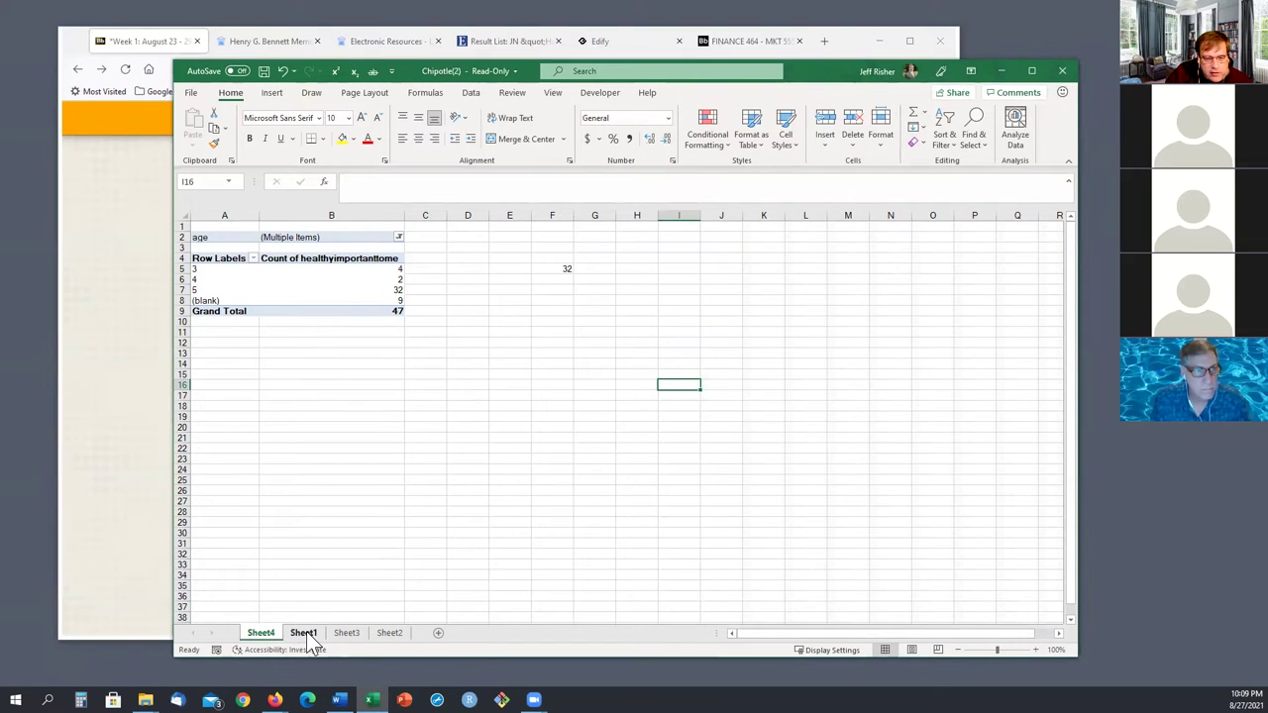
- Select a cell in the top1 column of the Sheet1 survey data
{"action": "left_click", "coordinate": [304, 632]}
{"action": "left_click", "coordinate": [278, 455]}
{"action": "left_click", "coordinate": [172, 347]}
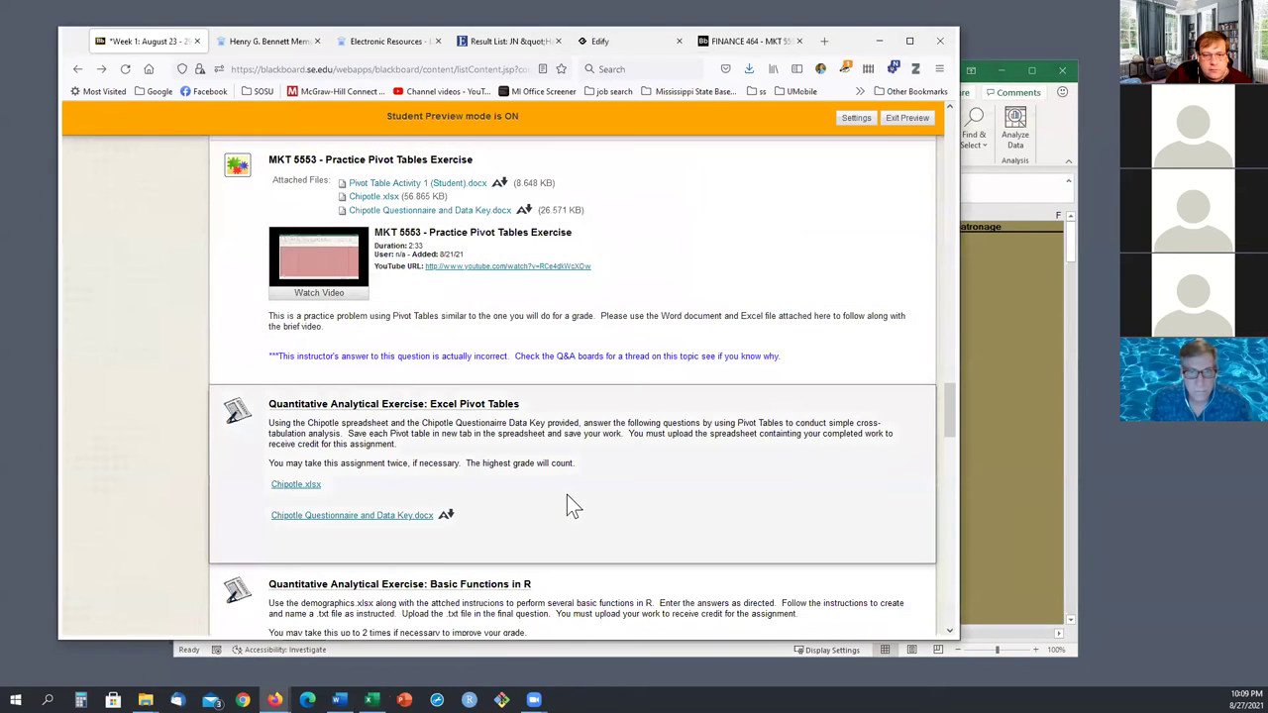
- Start the Excel Pivot Tables exercise test and scroll down to Question 1
{"action": "left_click", "coordinate": [505, 404]}
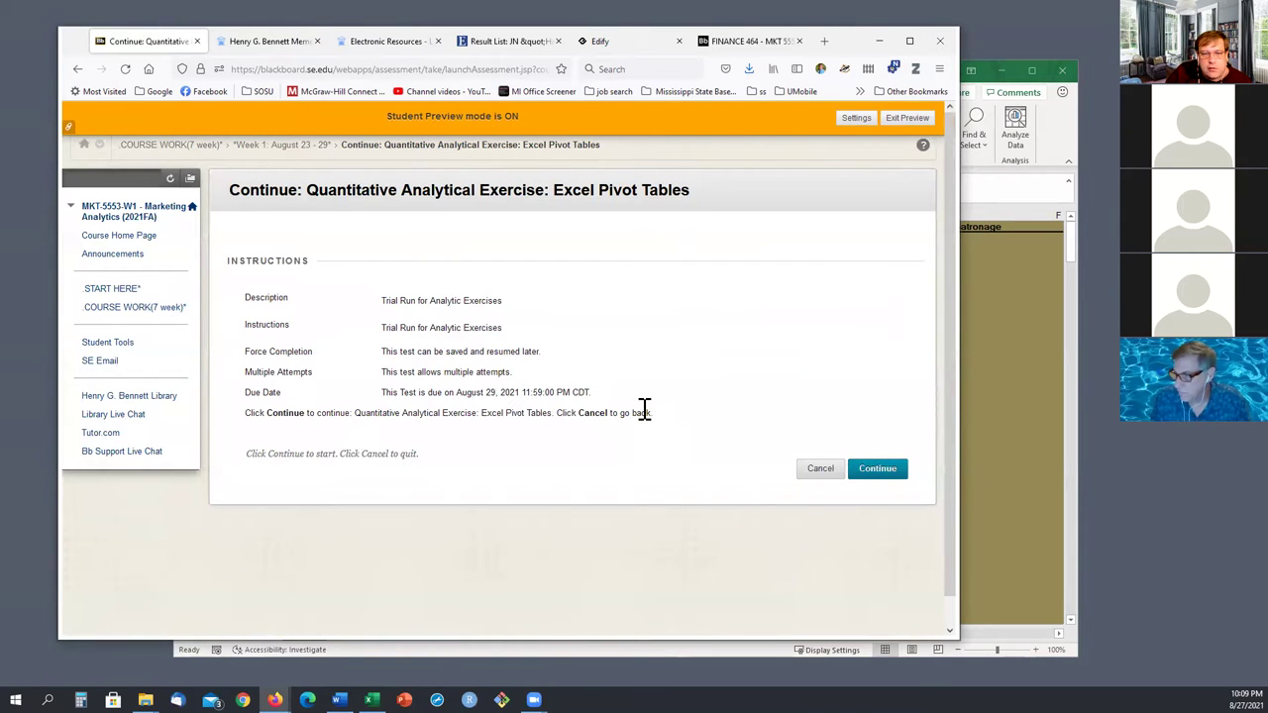
{"action": "left_click", "coordinate": [888, 477]}
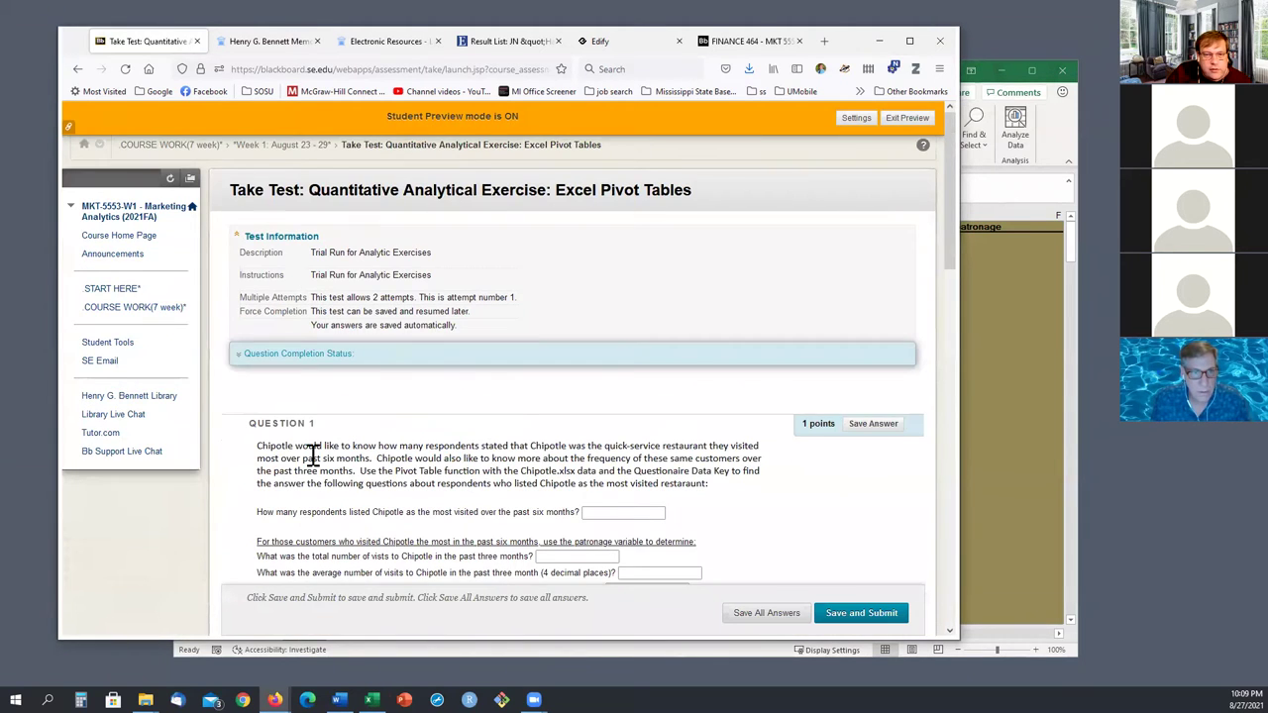
{"action": "scroll", "coordinate": [310, 455], "scroll_direction": "down", "scroll_amount": 3}
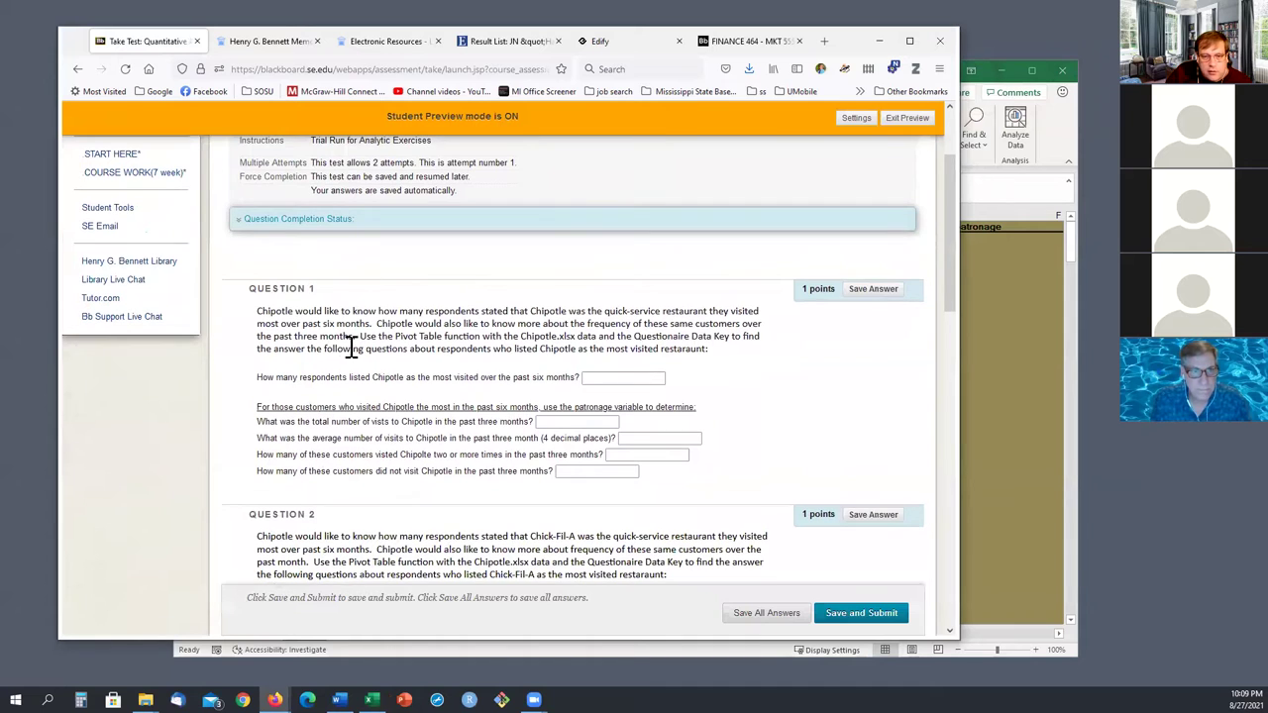
{"action": "scroll", "coordinate": [417, 354], "scroll_direction": "down", "scroll_amount": 1}
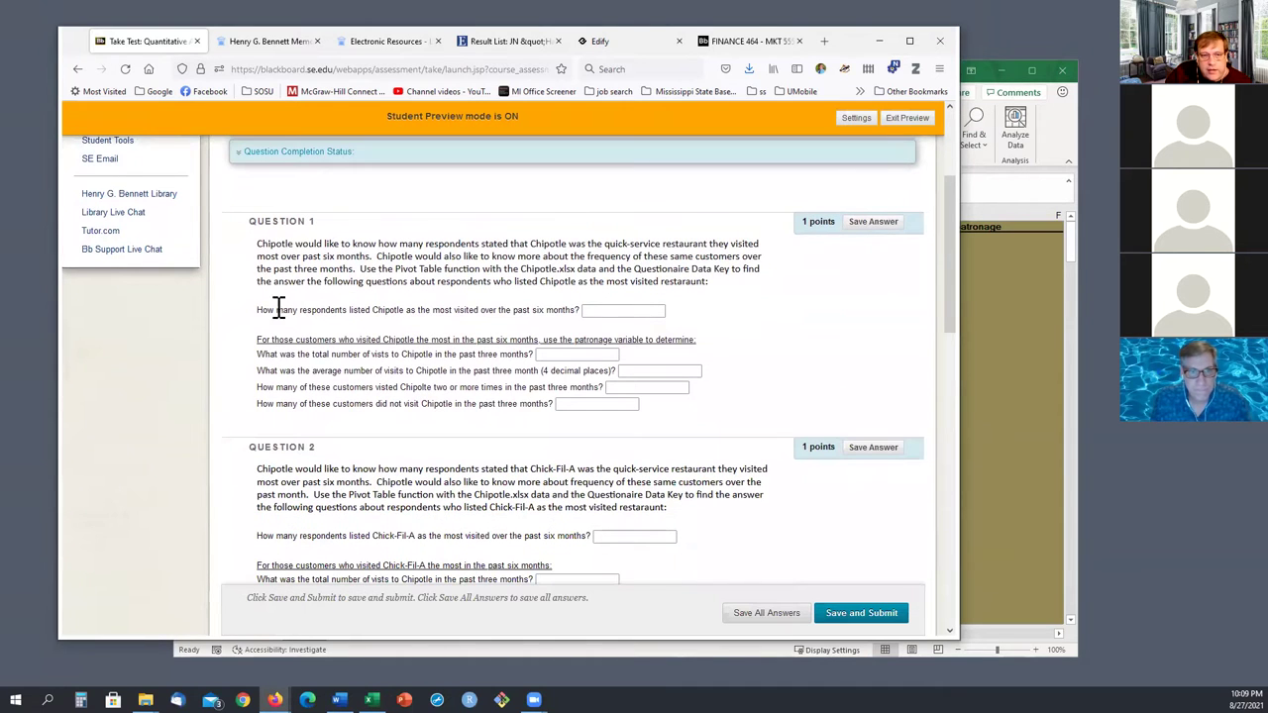
{"action": "left_click_drag", "start_coordinate": [259, 311], "coordinate": [580, 311]}
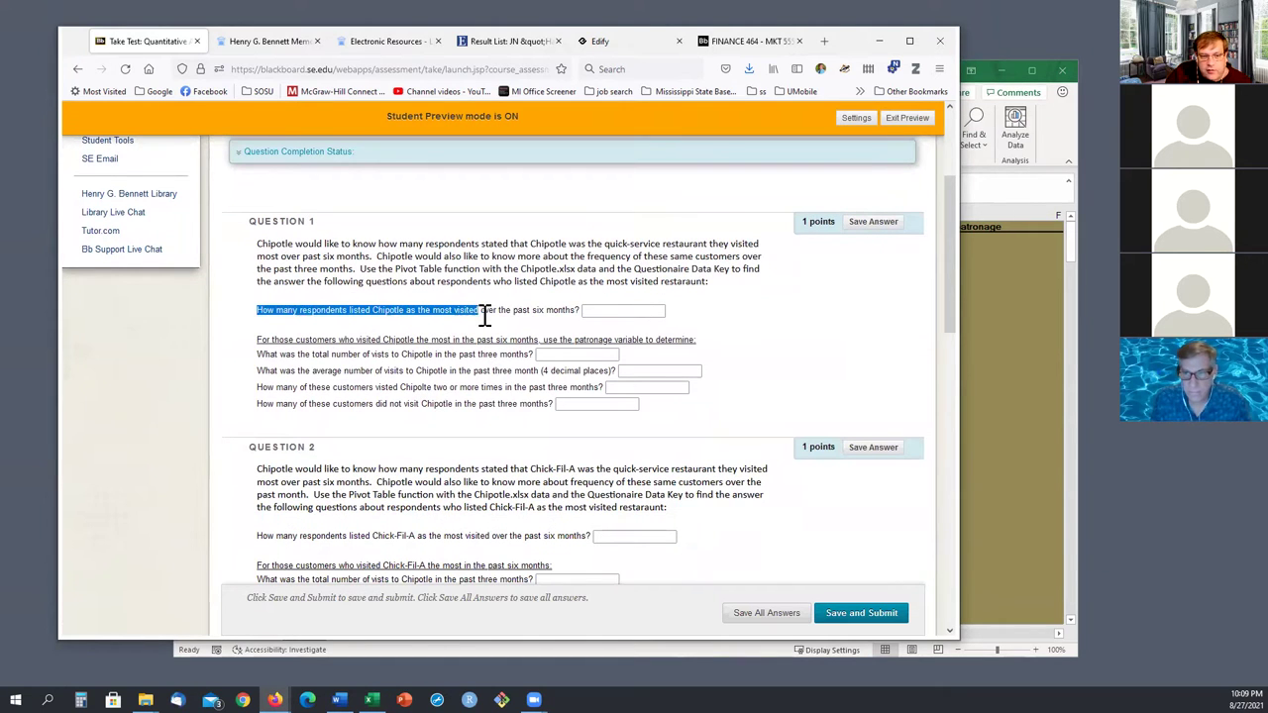
{"action": "left_click", "coordinate": [731, 456]}
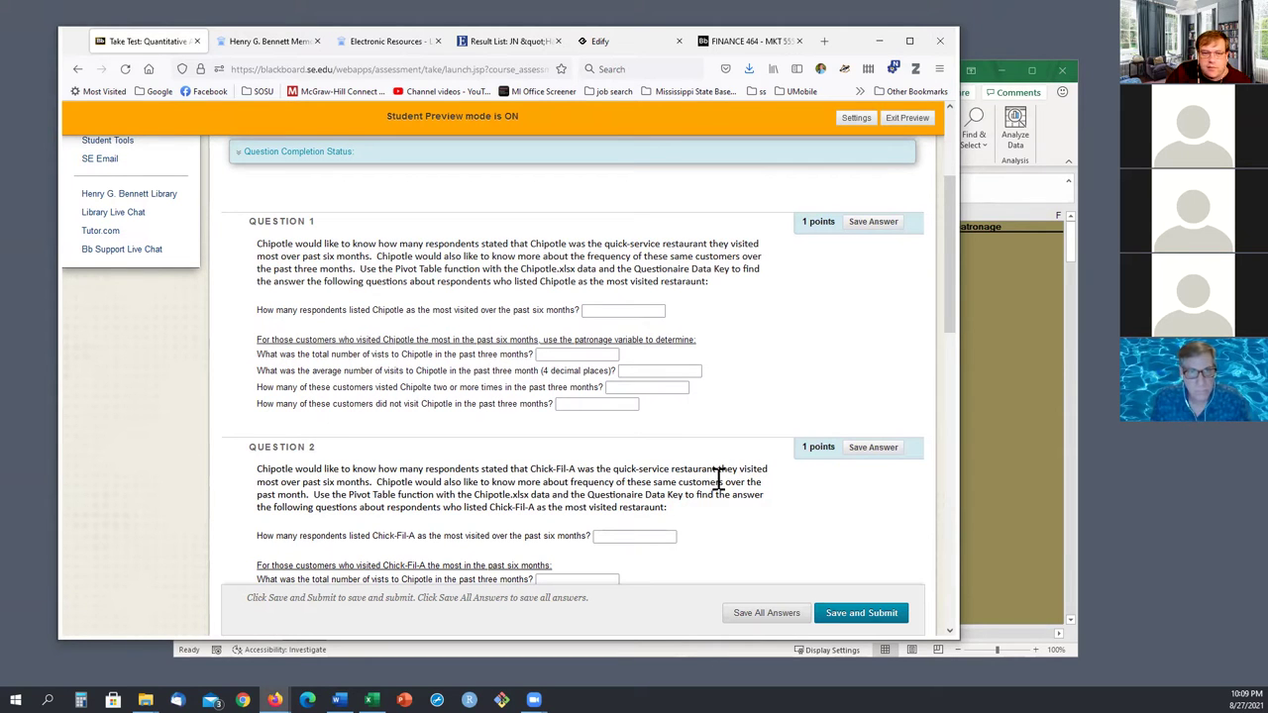
- Select cell A3 in the Chipotle workbook and check the quiz beside it
{"action": "left_click", "coordinate": [997, 310]}
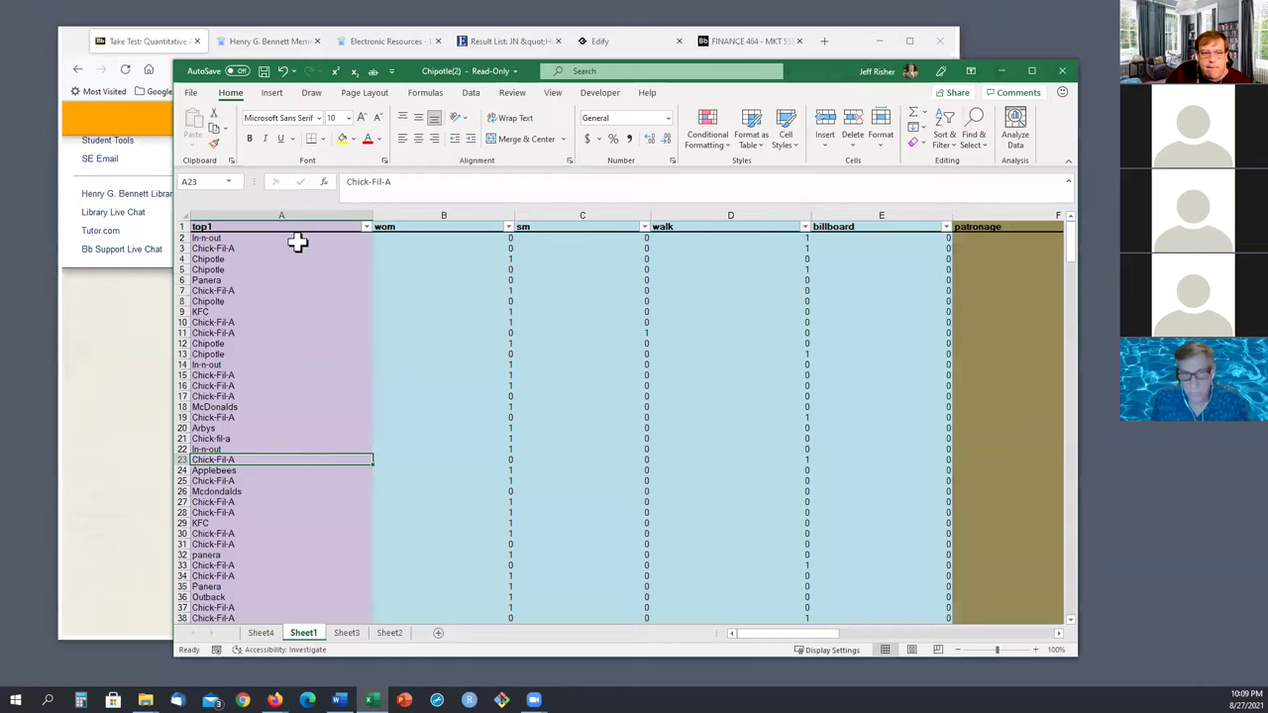
{"action": "left_click", "coordinate": [259, 248]}
{"action": "left_click", "coordinate": [419, 181]}
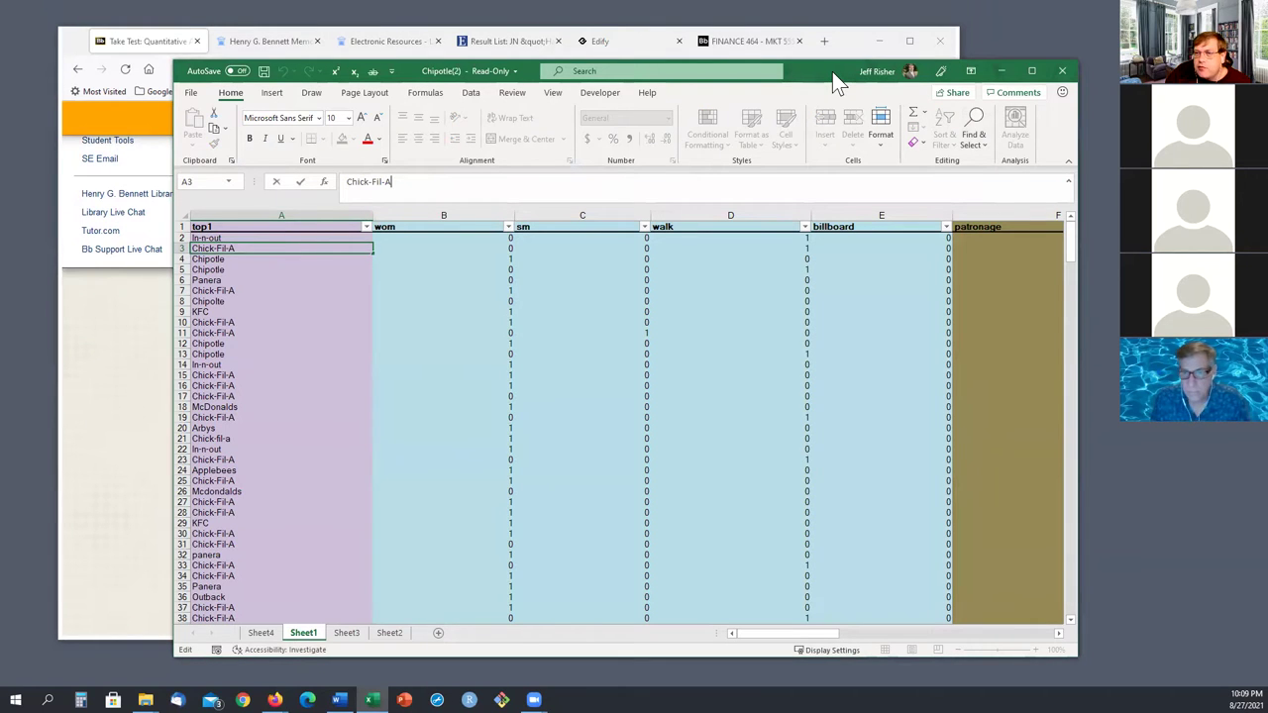
{"action": "left_click_drag", "start_coordinate": [832, 71], "coordinate": [996, 70]}
{"action": "left_click", "coordinate": [154, 364]}
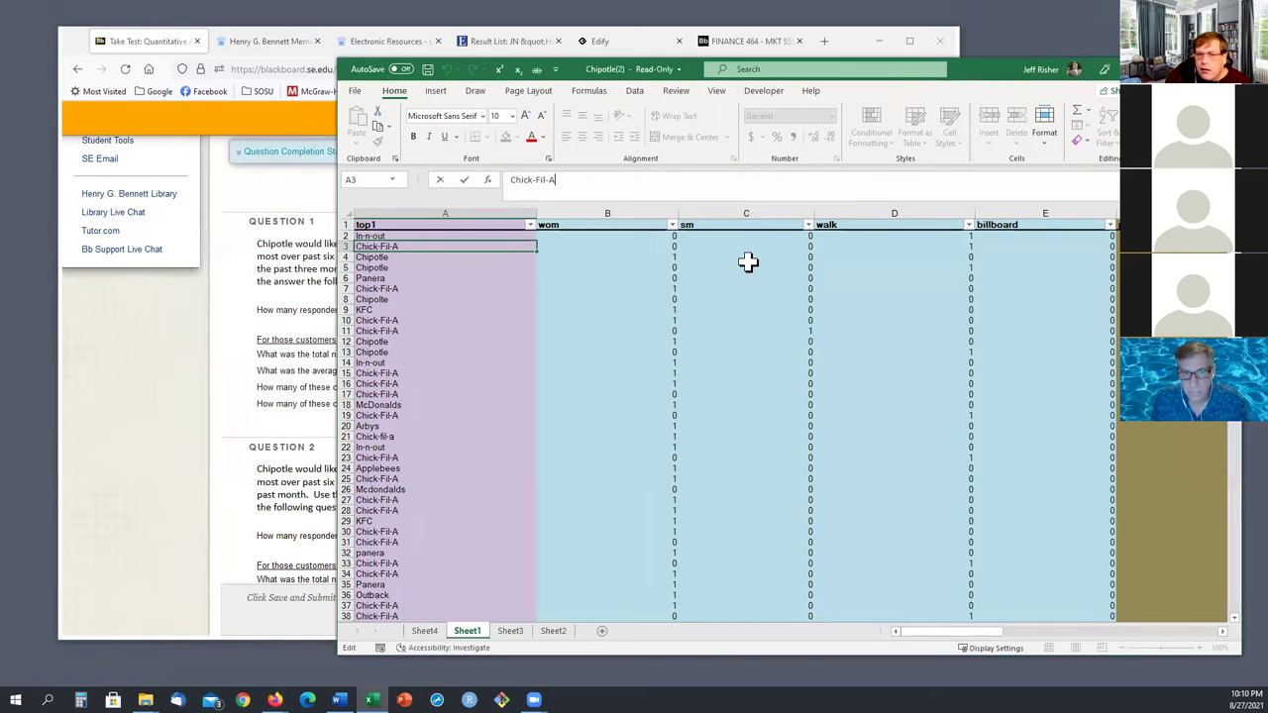
{"action": "key", "text": "alt+Tab"}
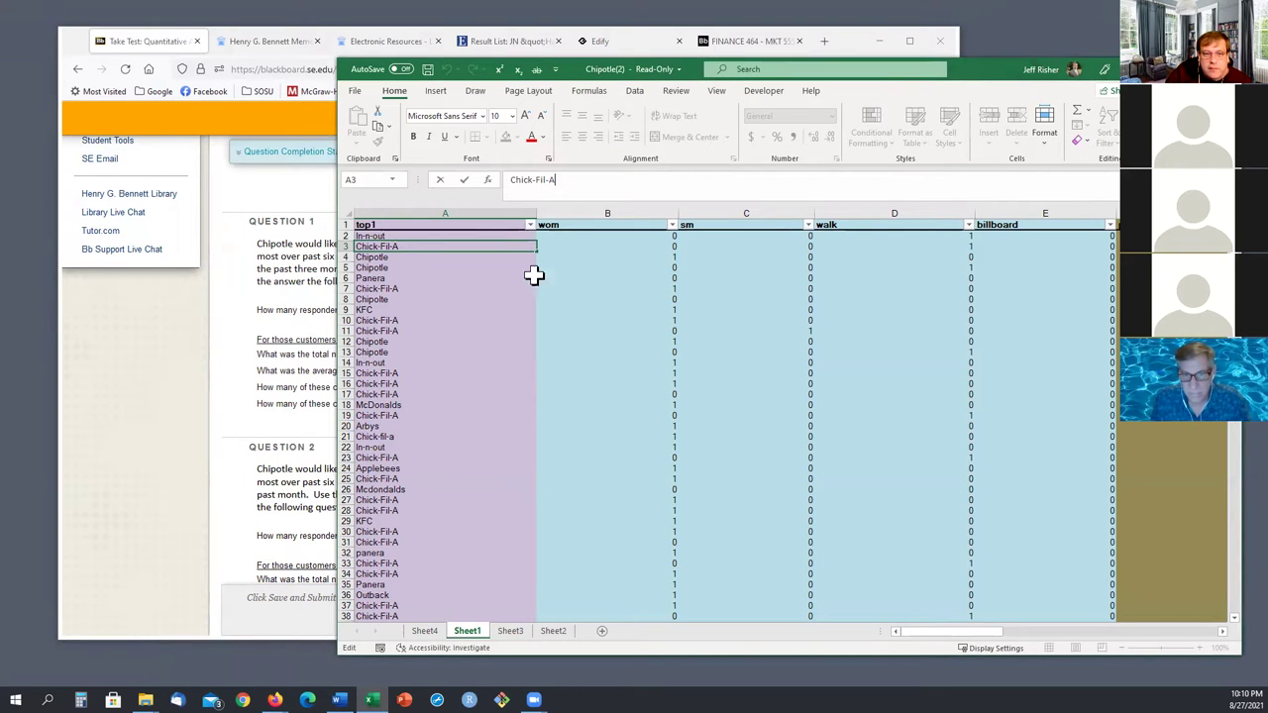
- Open the PivotTable from table or range dialog for the survey table from Insert
{"action": "left_click", "coordinate": [436, 92]}
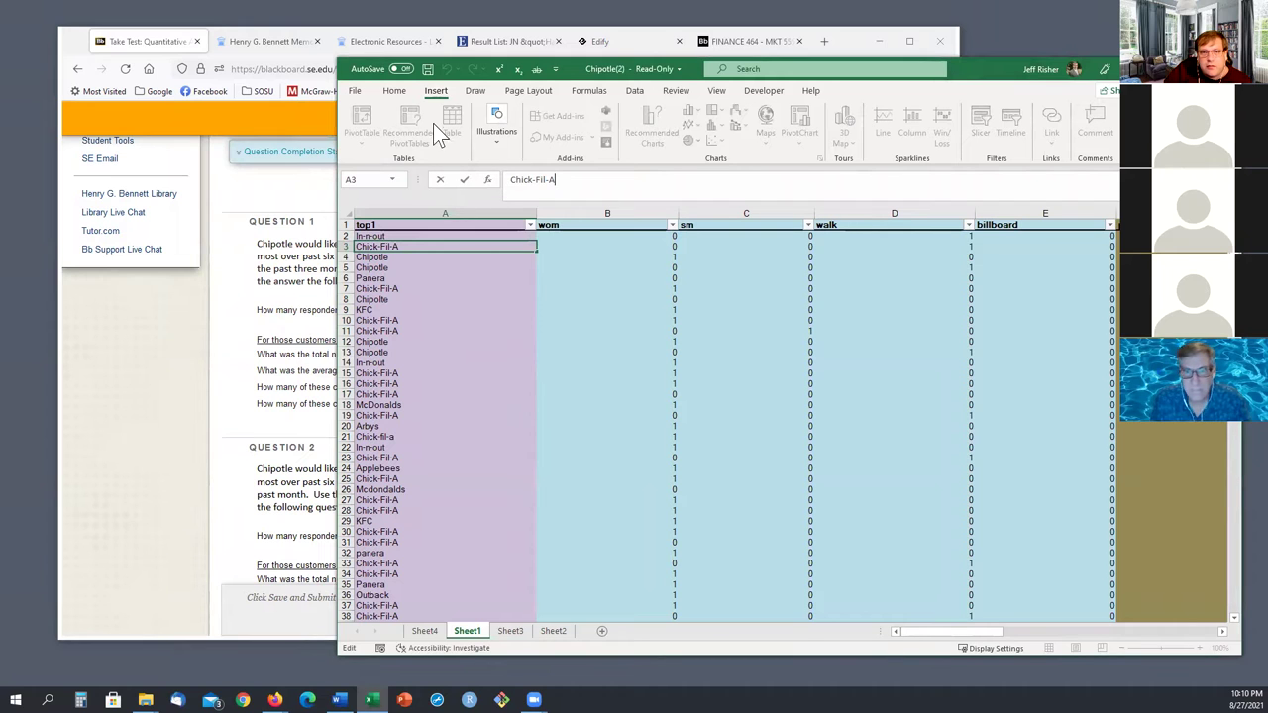
{"action": "left_click", "coordinate": [450, 269]}
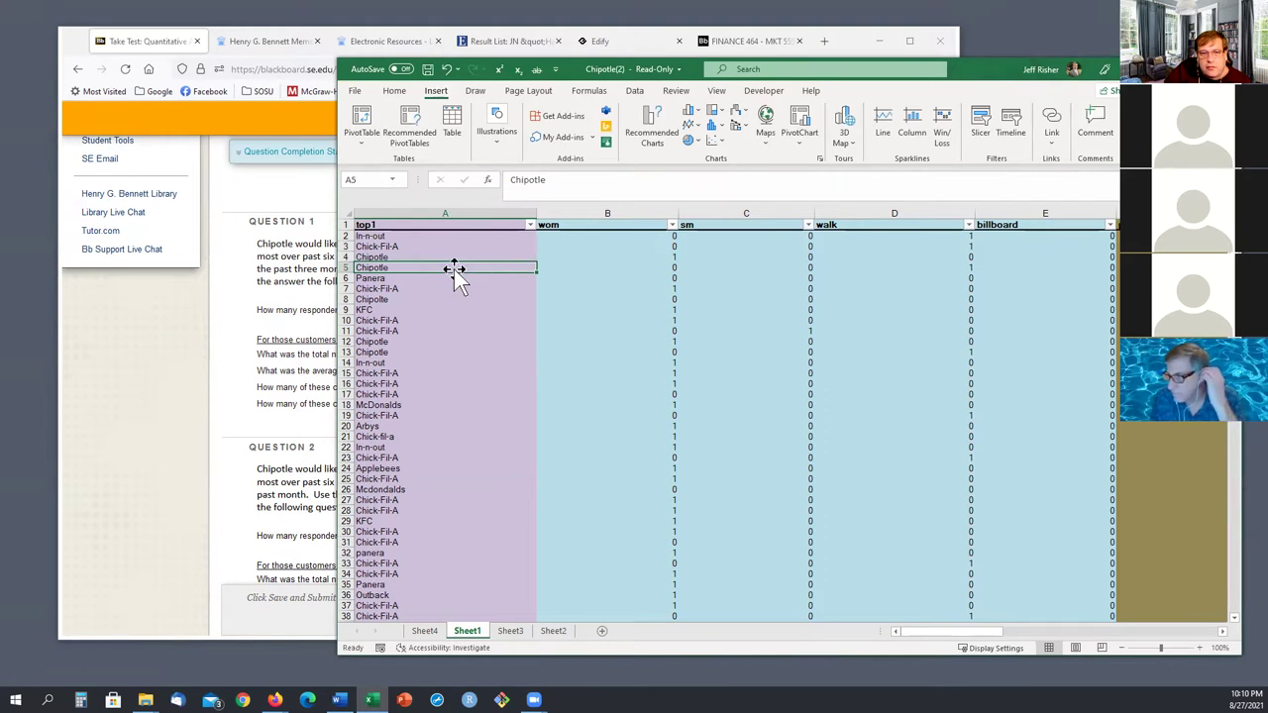
{"action": "left_click", "coordinate": [362, 126]}
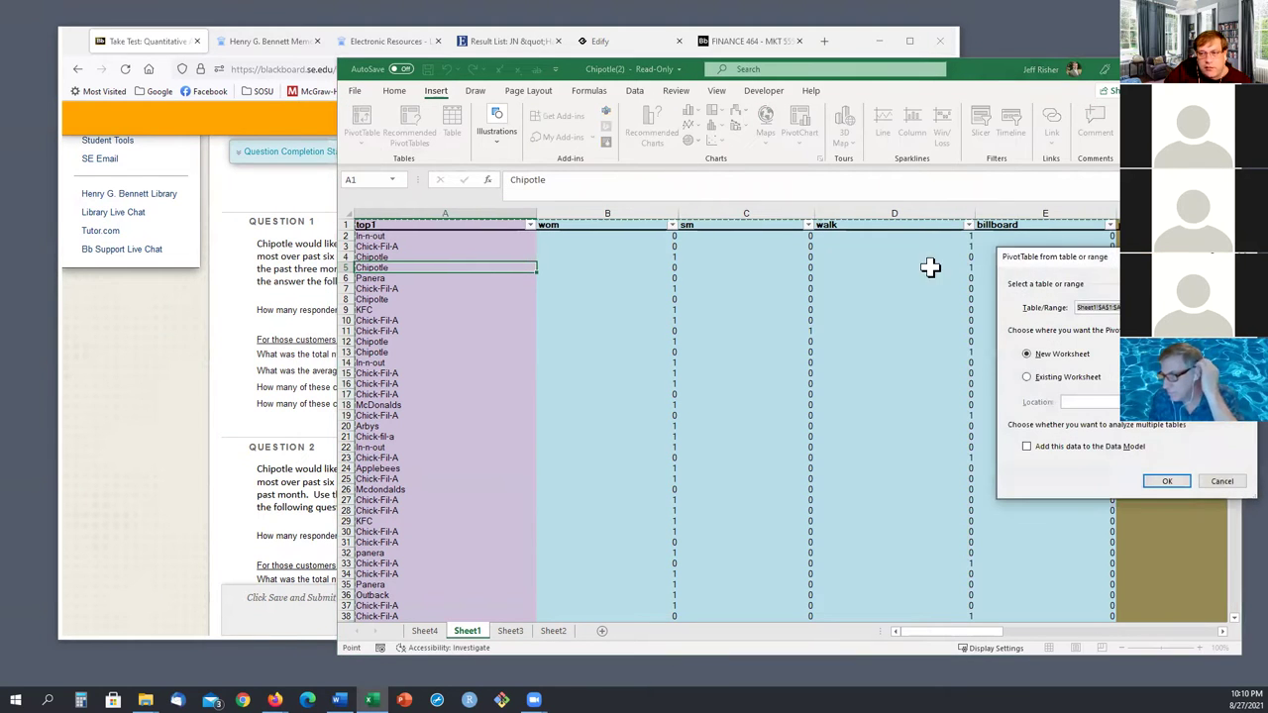
- Place the empty PivotTable on new worksheet Sheet5 and show its field list
{"action": "left_click", "coordinate": [1170, 481]}
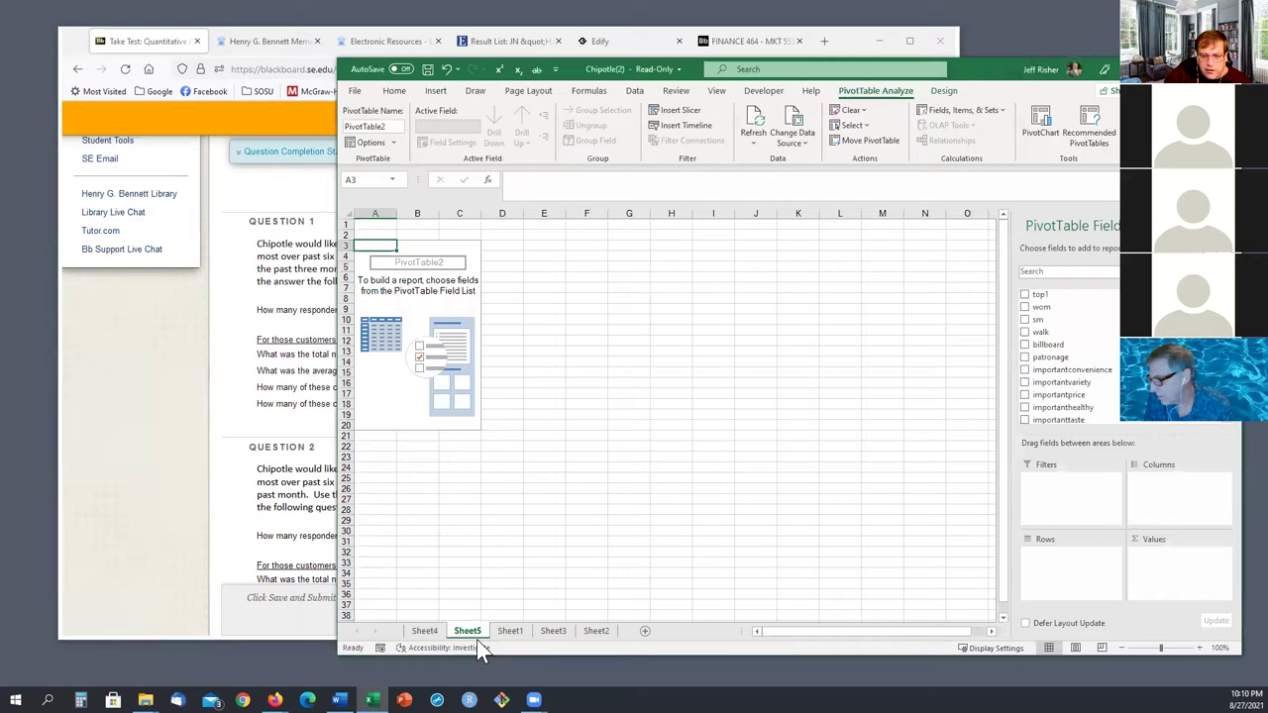
{"action": "double_click", "coordinate": [465, 630]}
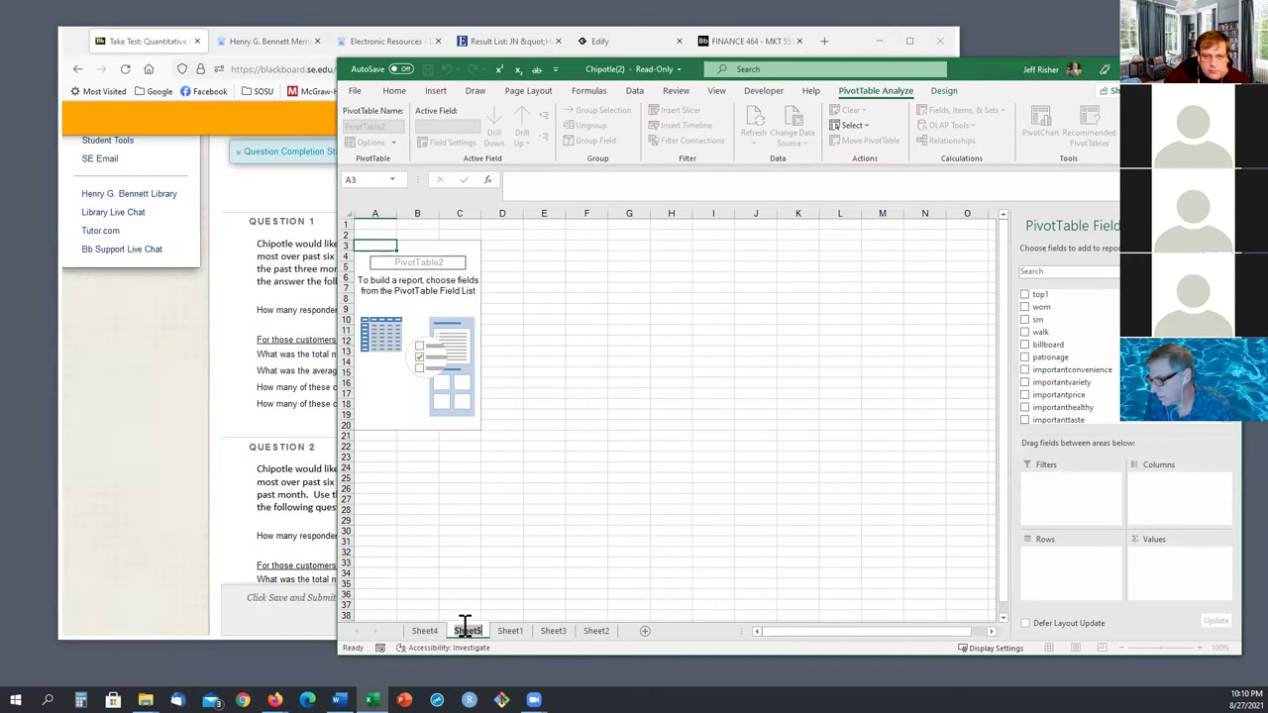
{"action": "left_click", "coordinate": [530, 361]}
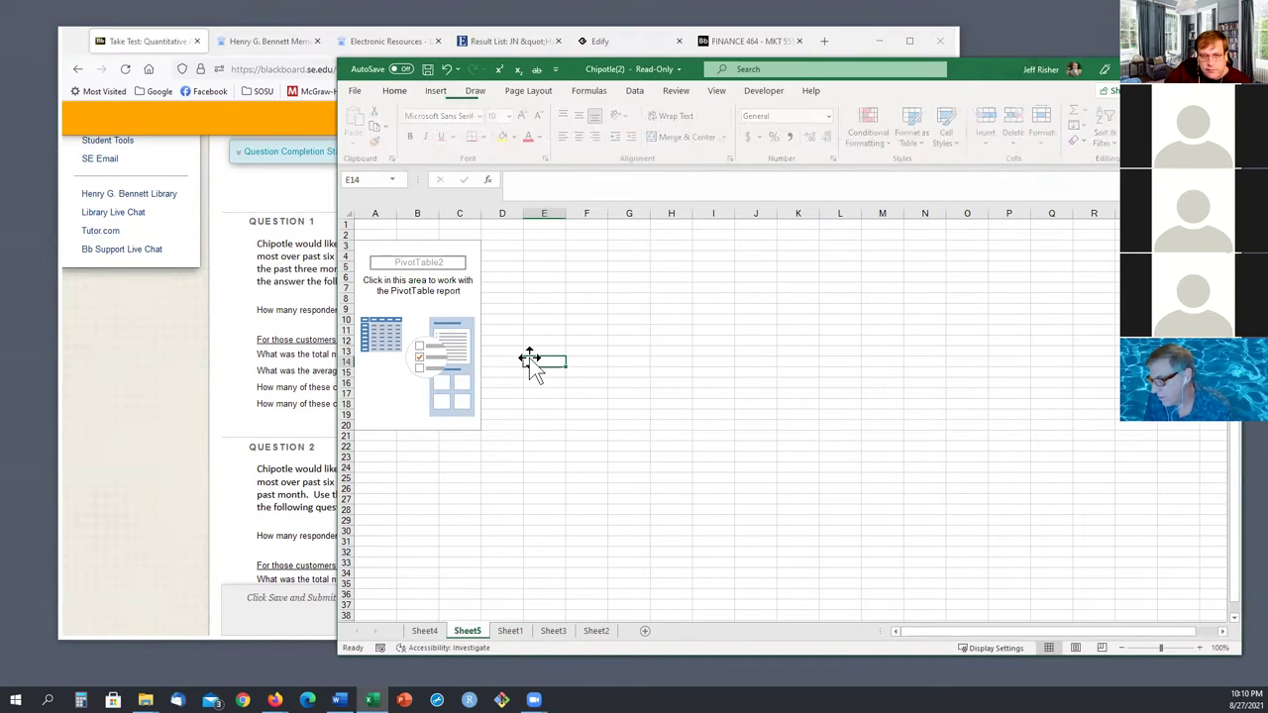
{"action": "left_click", "coordinate": [417, 277]}
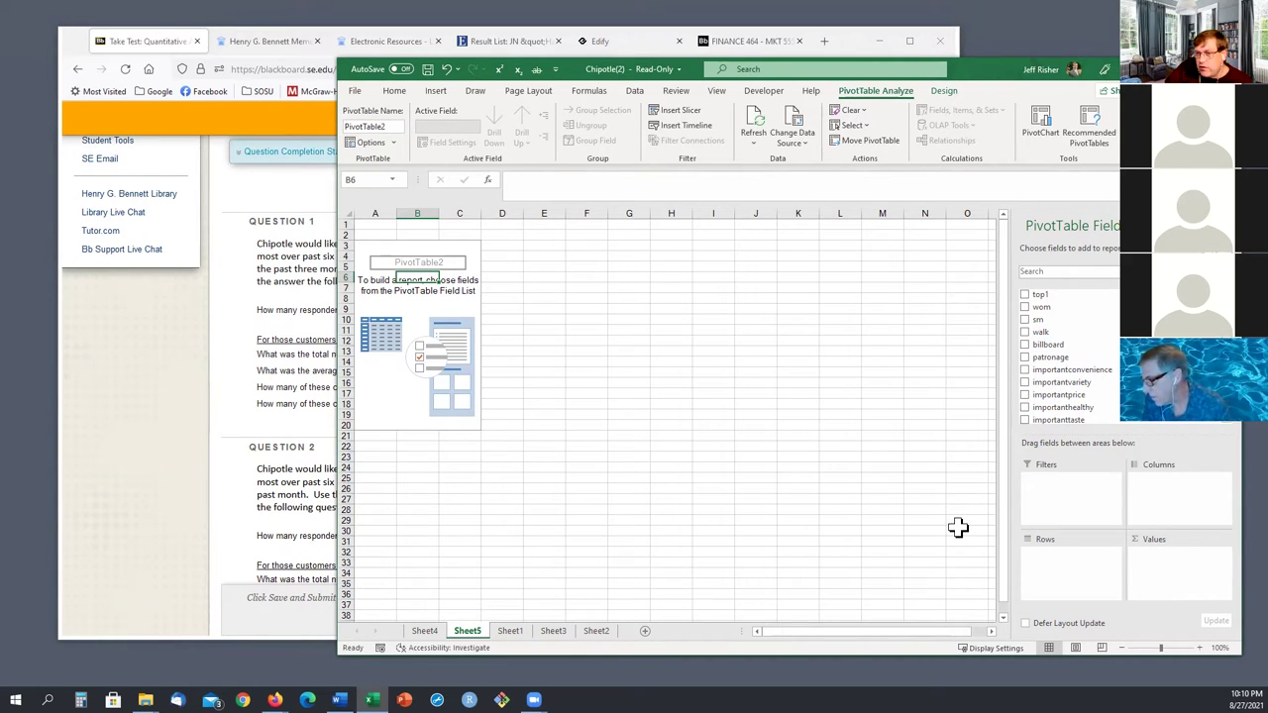
{"action": "left_click", "coordinate": [305, 286]}
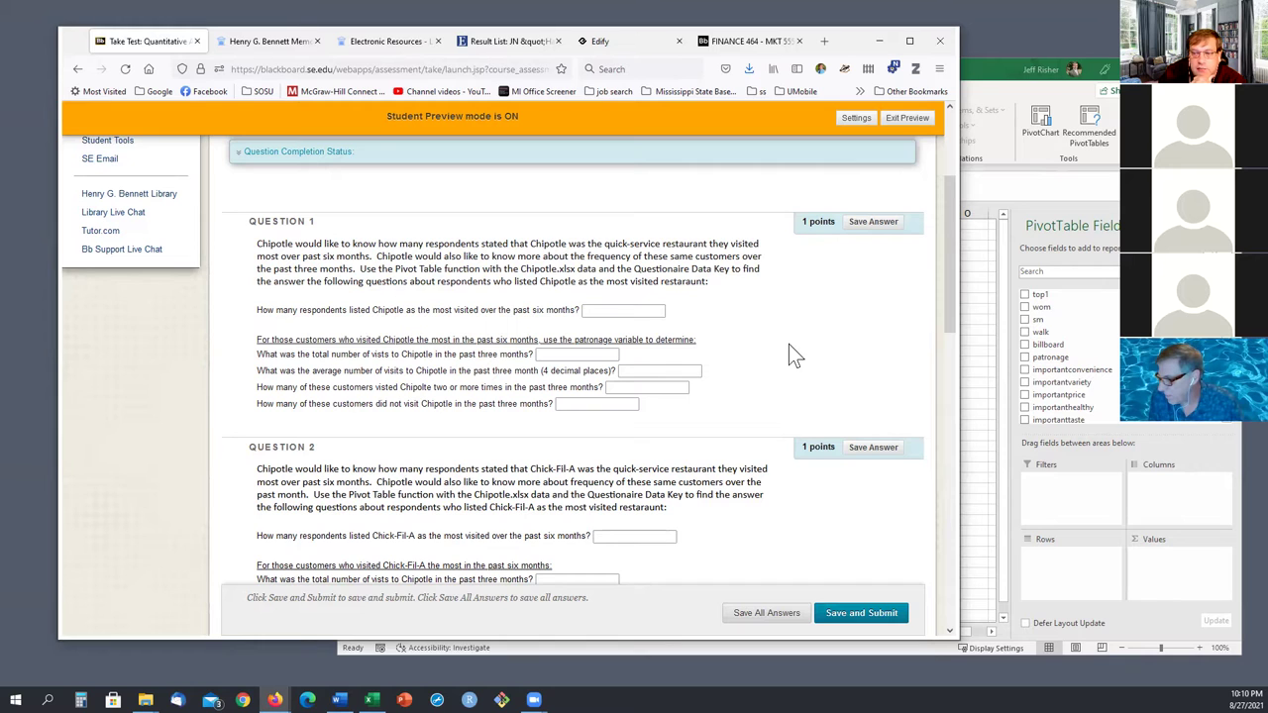
- Drag top1 into the Filters area so a top1 (All) filter appears in row 1
{"action": "left_click", "coordinate": [1043, 301]}
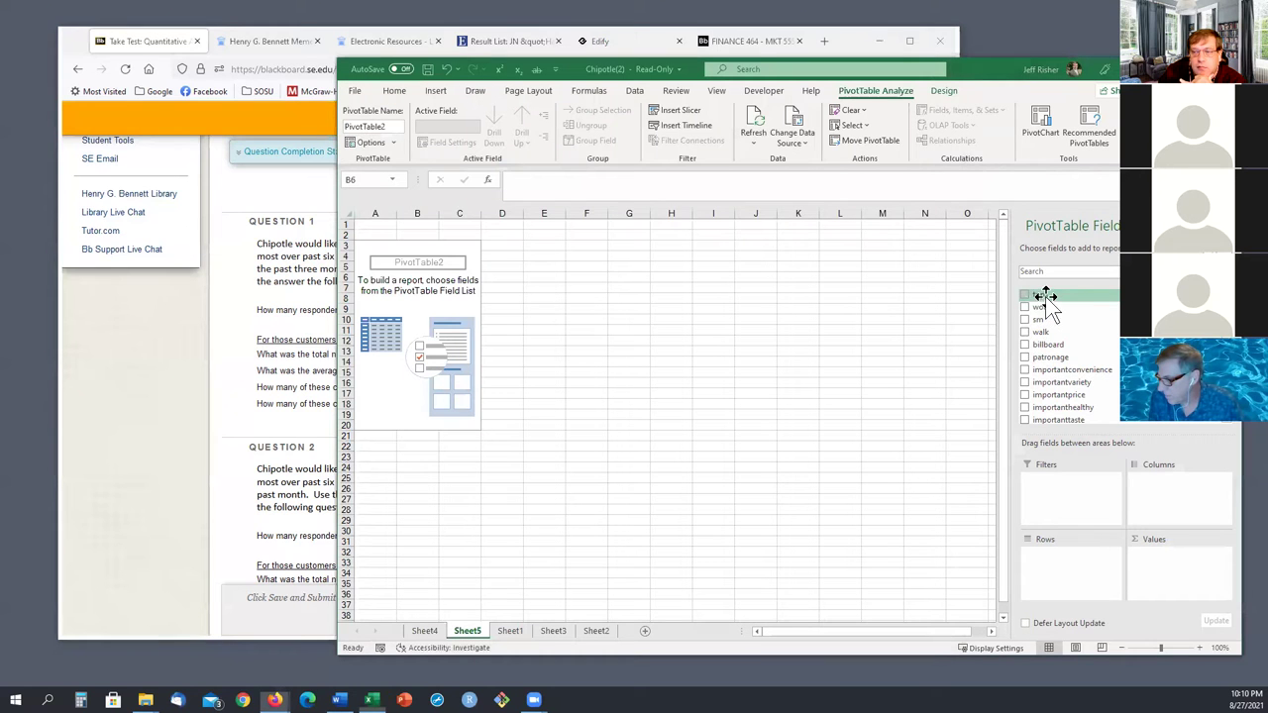
{"action": "left_click_drag", "start_coordinate": [1055, 297], "coordinate": [1080, 497]}
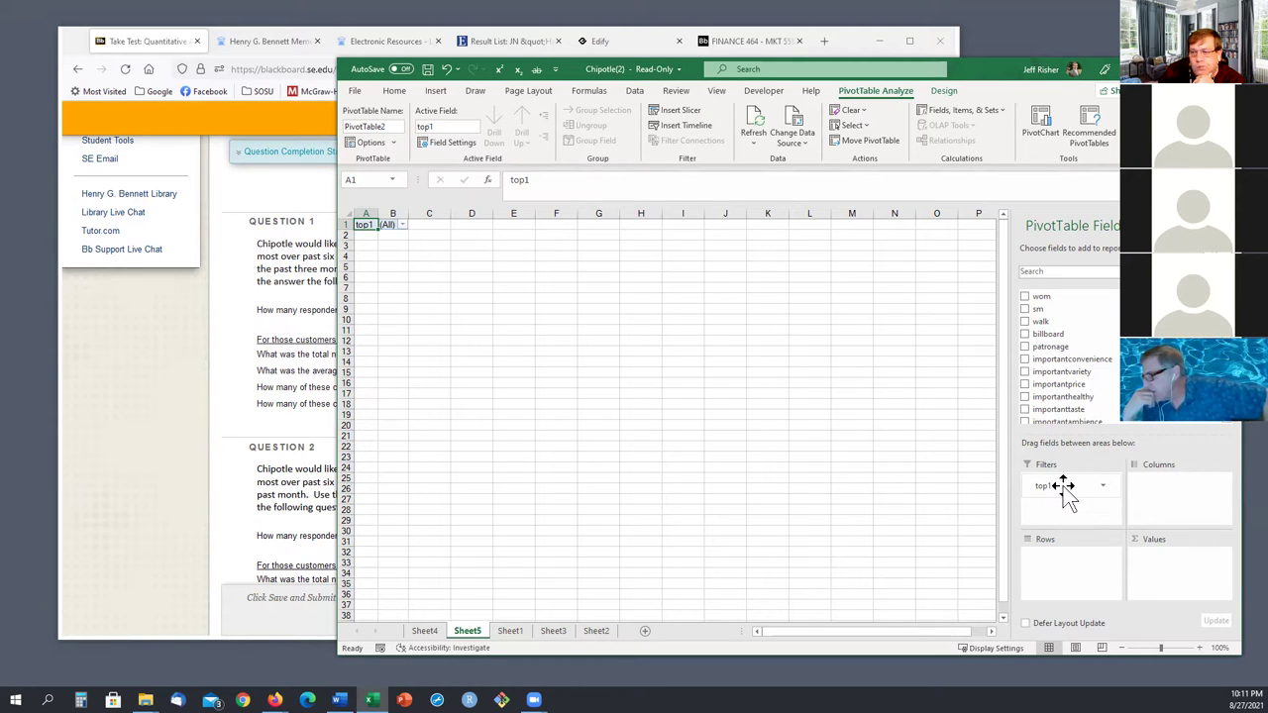
{"action": "scroll", "coordinate": [1076, 327], "scroll_direction": "up", "scroll_amount": 1}
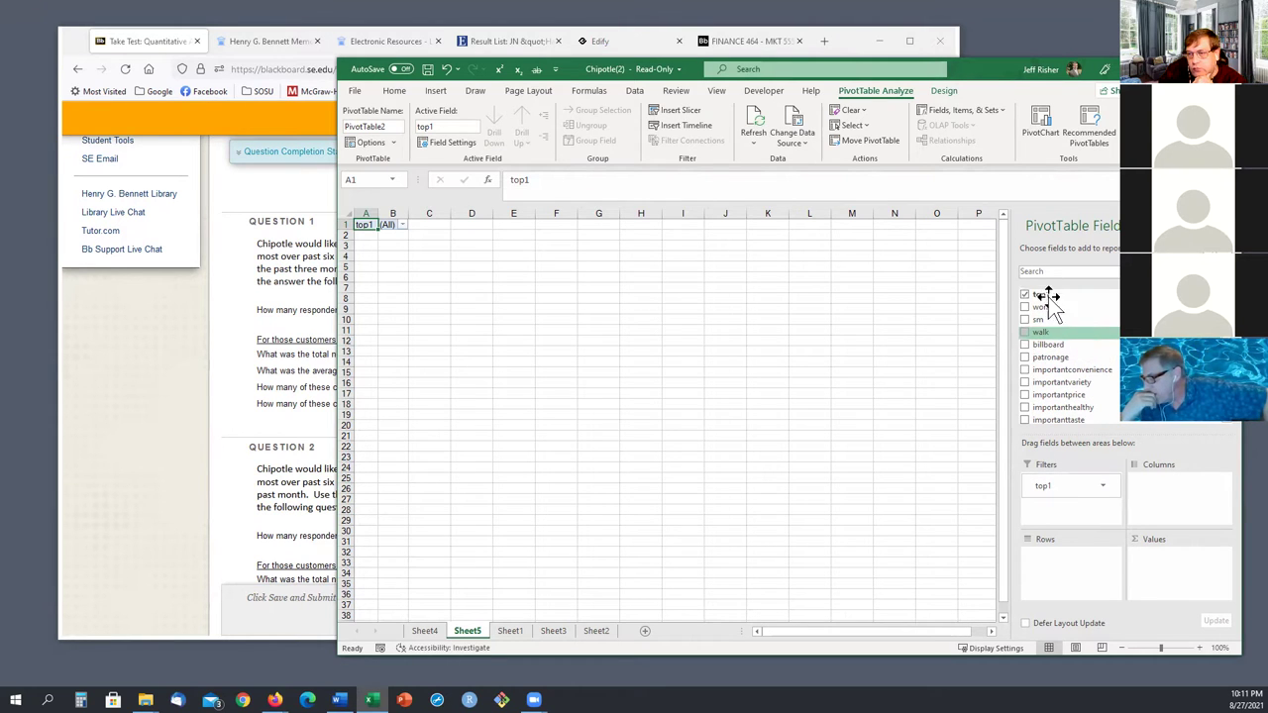
{"action": "left_click", "coordinate": [1050, 485]}
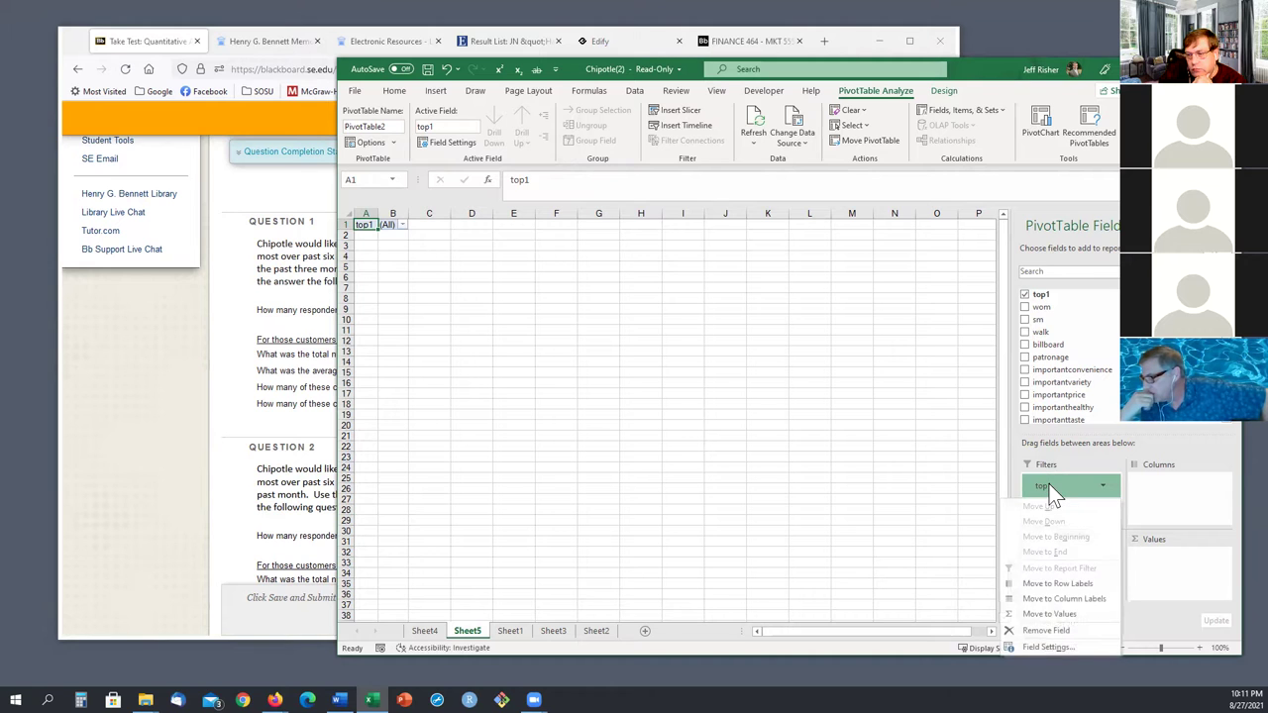
{"action": "left_click", "coordinate": [1052, 493]}
{"action": "left_click", "coordinate": [850, 468]}
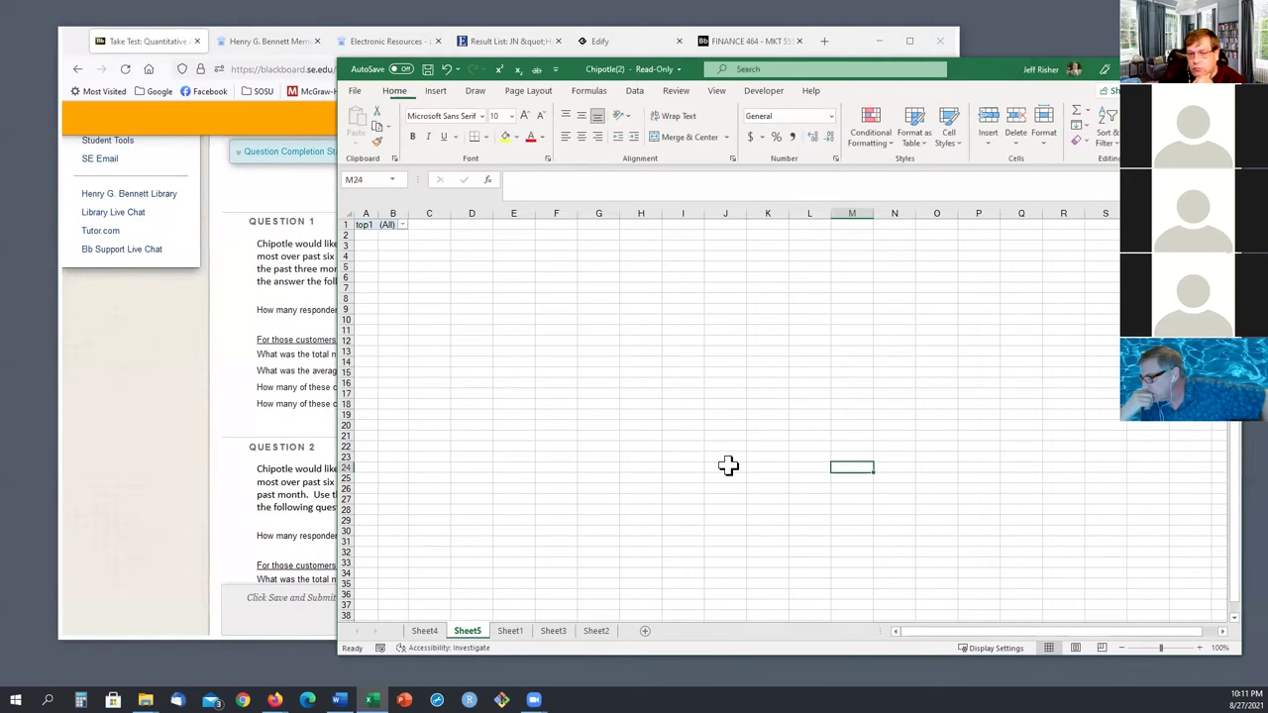
{"action": "left_click", "coordinate": [260, 310]}
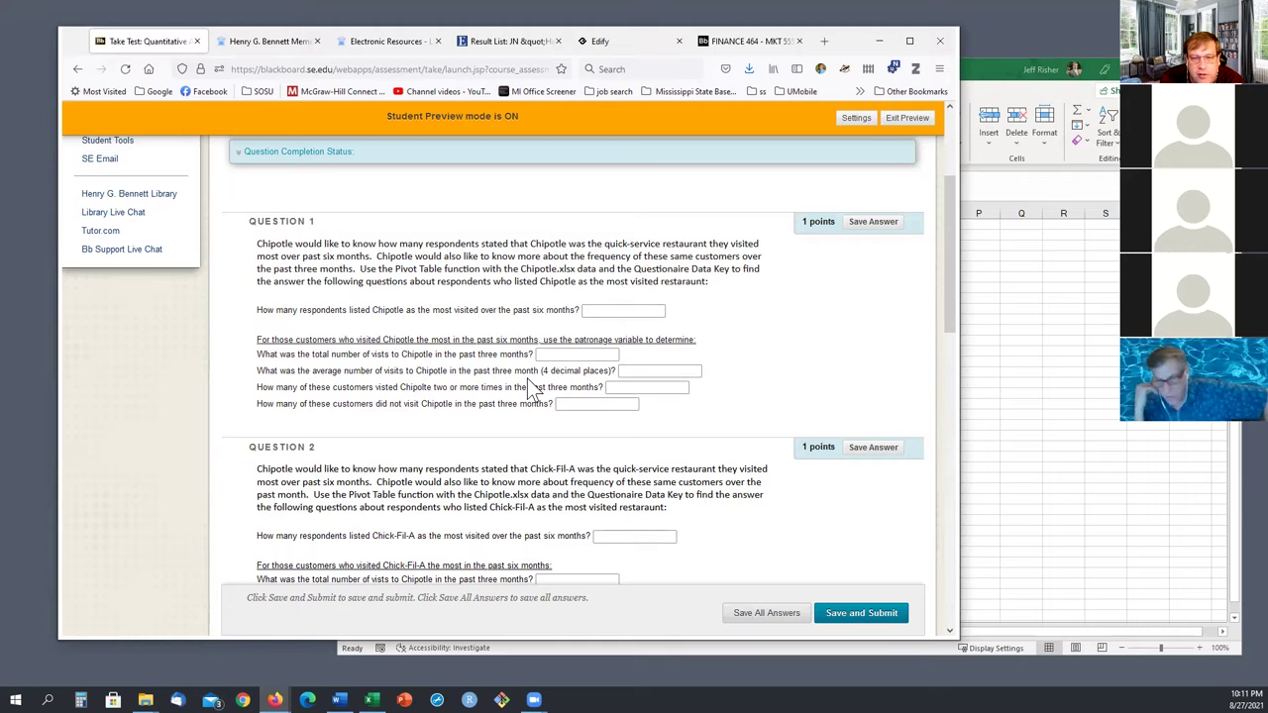
{"action": "left_click", "coordinate": [1101, 384]}
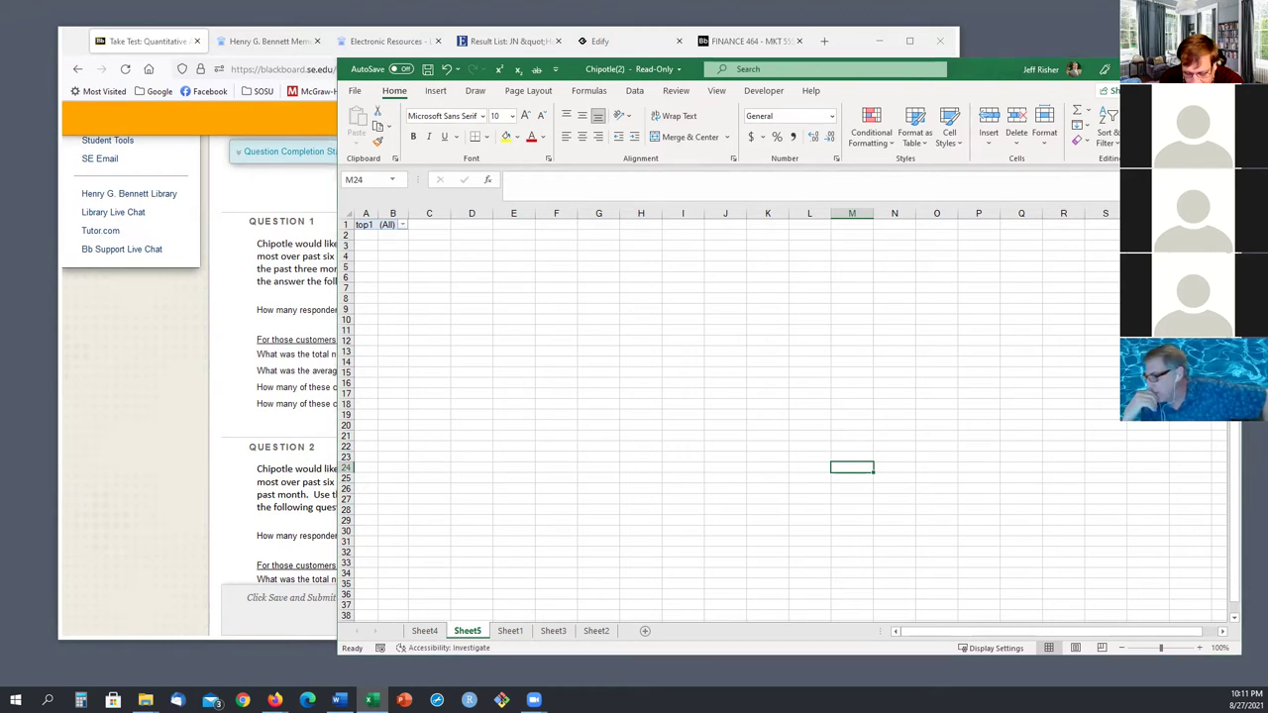
- Highlight the Q1 and Q3 patronage question lines in the Word Chipotle Data Key
{"action": "key", "text": "alt+Tab"}
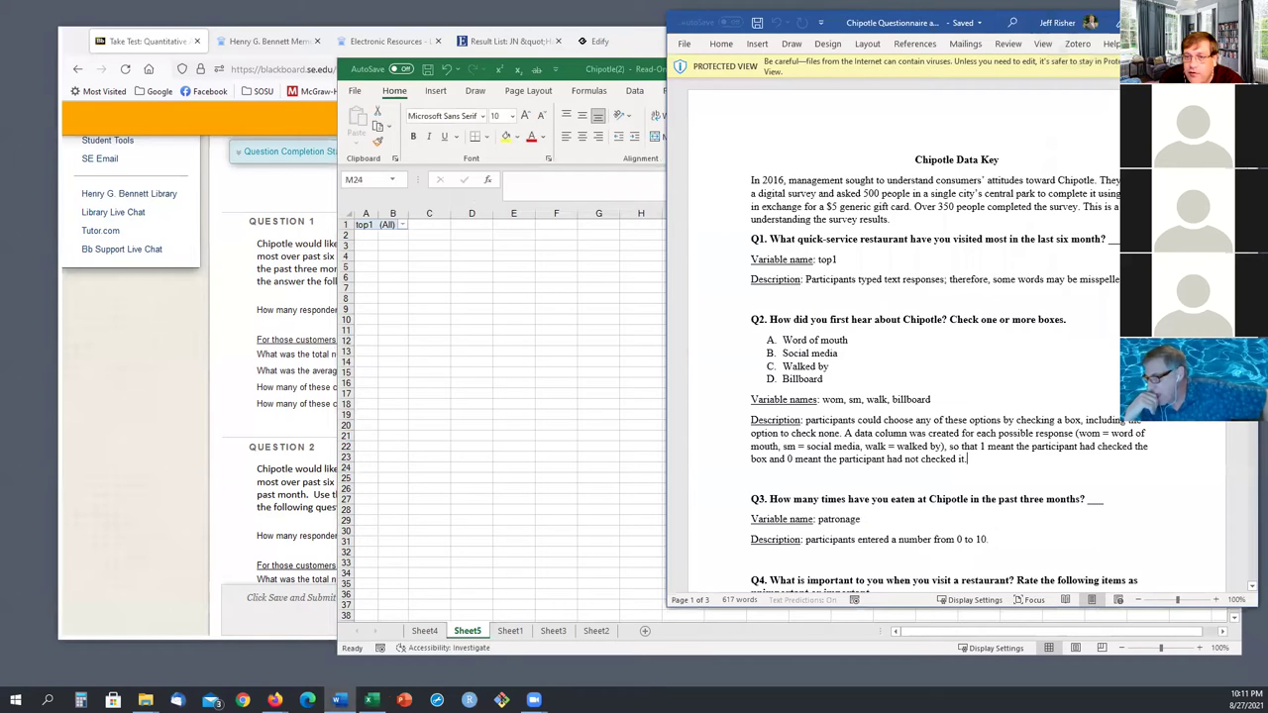
{"action": "key", "text": "Up"}
{"action": "key", "text": "Up"}
{"action": "key", "text": "Up"}
{"action": "key", "text": "Up"}
{"action": "key", "text": "Up"}
{"action": "key", "text": "Up"}
{"action": "key", "text": "Up"}
{"action": "key", "text": "Up"}
{"action": "left_click", "coordinate": [756, 239]}
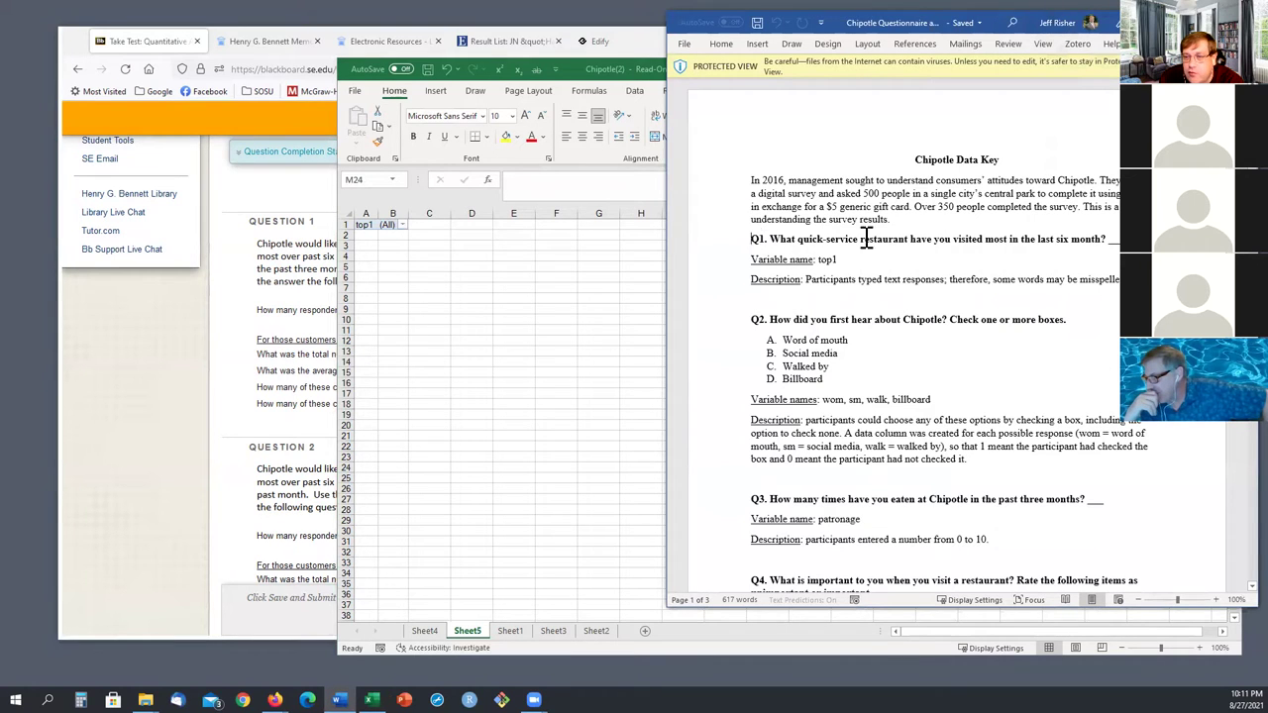
{"action": "key", "text": "shift+End"}
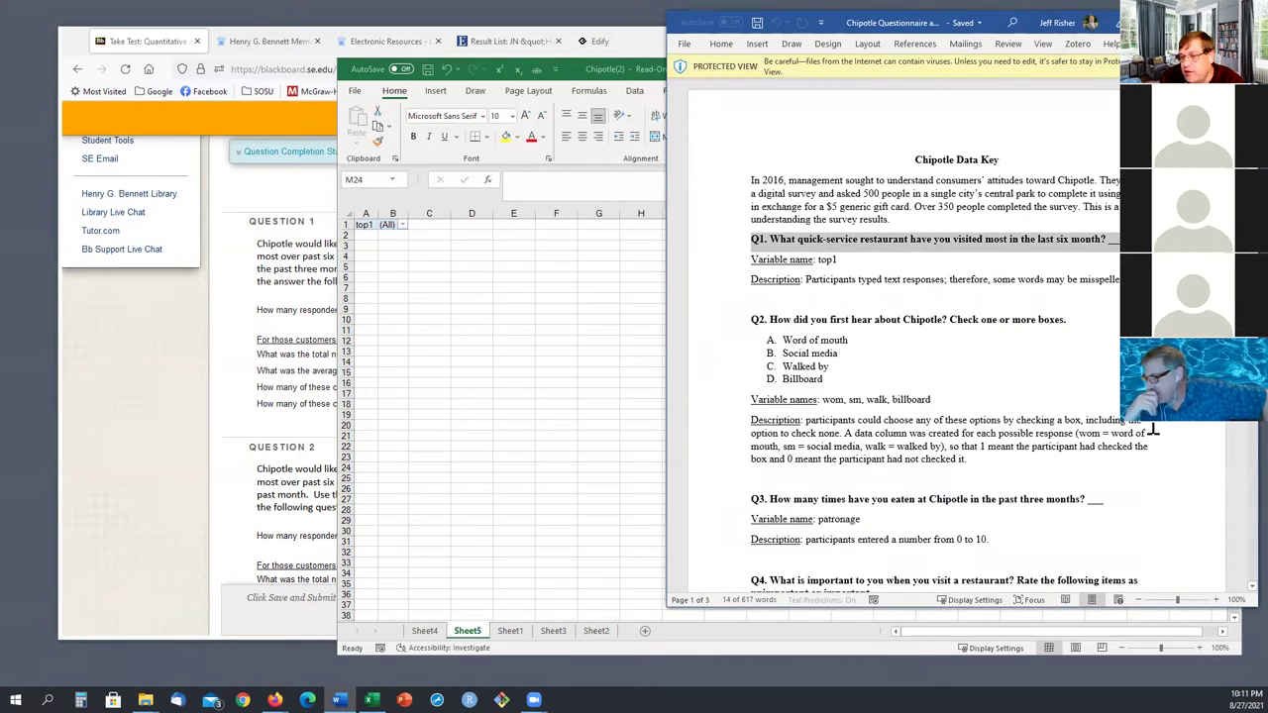
{"action": "left_click", "coordinate": [760, 498]}
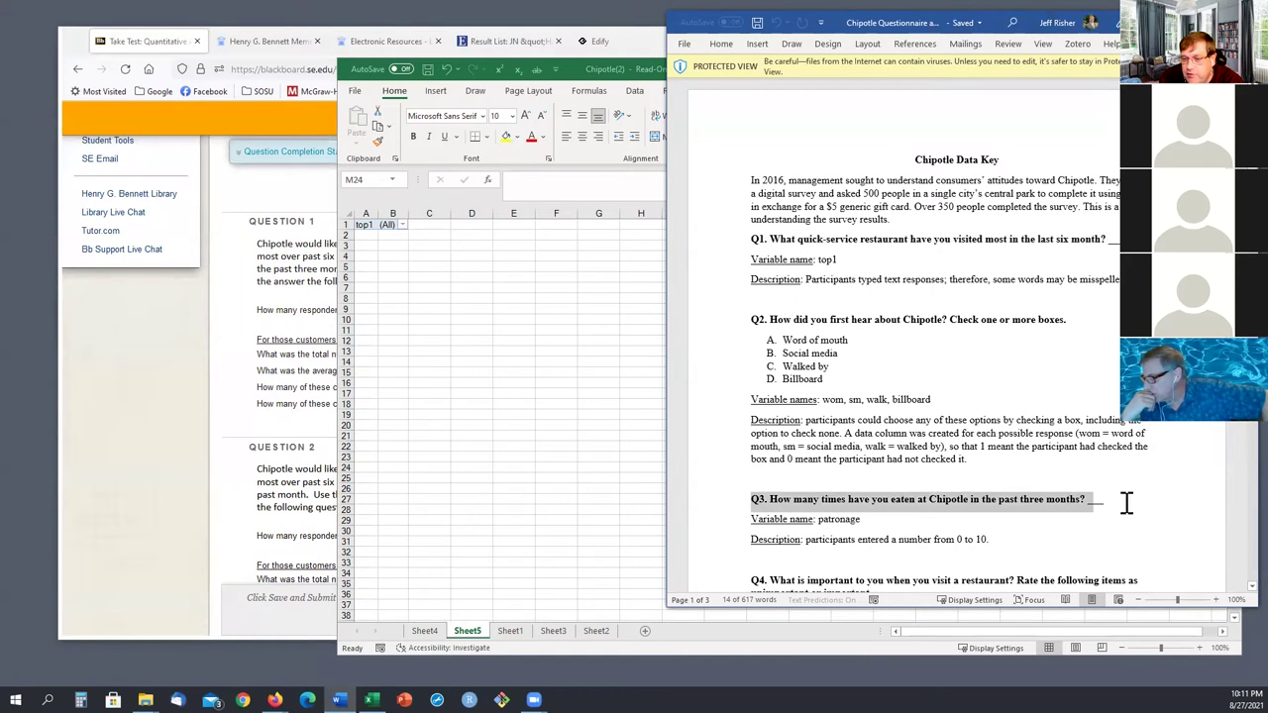
{"action": "key", "text": "shift+End"}
{"action": "left_click", "coordinate": [1160, 502]}
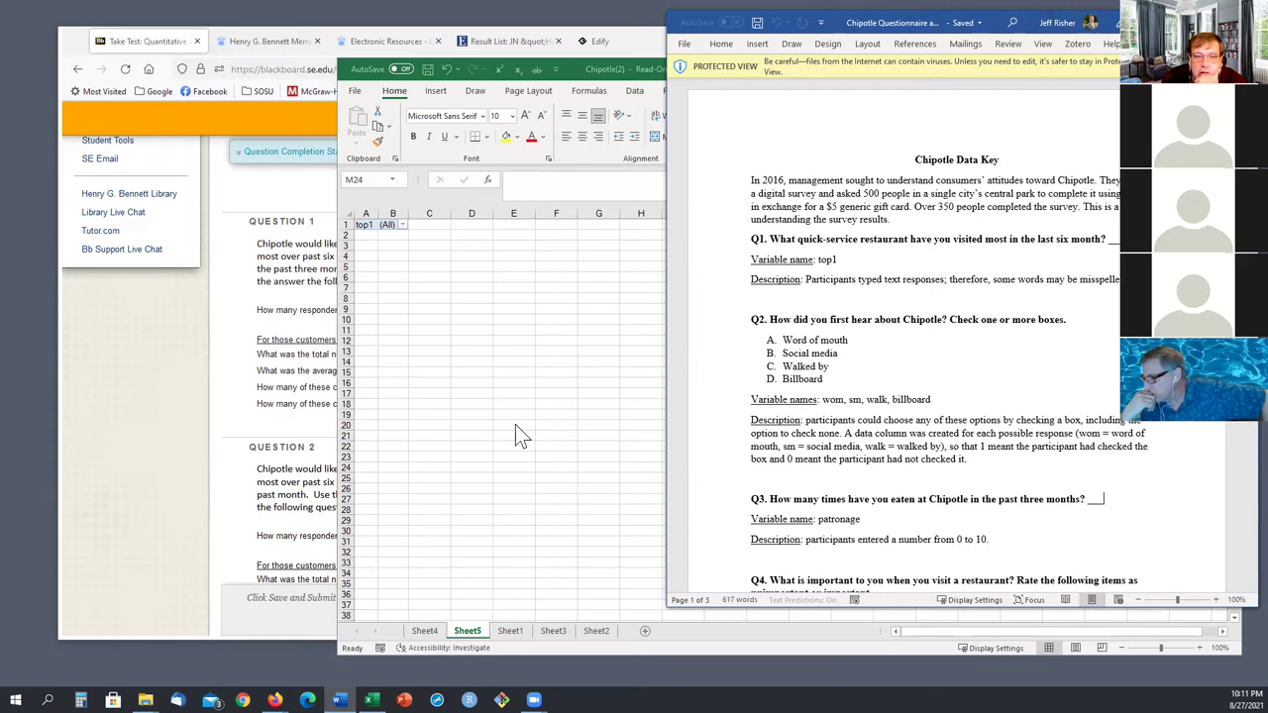
{"action": "key", "text": "alt+Tab"}
- Put patronage in Rows and Values, giving Sum of patronage by level 0–6 totalling 174
{"action": "left_click", "coordinate": [234, 316]}
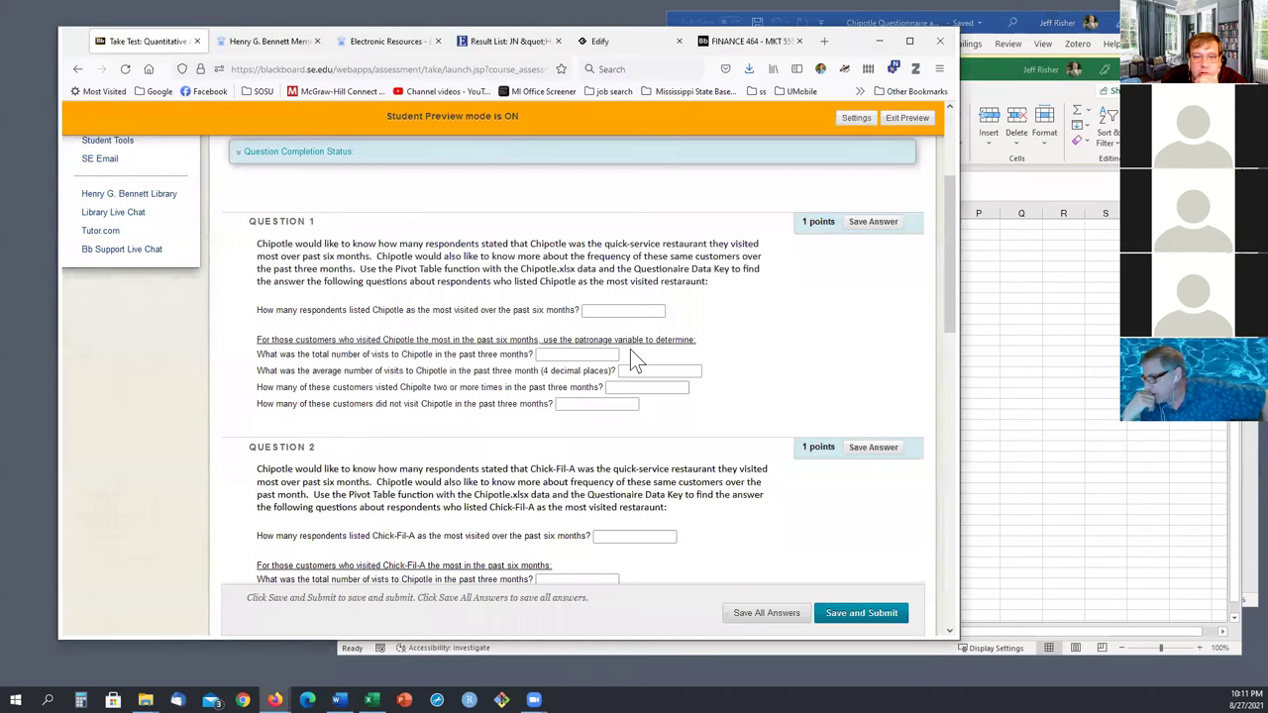
{"action": "left_click", "coordinate": [1036, 406]}
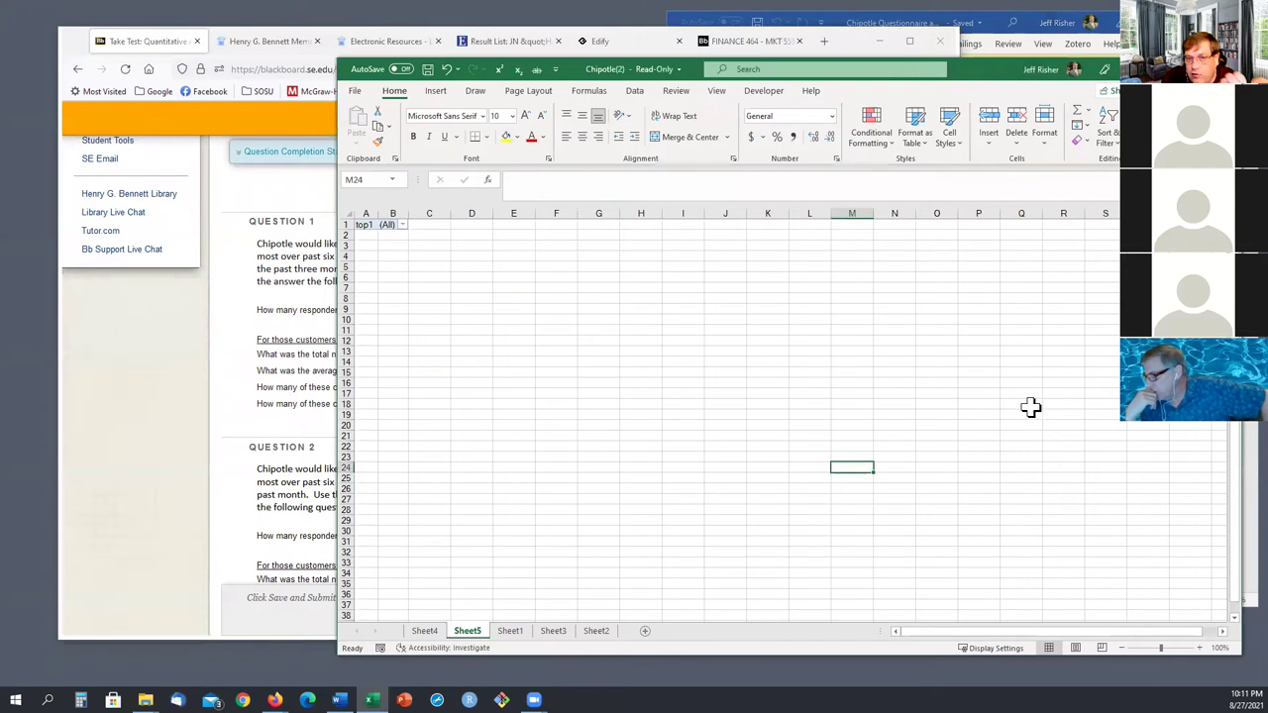
{"action": "left_click", "coordinate": [365, 226]}
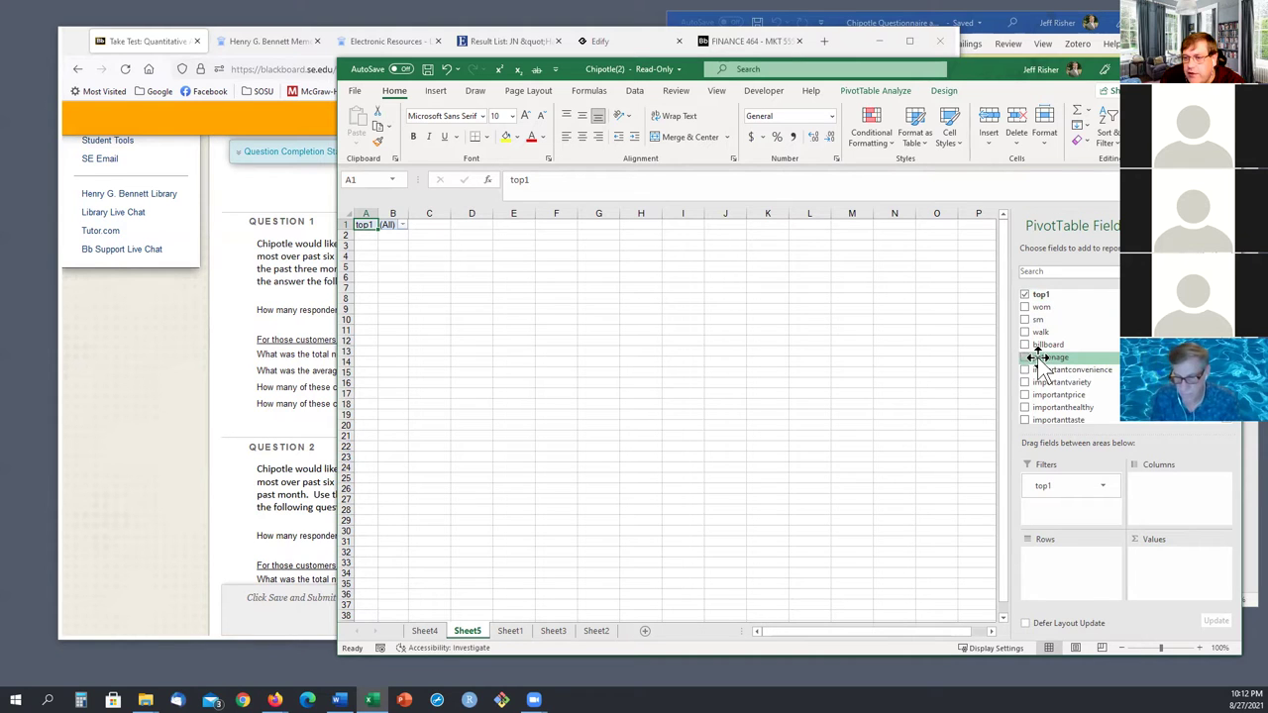
{"action": "left_click_drag", "start_coordinate": [1038, 359], "coordinate": [1058, 578]}
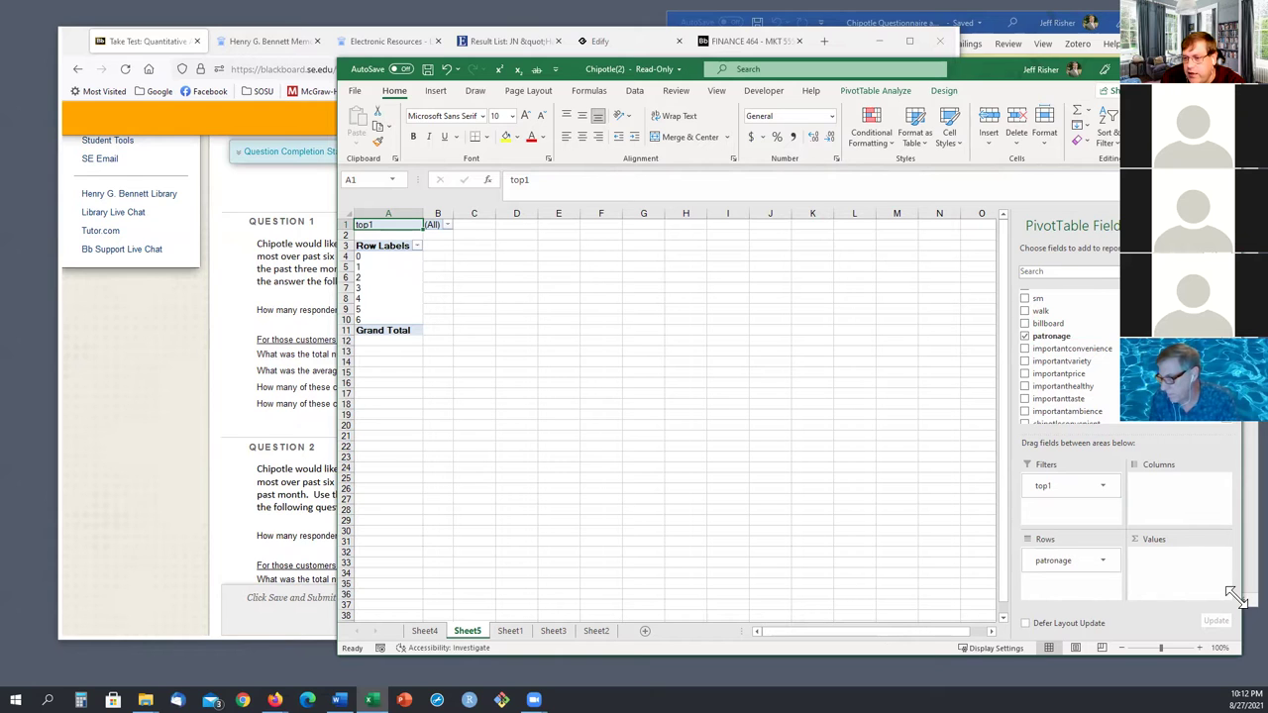
{"action": "left_click_drag", "start_coordinate": [1039, 337], "coordinate": [1156, 559]}
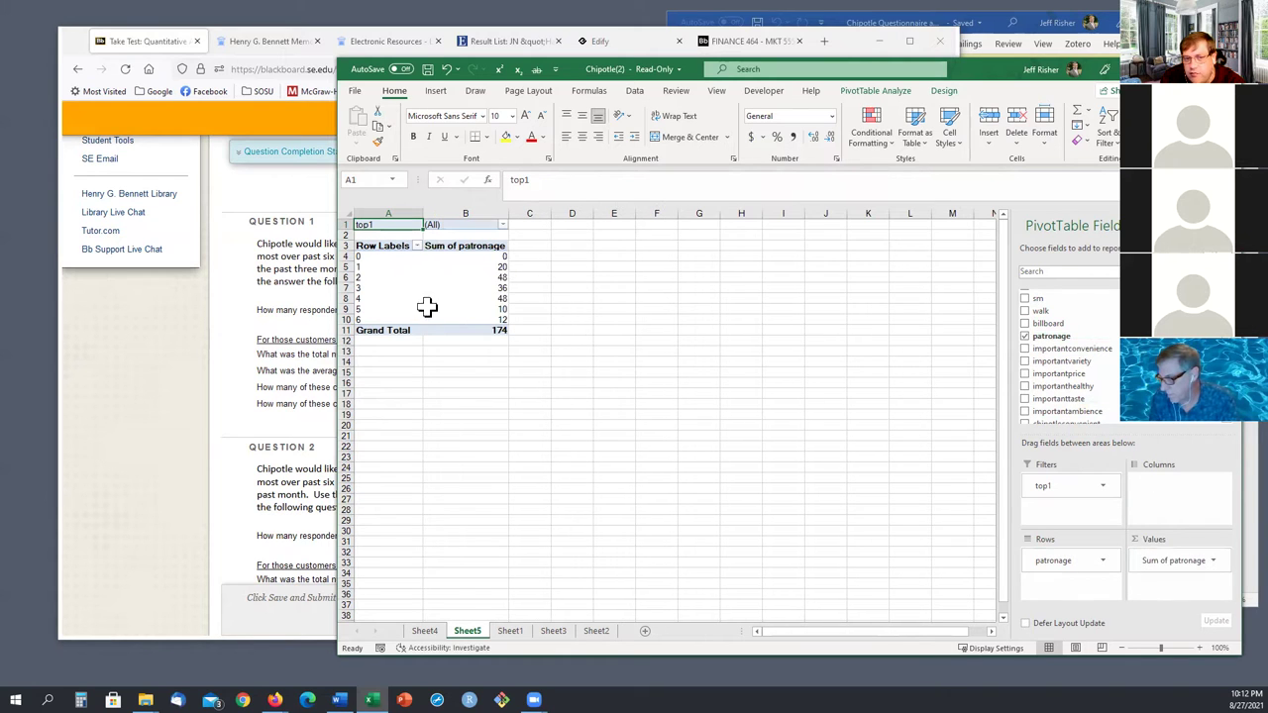
{"action": "left_click", "coordinate": [1214, 560]}
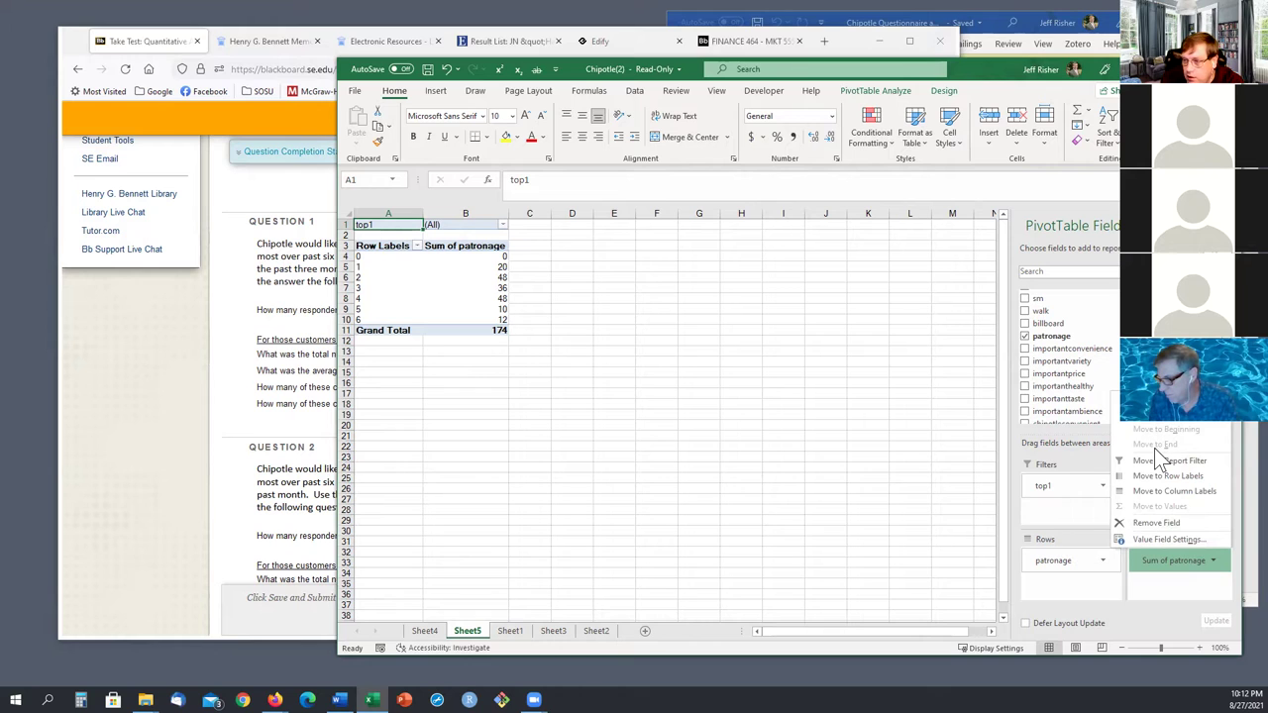
{"action": "left_click", "coordinate": [1156, 592]}
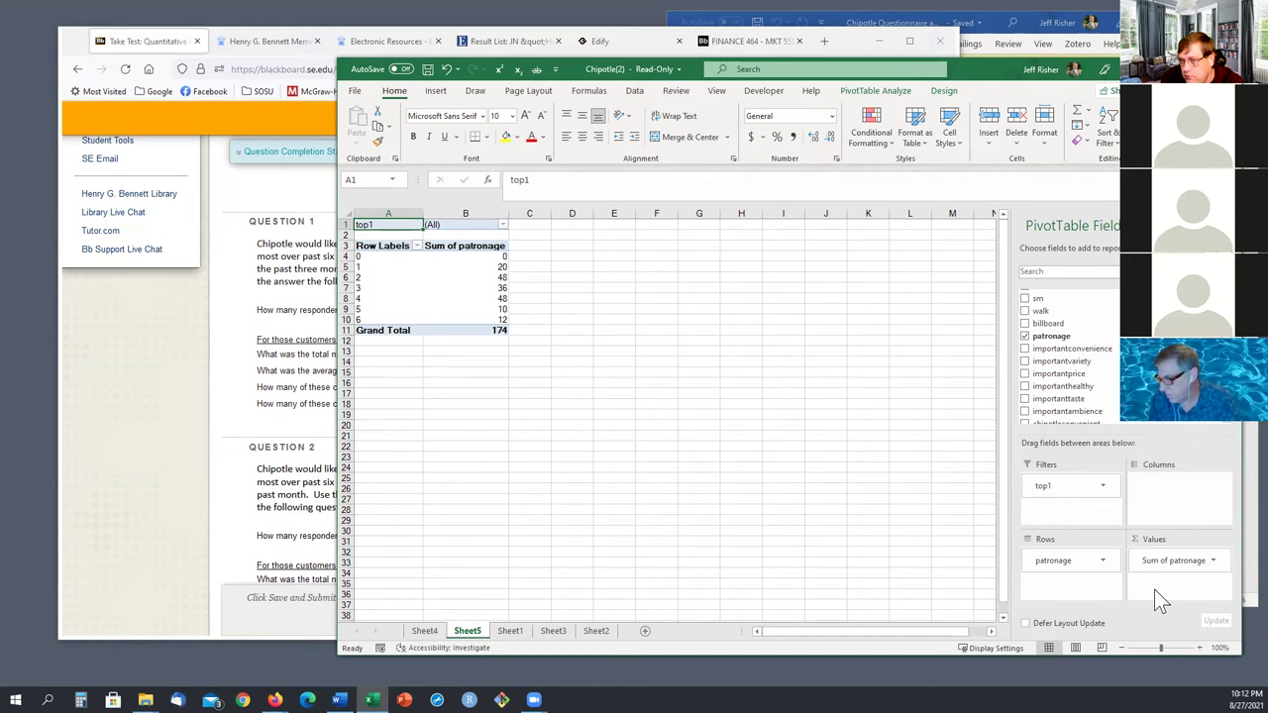
{"action": "left_click", "coordinate": [1213, 560]}
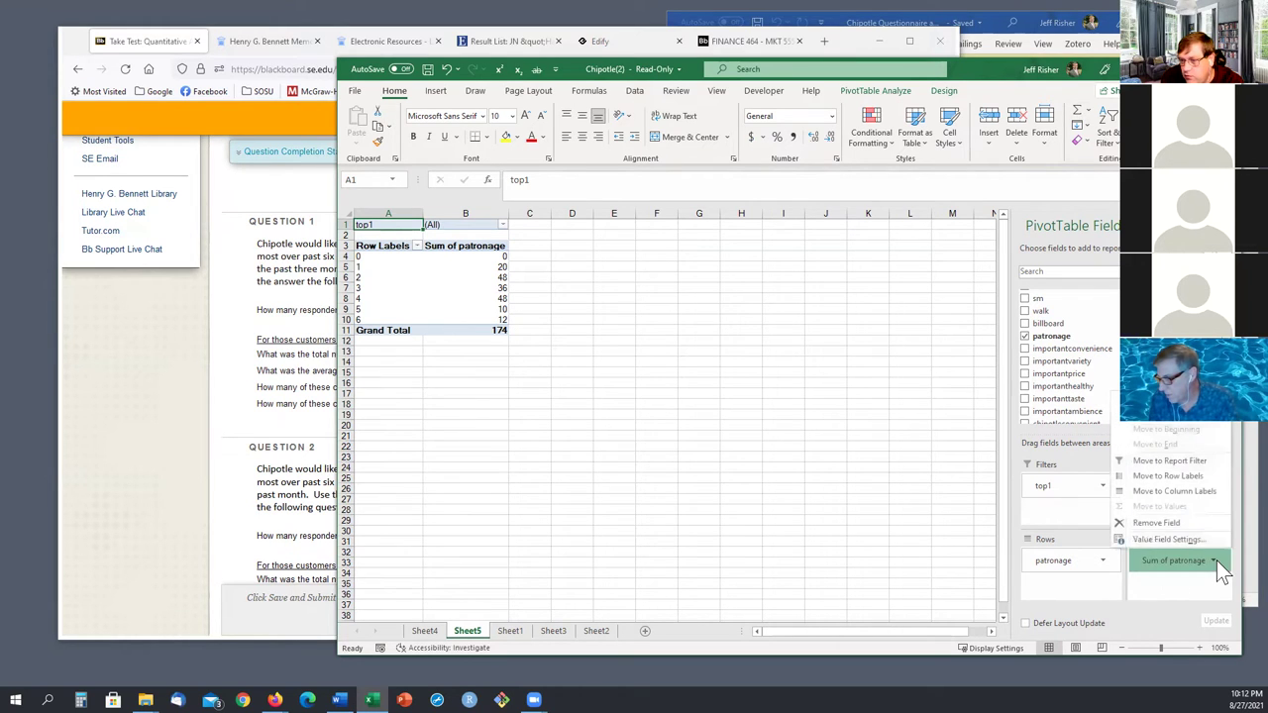
- Change the patronage value field to Count, giving a grand total of 357
{"action": "left_click", "coordinate": [1170, 540]}
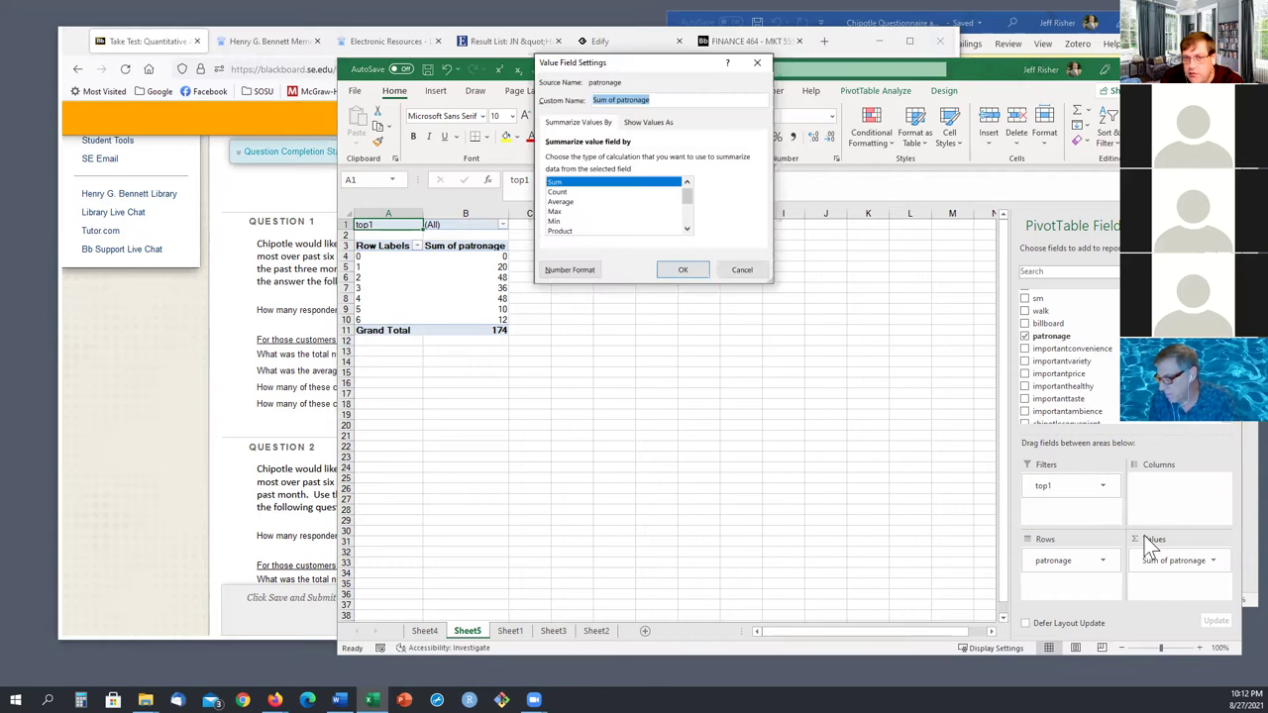
{"action": "left_click", "coordinate": [571, 192]}
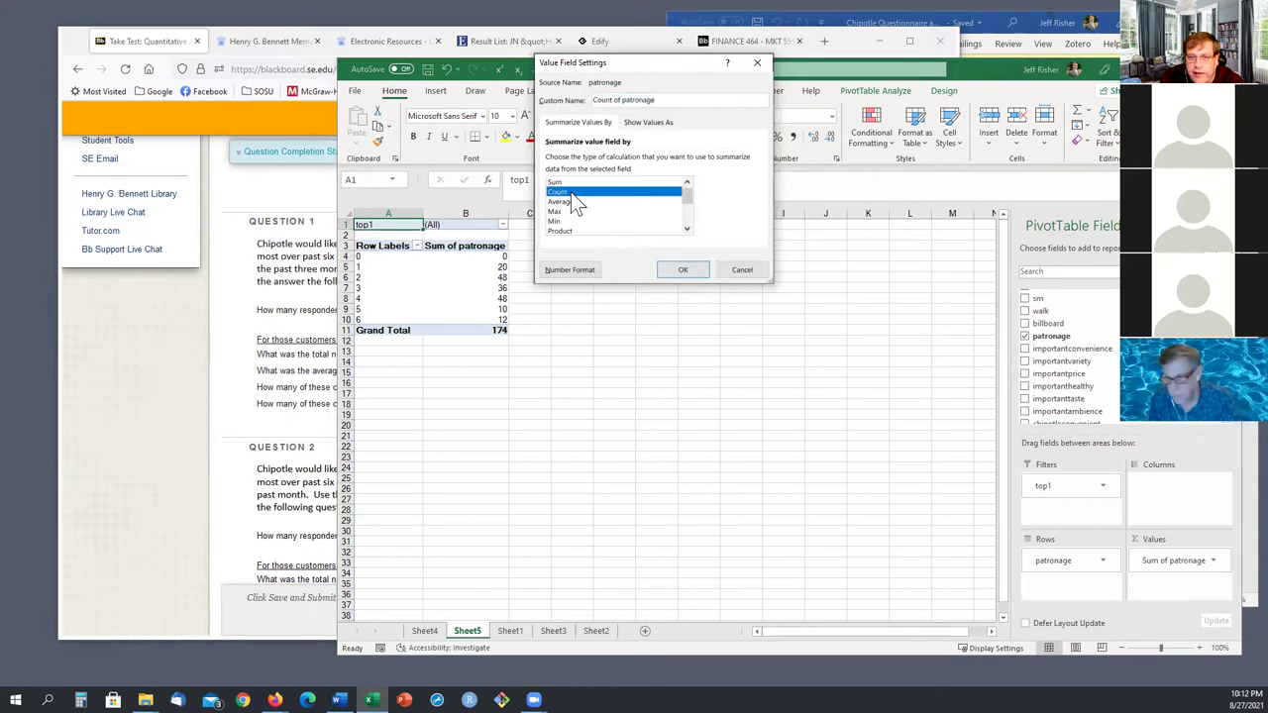
{"action": "left_click", "coordinate": [660, 269]}
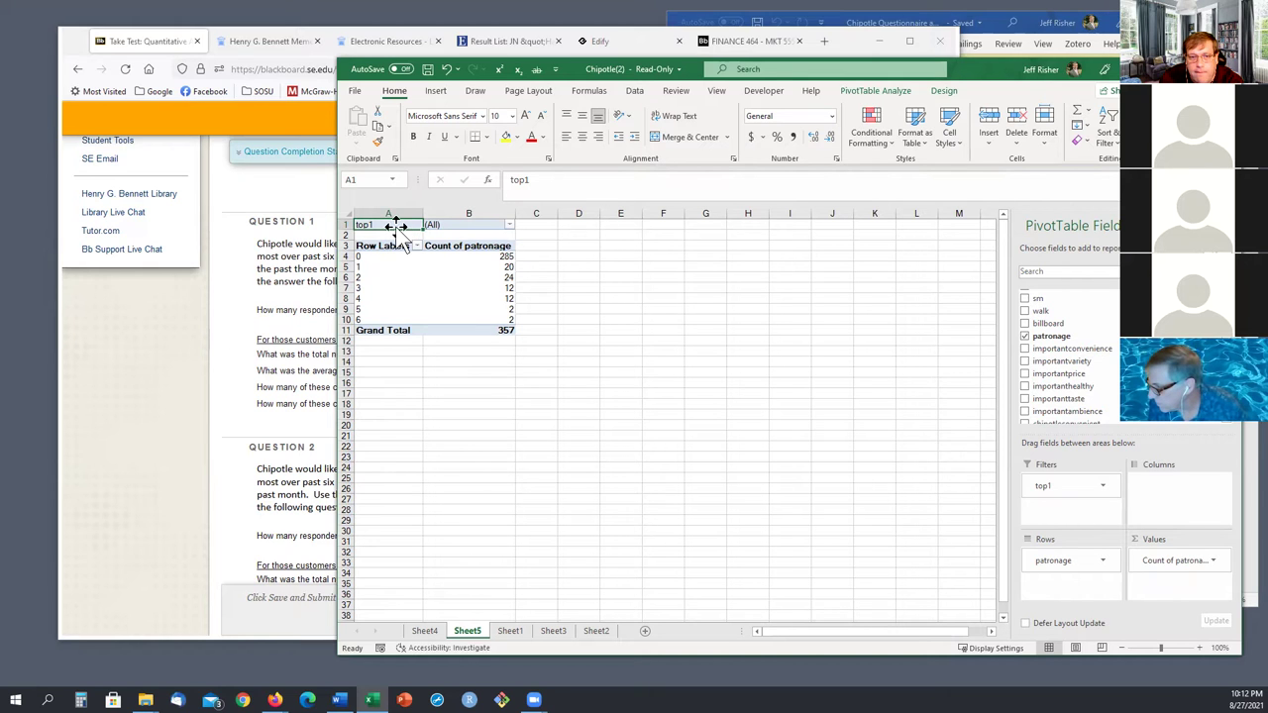
- Check the pivot row counts, including 285 respondents at patronage level 0
{"action": "left_click", "coordinate": [362, 256]}
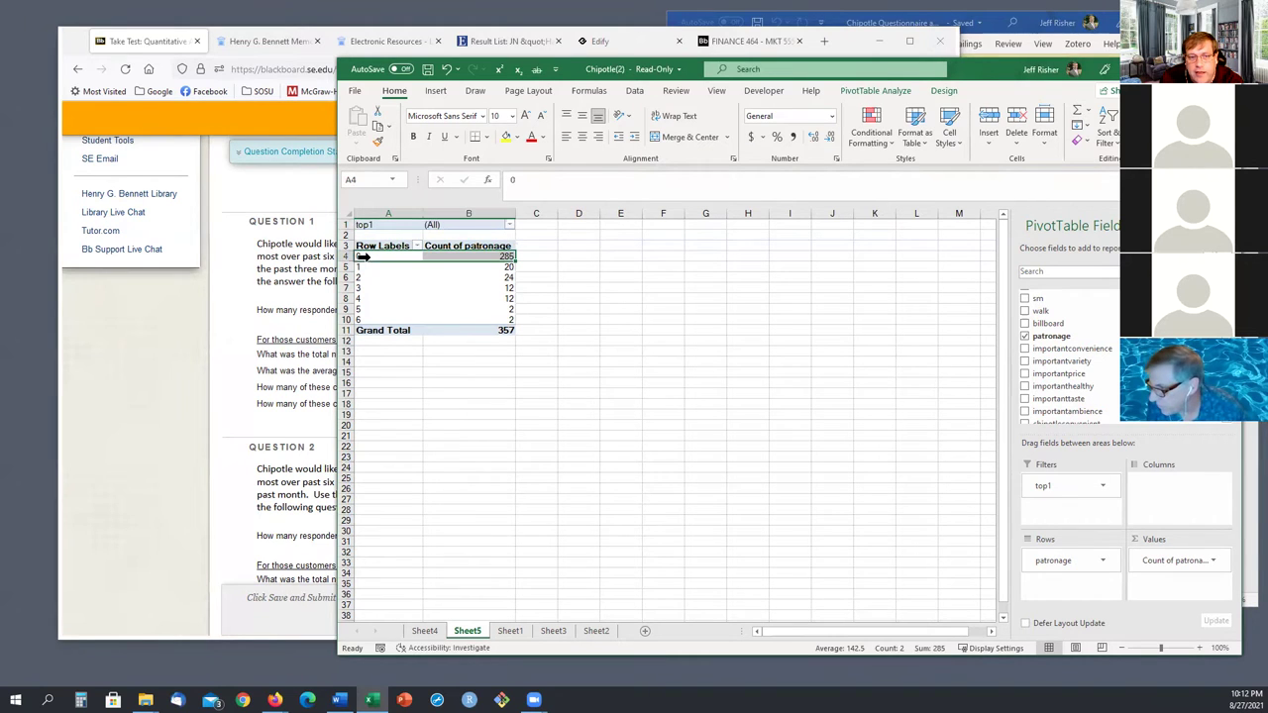
{"action": "left_click", "coordinate": [363, 267]}
{"action": "left_click", "coordinate": [362, 279]}
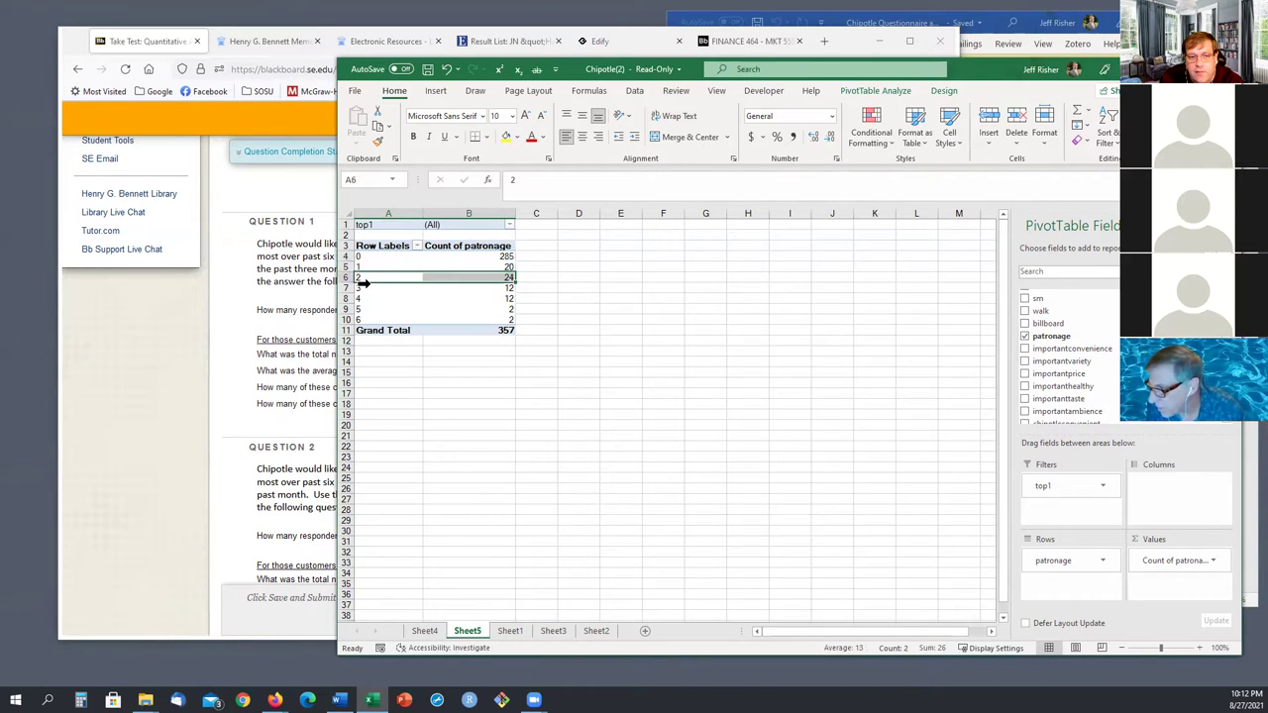
{"action": "left_click", "coordinate": [363, 289]}
{"action": "left_click", "coordinate": [362, 299]}
{"action": "left_click", "coordinate": [363, 255]}
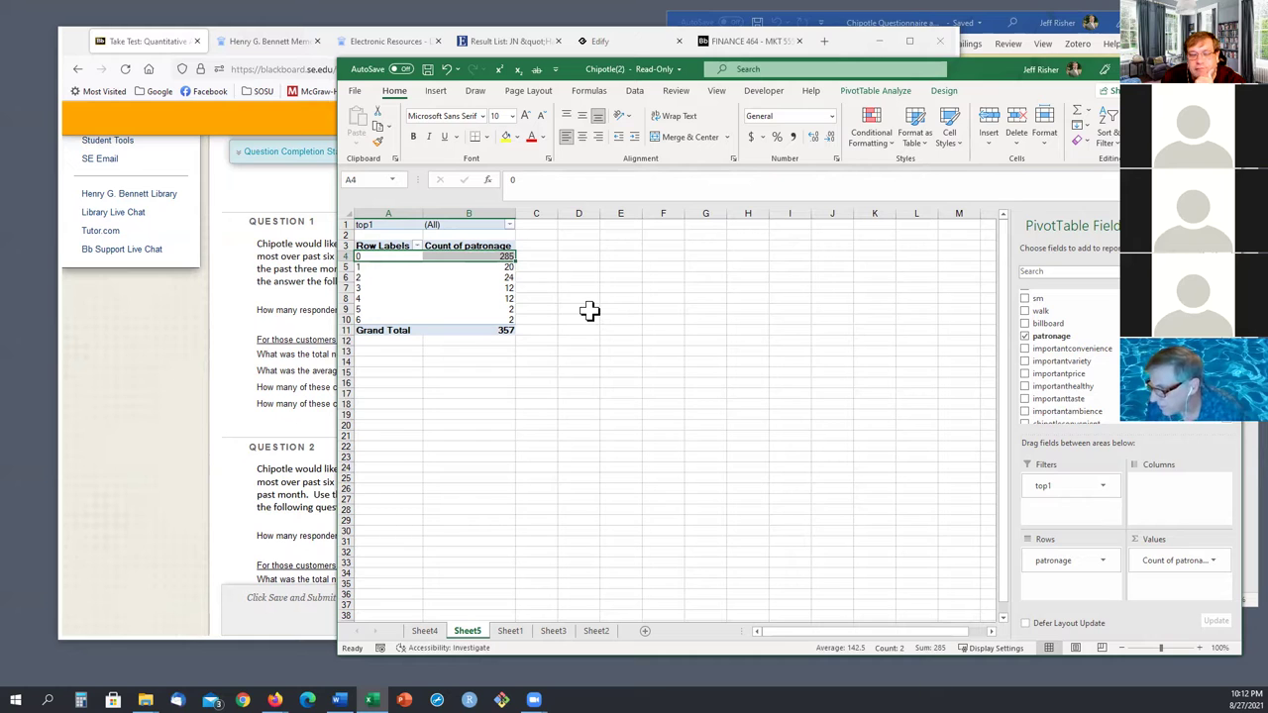
{"action": "left_click", "coordinate": [346, 266]}
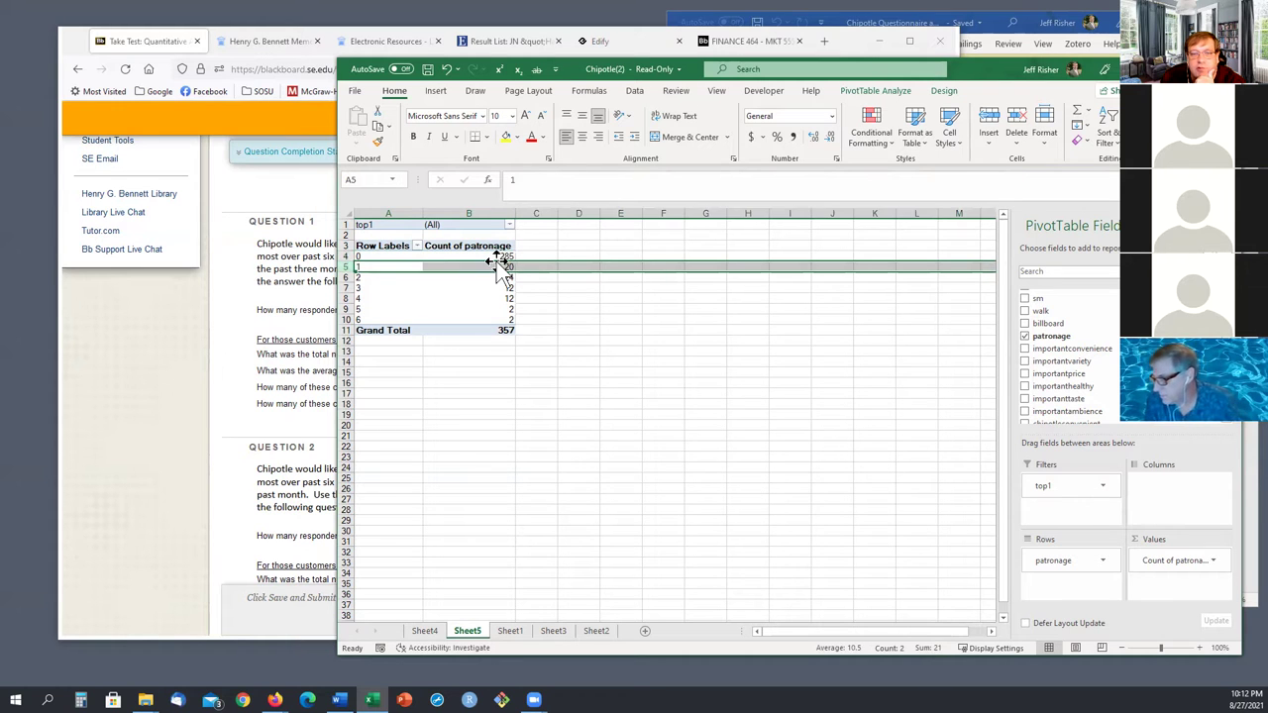
{"action": "left_click", "coordinate": [602, 308]}
{"action": "left_click", "coordinate": [477, 275]}
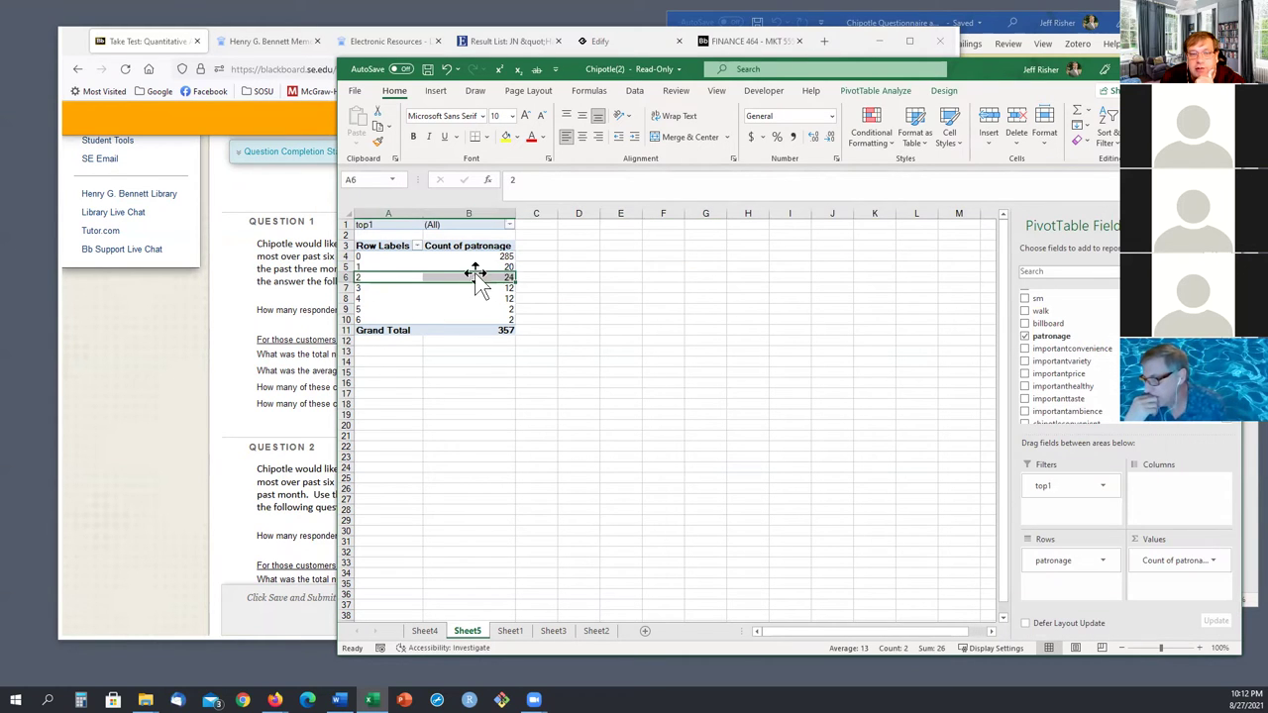
{"action": "left_click", "coordinate": [492, 276]}
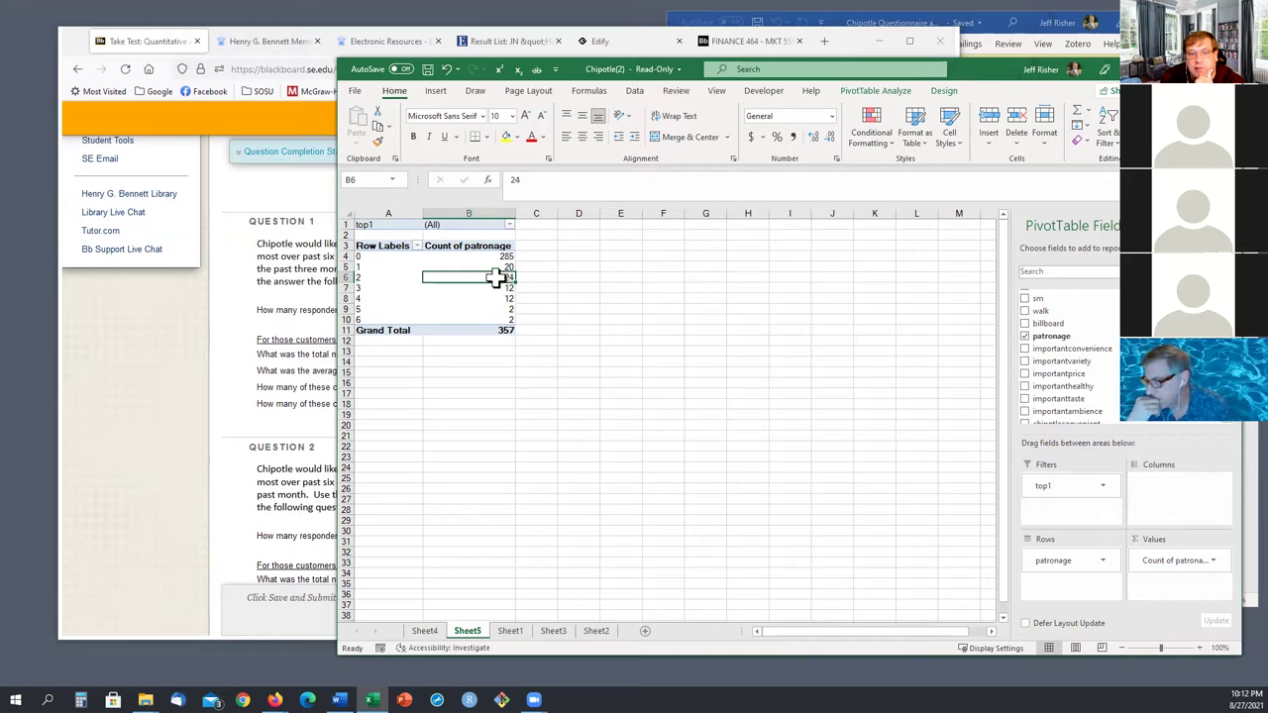
{"action": "left_click", "coordinate": [560, 341]}
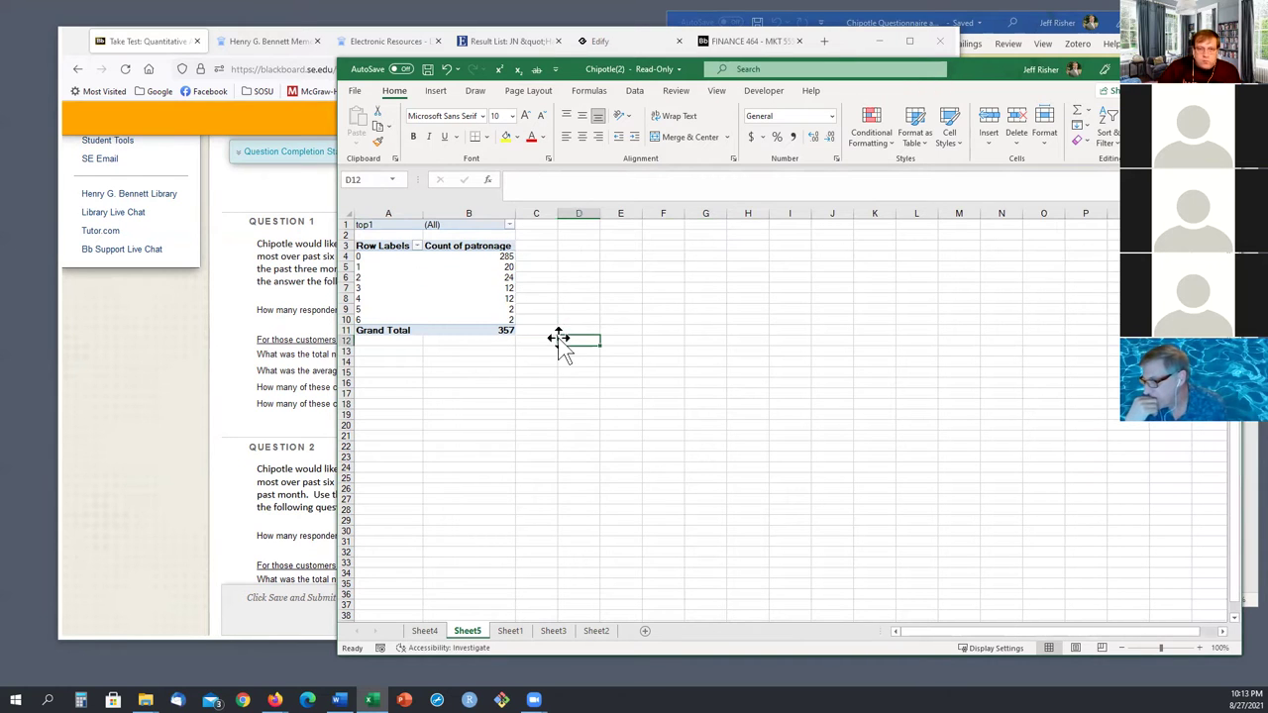
- Enable Select Multiple Items in the top1 filter and clear (All)
{"action": "left_click", "coordinate": [383, 223]}
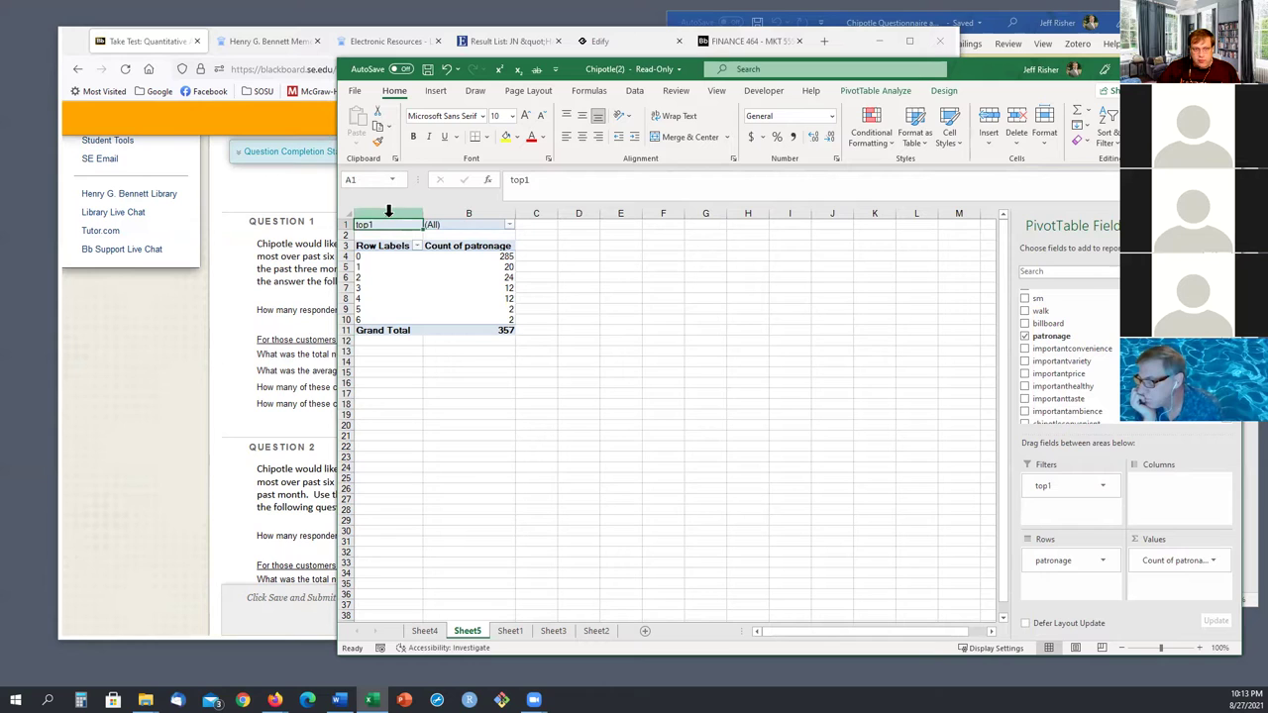
{"action": "left_click", "coordinate": [510, 225]}
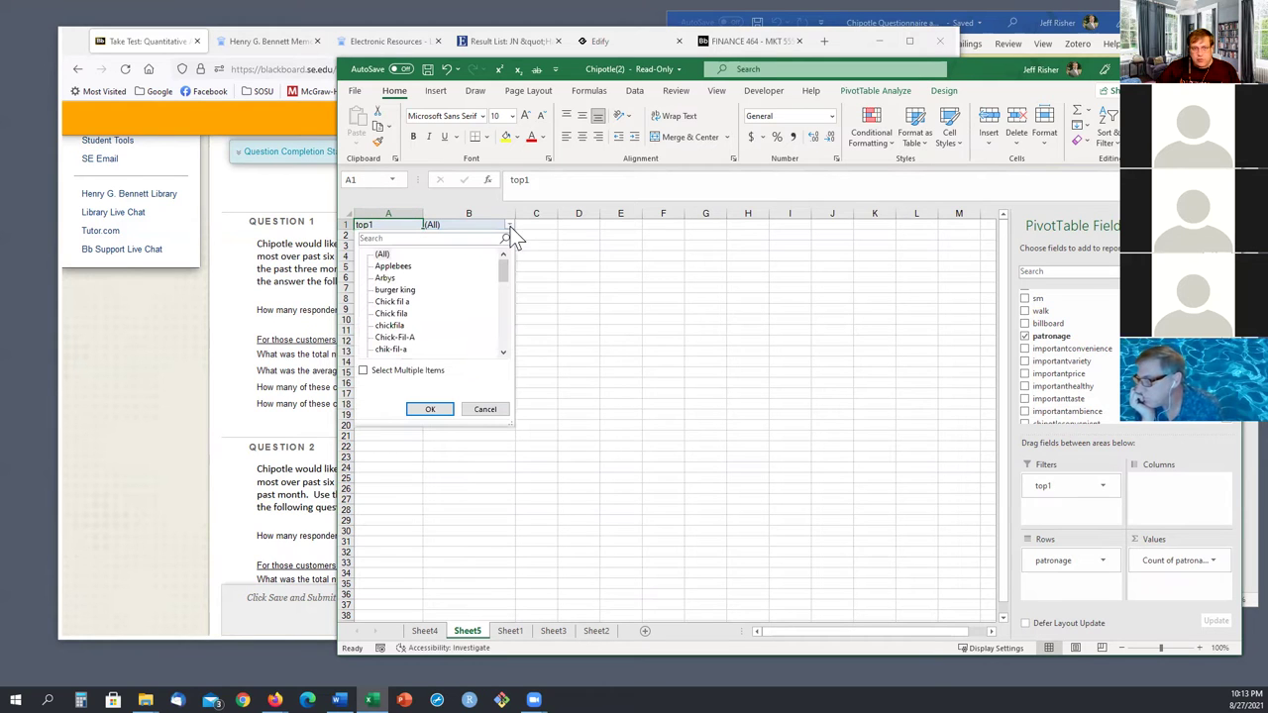
{"action": "left_click", "coordinate": [365, 370]}
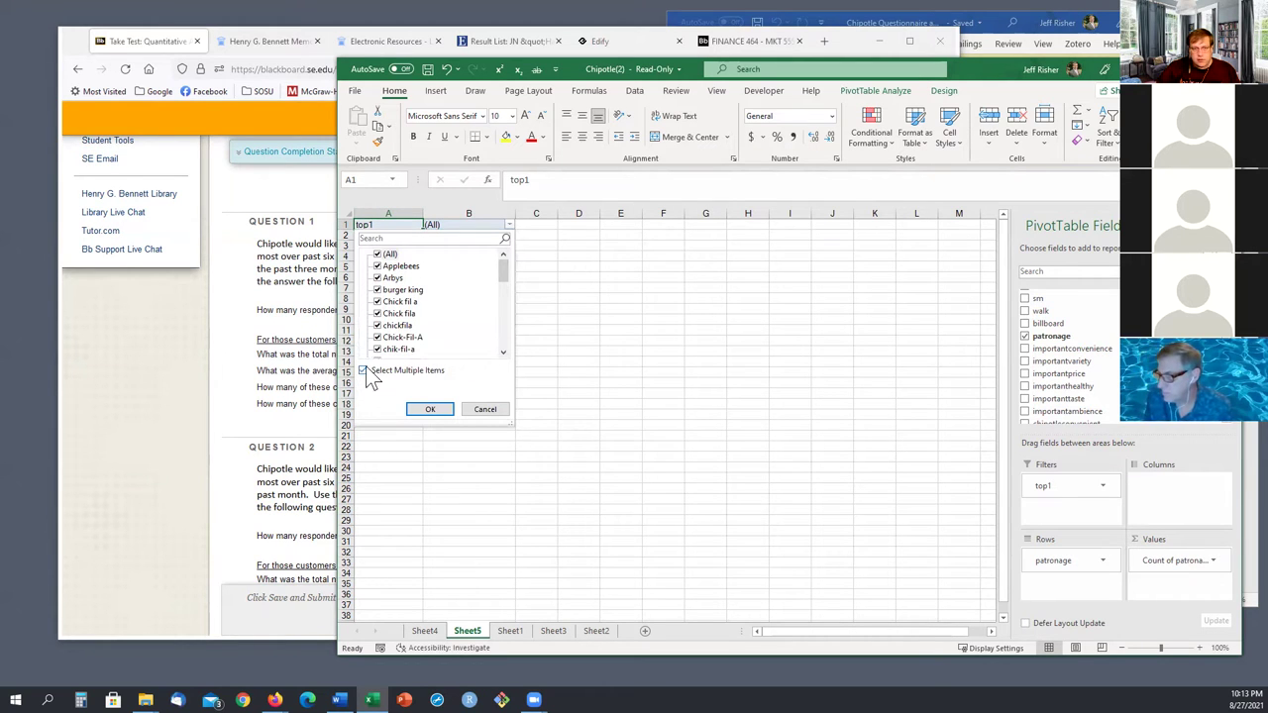
{"action": "scroll", "coordinate": [402, 333], "scroll_direction": "down", "scroll_amount": 5}
{"action": "scroll", "coordinate": [402, 333], "scroll_direction": "down", "scroll_amount": 5}
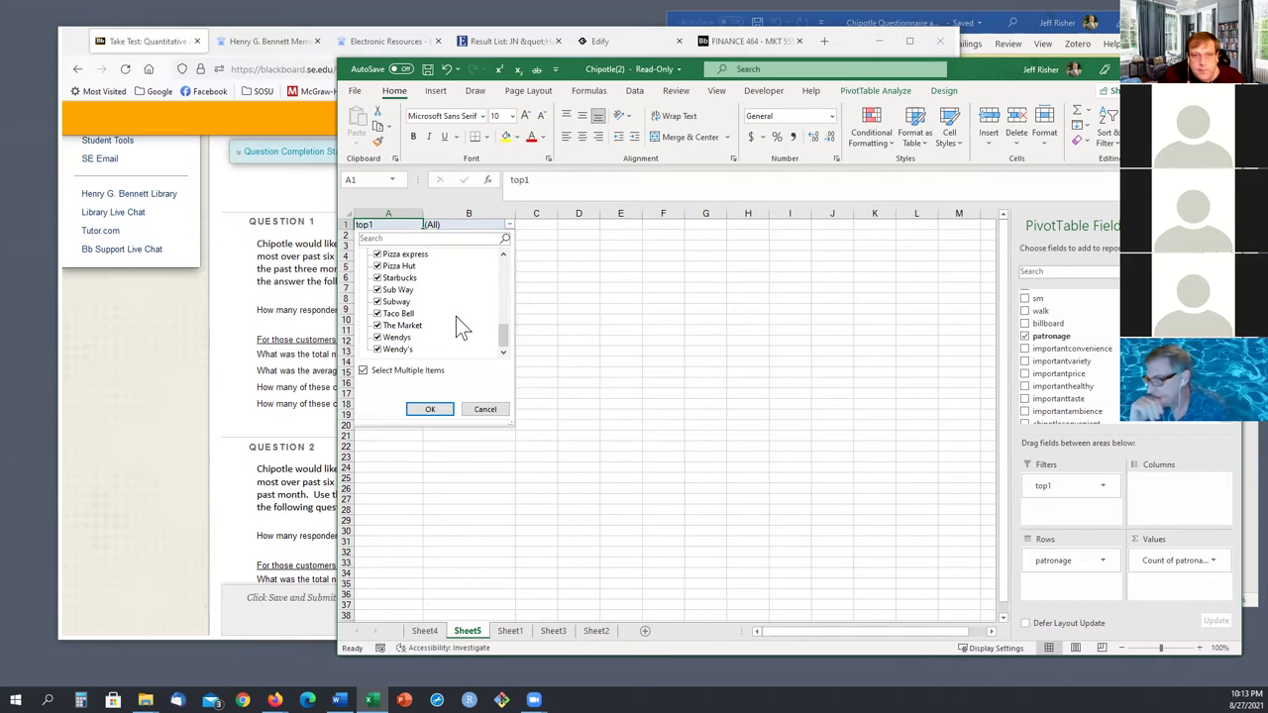
{"action": "scroll", "coordinate": [437, 309], "scroll_direction": "up", "scroll_amount": 5}
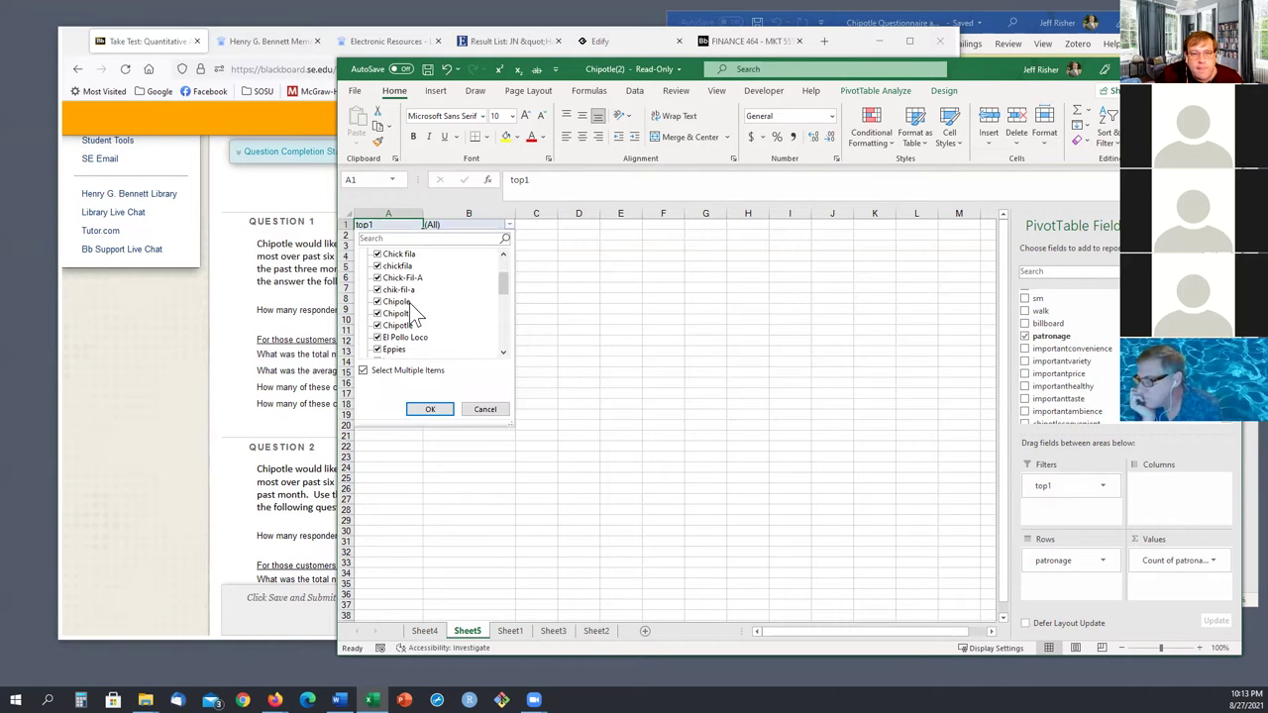
{"action": "scroll", "coordinate": [409, 301], "scroll_direction": "down", "scroll_amount": 1}
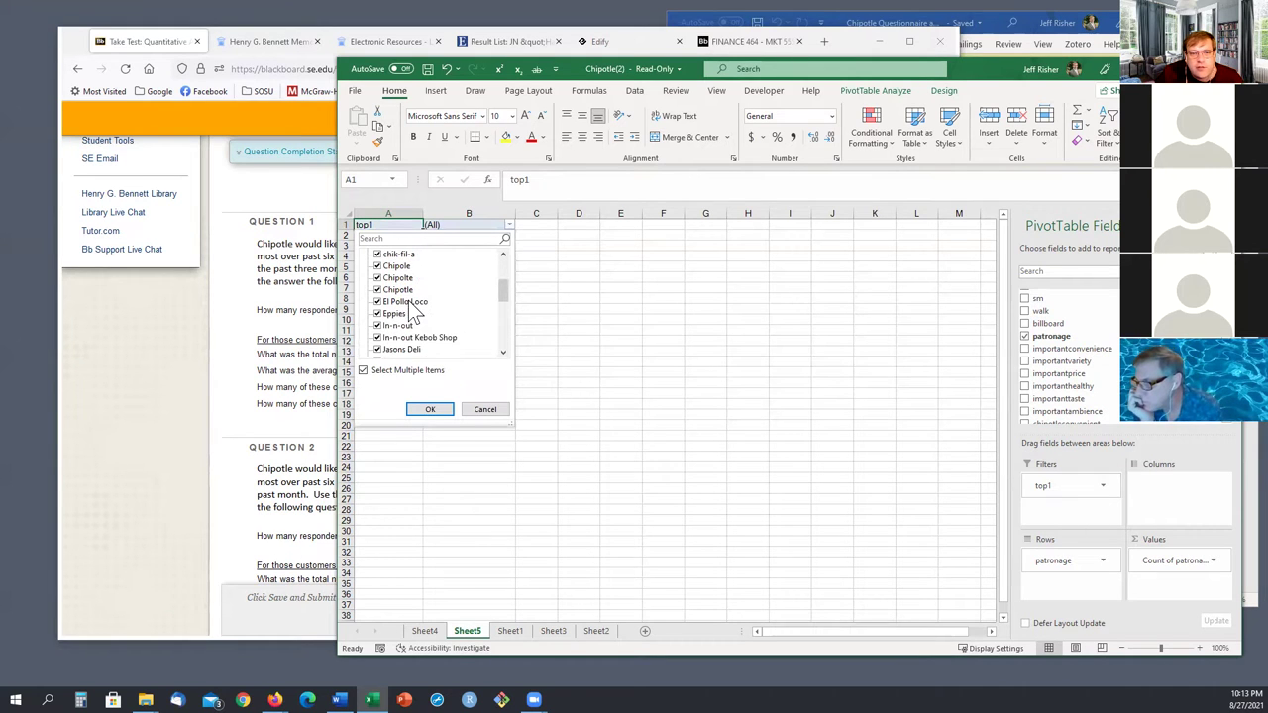
{"action": "scroll", "coordinate": [389, 280], "scroll_direction": "up", "scroll_amount": 3}
{"action": "left_click", "coordinate": [378, 254]}
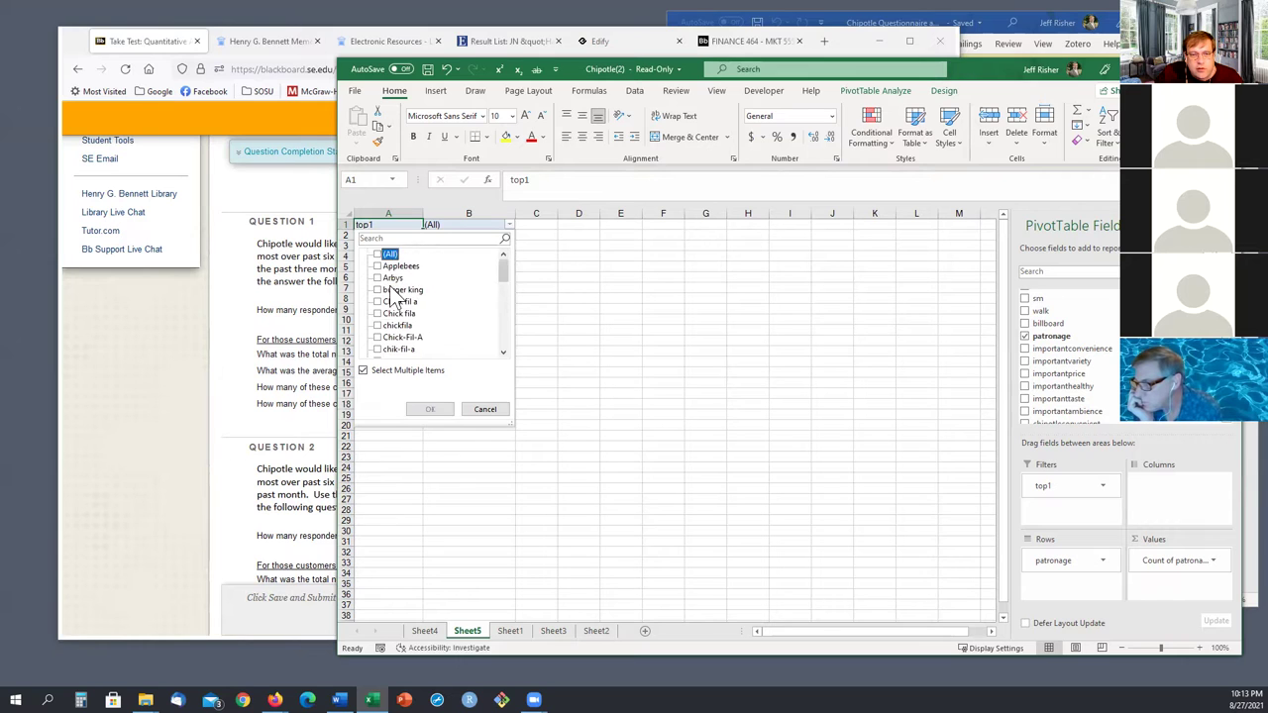
- Tick Chipole, Chipolte and Chipotle and apply, leaving counts totalling 42
{"action": "scroll", "coordinate": [391, 297], "scroll_direction": "down", "scroll_amount": 1}
{"action": "left_click", "coordinate": [377, 325]}
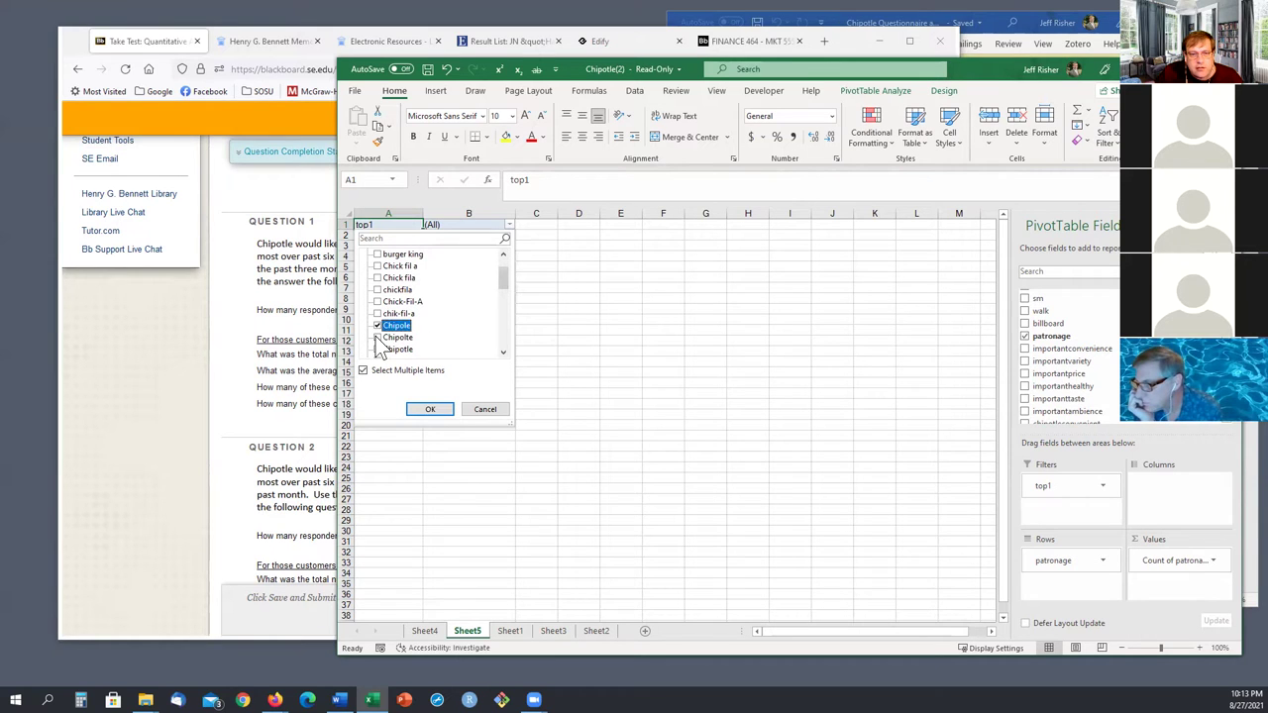
{"action": "left_click", "coordinate": [377, 337]}
{"action": "left_click", "coordinate": [377, 349]}
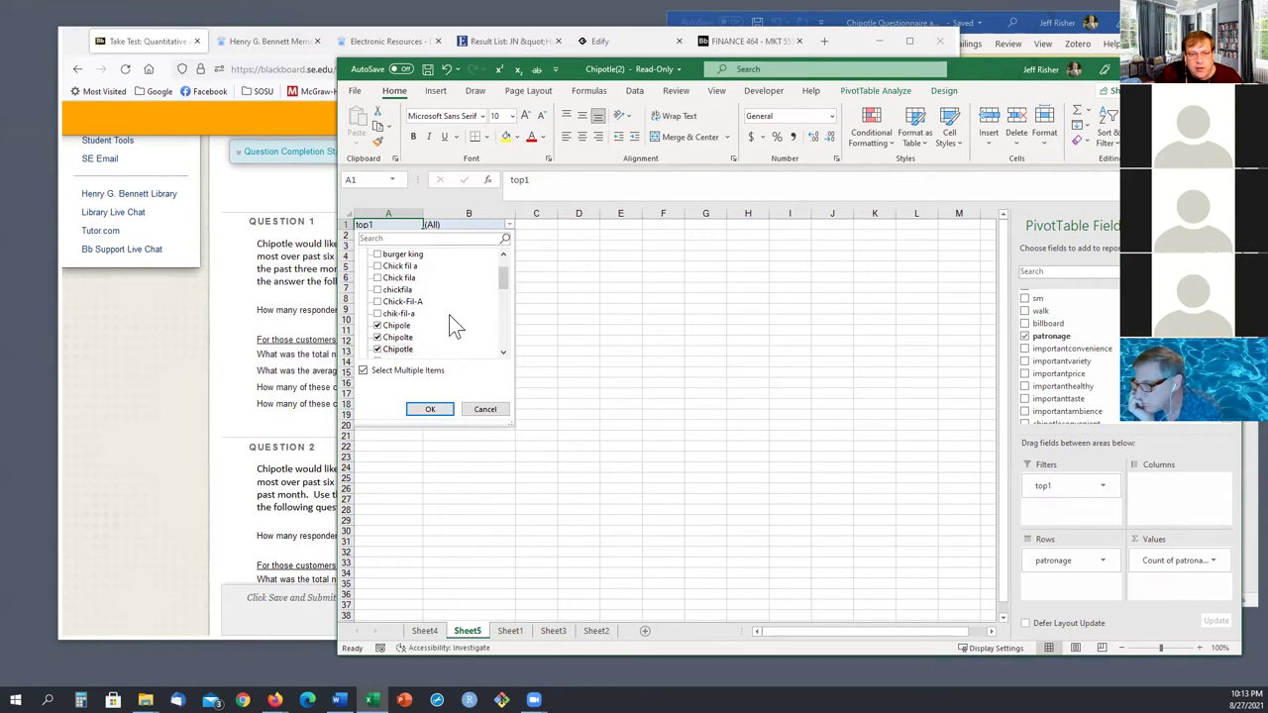
{"action": "scroll", "coordinate": [449, 314], "scroll_direction": "down", "scroll_amount": 1}
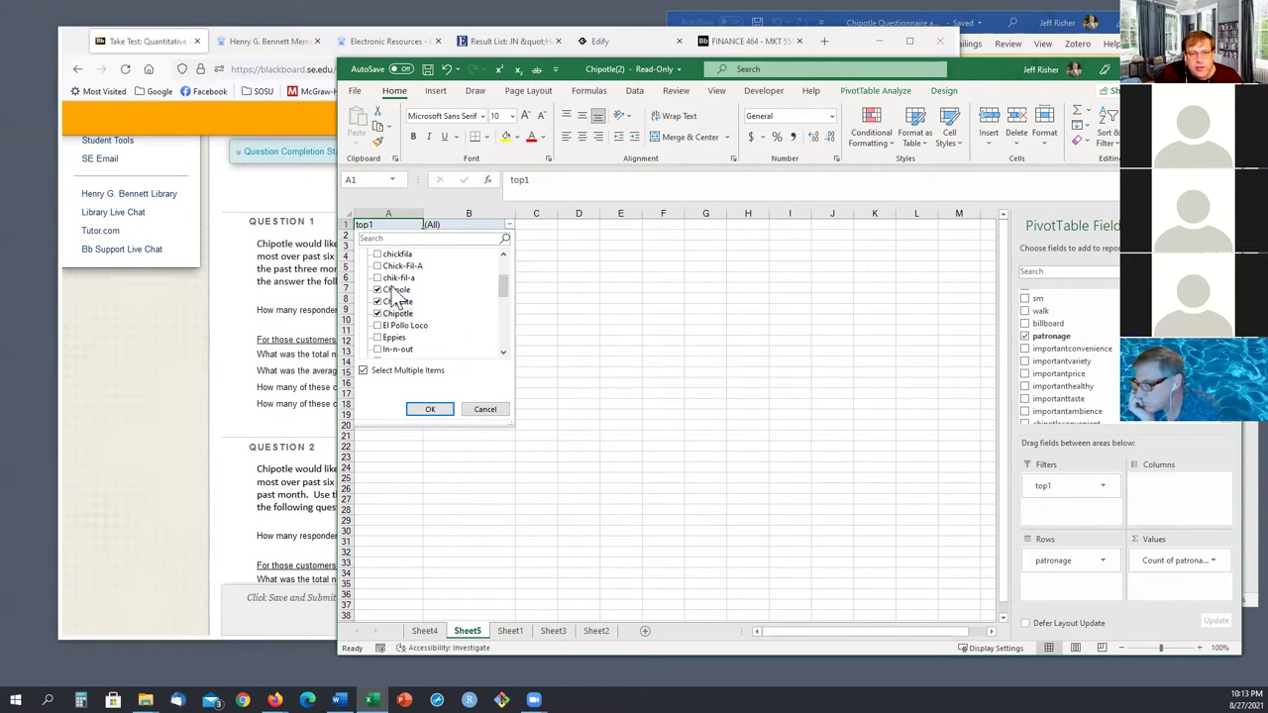
{"action": "left_click", "coordinate": [436, 411]}
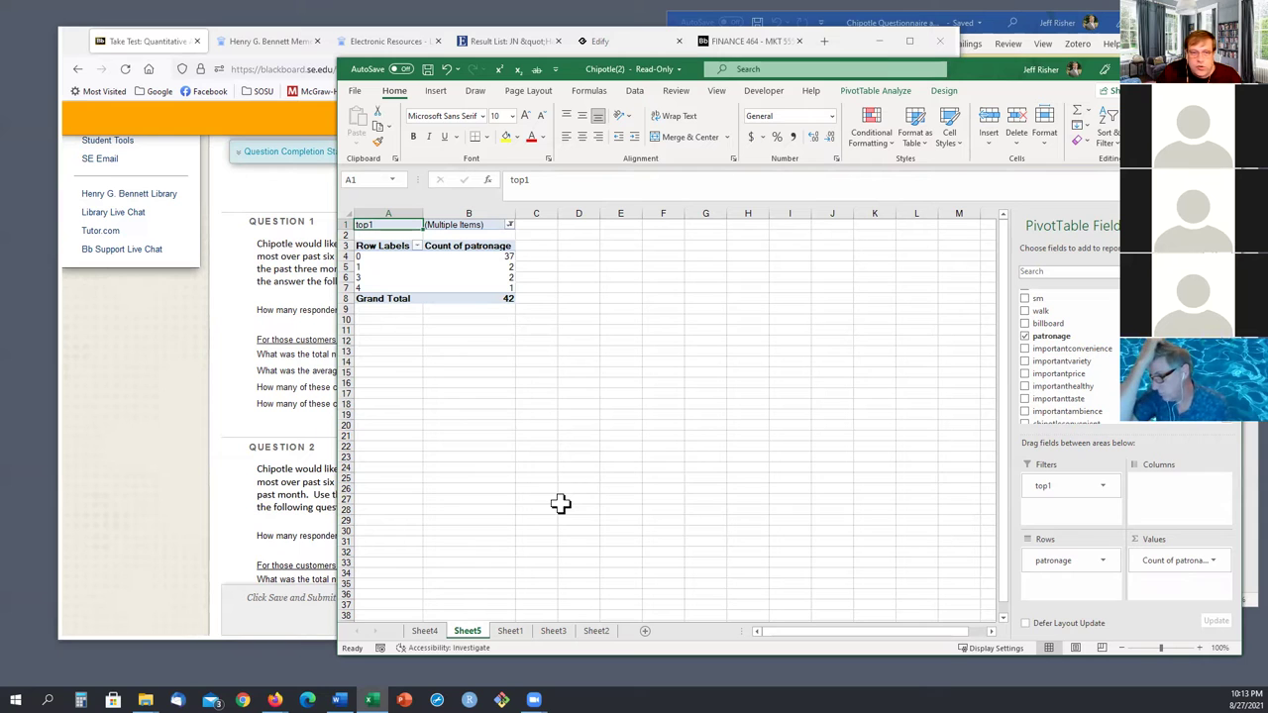
{"action": "left_click", "coordinate": [329, 416]}
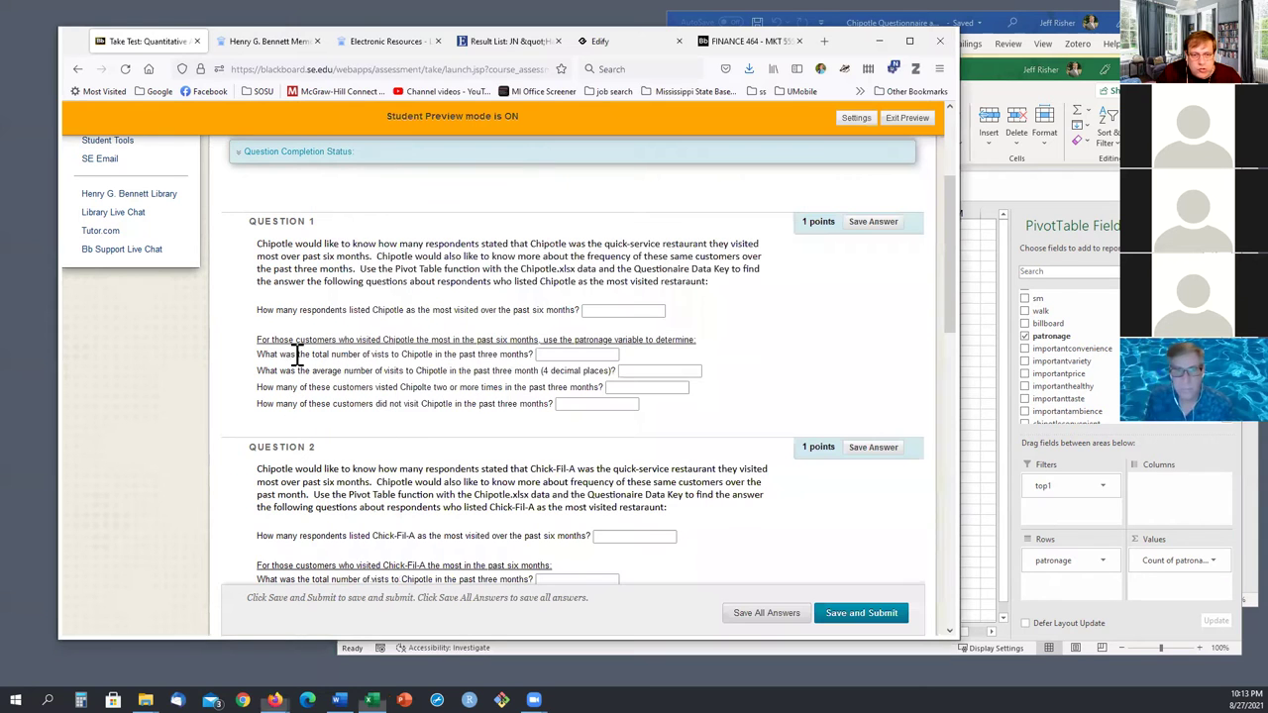
{"action": "left_click_drag", "start_coordinate": [254, 355], "coordinate": [664, 366]}
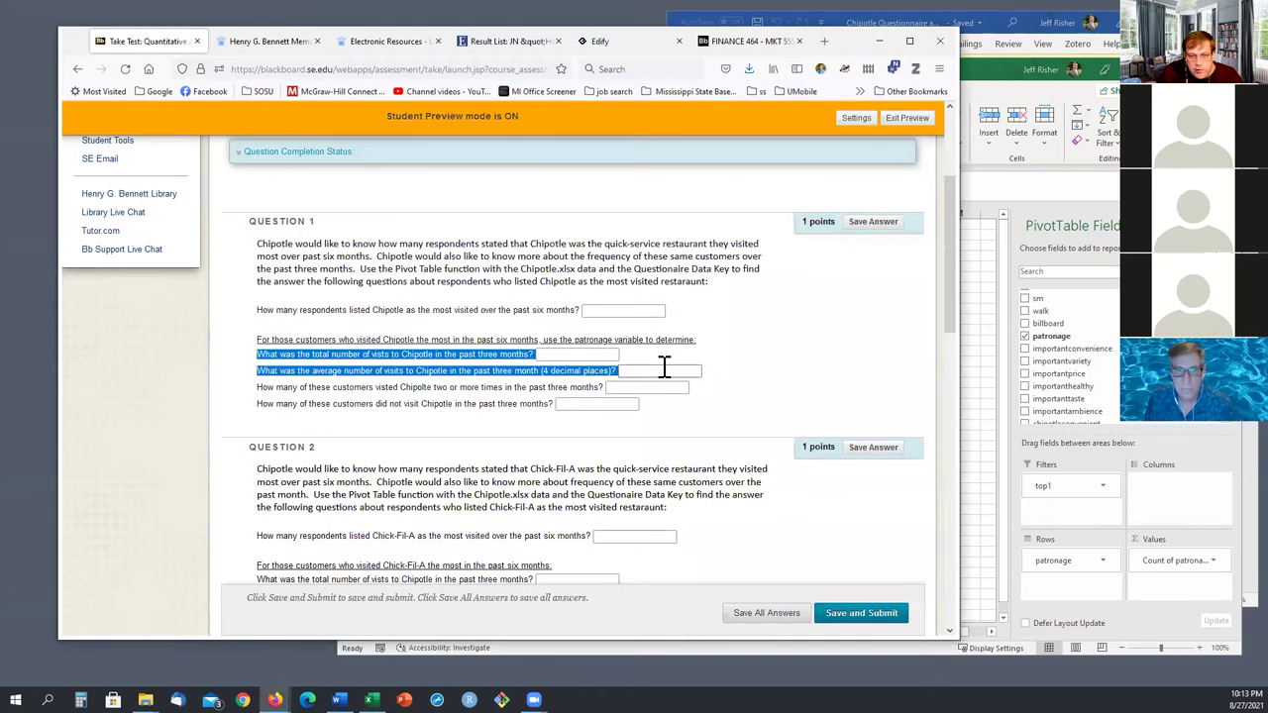
{"action": "left_click", "coordinate": [661, 360]}
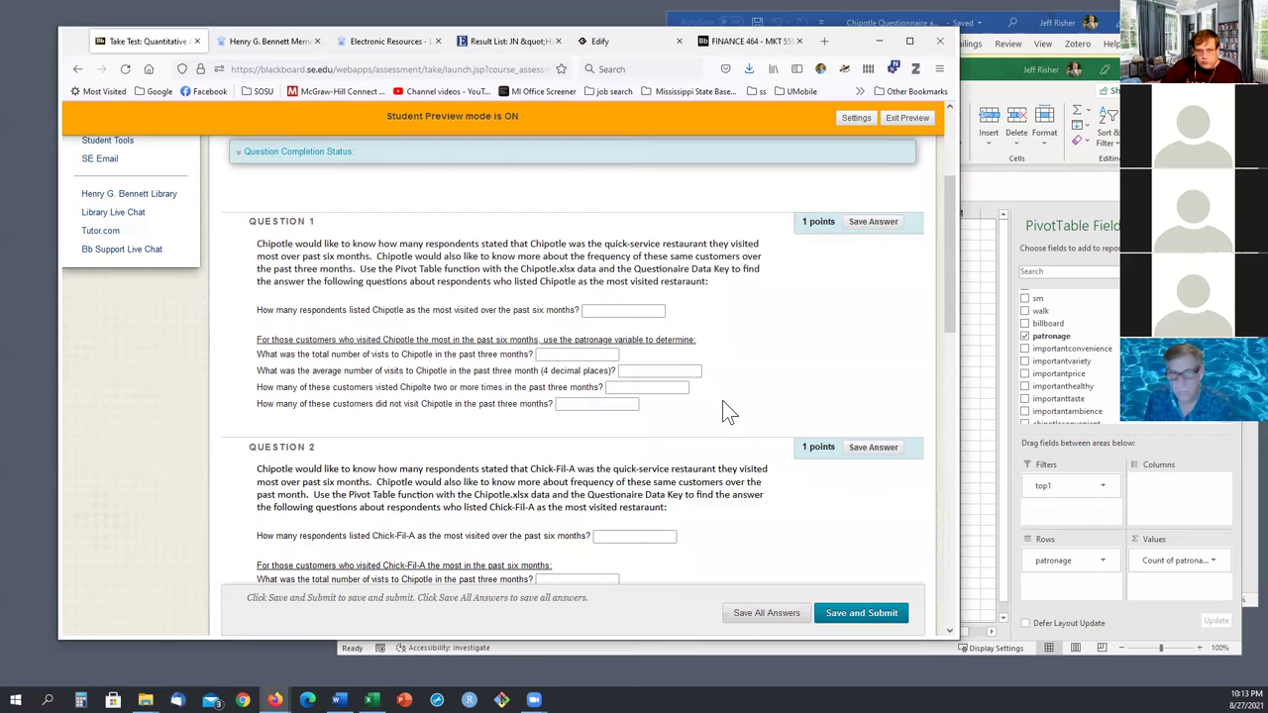
{"action": "left_click_drag", "start_coordinate": [259, 310], "coordinate": [688, 323]}
{"action": "left_click", "coordinate": [689, 323]}
{"action": "left_click", "coordinate": [1164, 459]}
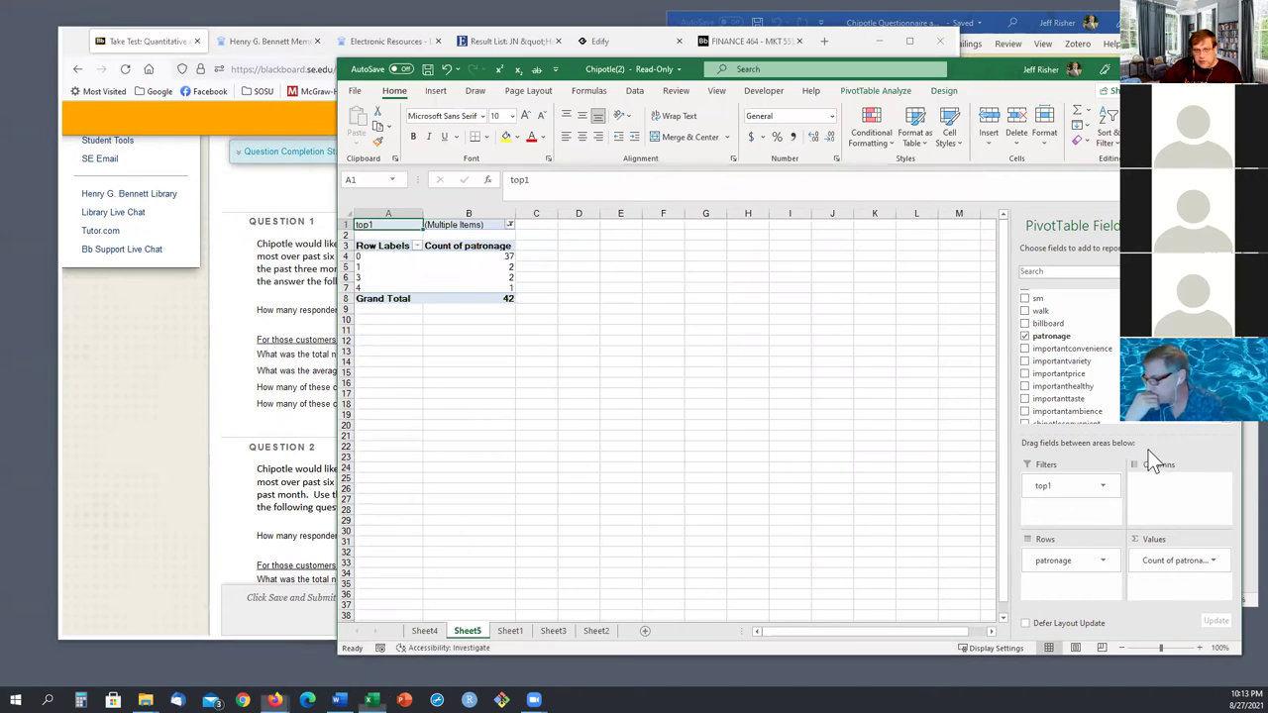
{"action": "left_click", "coordinate": [714, 364]}
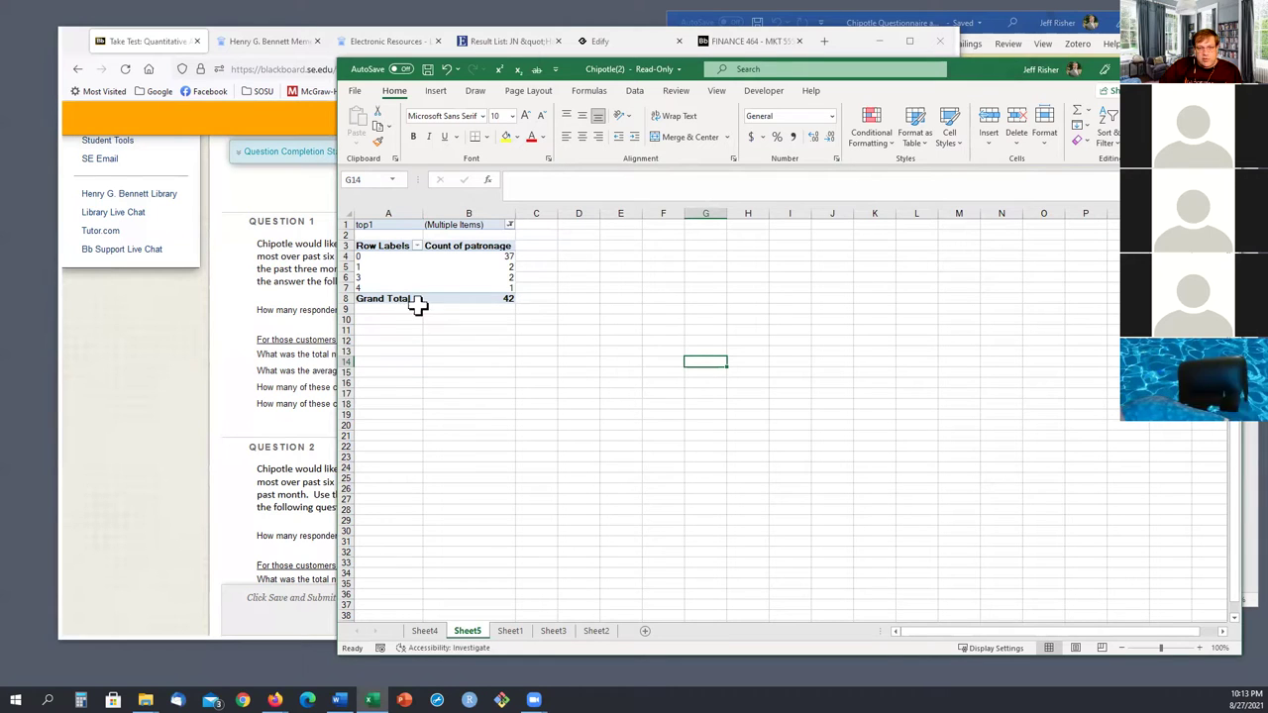
{"action": "left_click", "coordinate": [456, 296]}
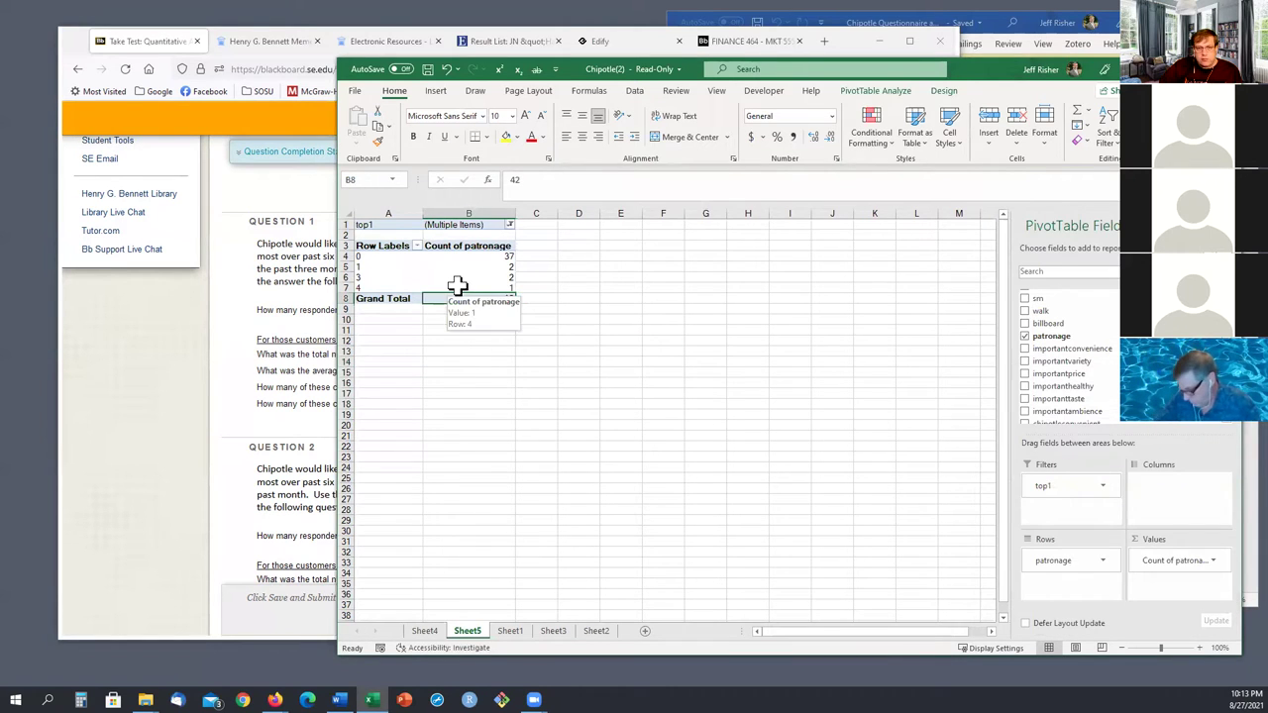
- Enter 42 as Question 1's Chipotle respondent count
{"action": "left_click", "coordinate": [264, 368]}
{"action": "left_click_drag", "start_coordinate": [264, 367], "coordinate": [537, 313]}
{"action": "left_click", "coordinate": [591, 310]}
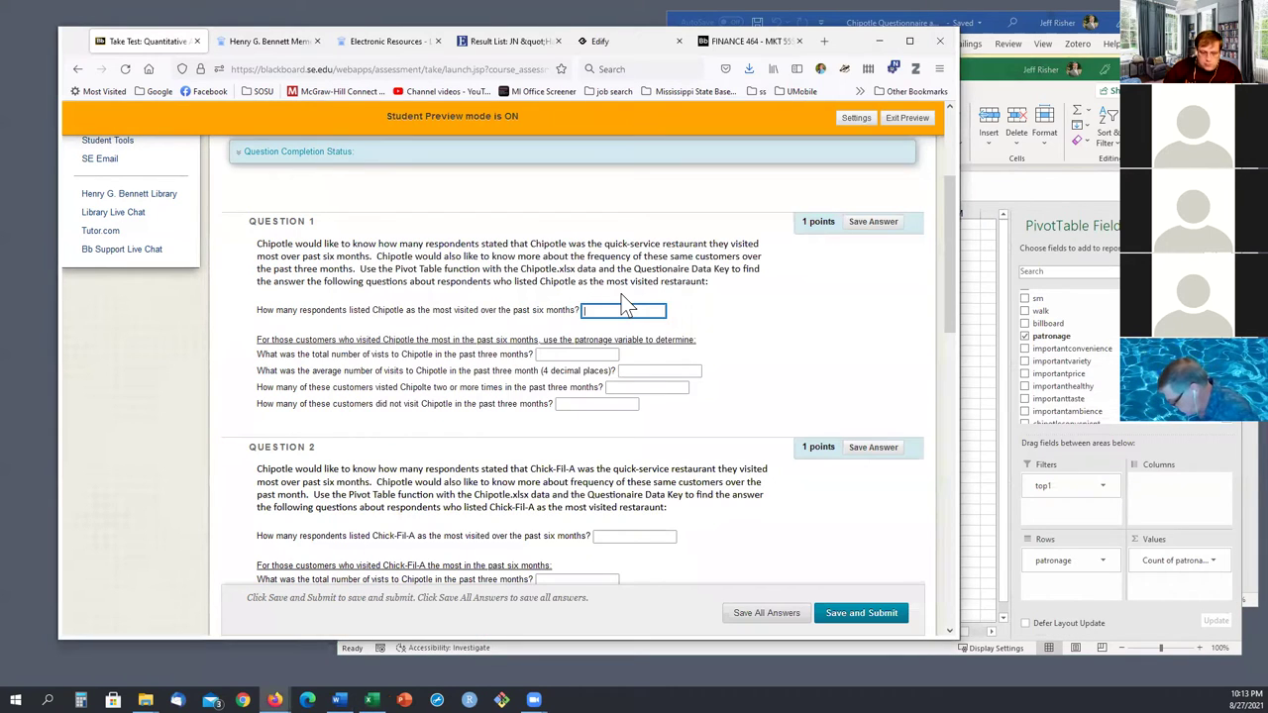
{"action": "type", "text": "42"}
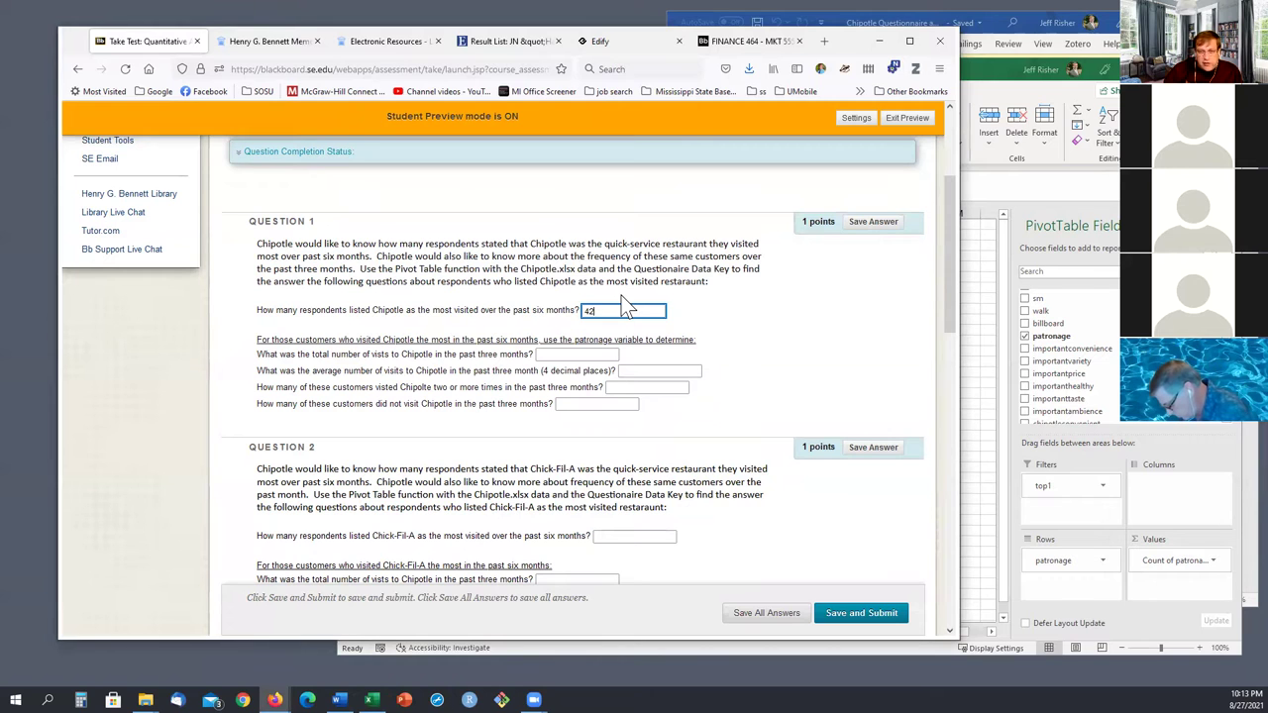
{"action": "left_click", "coordinate": [735, 302]}
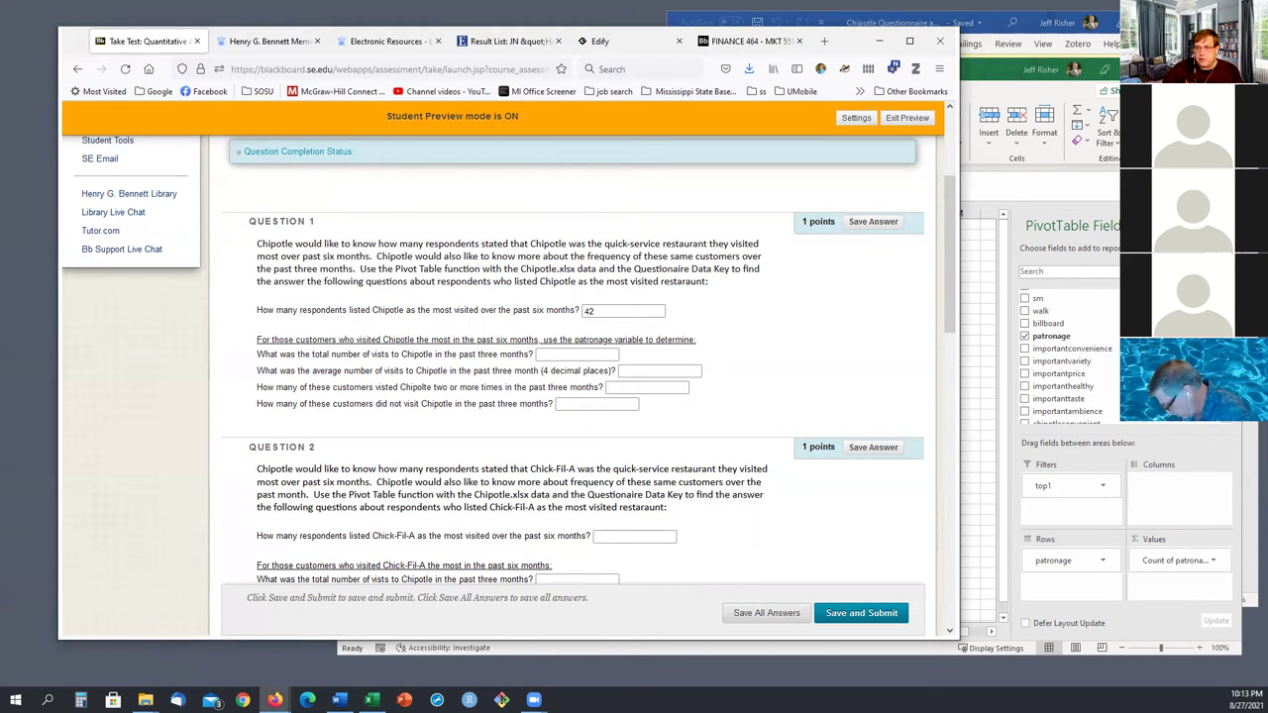
{"action": "left_click", "coordinate": [966, 421]}
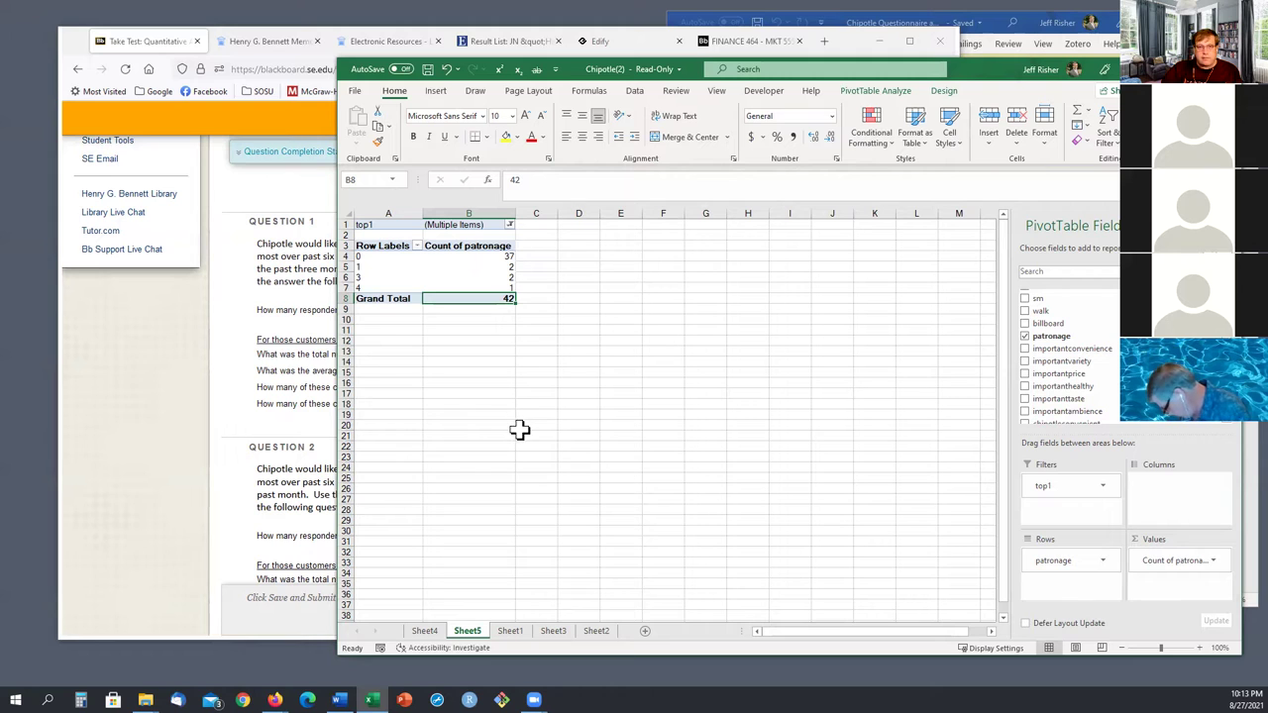
- Re-enter 42 in the first answer box, leaving the total visits box empty
{"action": "left_click", "coordinate": [304, 406]}
{"action": "left_click", "coordinate": [606, 311]}
{"action": "type", "text": "42"}
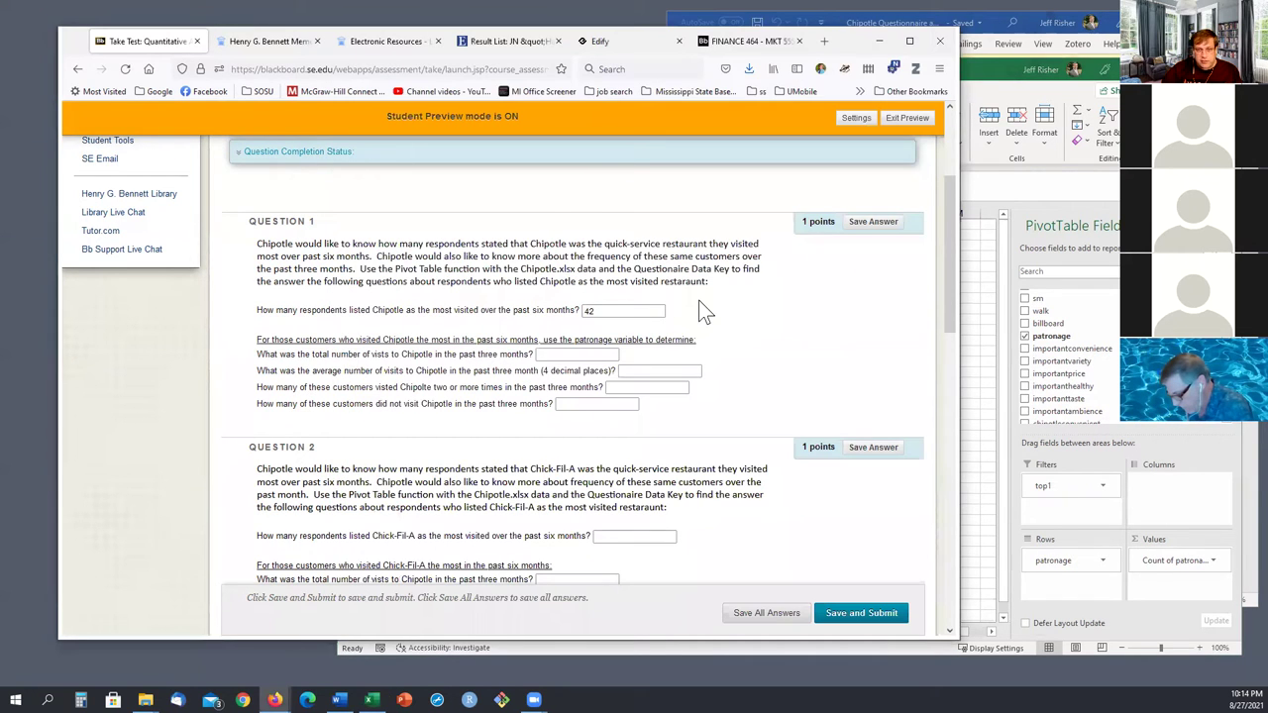
{"action": "left_click", "coordinate": [574, 356]}
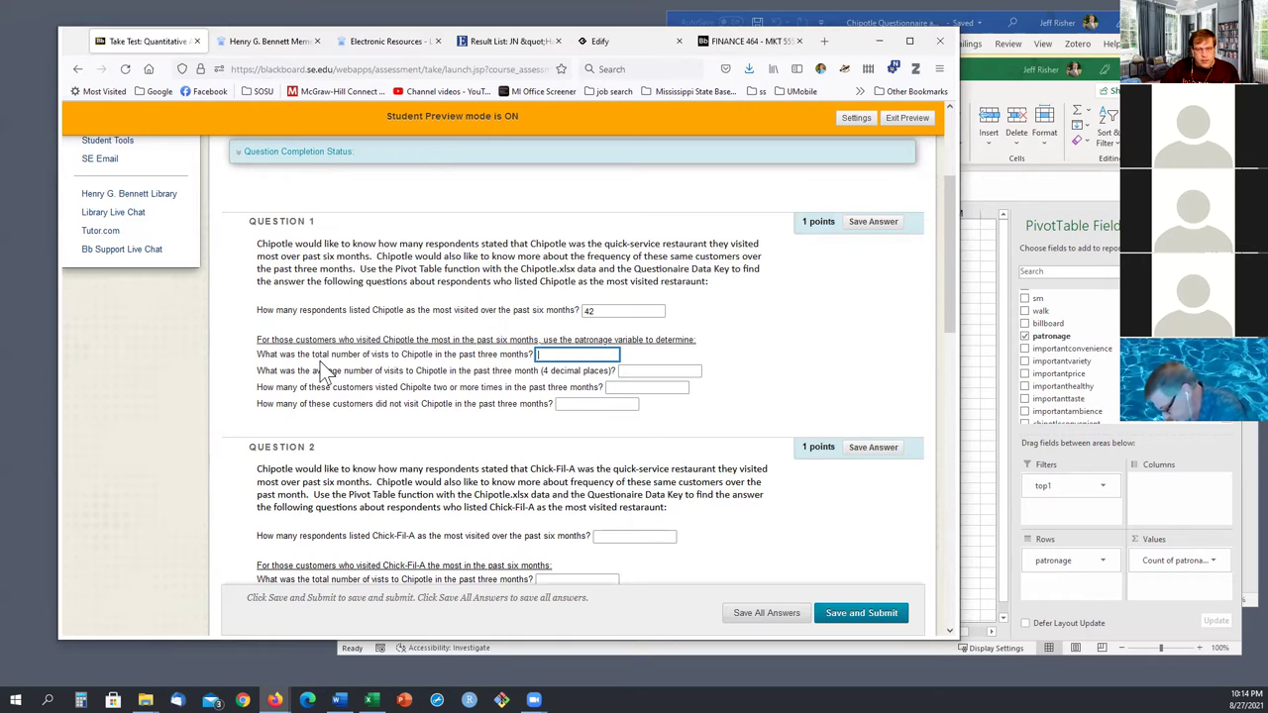
{"action": "left_click", "coordinate": [363, 359]}
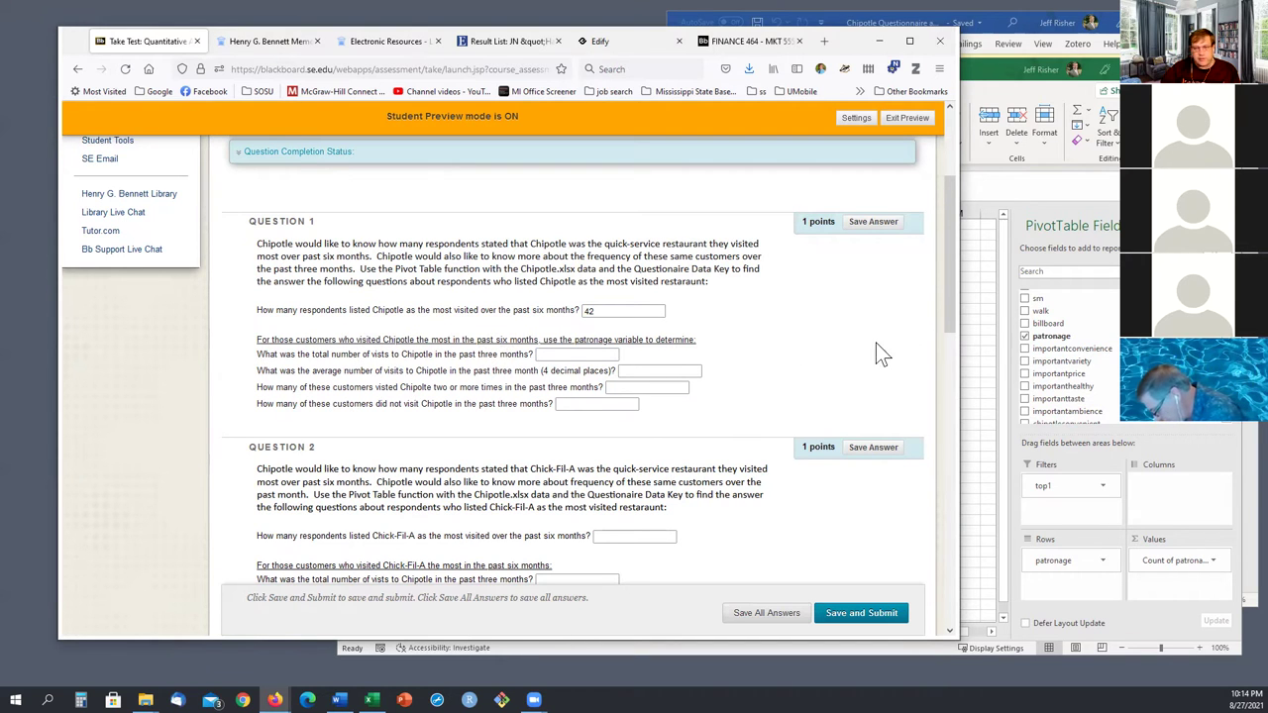
{"action": "left_click", "coordinate": [964, 341]}
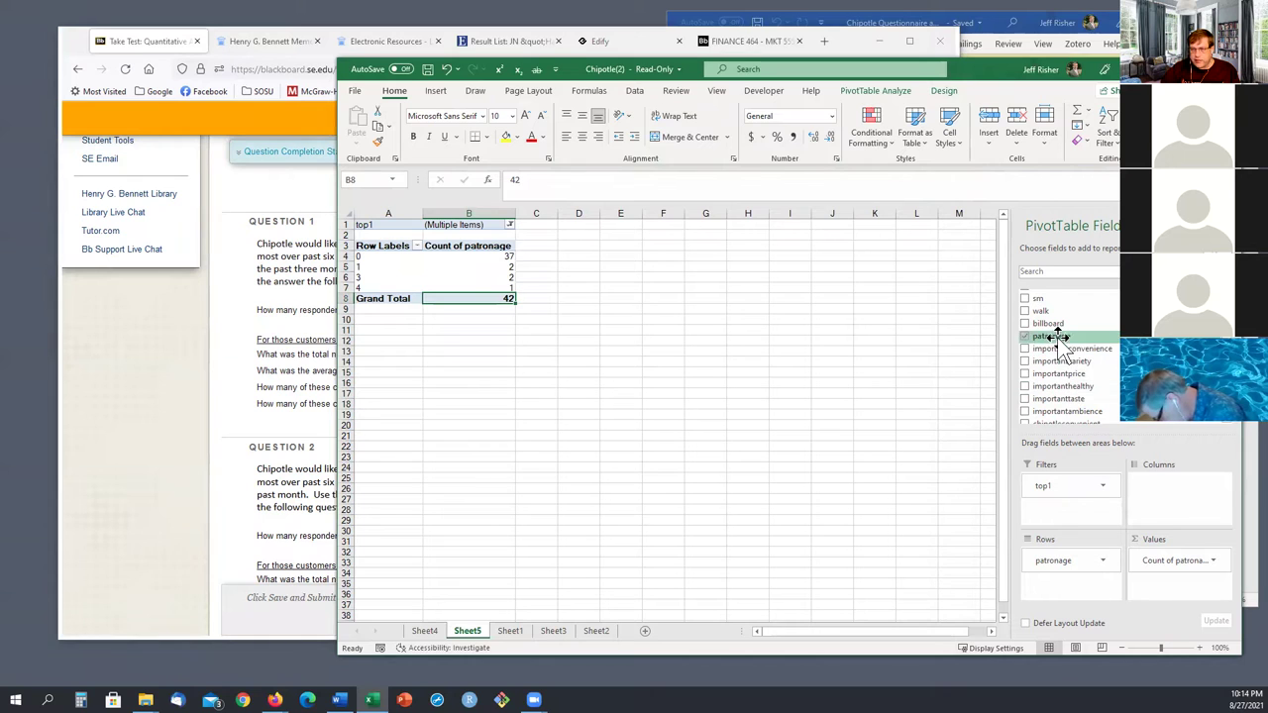
- Add Sum of patronage beside the counts and review rows: 0, 2, 6, 4, totalling 12
{"action": "left_click_drag", "start_coordinate": [1050, 336], "coordinate": [1179, 589]}
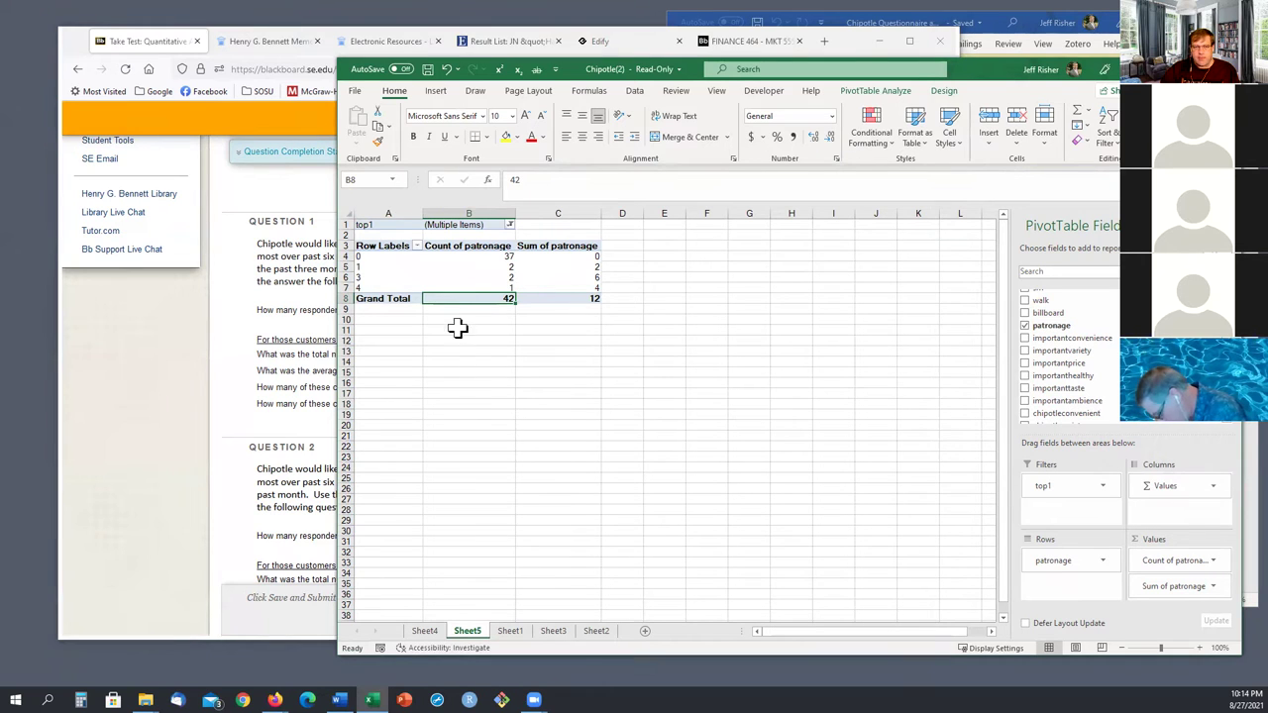
{"action": "left_click", "coordinate": [388, 269]}
{"action": "left_click_drag", "start_coordinate": [391, 270], "coordinate": [574, 269]}
{"action": "left_click", "coordinate": [357, 273]}
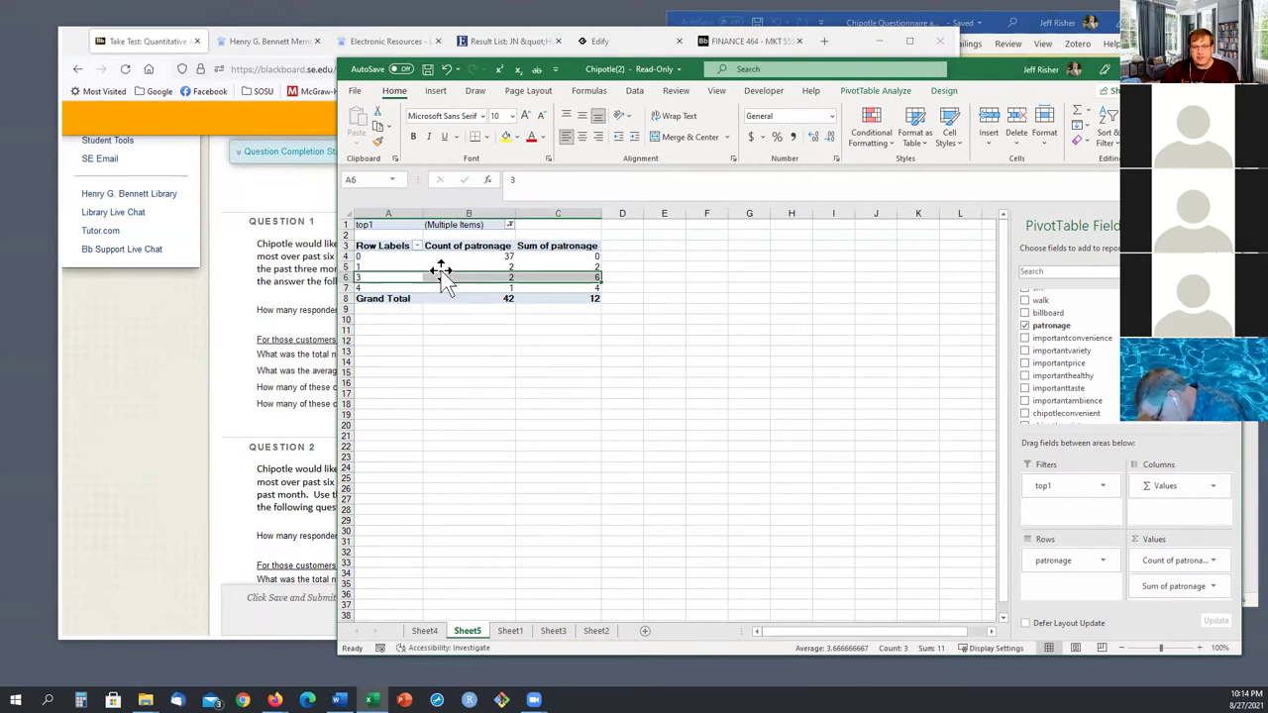
{"action": "left_click", "coordinate": [538, 354]}
{"action": "left_click", "coordinate": [351, 276]}
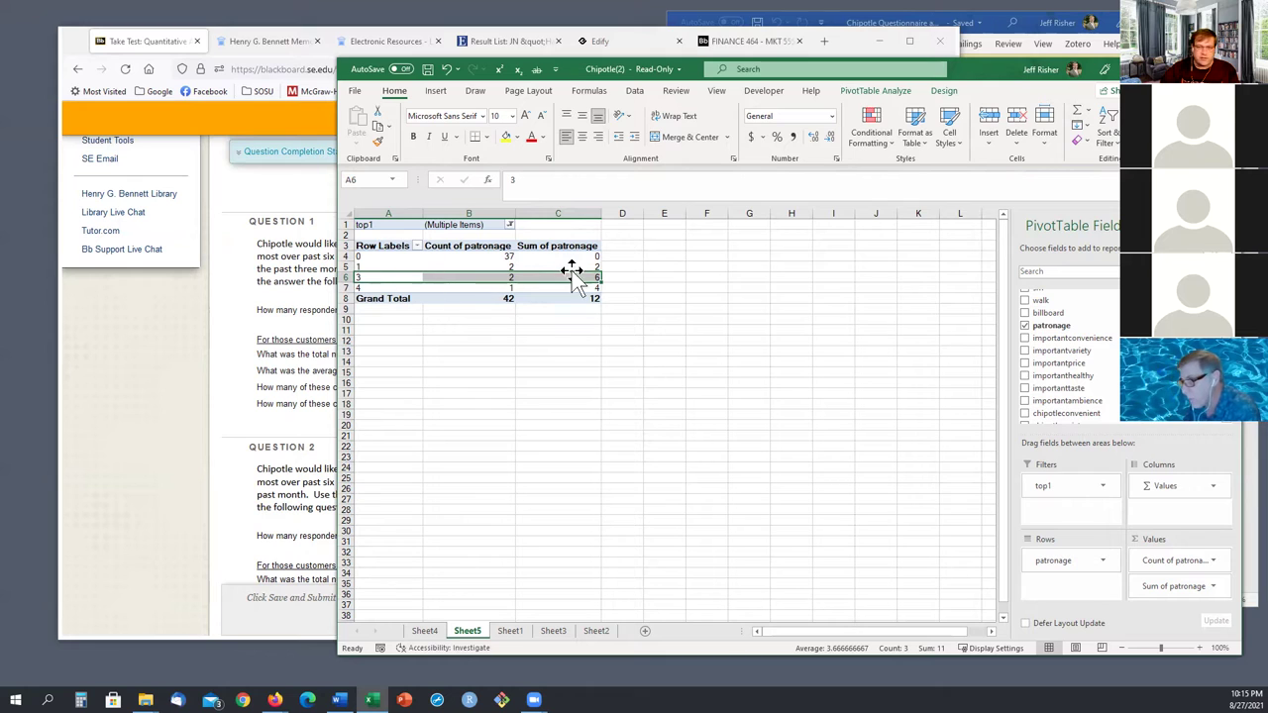
{"action": "left_click", "coordinate": [696, 331]}
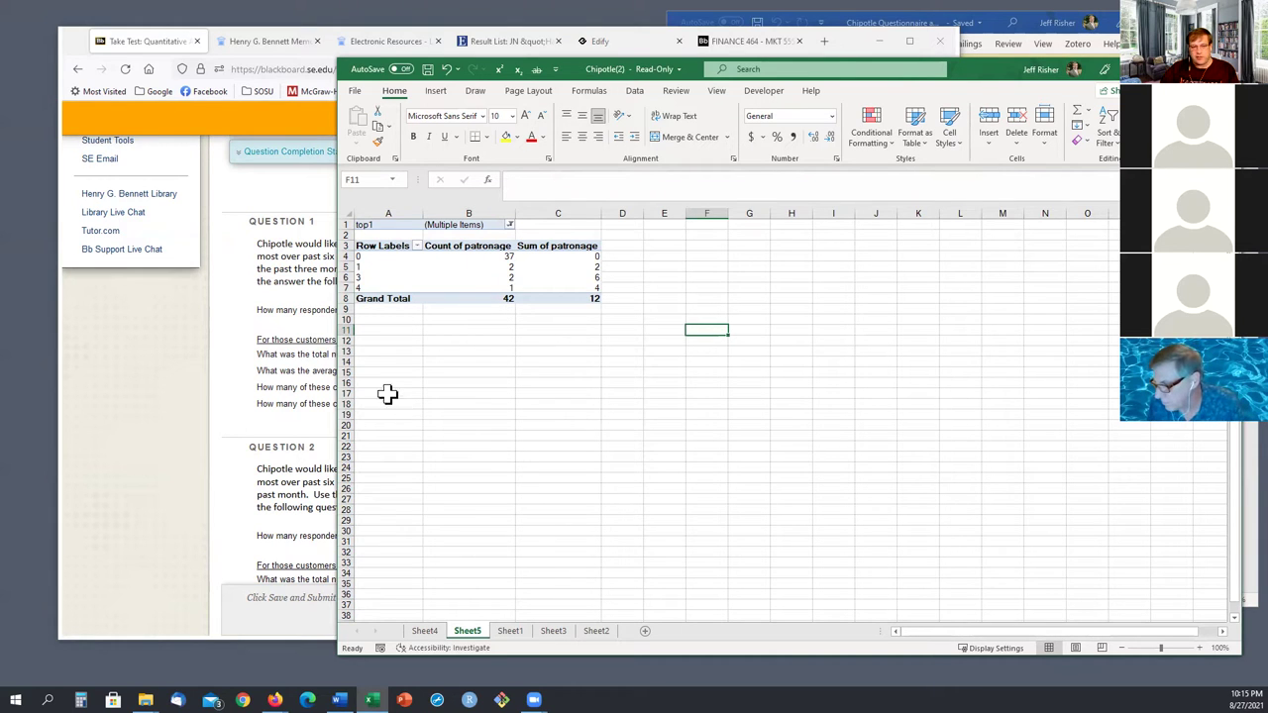
- Type 12 into Question 1's total-visits box in Blackboard, then return to the Excel PivotTable
{"action": "left_click", "coordinate": [296, 407]}
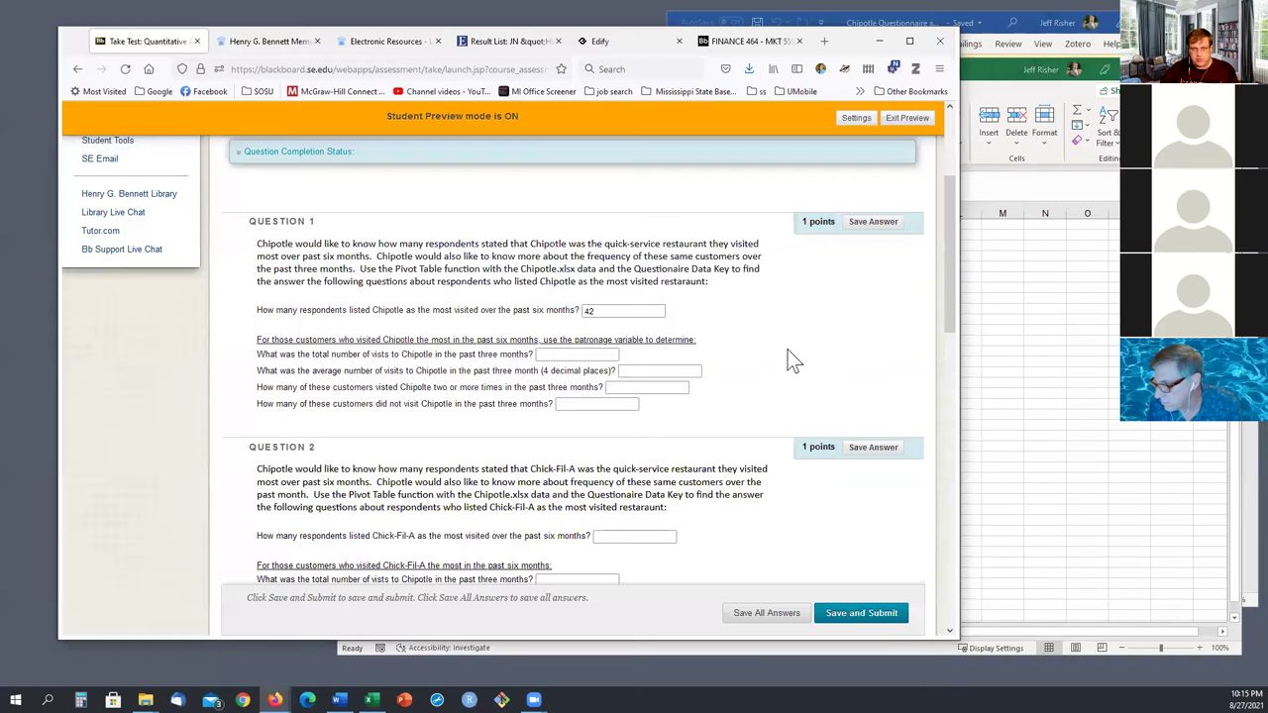
{"action": "left_click", "coordinate": [609, 354]}
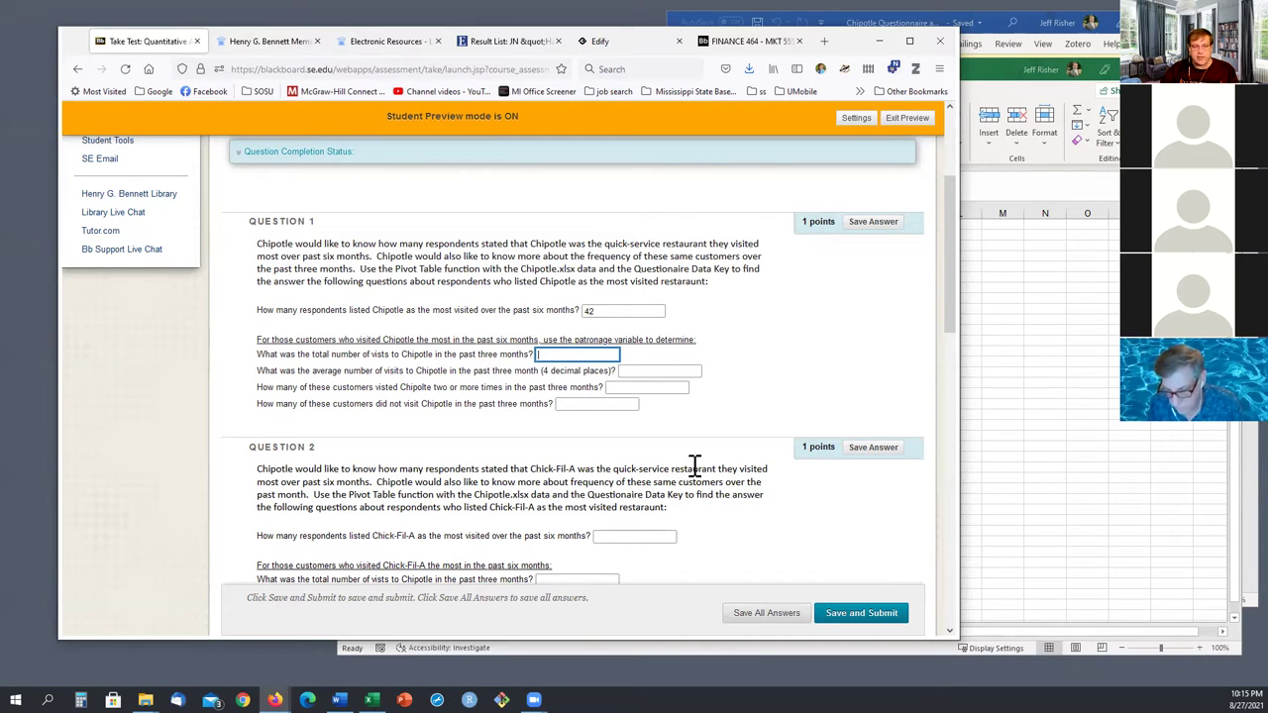
{"action": "type", "text": "12"}
{"action": "left_click", "coordinate": [709, 414]}
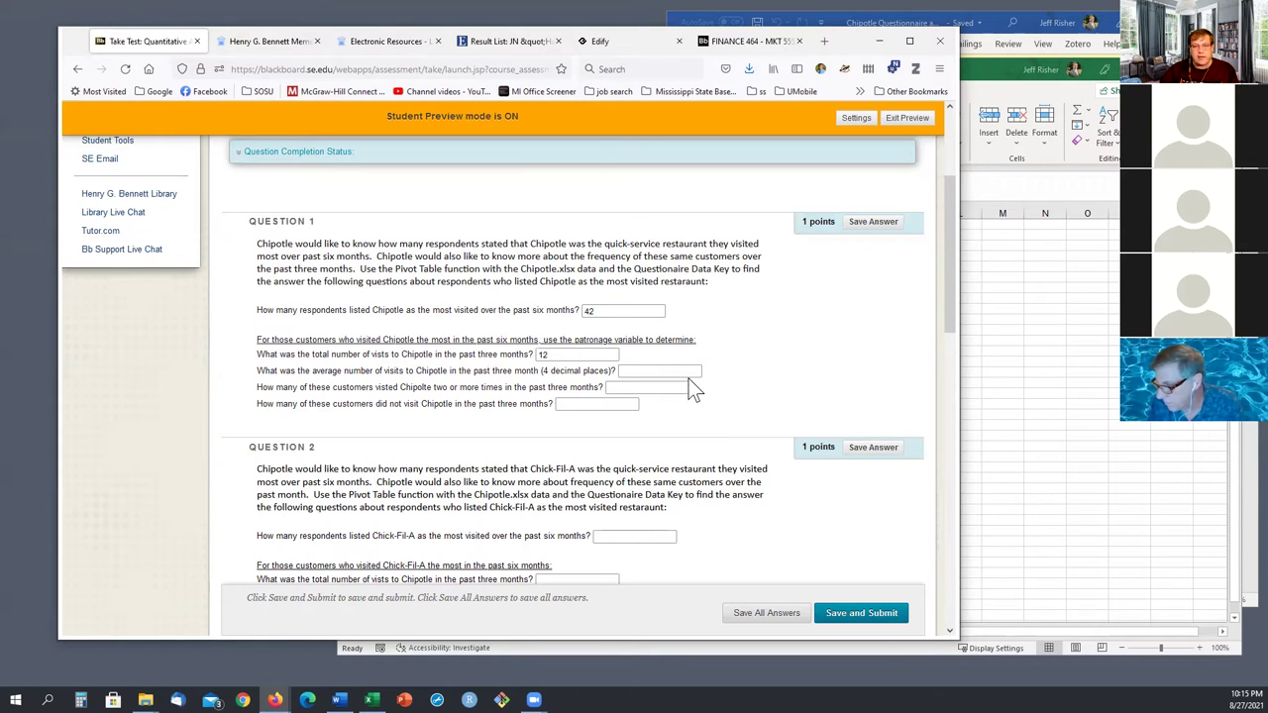
{"action": "left_click", "coordinate": [688, 375]}
{"action": "left_click", "coordinate": [1028, 378]}
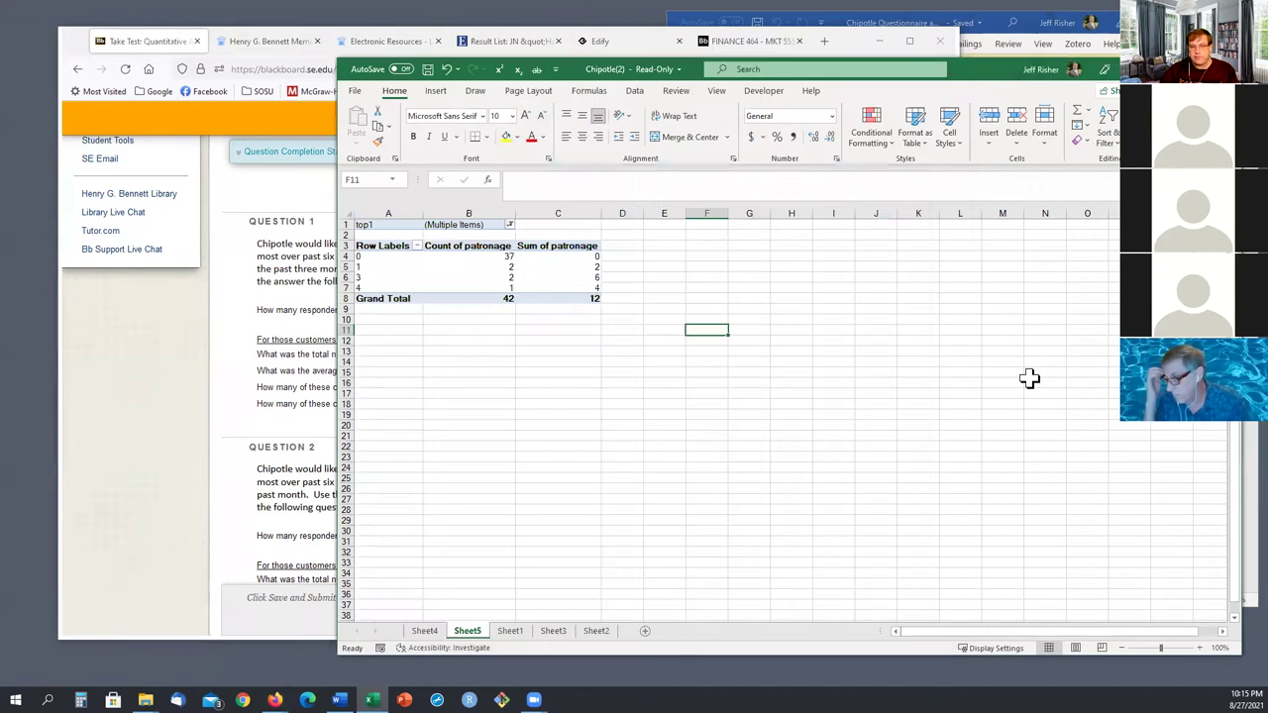
- Add patronage to Values a second time summarized as Average, showing 0.285714286 overall
{"action": "left_click", "coordinate": [498, 299]}
{"action": "left_click", "coordinate": [769, 322]}
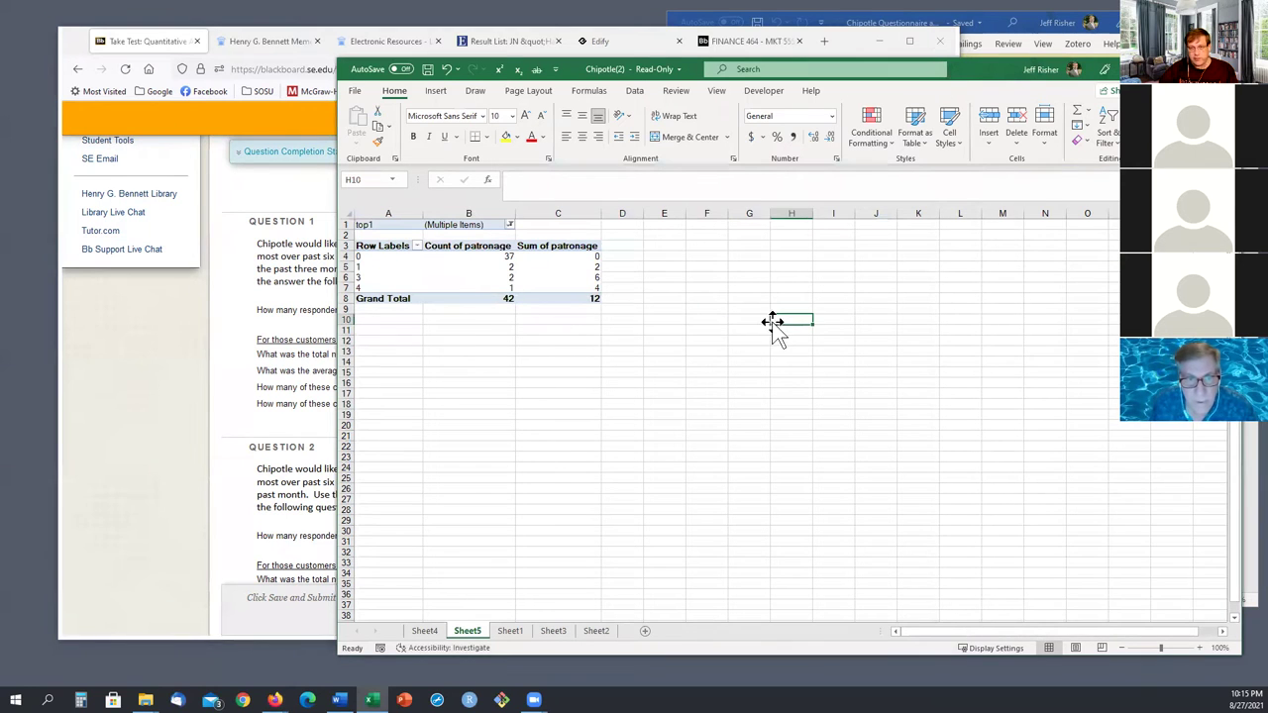
{"action": "left_click", "coordinate": [495, 299]}
{"action": "left_click_drag", "start_coordinate": [1052, 327], "coordinate": [1163, 591]}
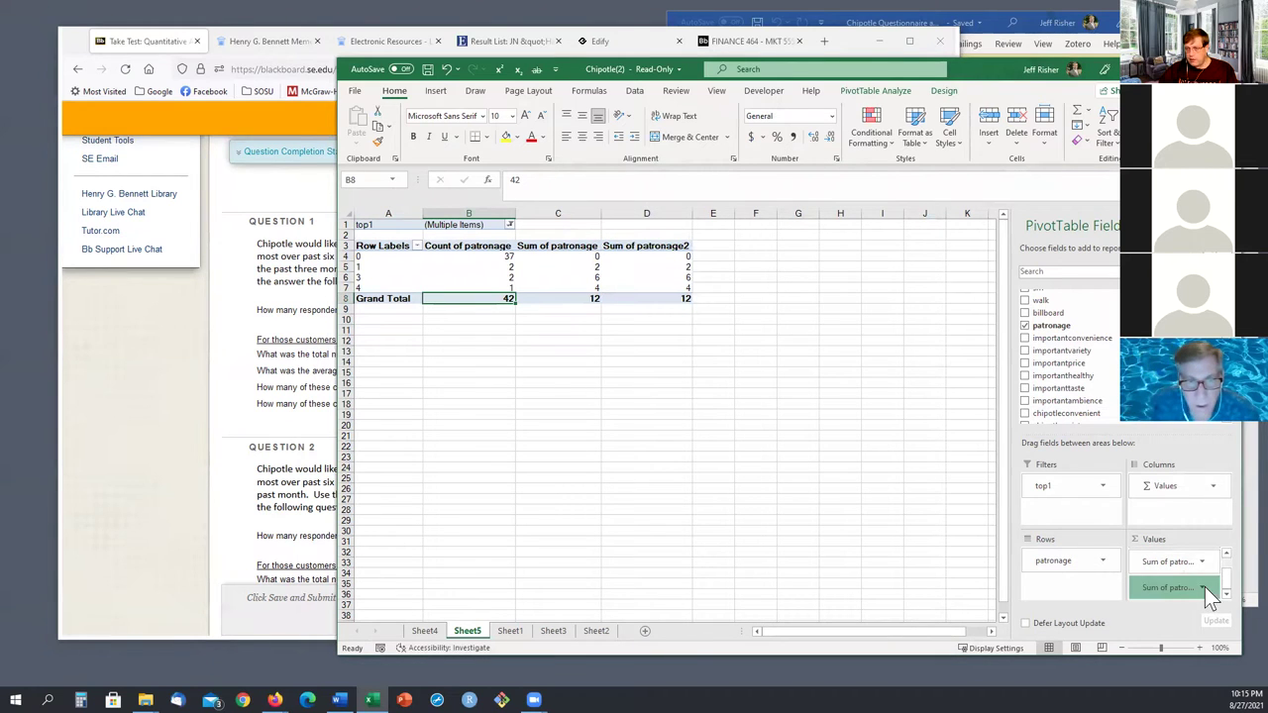
{"action": "left_click", "coordinate": [1202, 588]}
{"action": "left_click", "coordinate": [1149, 568]}
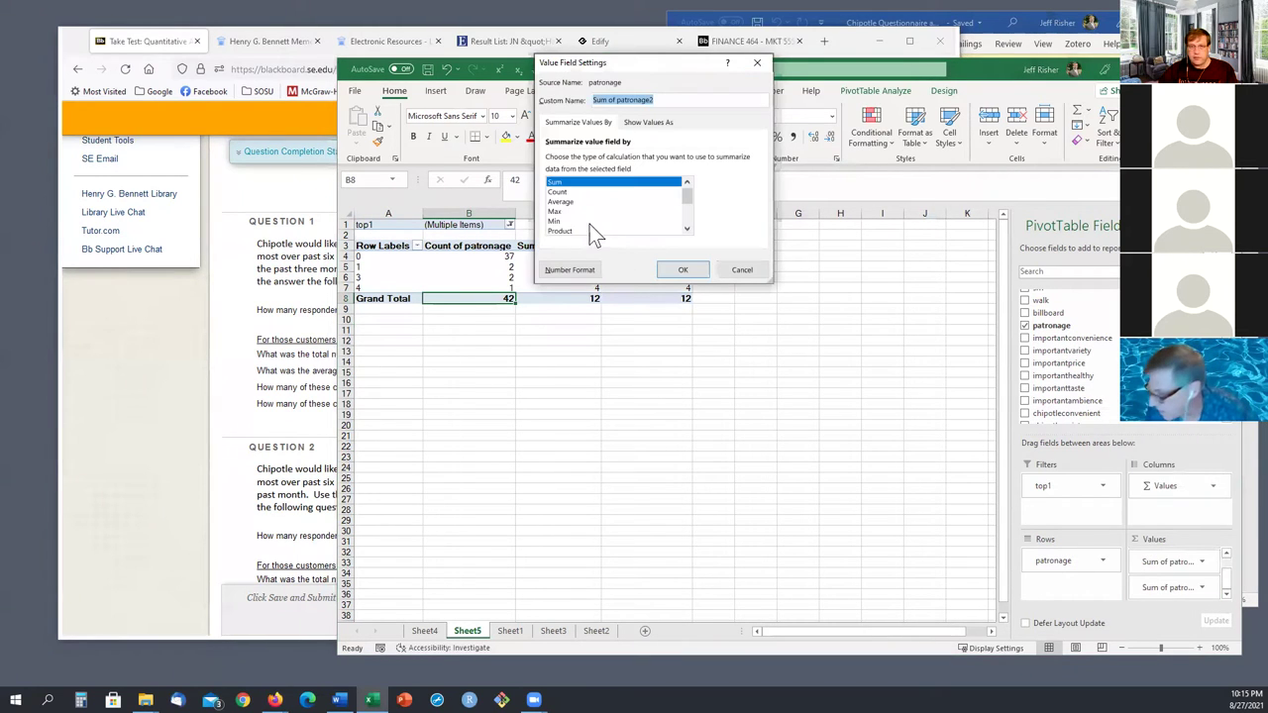
{"action": "left_click", "coordinate": [572, 204]}
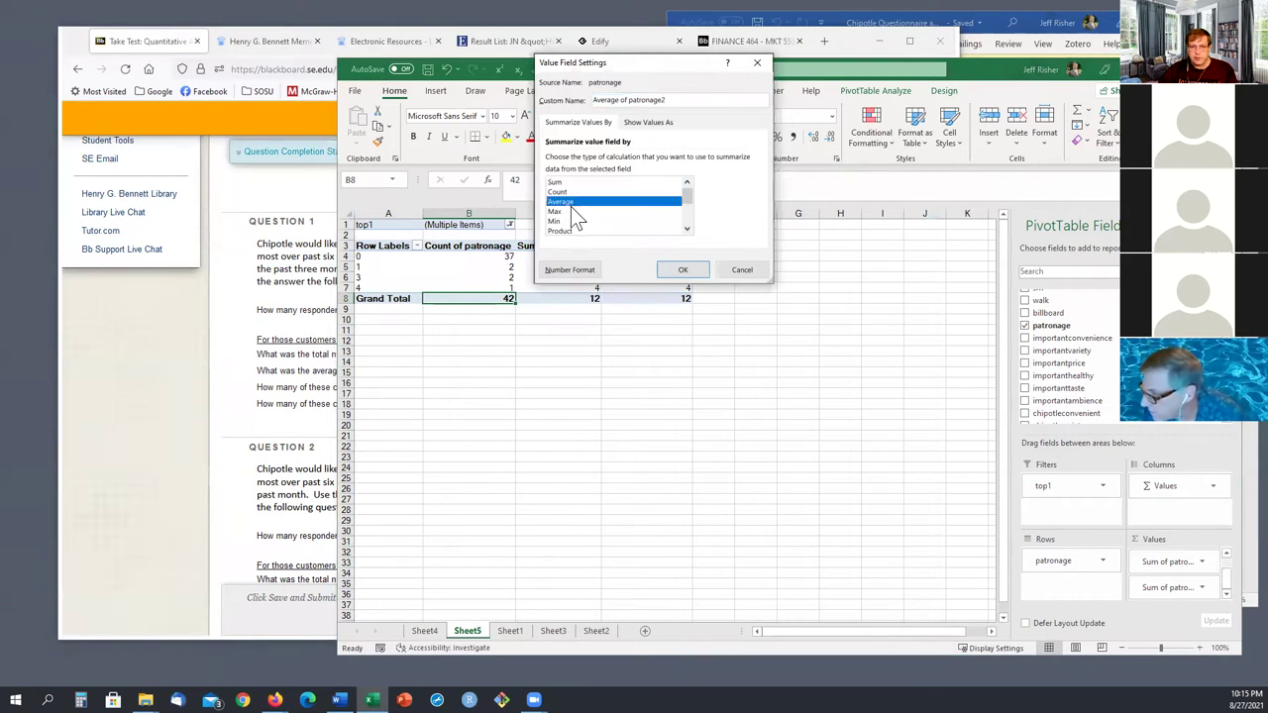
{"action": "left_click", "coordinate": [668, 268]}
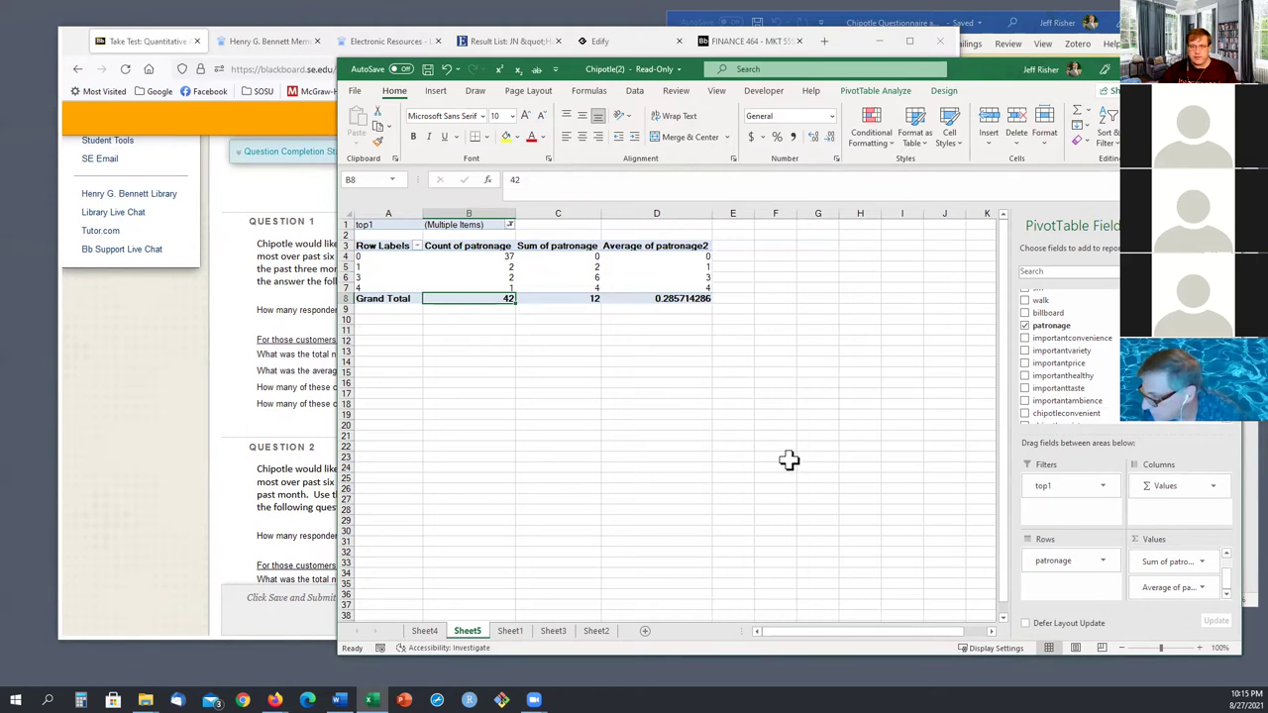
{"action": "left_click", "coordinate": [672, 297]}
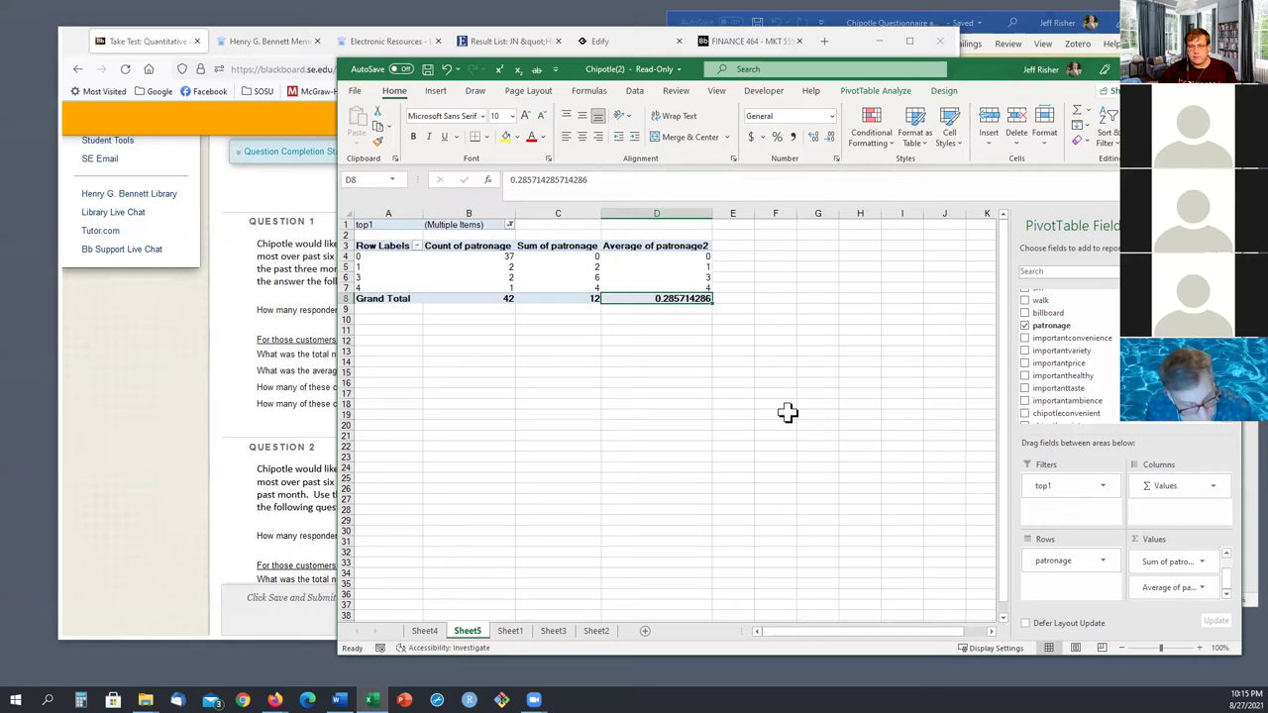
{"action": "left_click", "coordinate": [310, 397]}
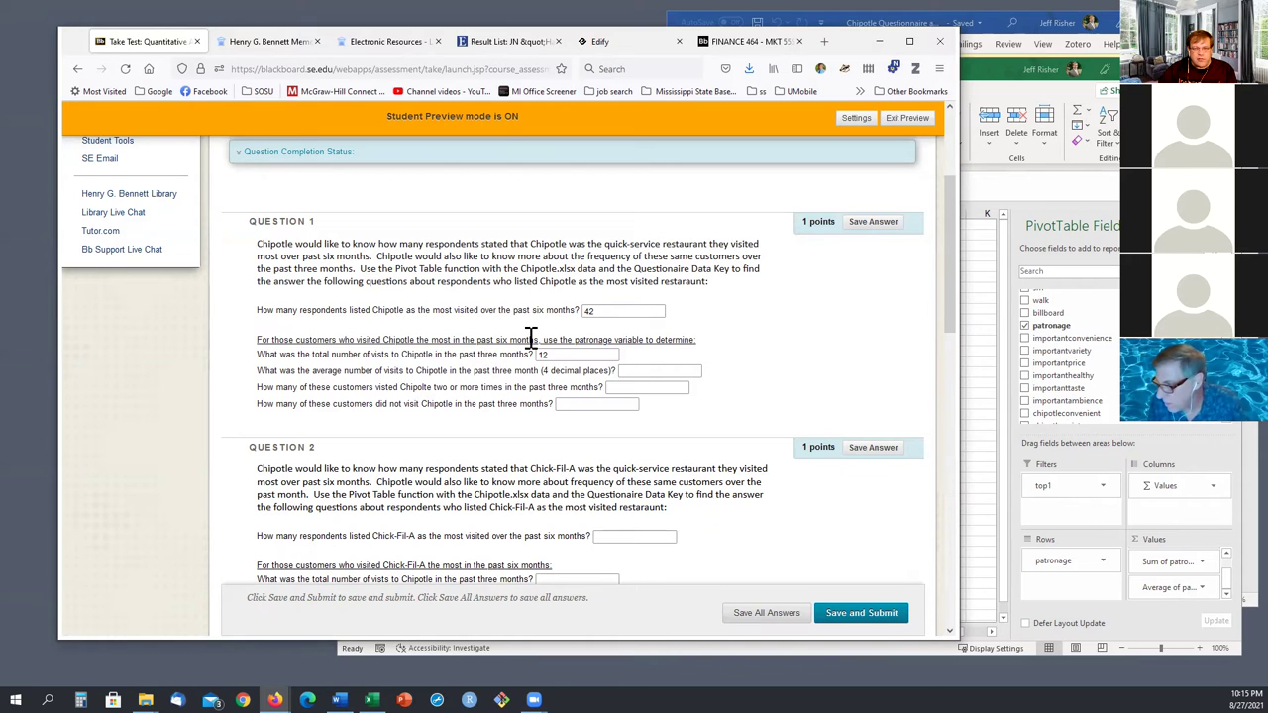
{"action": "left_click", "coordinate": [636, 371]}
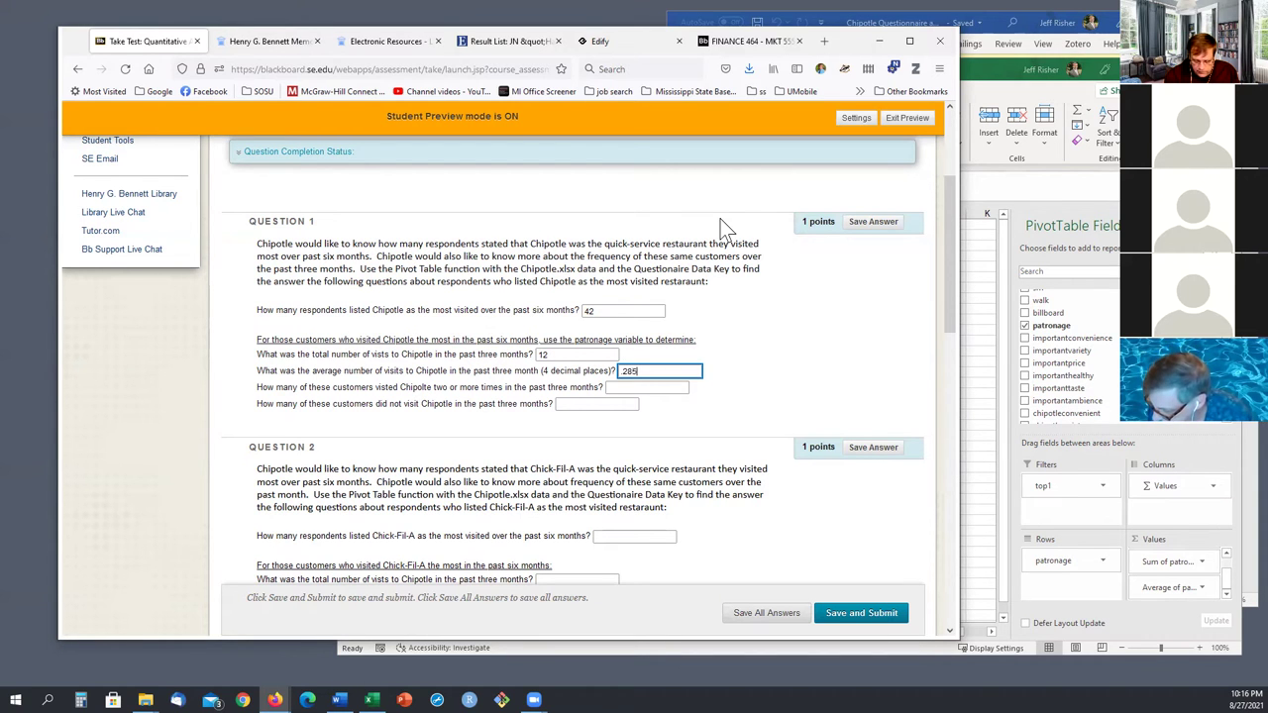
- Correct Question 1's average-visits answer to 2857 after checking the PivotTable average
{"action": "left_click", "coordinate": [982, 307]}
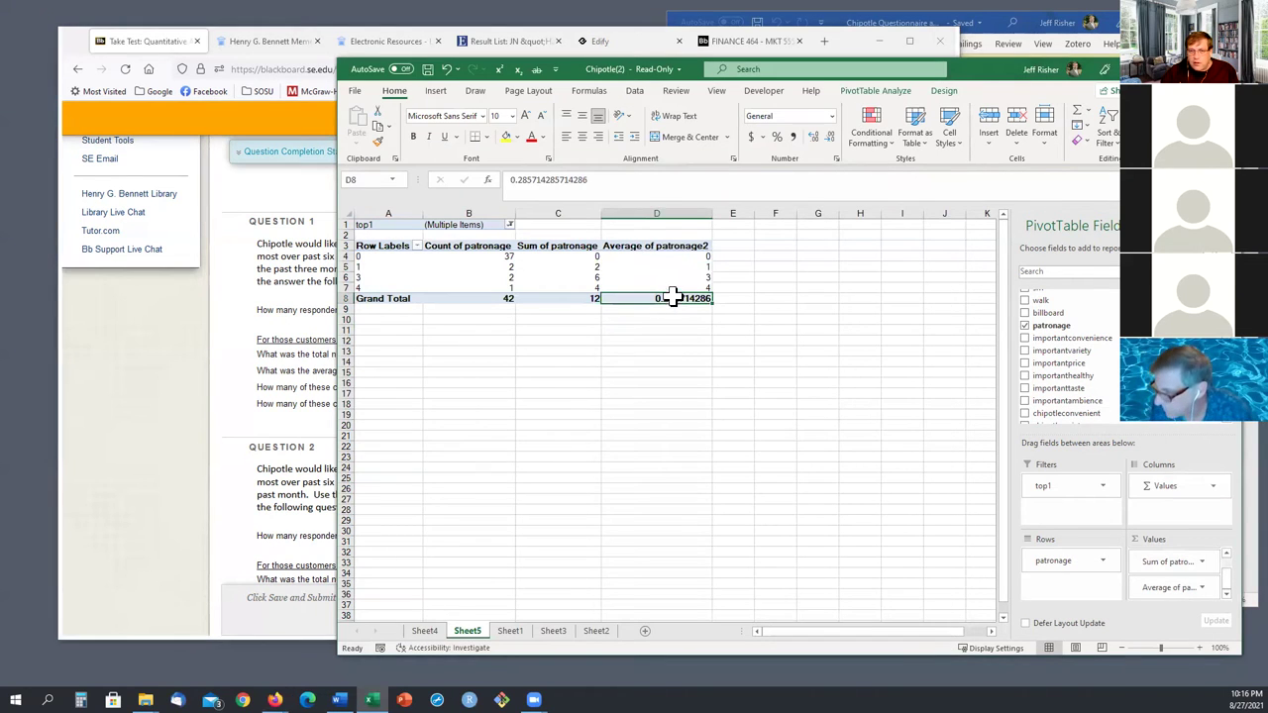
{"action": "left_click", "coordinate": [261, 423]}
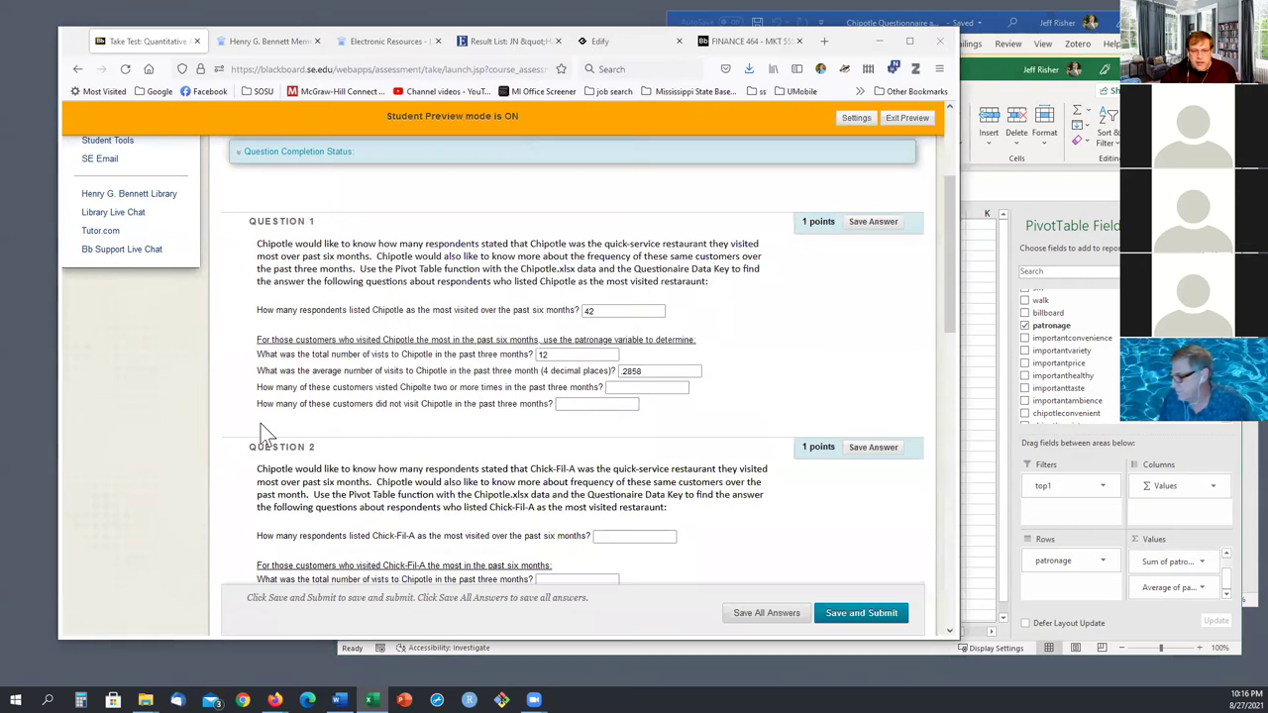
{"action": "left_click", "coordinate": [662, 370]}
{"action": "key", "text": "BackSpace"}
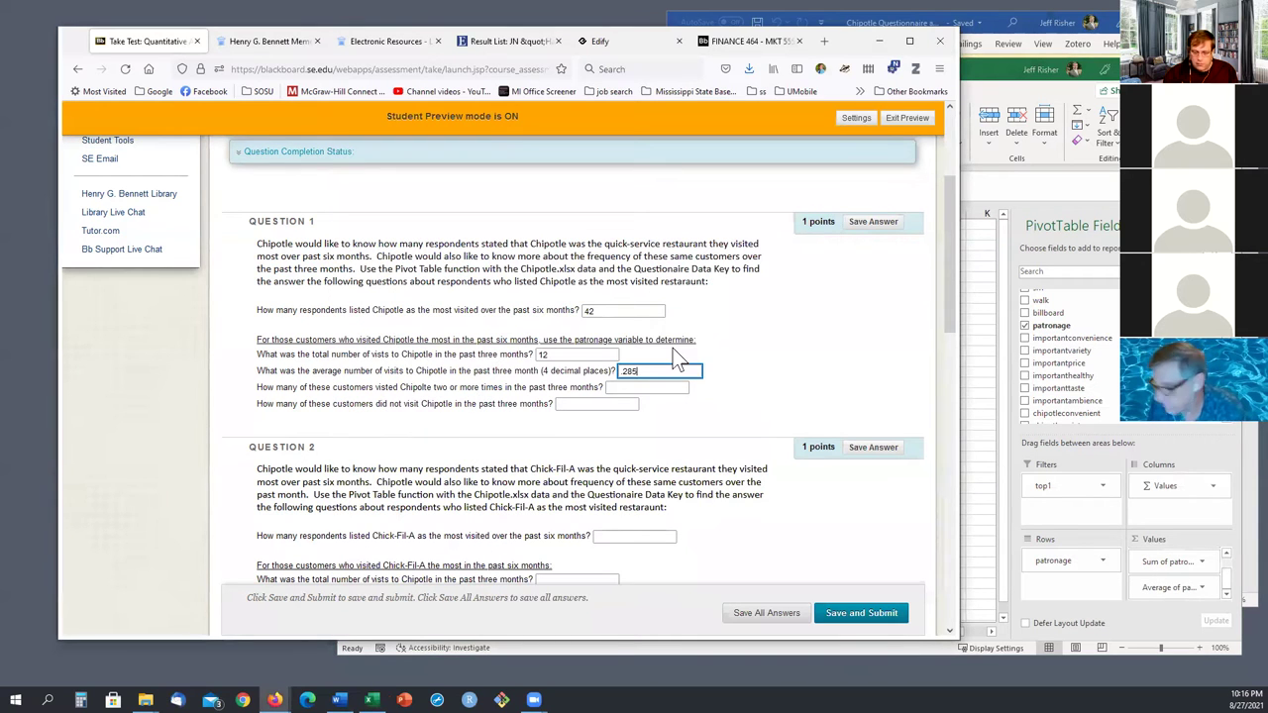
{"action": "type", "text": "7"}
{"action": "left_click", "coordinate": [664, 387]}
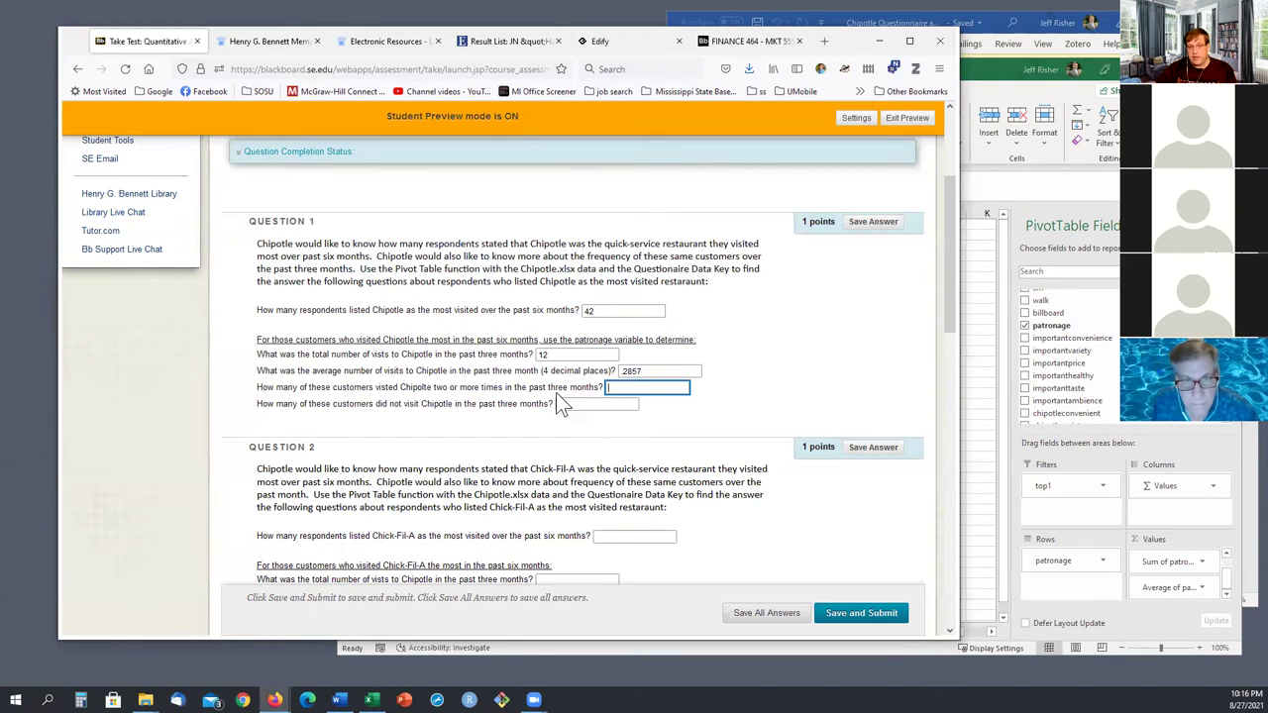
- Enter 3 as the customers visiting two or more times, from the 3- and 4-visit counts
{"action": "left_click", "coordinate": [975, 423]}
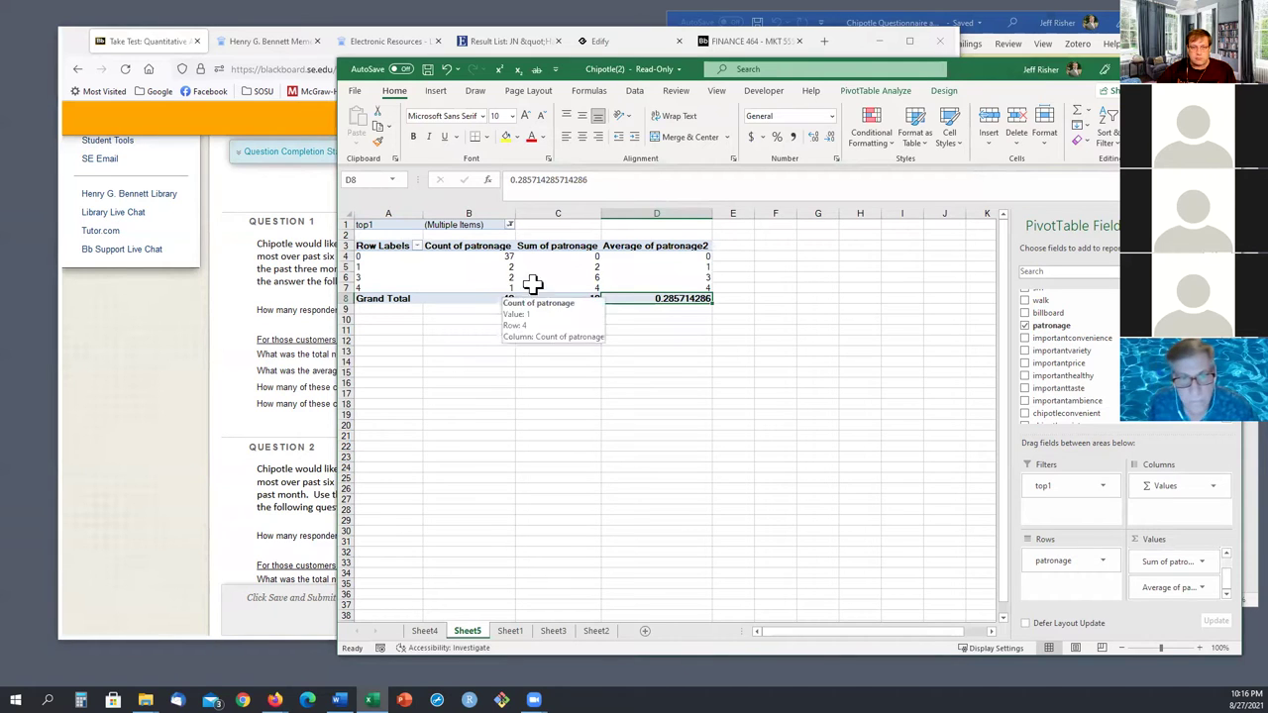
{"action": "left_click_drag", "start_coordinate": [509, 278], "coordinate": [507, 288]}
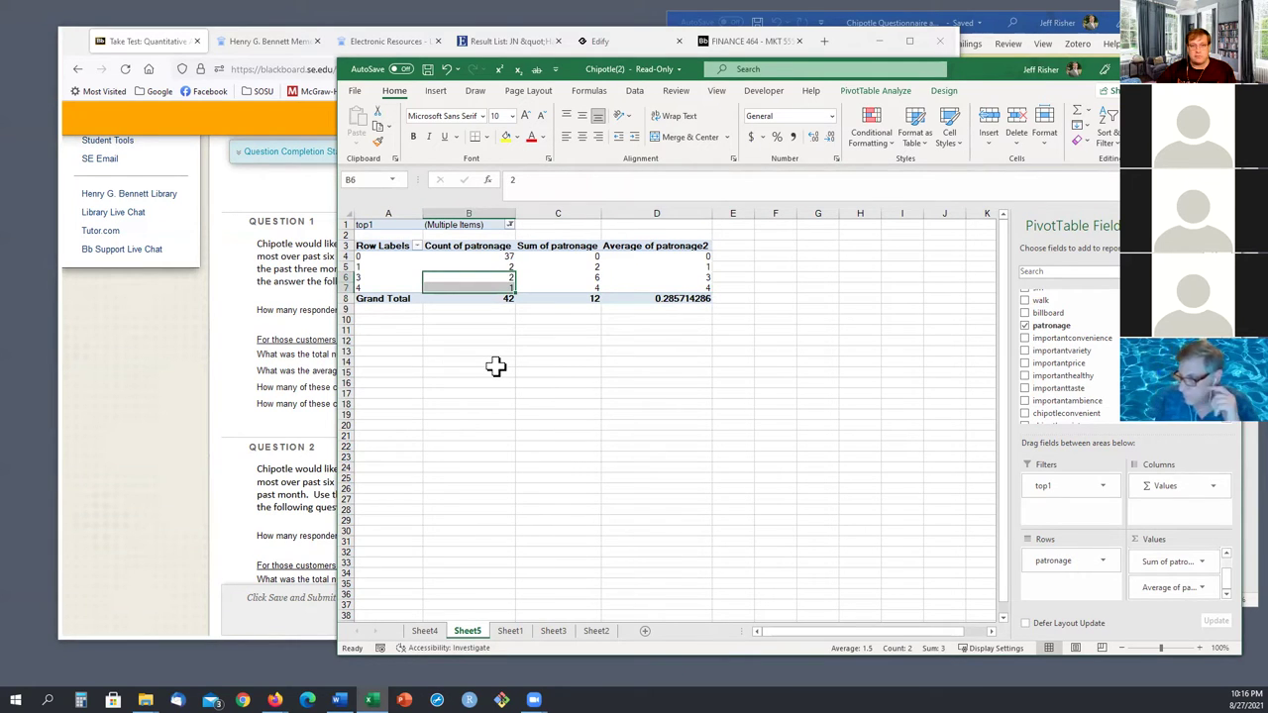
{"action": "left_click", "coordinate": [300, 390]}
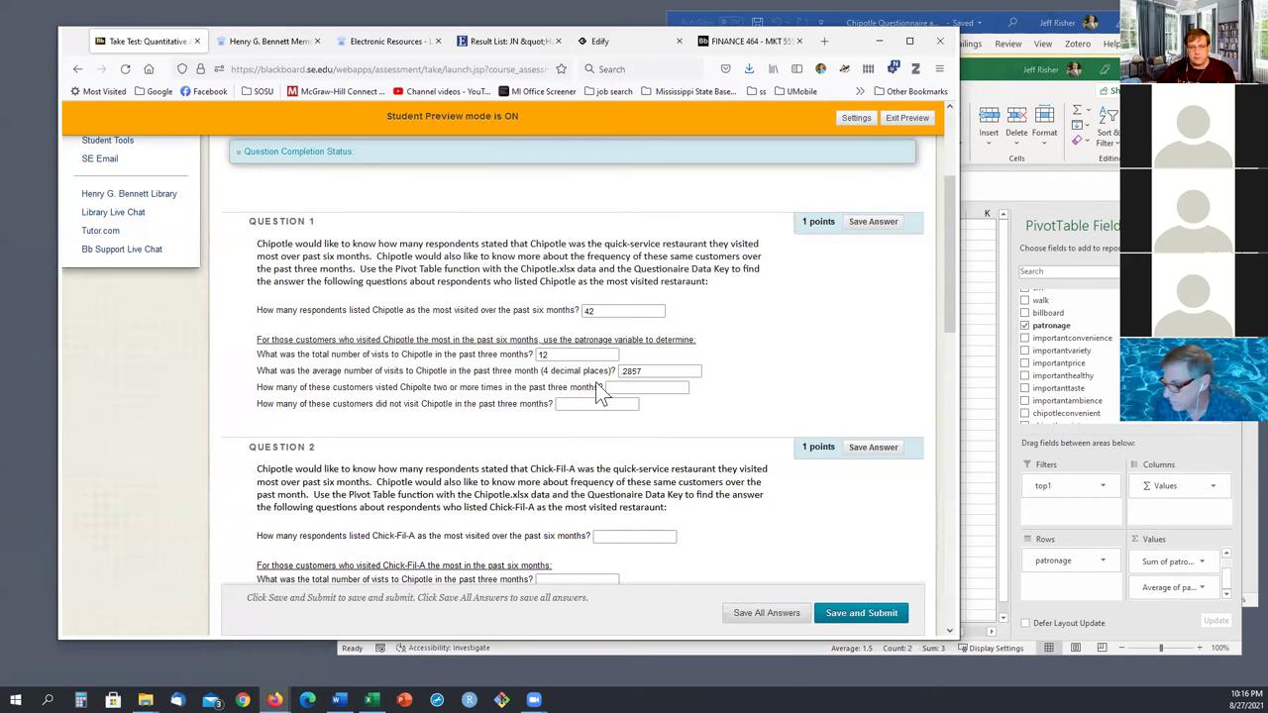
{"action": "left_click", "coordinate": [628, 389]}
{"action": "type", "text": "3"}
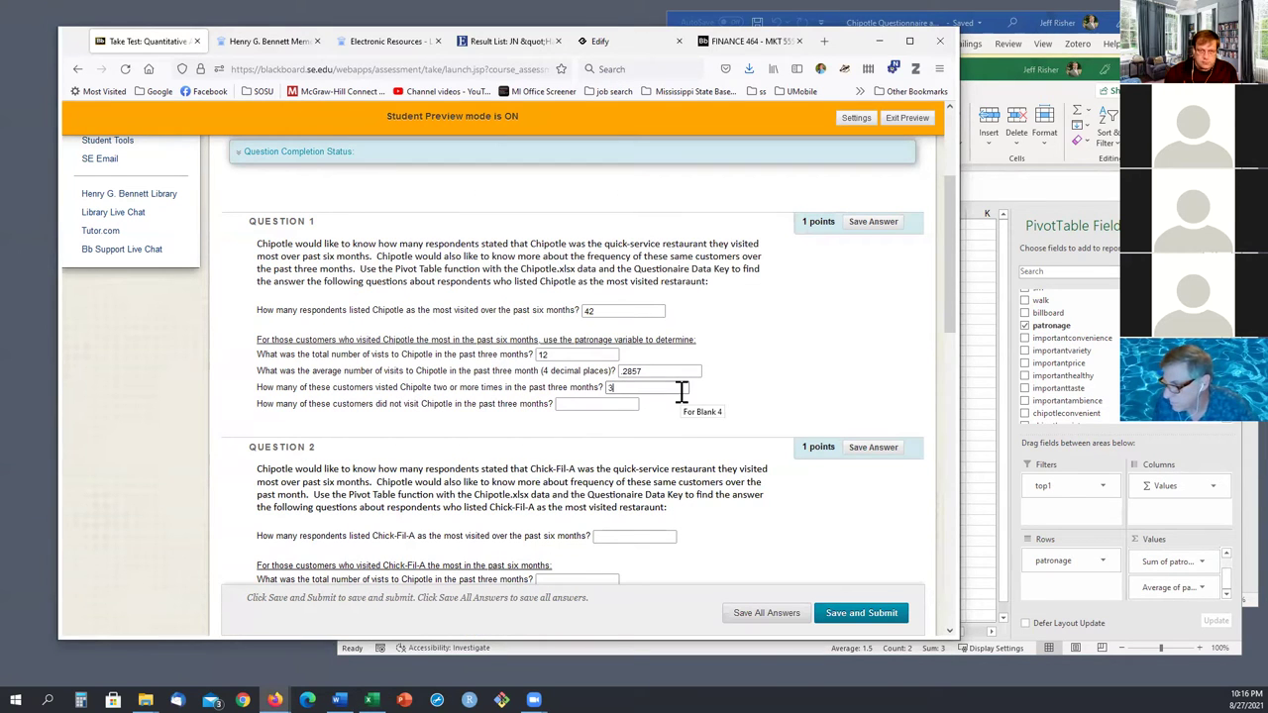
- Enter 37 as the number who did not visit, checked against the PivotTable counts
{"action": "left_click", "coordinate": [971, 373]}
{"action": "left_click", "coordinate": [492, 299]}
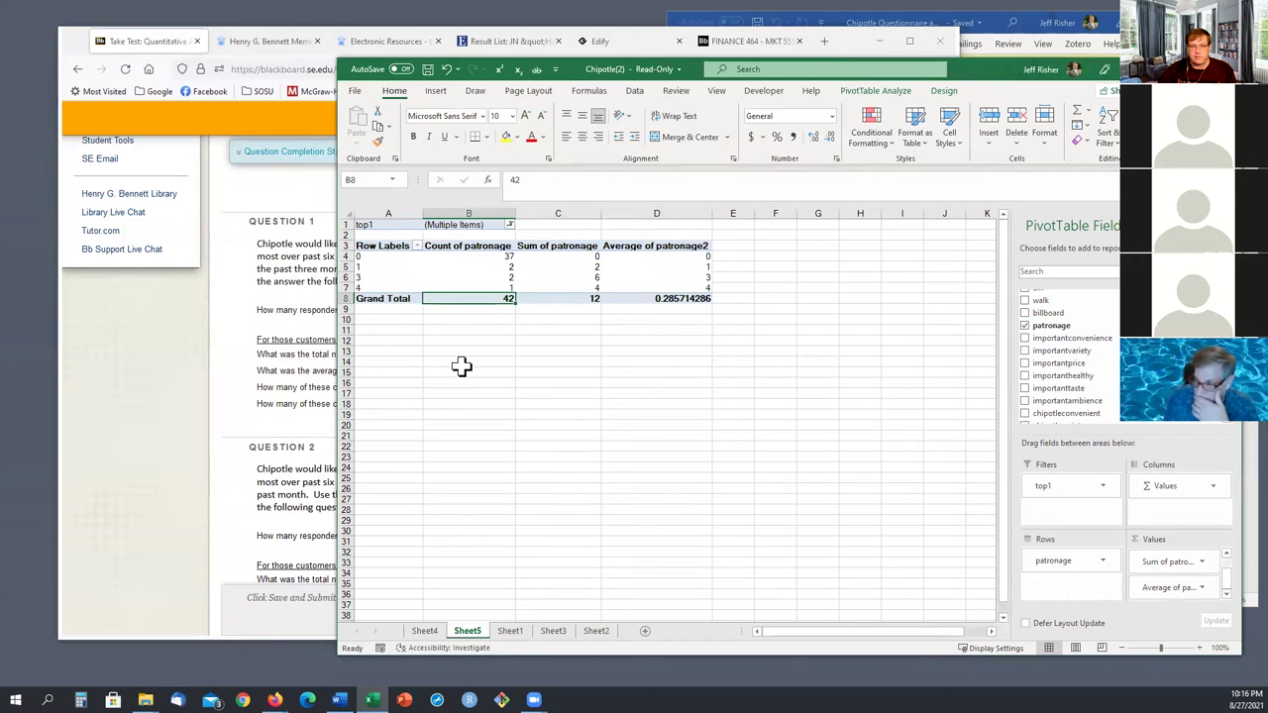
{"action": "left_click_drag", "start_coordinate": [490, 278], "coordinate": [500, 287]}
{"action": "left_click", "coordinate": [506, 382]}
{"action": "left_click", "coordinate": [392, 336]}
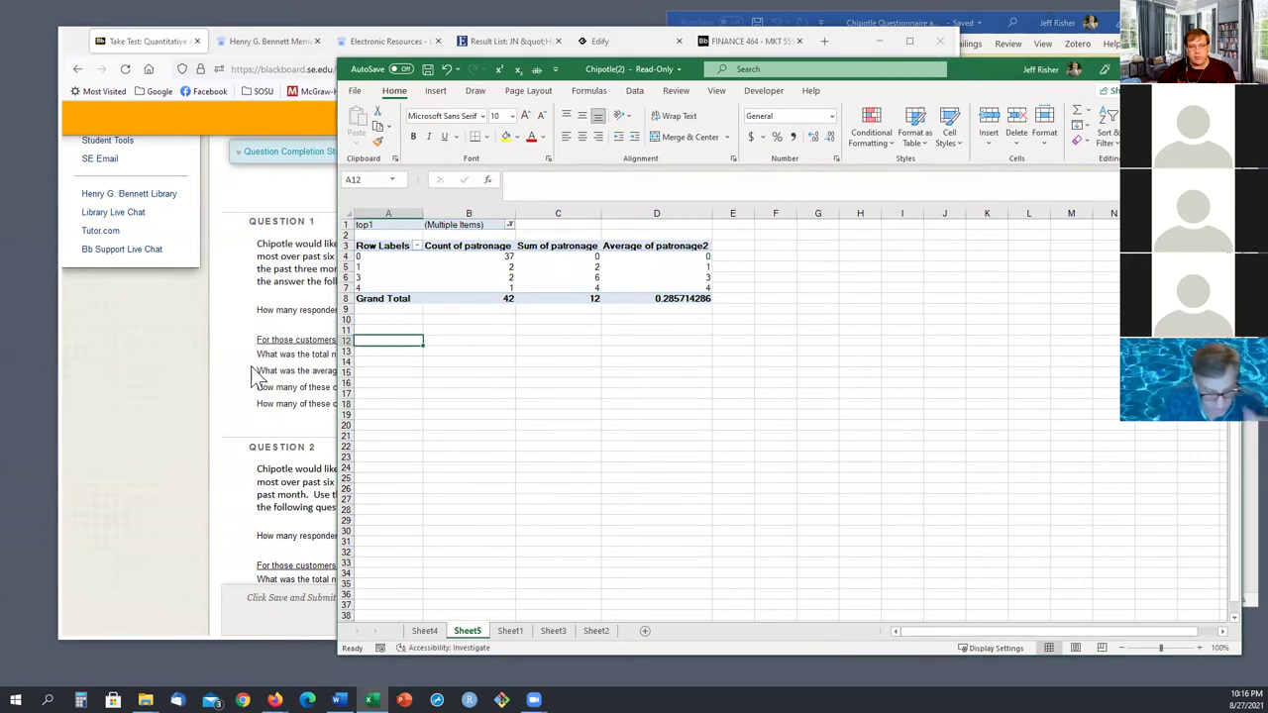
{"action": "left_click", "coordinate": [263, 374]}
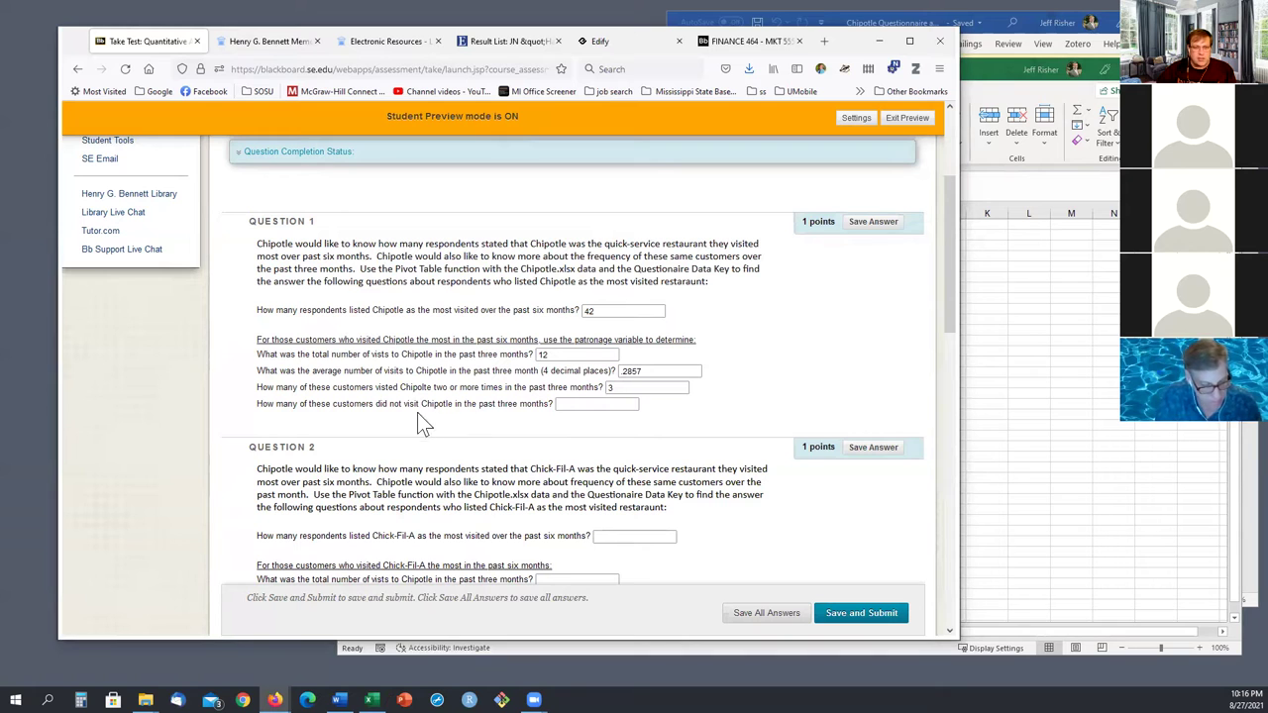
{"action": "left_click", "coordinate": [563, 404]}
{"action": "left_click", "coordinate": [1092, 436]}
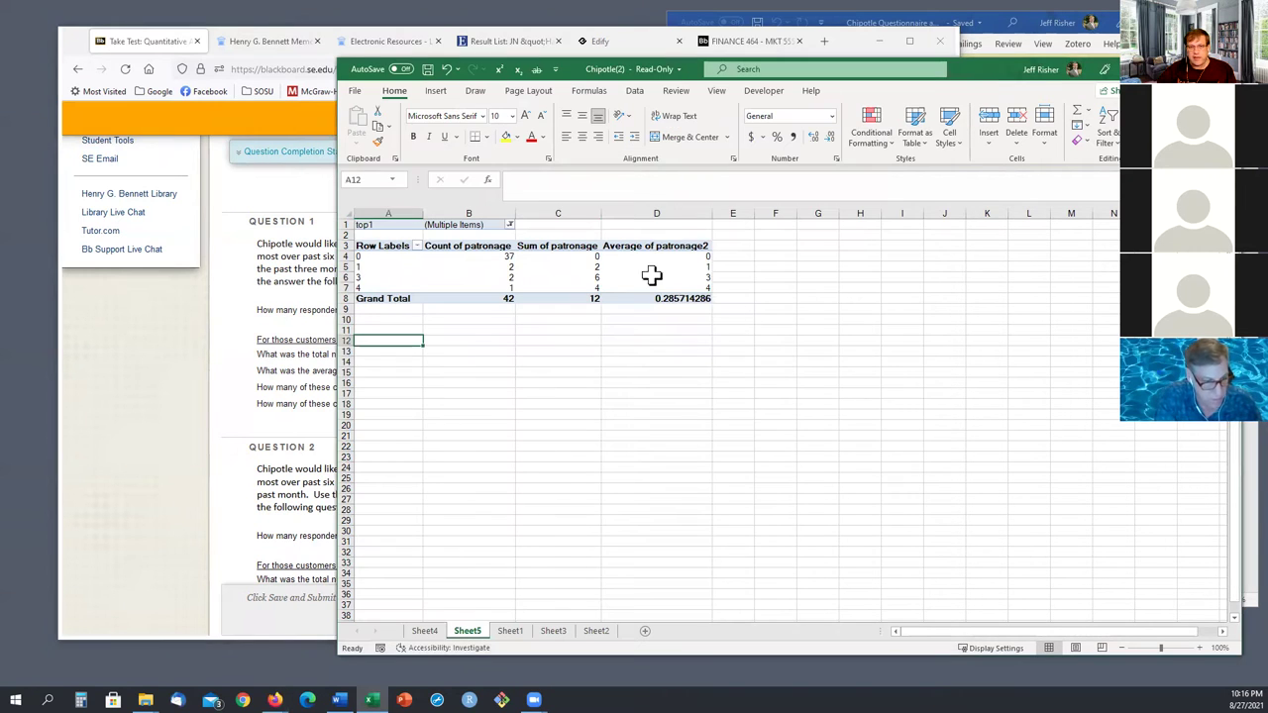
{"action": "left_click", "coordinate": [274, 401]}
{"action": "left_click", "coordinate": [600, 403]}
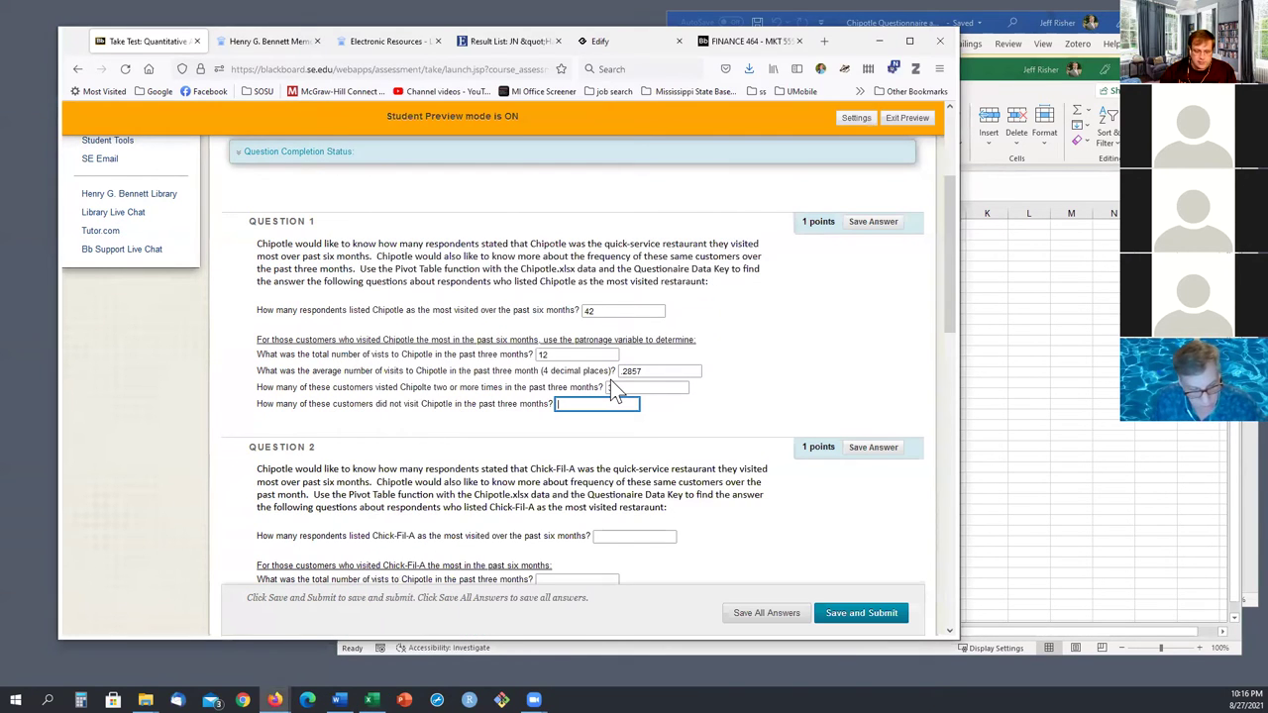
{"action": "type", "text": "37"}
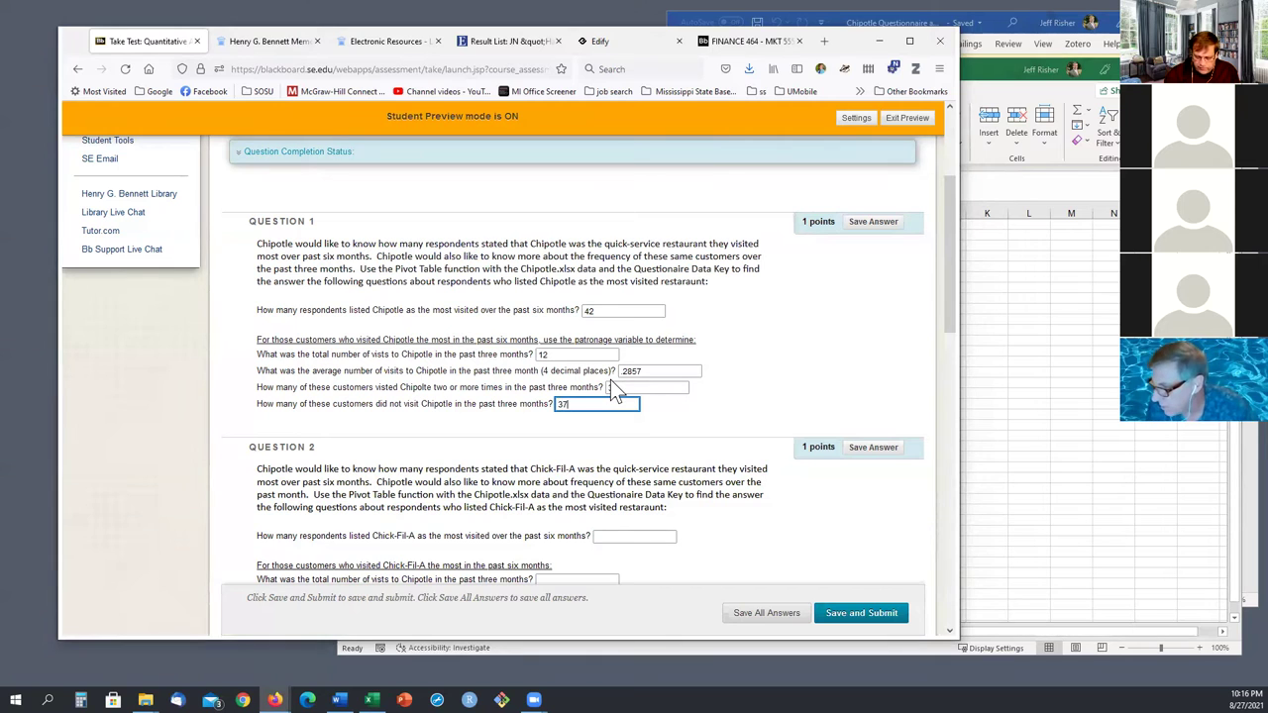
{"action": "left_click", "coordinate": [785, 431]}
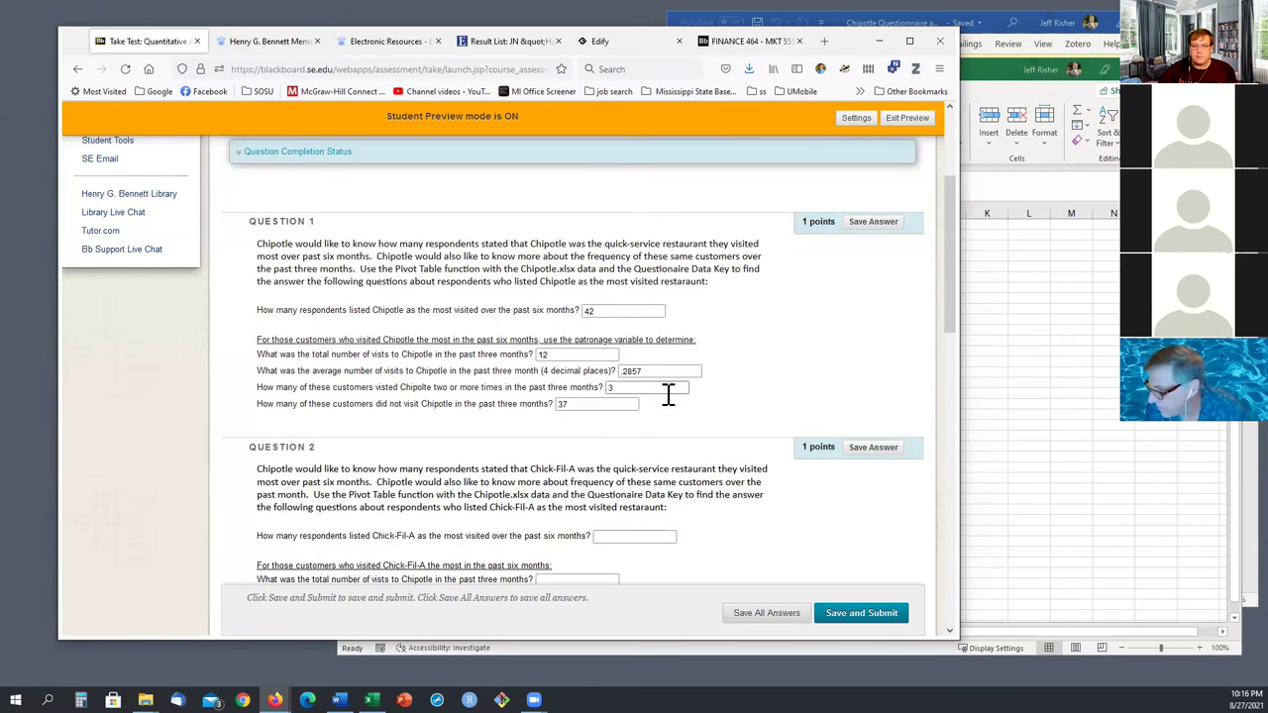
- Filter top1 to only Chick fil a, Chick fila, chickfila, Chick-Fil-A and chik-fil-a
{"action": "scroll", "coordinate": [659, 391], "scroll_direction": "down", "scroll_amount": 4}
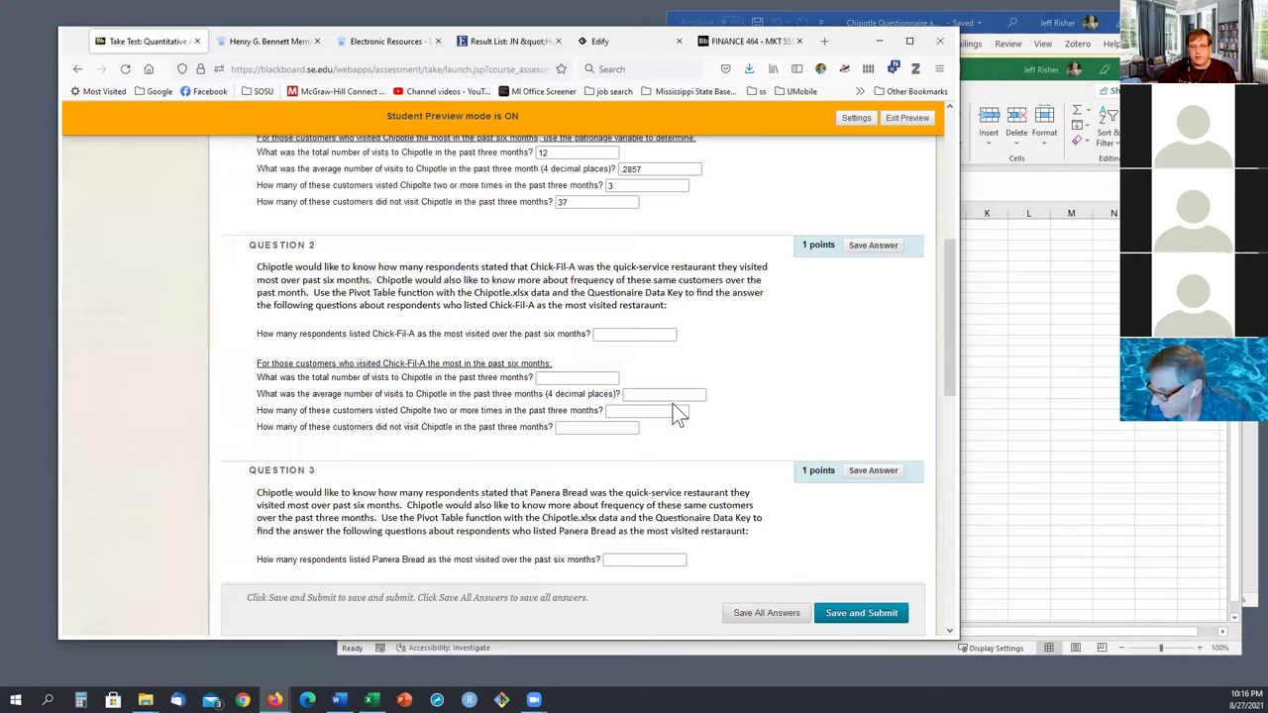
{"action": "left_click", "coordinate": [998, 430]}
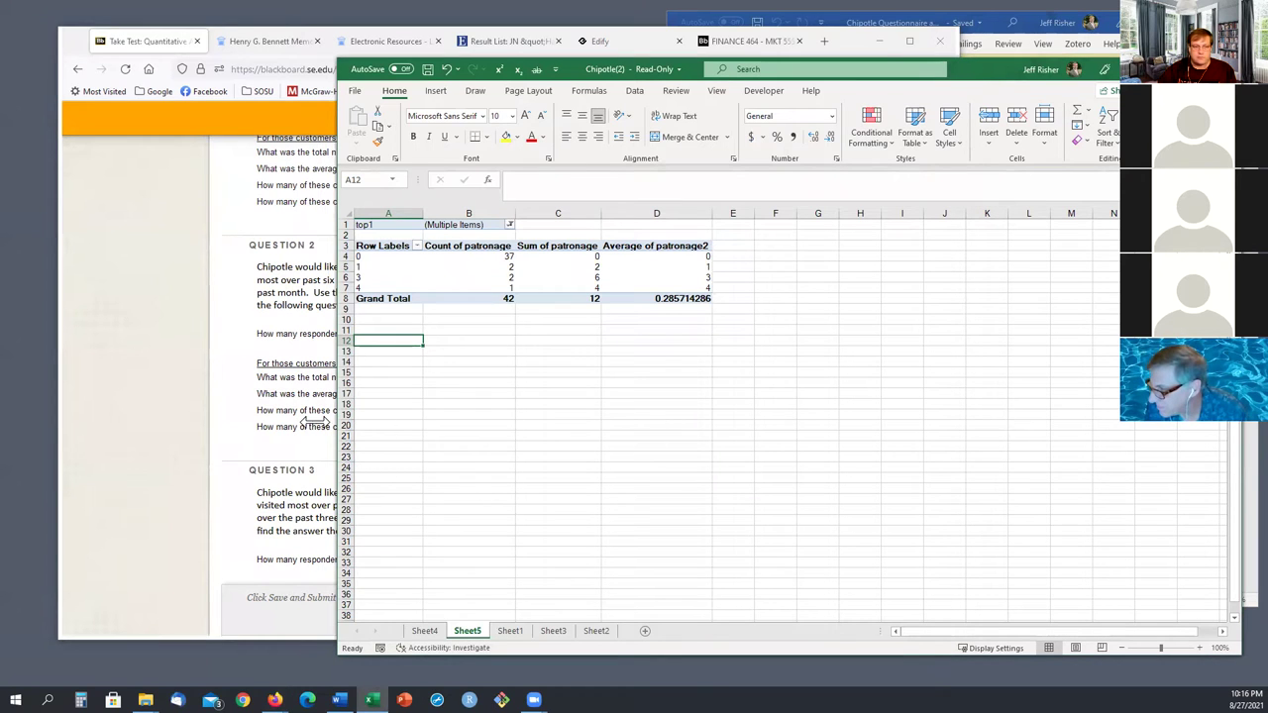
{"action": "left_click", "coordinate": [509, 225]}
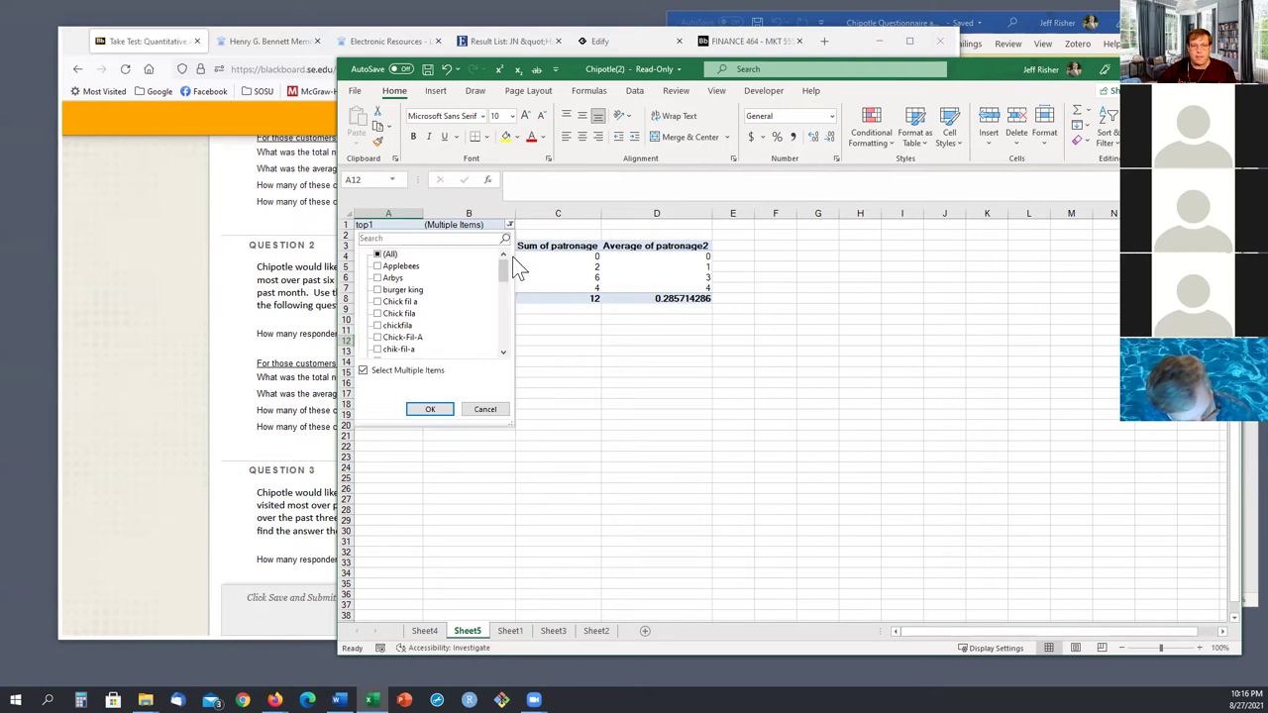
{"action": "left_click", "coordinate": [378, 254]}
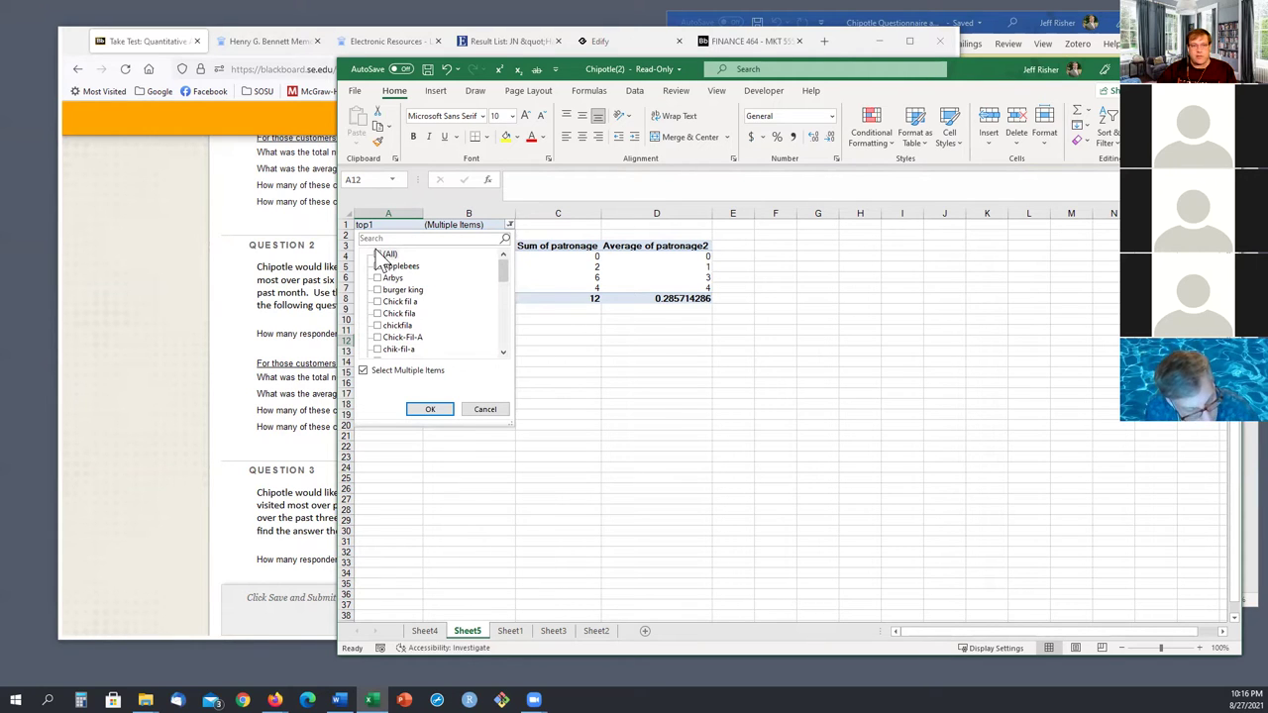
{"action": "left_click", "coordinate": [377, 255]}
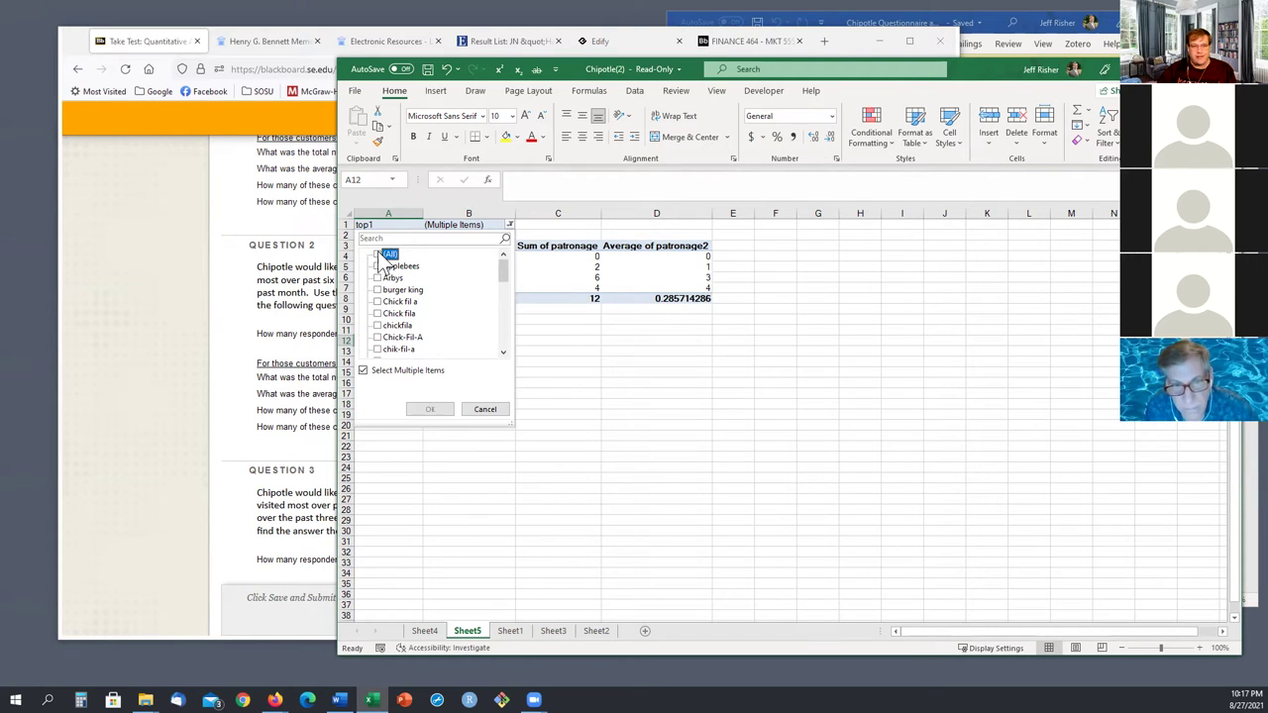
{"action": "left_click", "coordinate": [378, 301]}
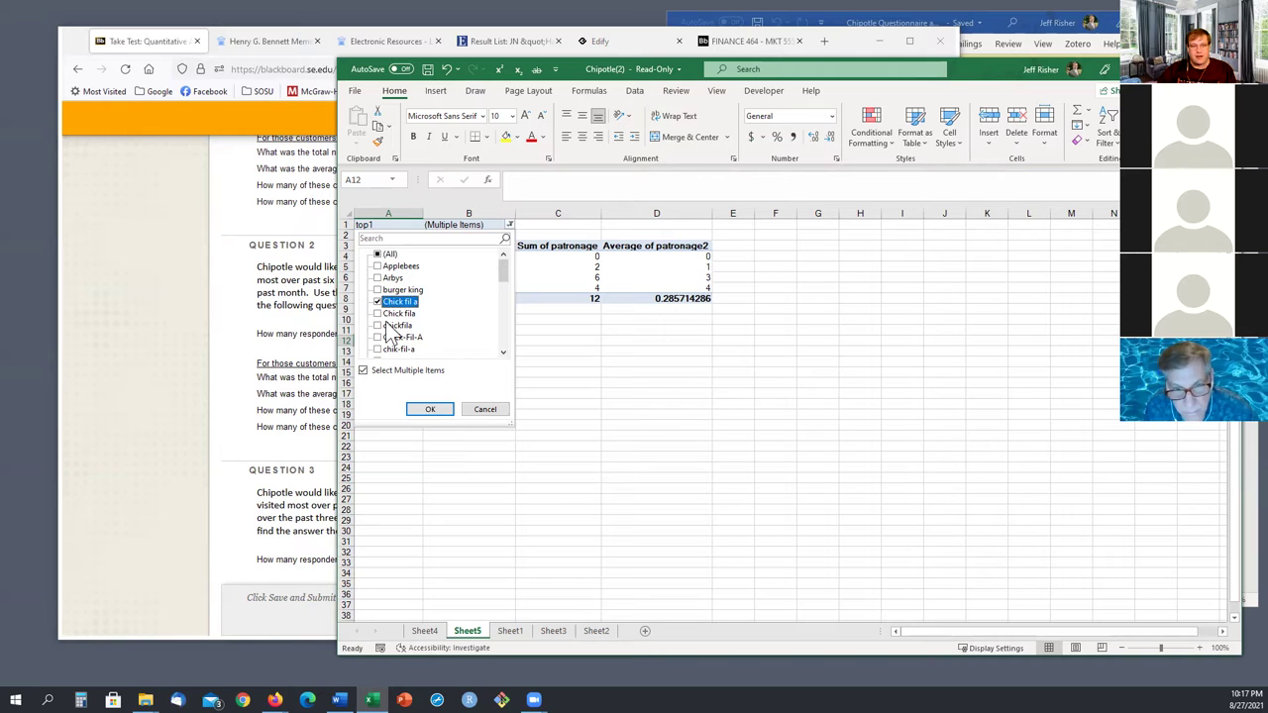
{"action": "left_click", "coordinate": [377, 313]}
{"action": "left_click", "coordinate": [378, 325]}
{"action": "left_click", "coordinate": [377, 336]}
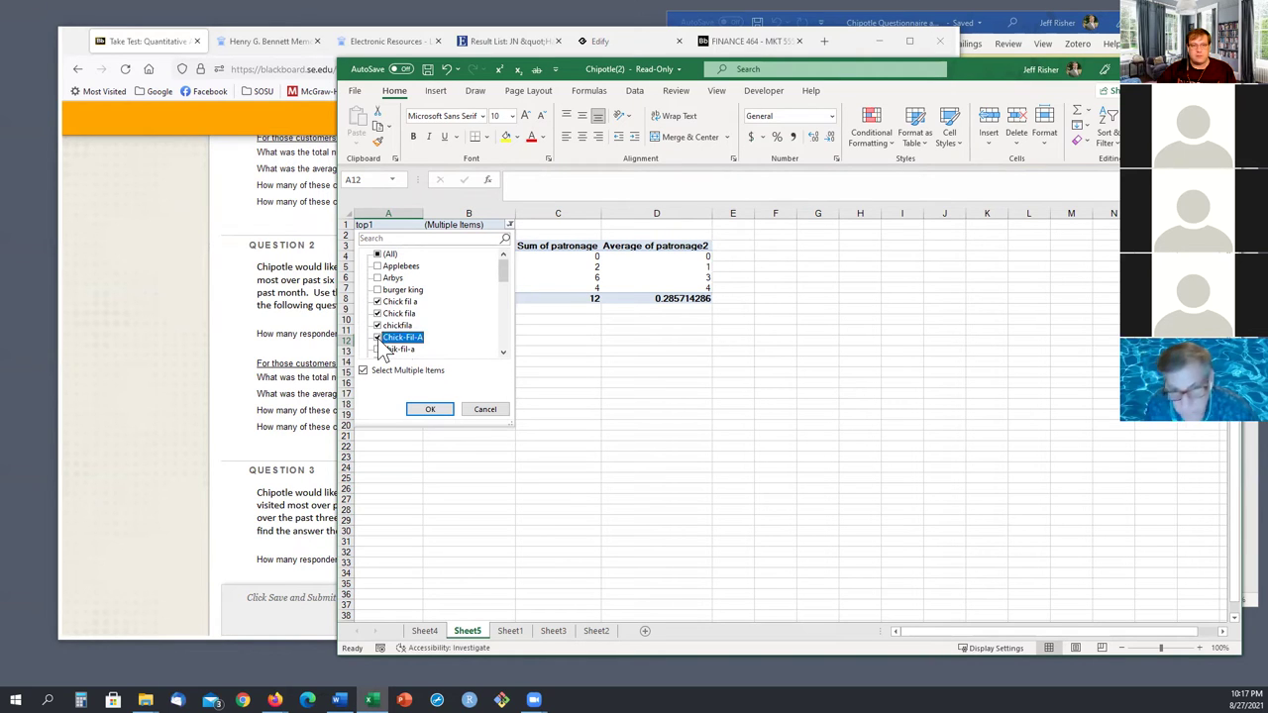
{"action": "left_click", "coordinate": [377, 348]}
{"action": "scroll", "coordinate": [421, 332], "scroll_direction": "down", "scroll_amount": 1}
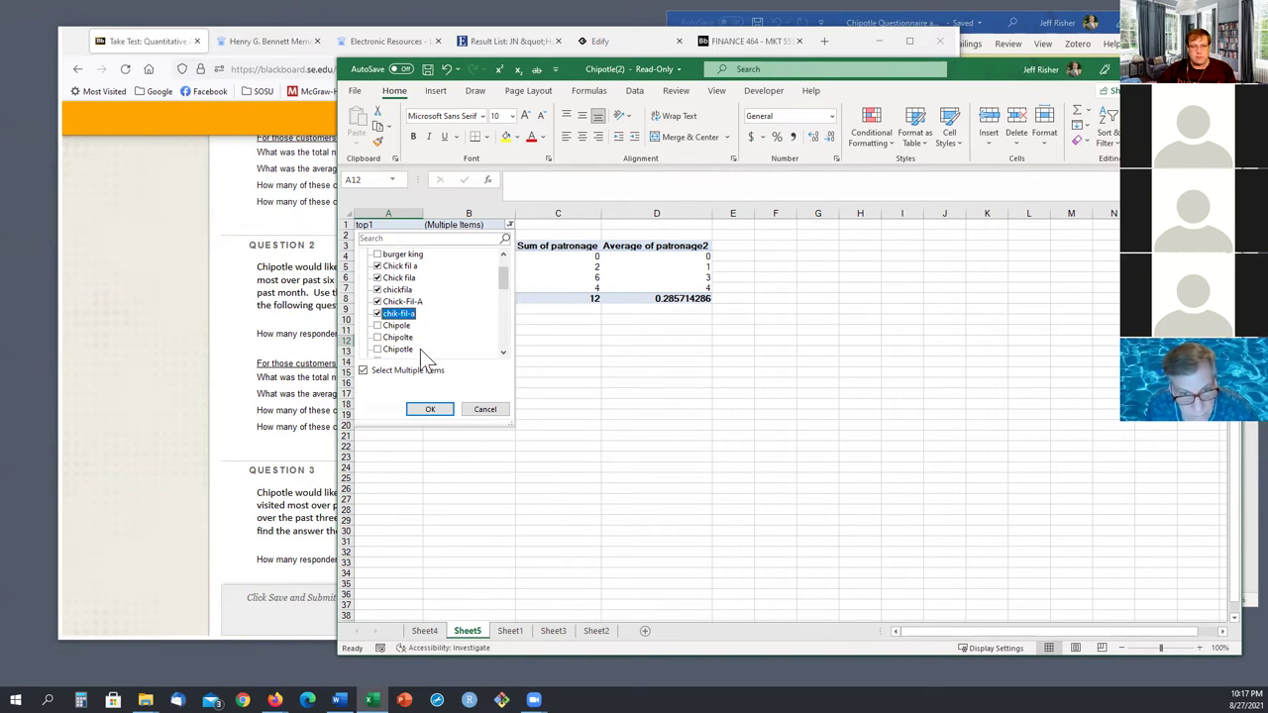
{"action": "left_click", "coordinate": [429, 410]}
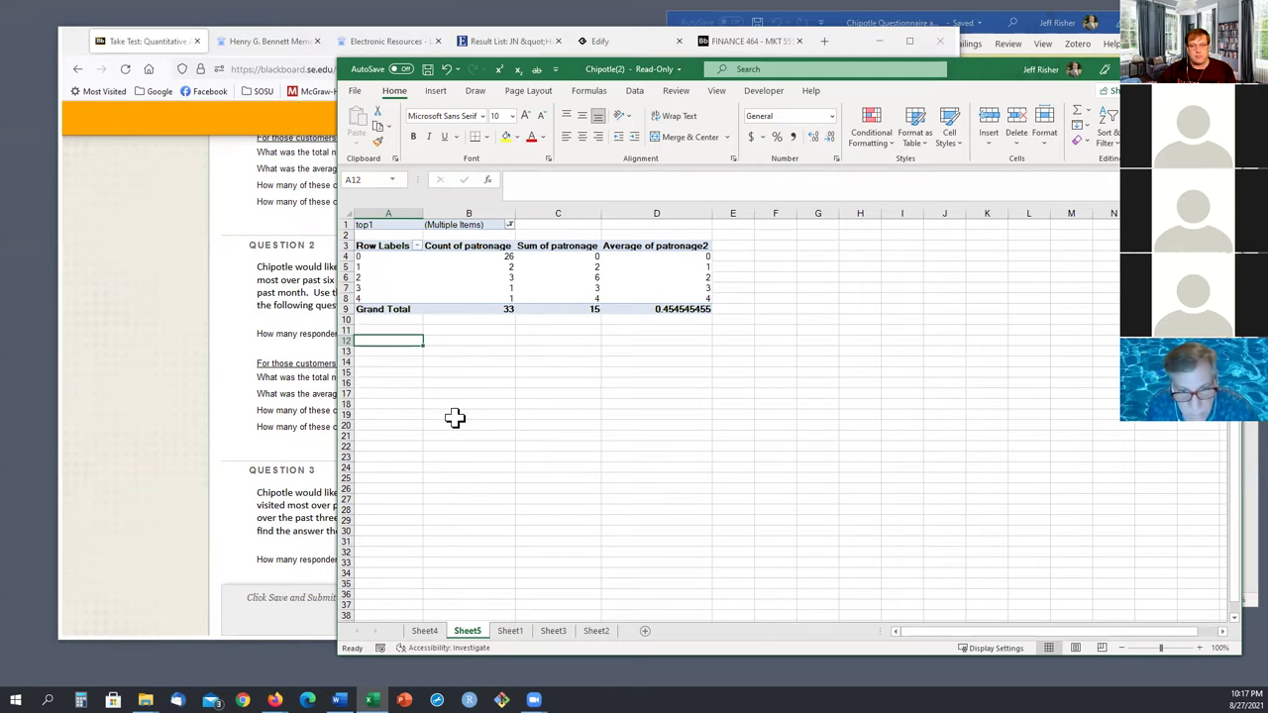
- Enter 33 as Question 2's Chick-fil-A respondent count, from the PivotTable Grand Total
{"action": "left_click", "coordinate": [459, 416]}
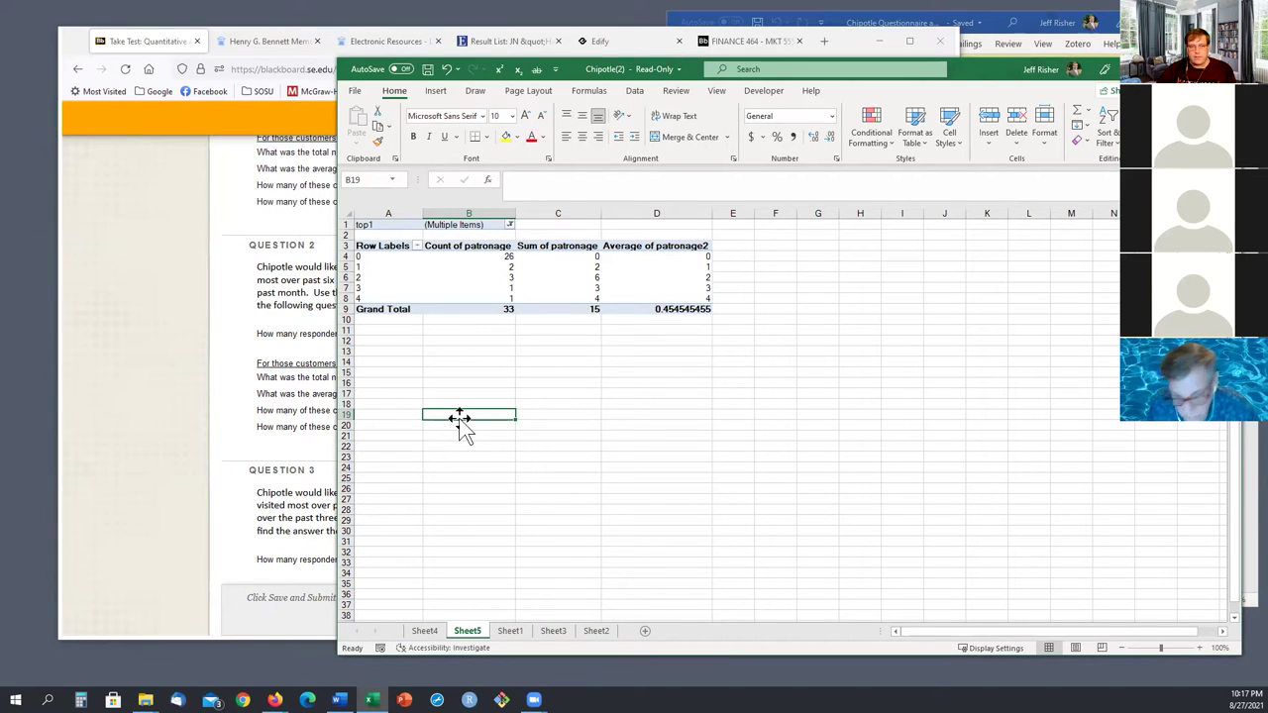
{"action": "left_click", "coordinate": [474, 309]}
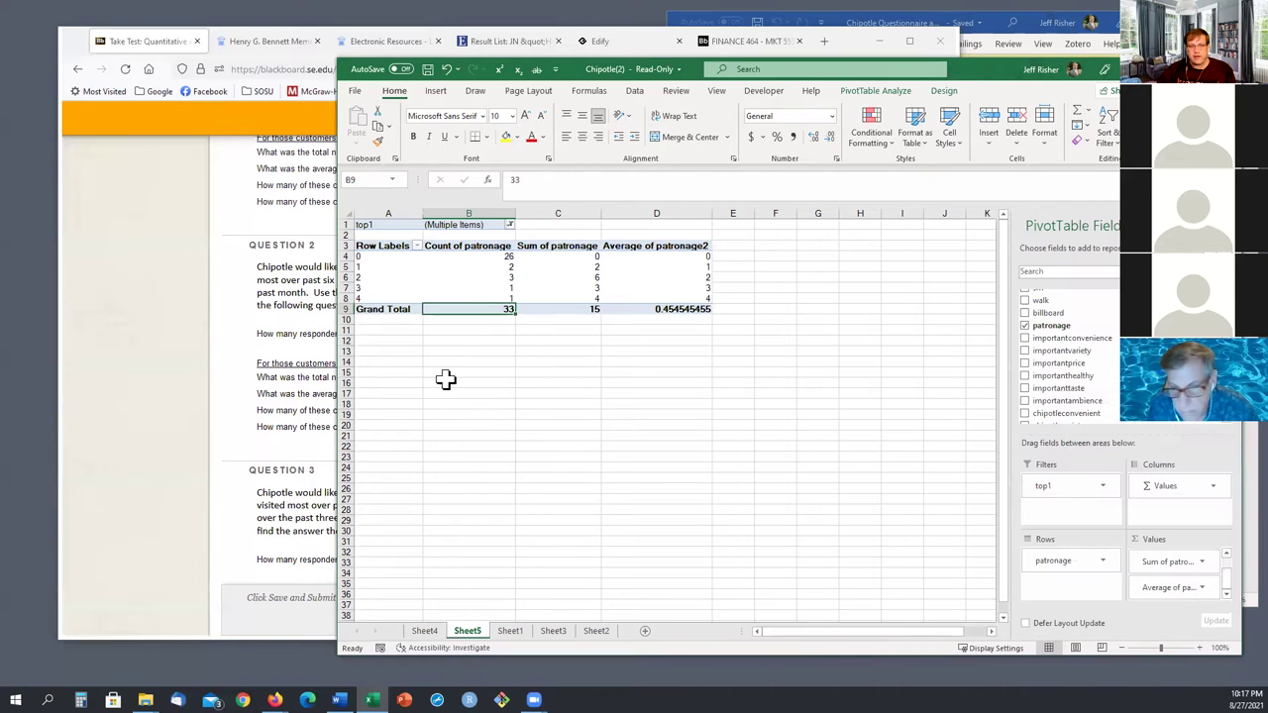
{"action": "left_click", "coordinate": [317, 381]}
{"action": "left_click", "coordinate": [634, 334]}
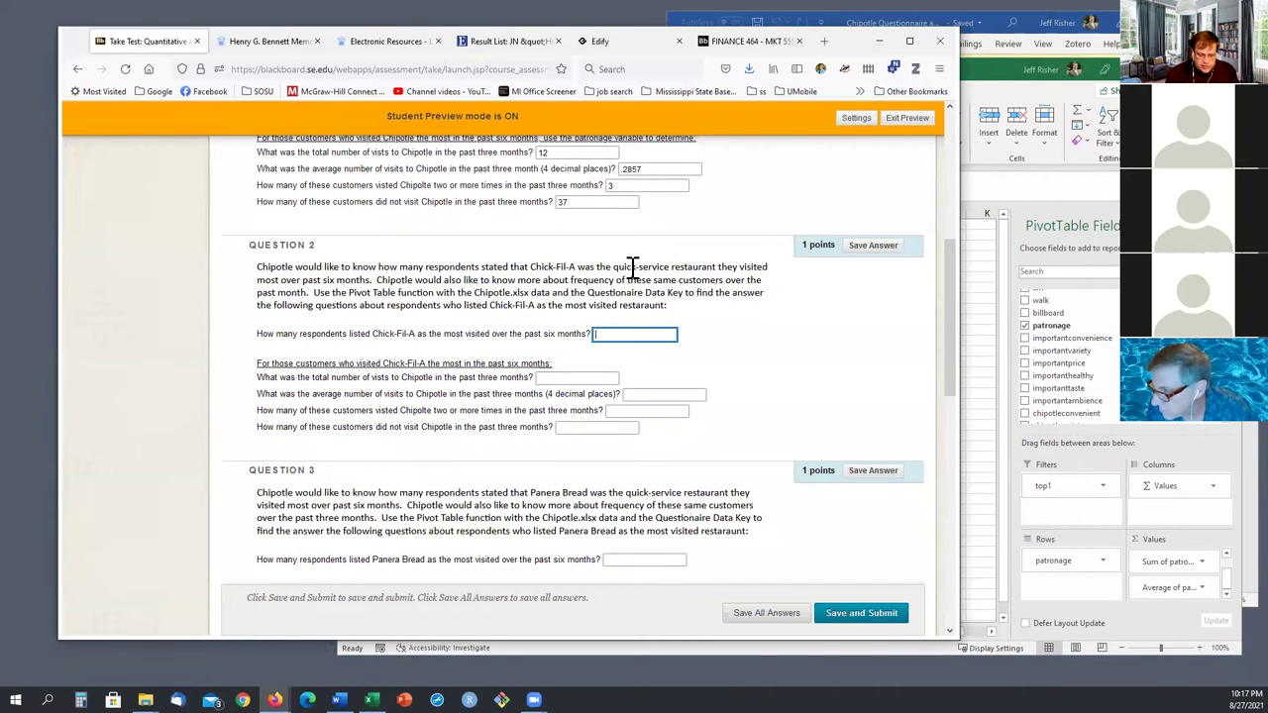
{"action": "type", "text": "33"}
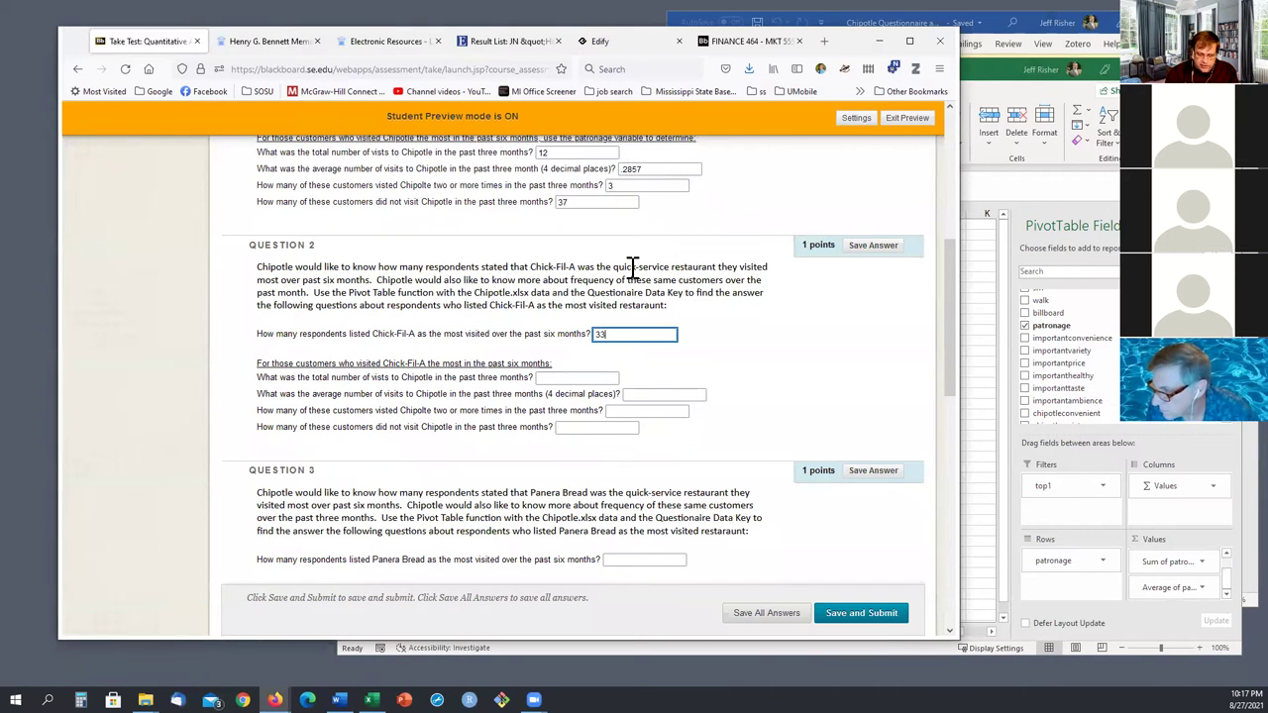
- Enter 15 as Question 2's total Chipotle visits, from the sum of patronage
{"action": "left_click", "coordinate": [584, 380]}
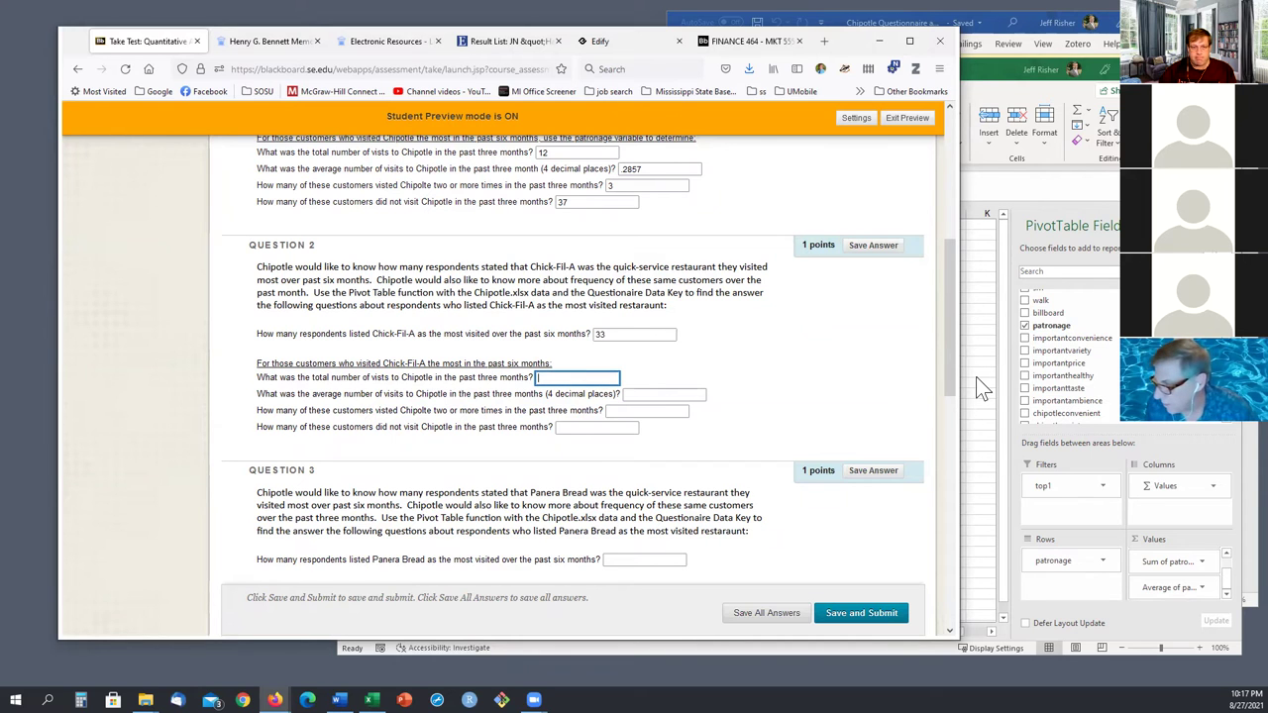
{"action": "key", "text": "alt+Tab"}
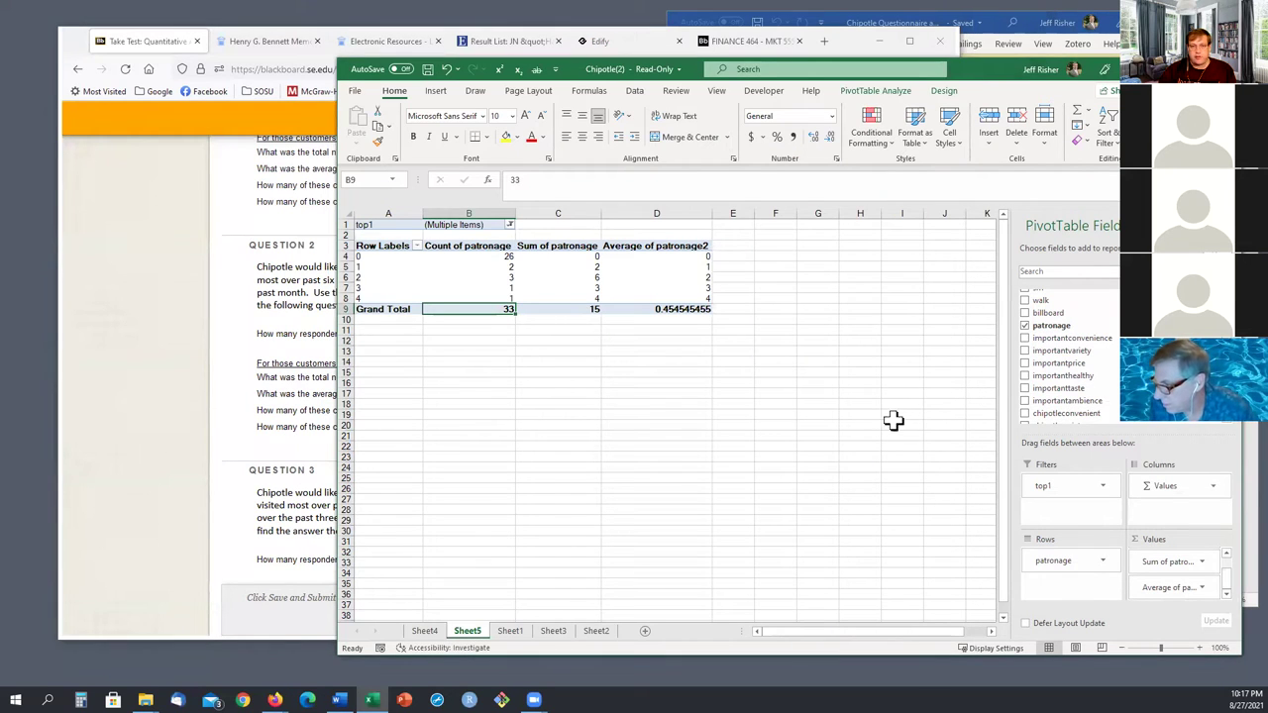
{"action": "left_click", "coordinate": [582, 308]}
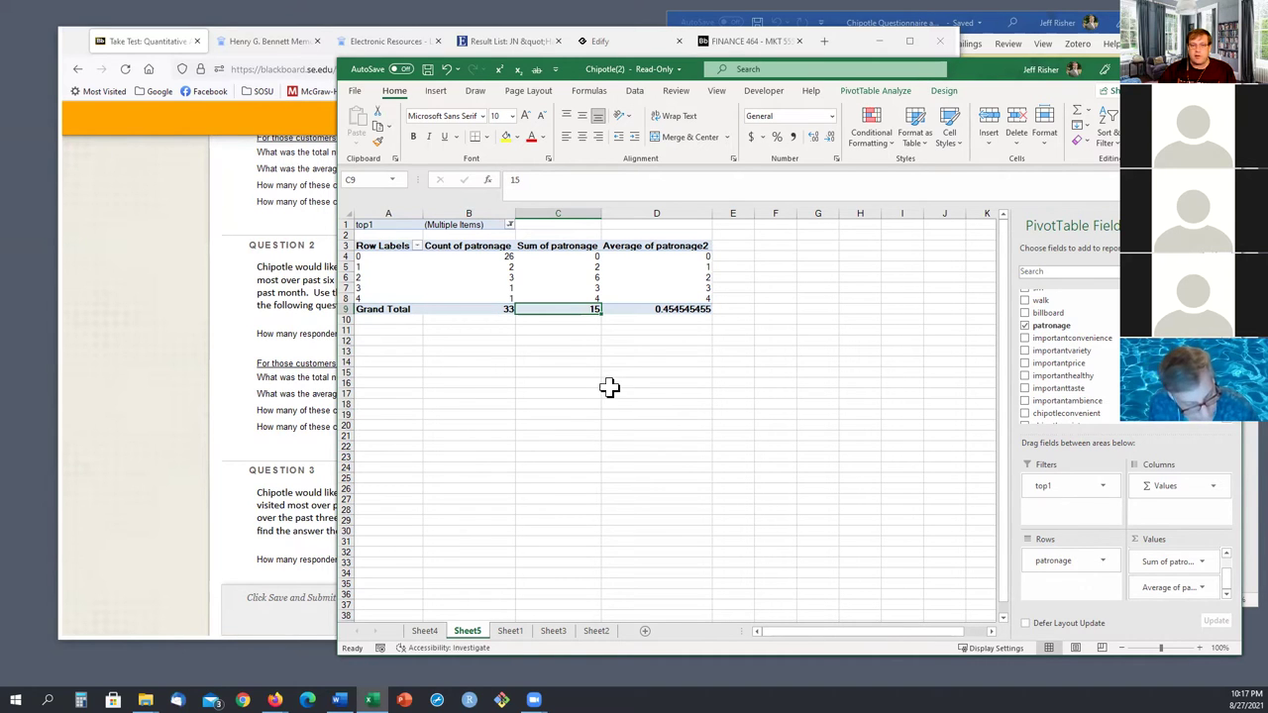
{"action": "left_click", "coordinate": [298, 425]}
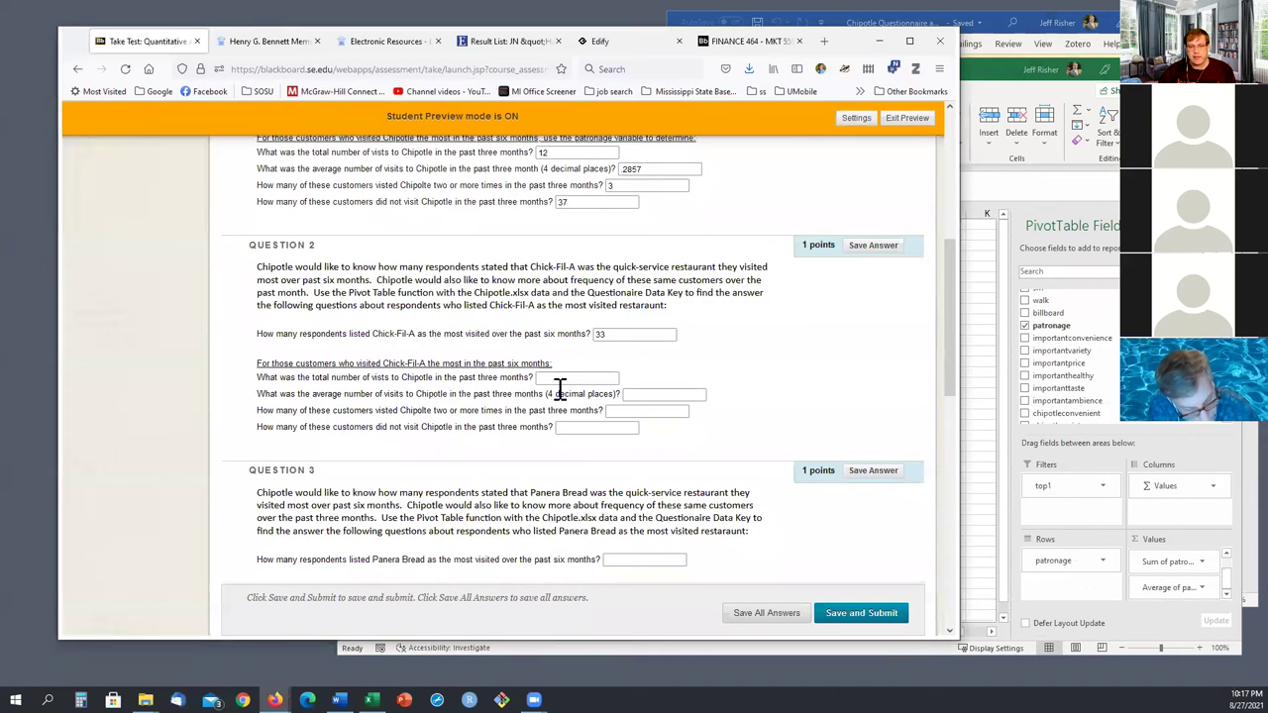
{"action": "left_click", "coordinate": [577, 379]}
{"action": "type", "text": "15"}
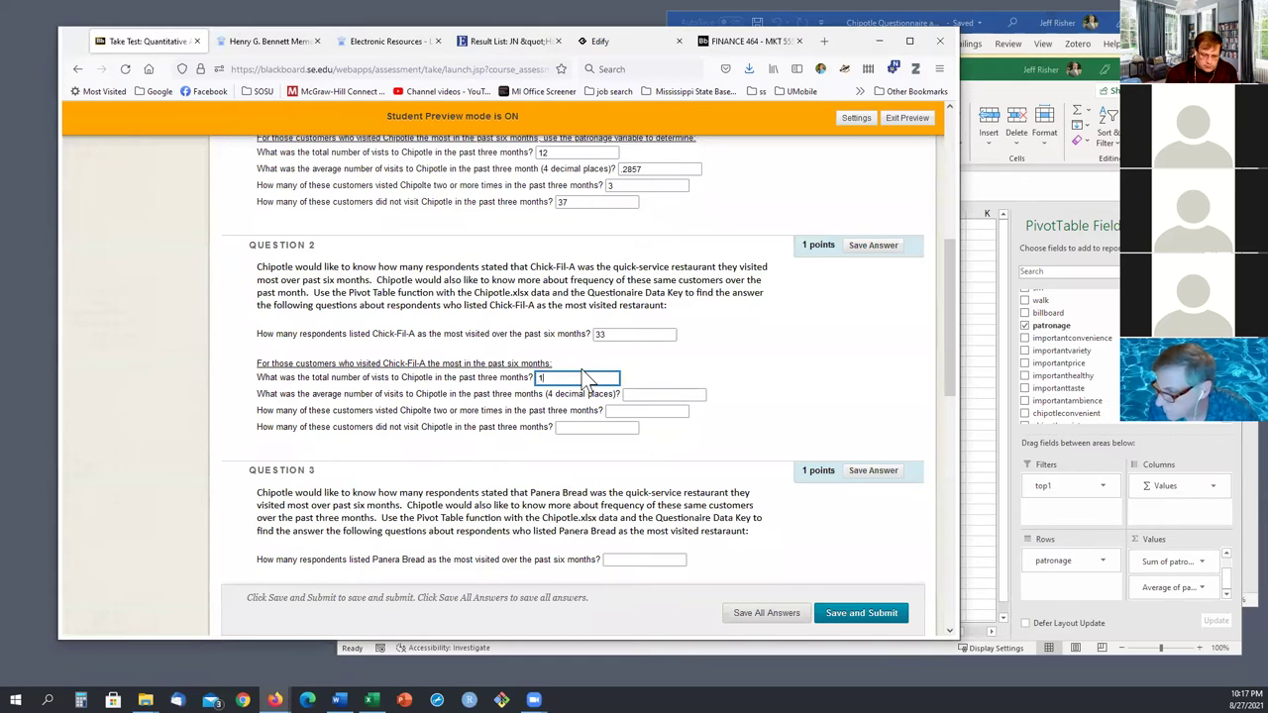
{"action": "left_click", "coordinate": [635, 394]}
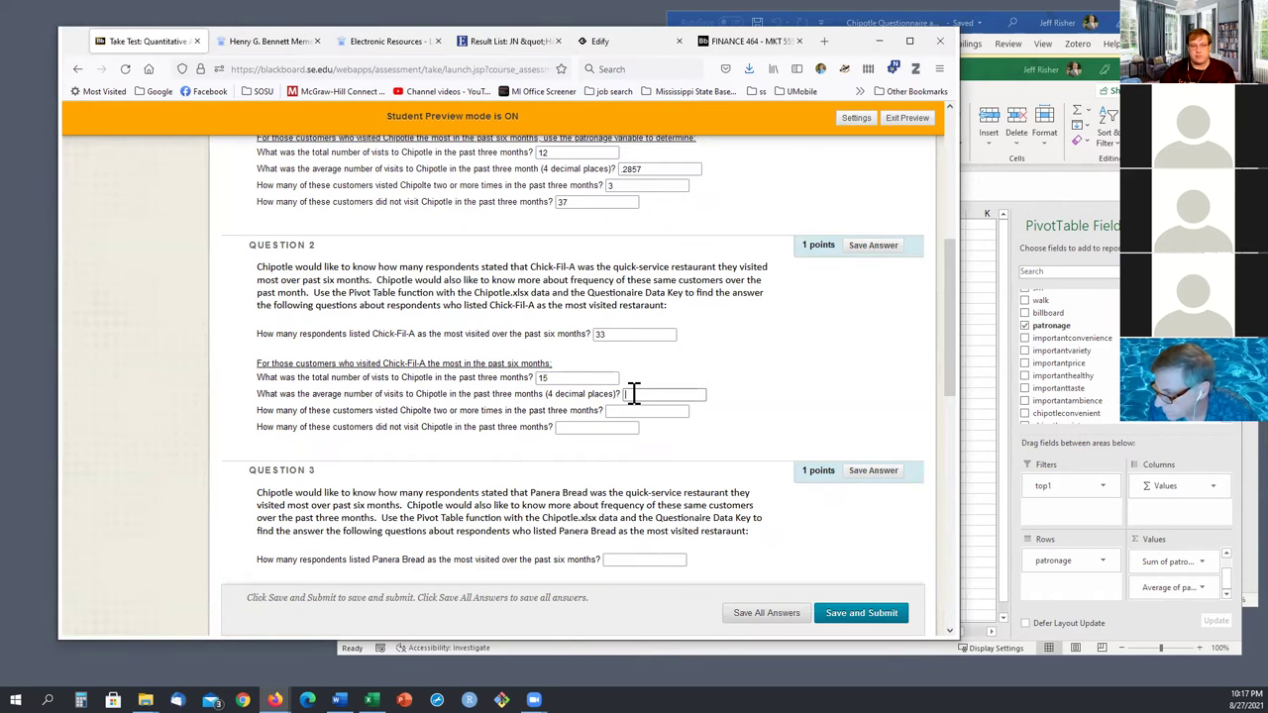
- Enter .4545 as Question 2's average visits, from the PivotTable average
{"action": "left_click", "coordinate": [973, 419]}
{"action": "left_click", "coordinate": [695, 310]}
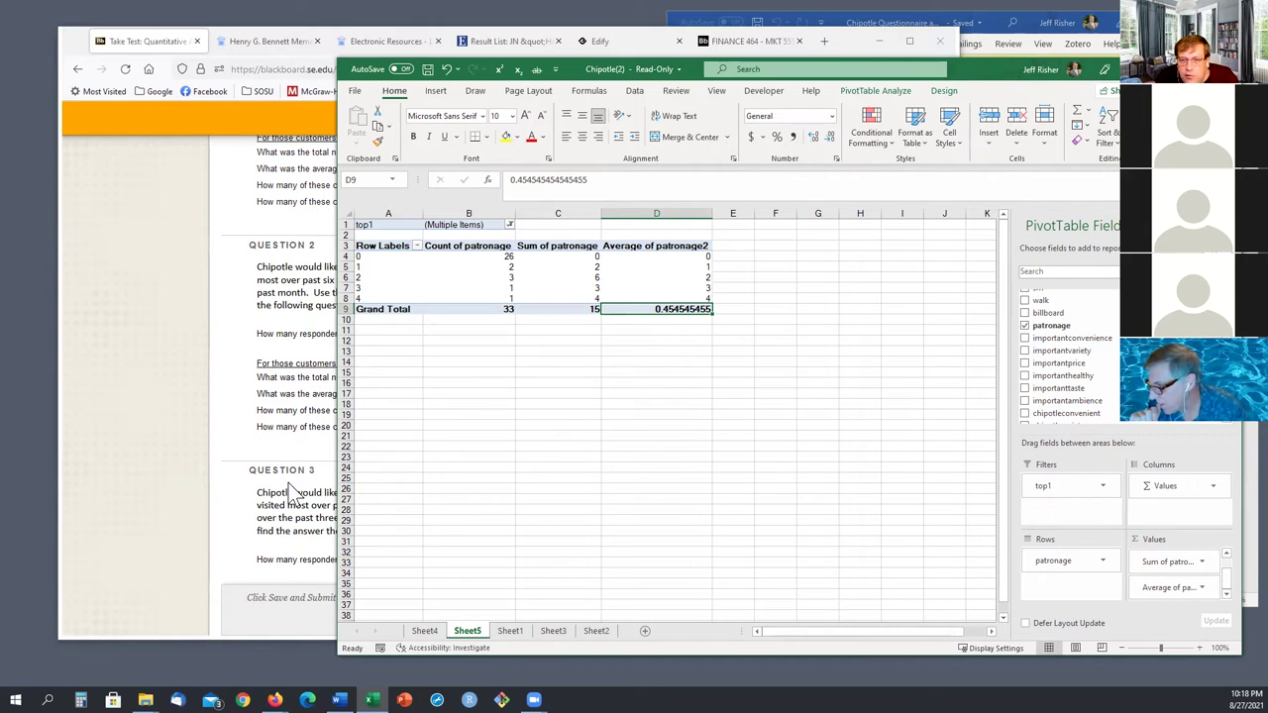
{"action": "left_click", "coordinate": [123, 469]}
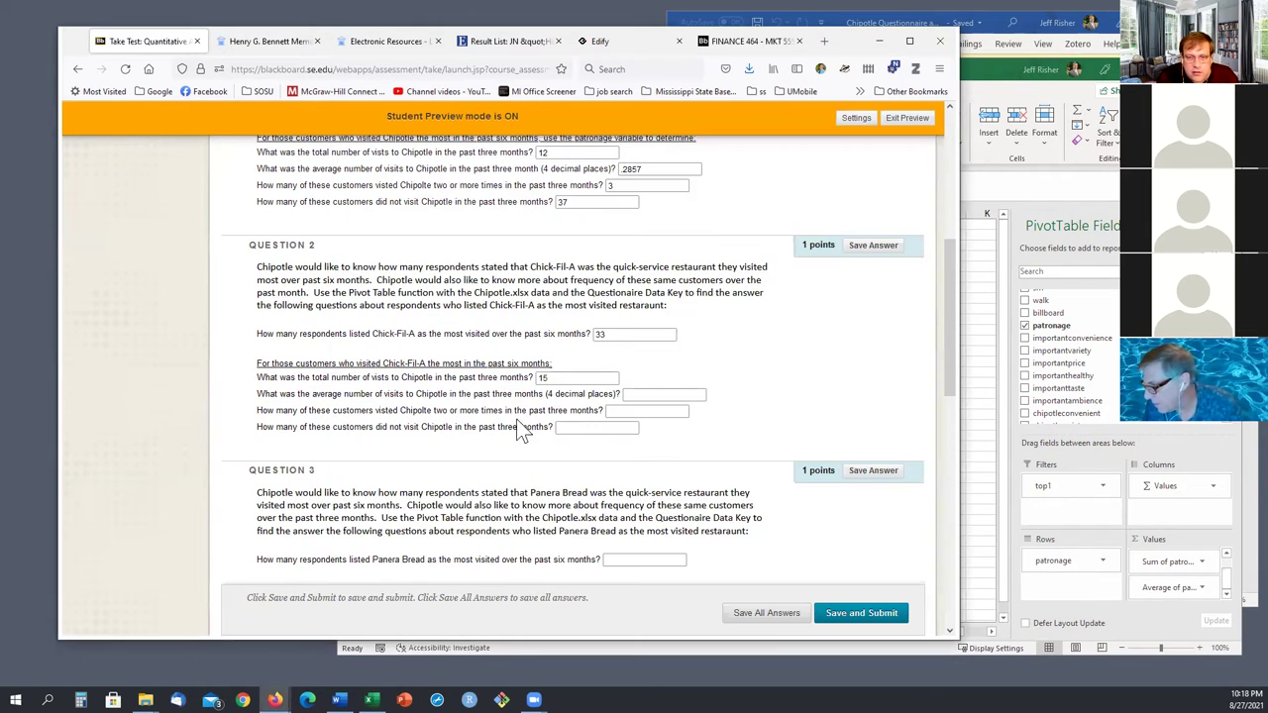
{"action": "left_click", "coordinate": [668, 396]}
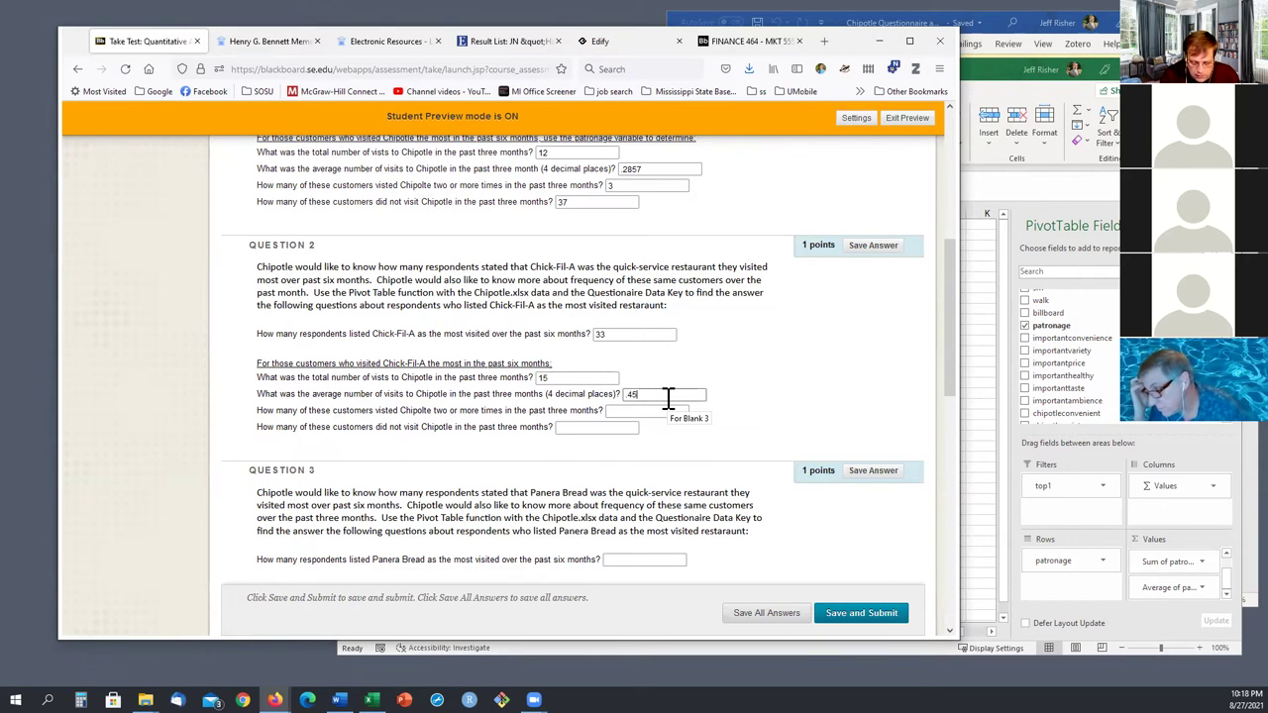
{"action": "left_click", "coordinate": [653, 412]}
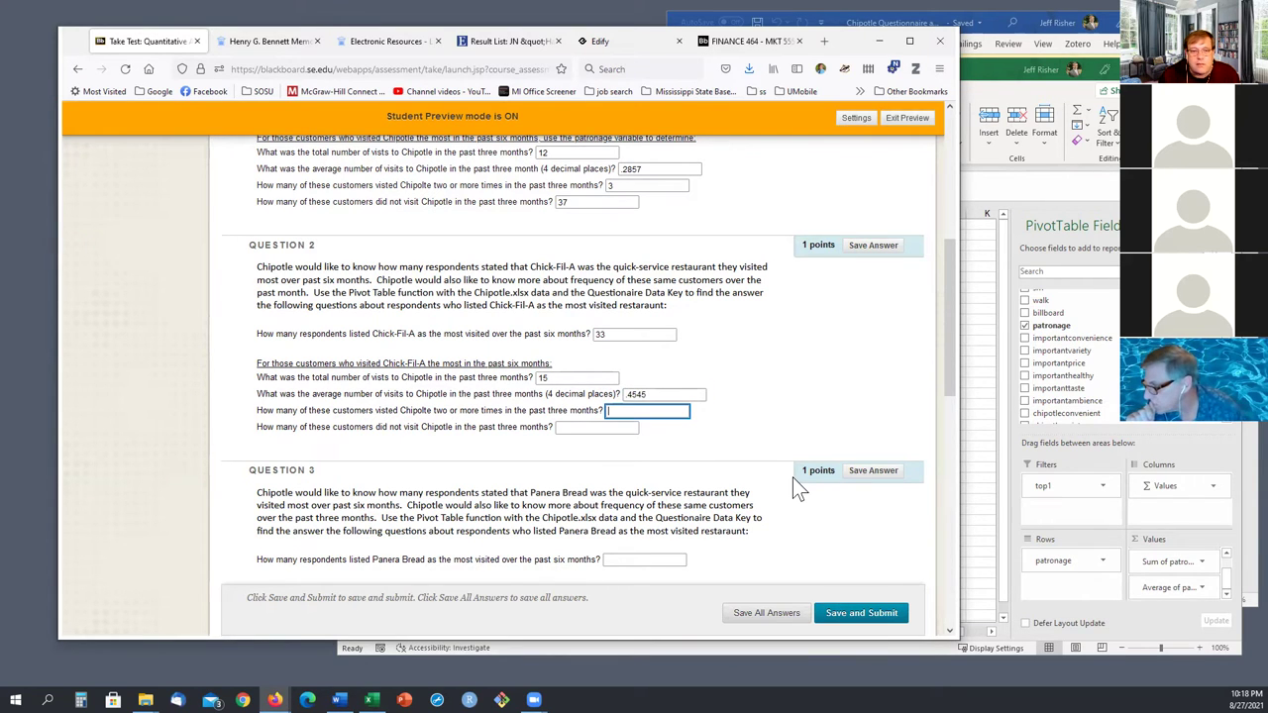
- Enter 5 as the customers visiting two or more times, from the visit counts
{"action": "left_click", "coordinate": [990, 387]}
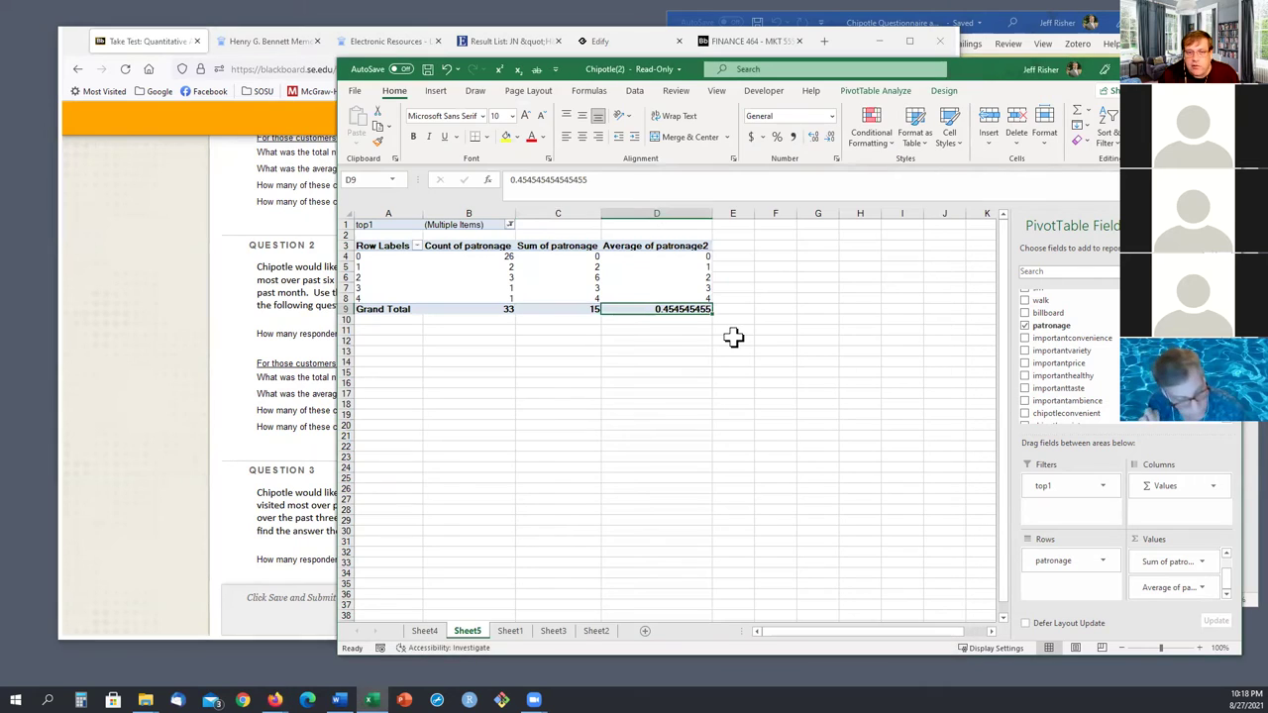
{"action": "left_click", "coordinate": [481, 280]}
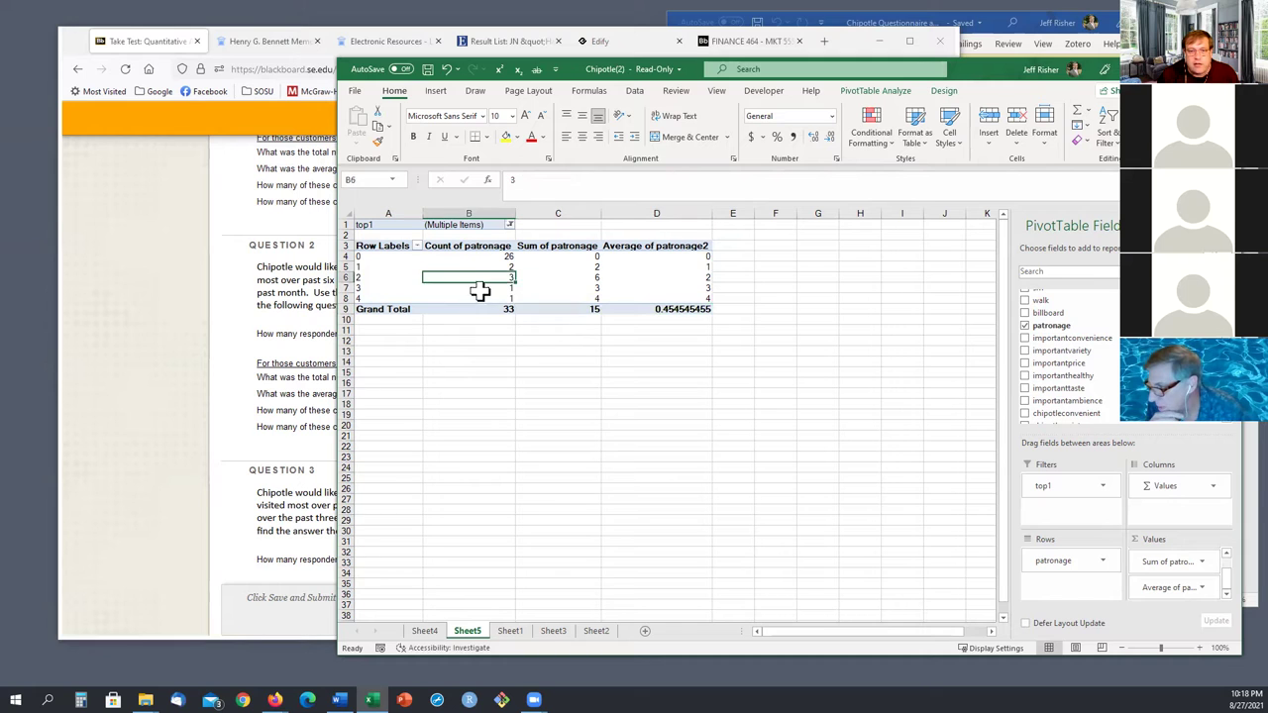
{"action": "left_click", "coordinate": [300, 416]}
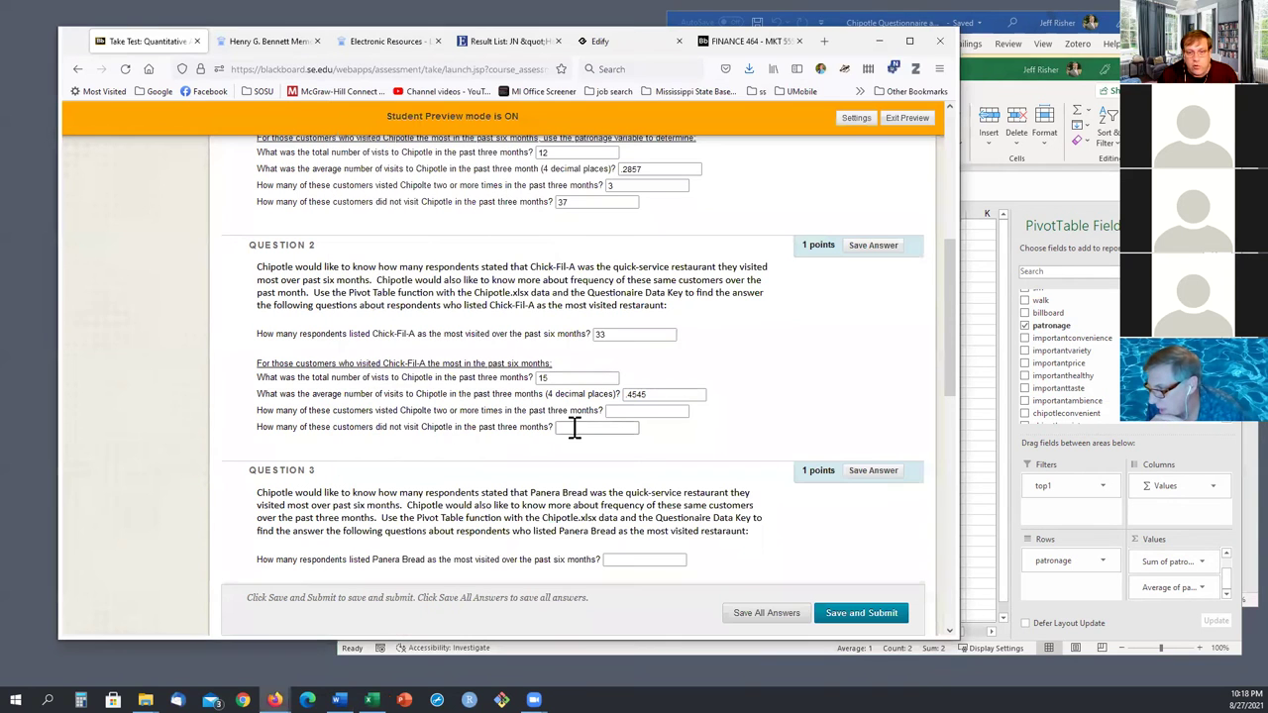
{"action": "left_click", "coordinate": [624, 410]}
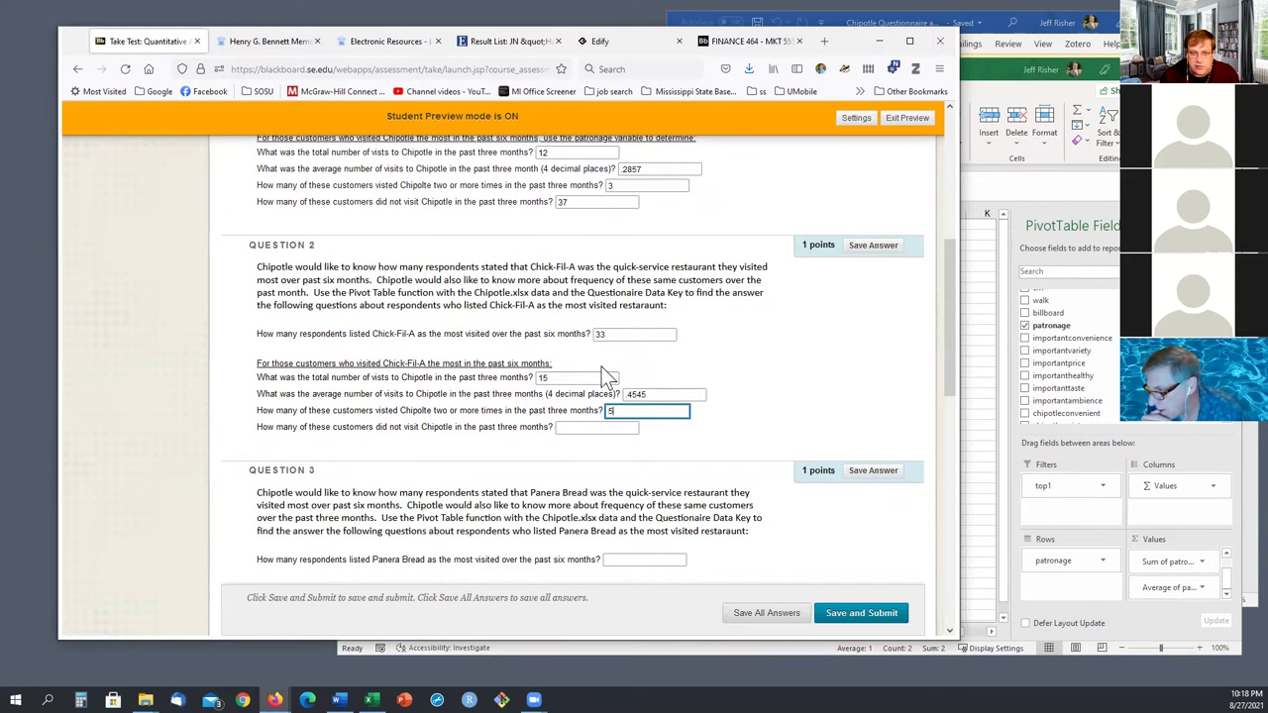
{"action": "left_click", "coordinate": [576, 428]}
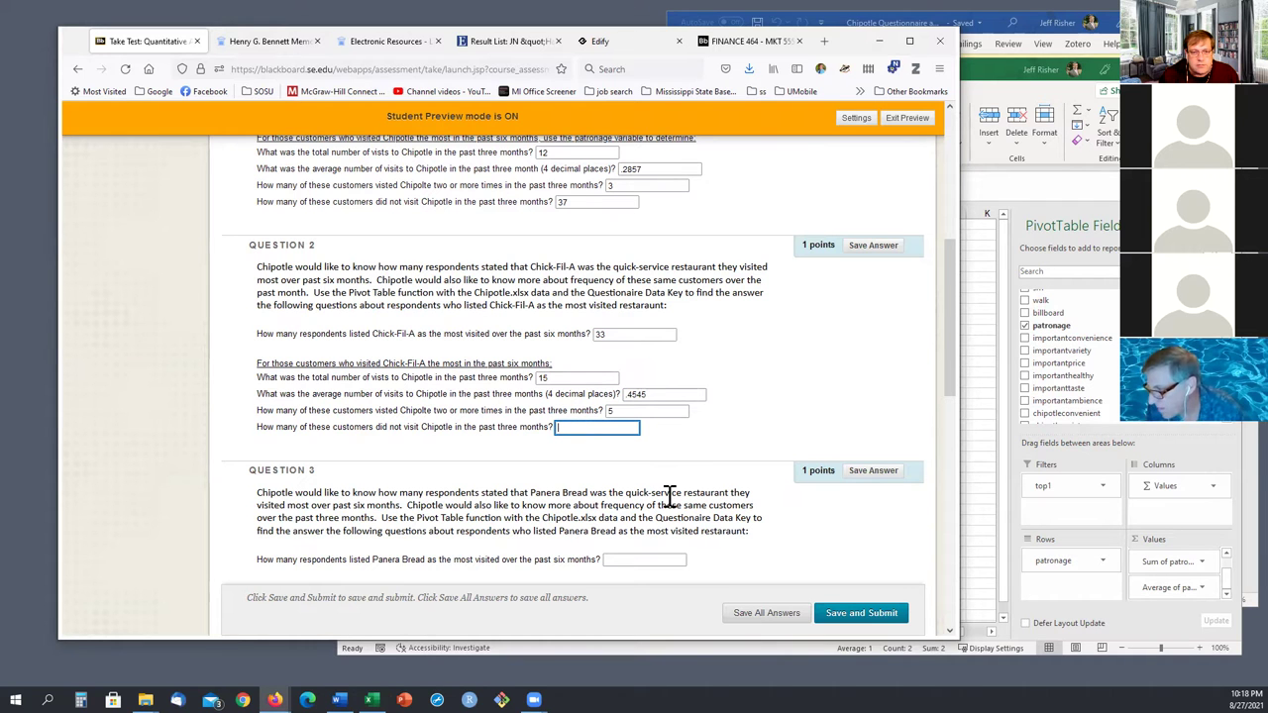
- Enter 26 as the non-visitors after rechecking the 33 total, then scroll to Question 3
{"action": "left_click", "coordinate": [974, 406]}
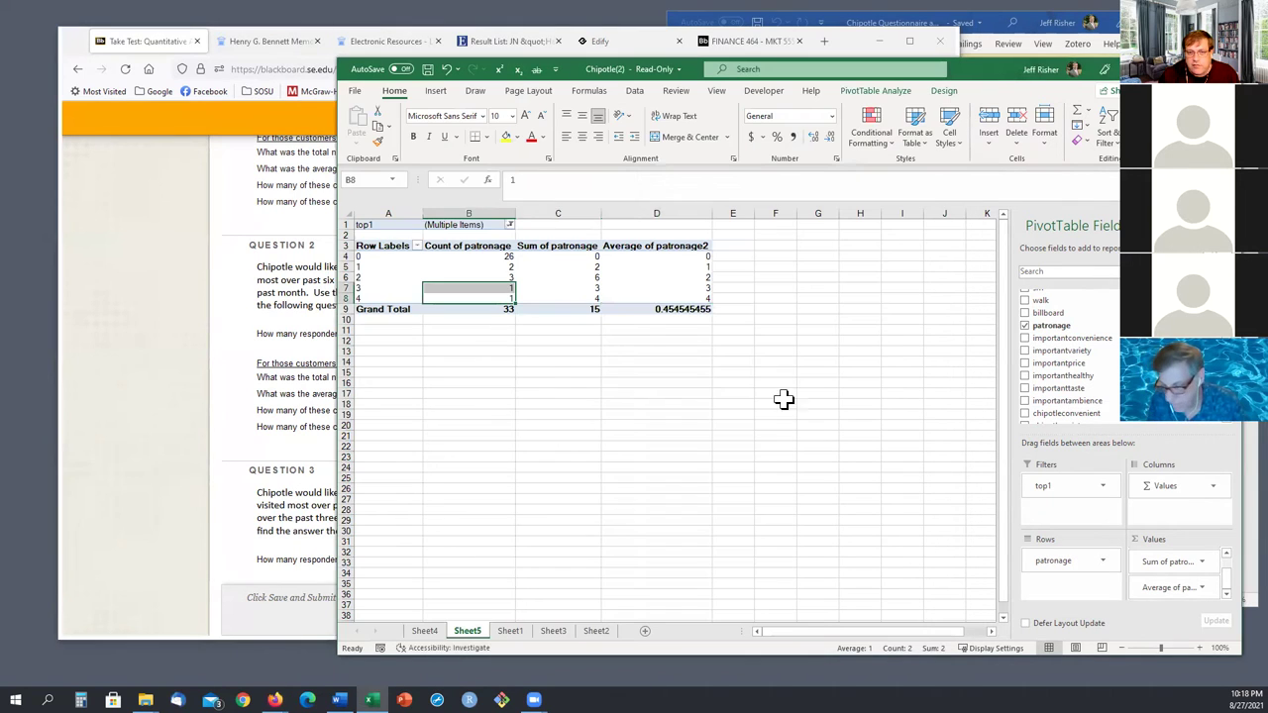
{"action": "left_click", "coordinate": [313, 431]}
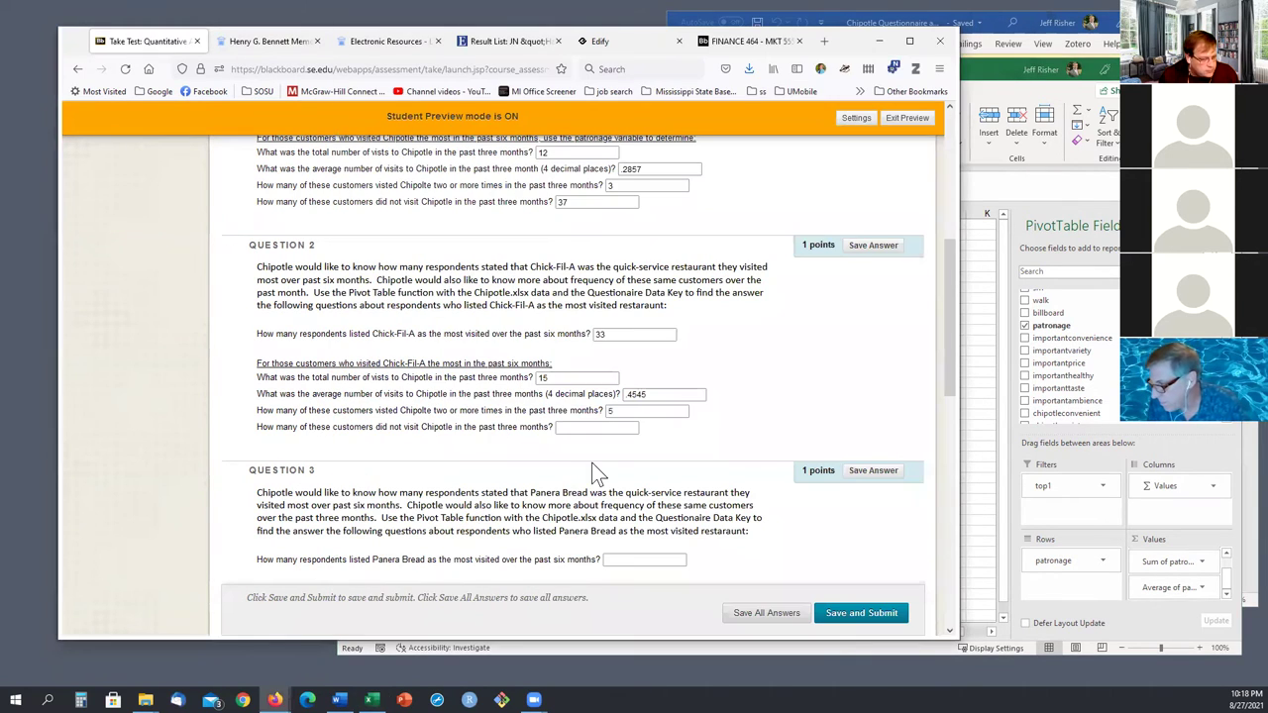
{"action": "left_click", "coordinate": [588, 428]}
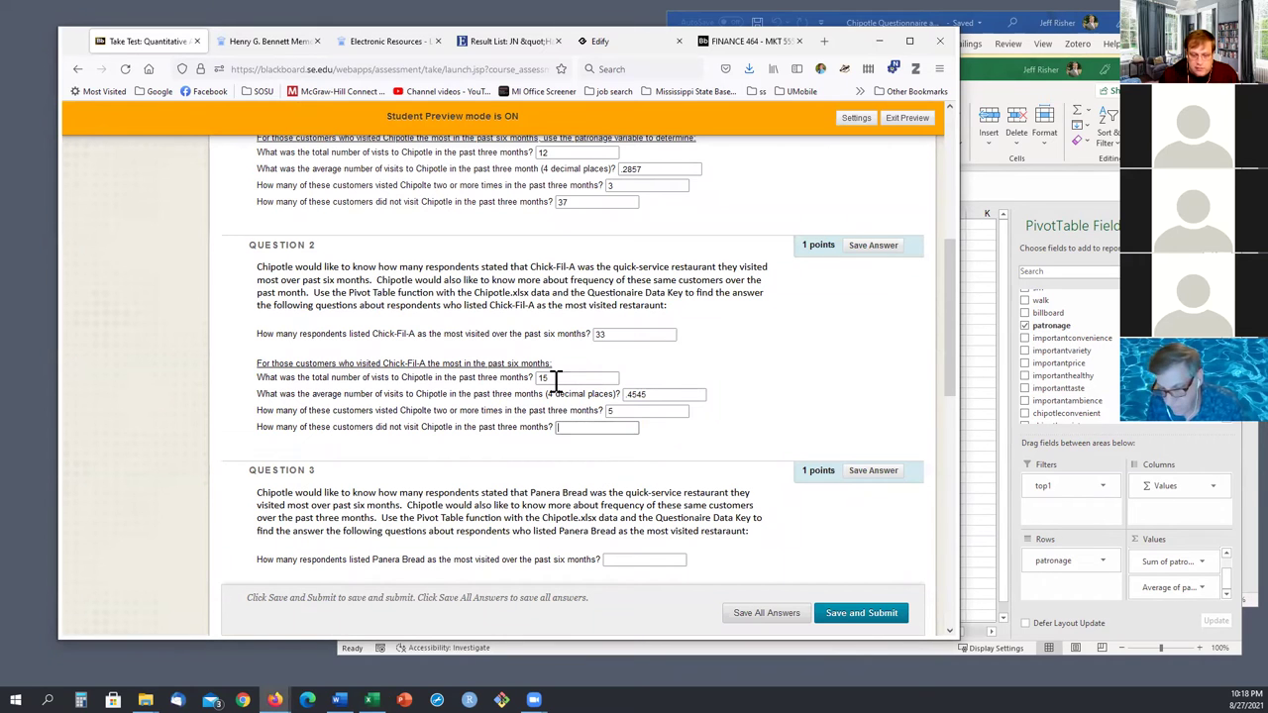
{"action": "type", "text": "26"}
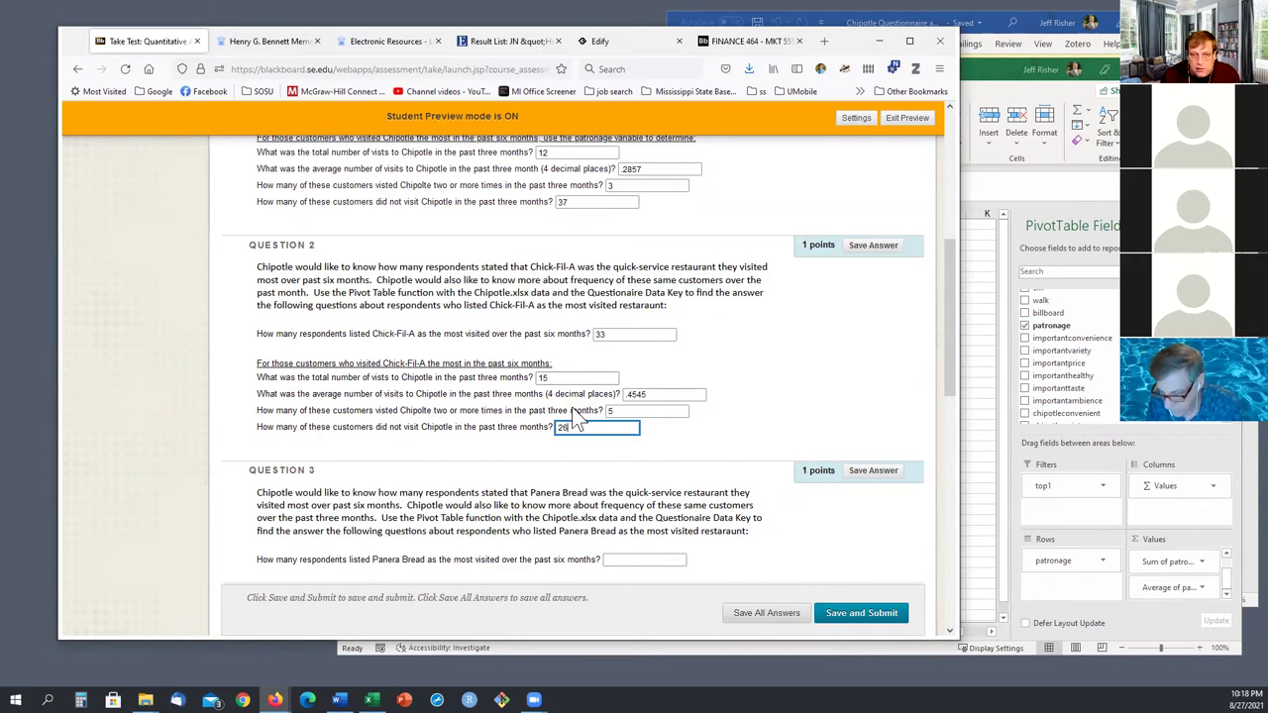
{"action": "left_click", "coordinate": [958, 427]}
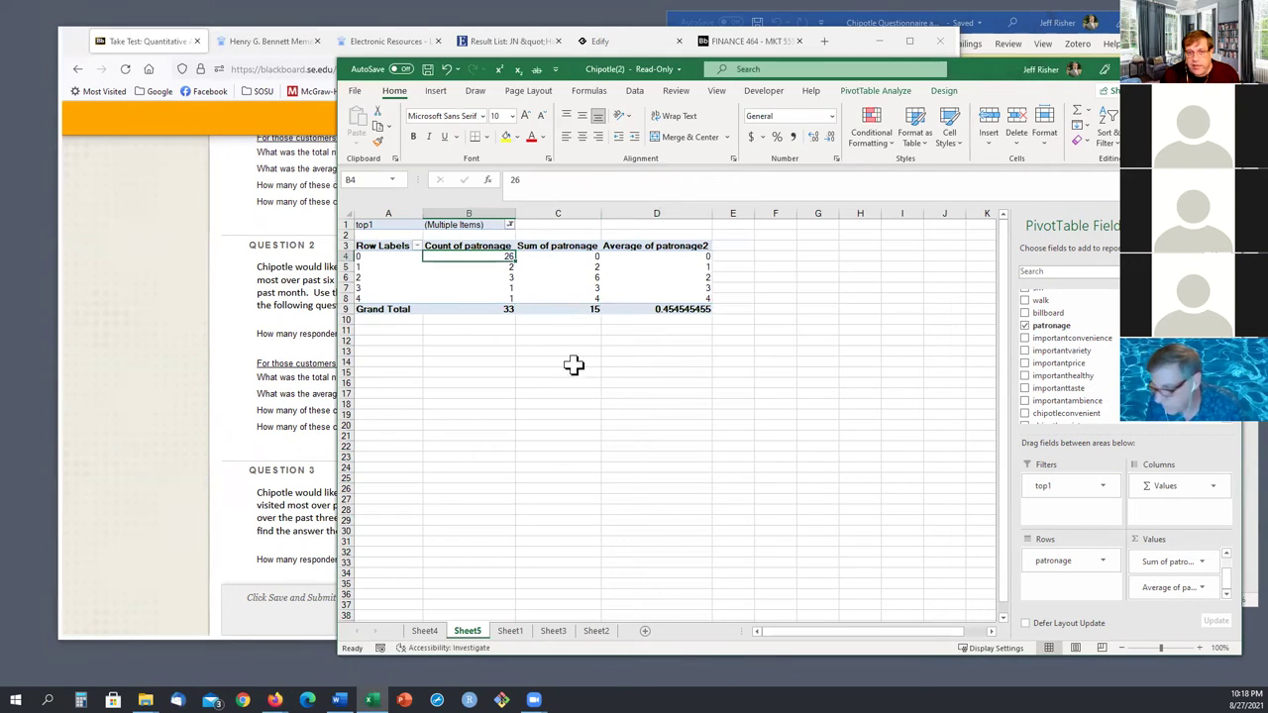
{"action": "left_click", "coordinate": [497, 311]}
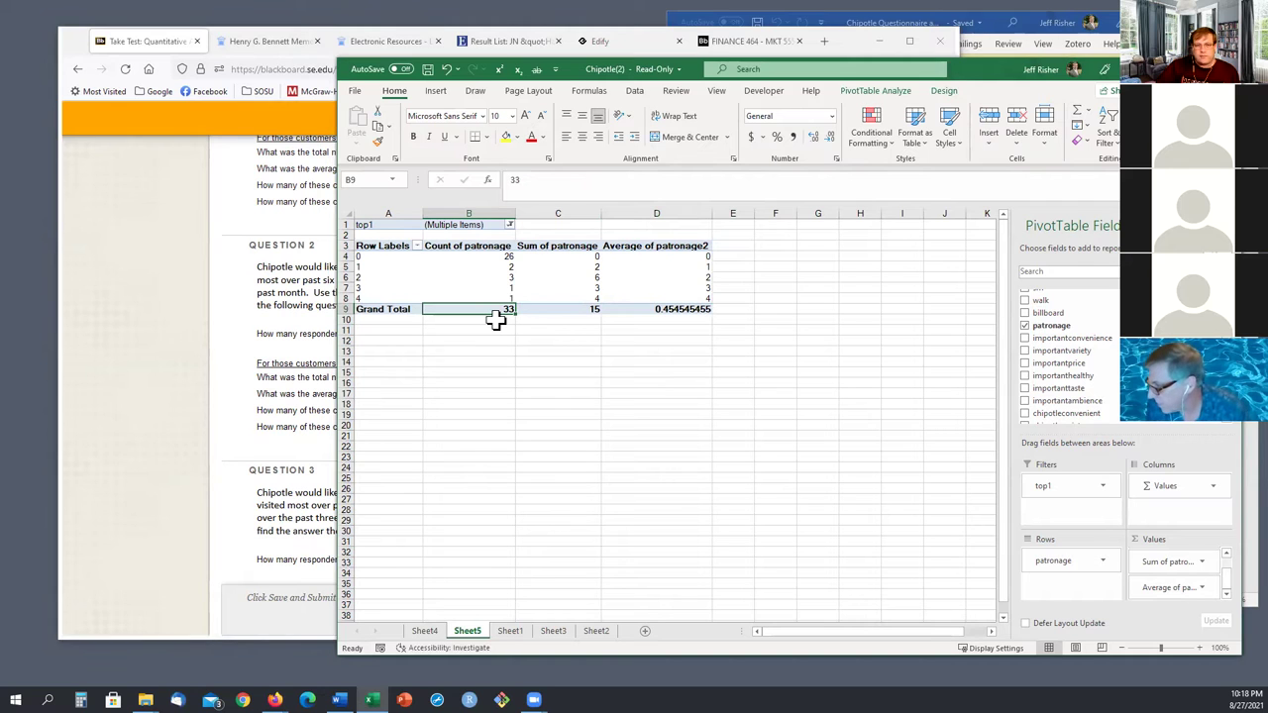
{"action": "left_click", "coordinate": [517, 327]}
{"action": "left_click", "coordinate": [492, 313]}
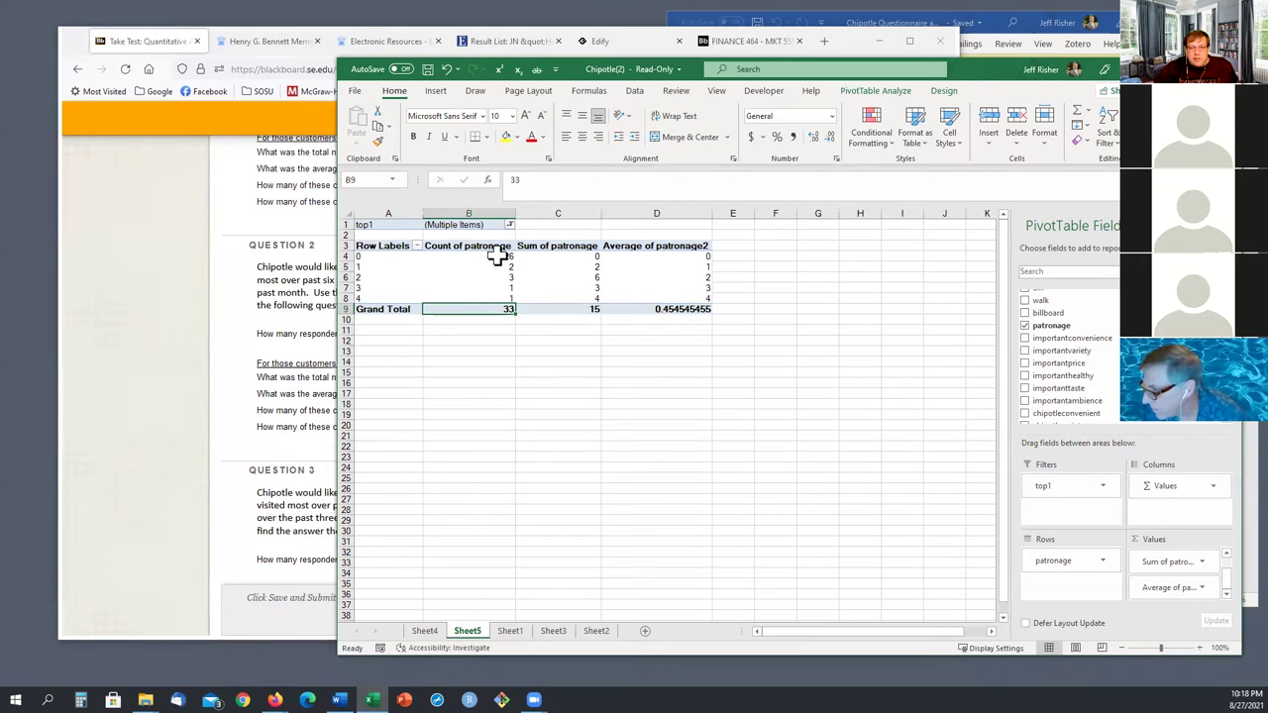
{"action": "left_click", "coordinate": [509, 353]}
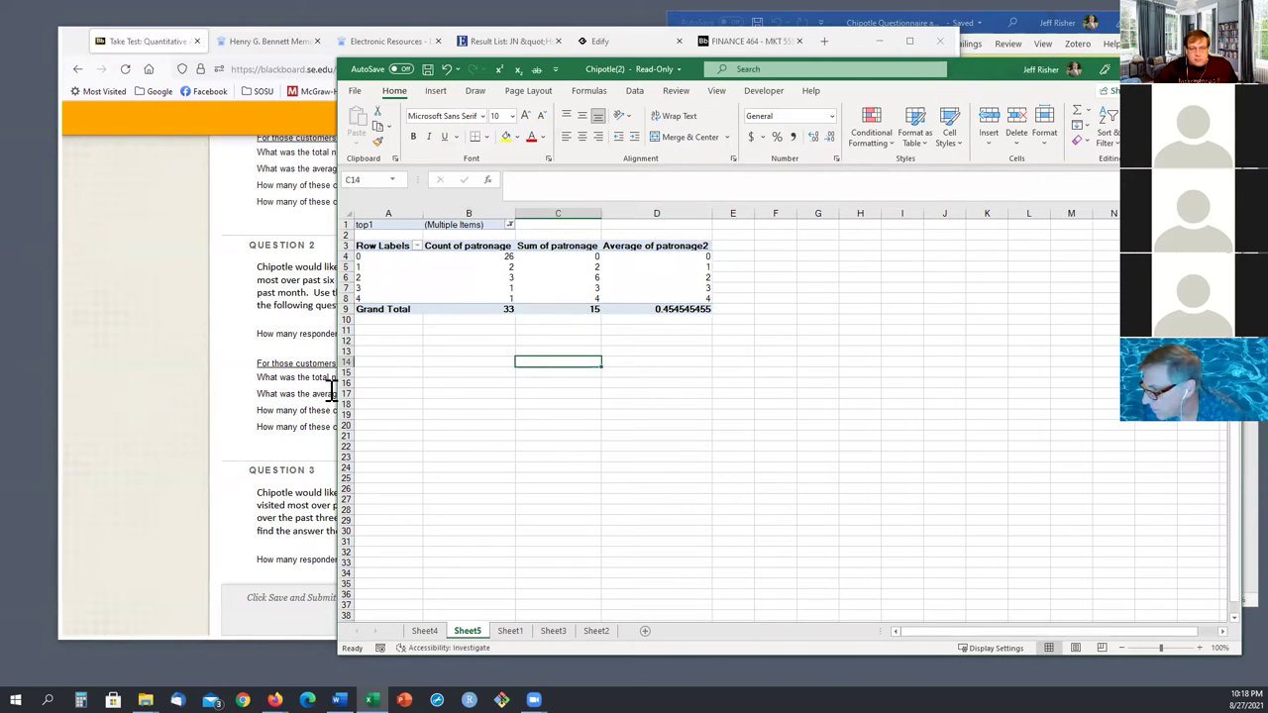
{"action": "left_click", "coordinate": [291, 412]}
{"action": "scroll", "coordinate": [227, 416], "scroll_direction": "down", "scroll_amount": 5}
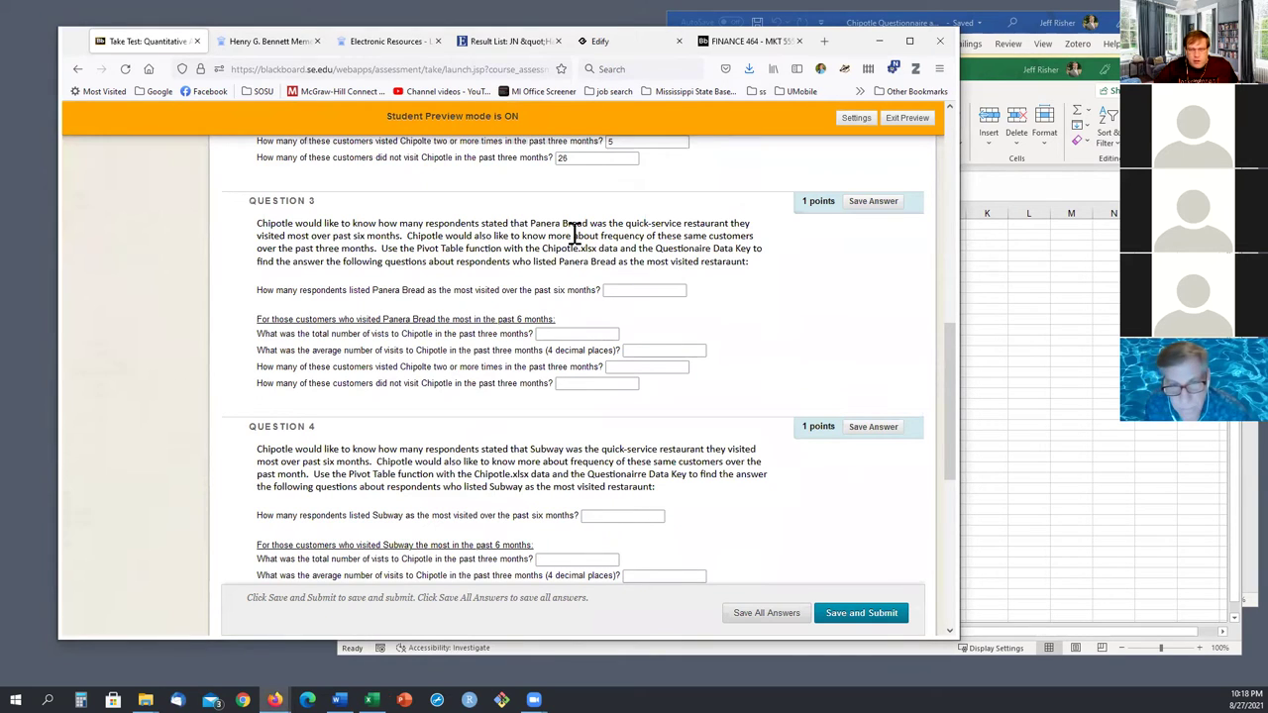
- Filter top1 to Panera and Panera bread, giving count 50, sum 33, average 0.66
{"action": "left_click", "coordinate": [609, 291]}
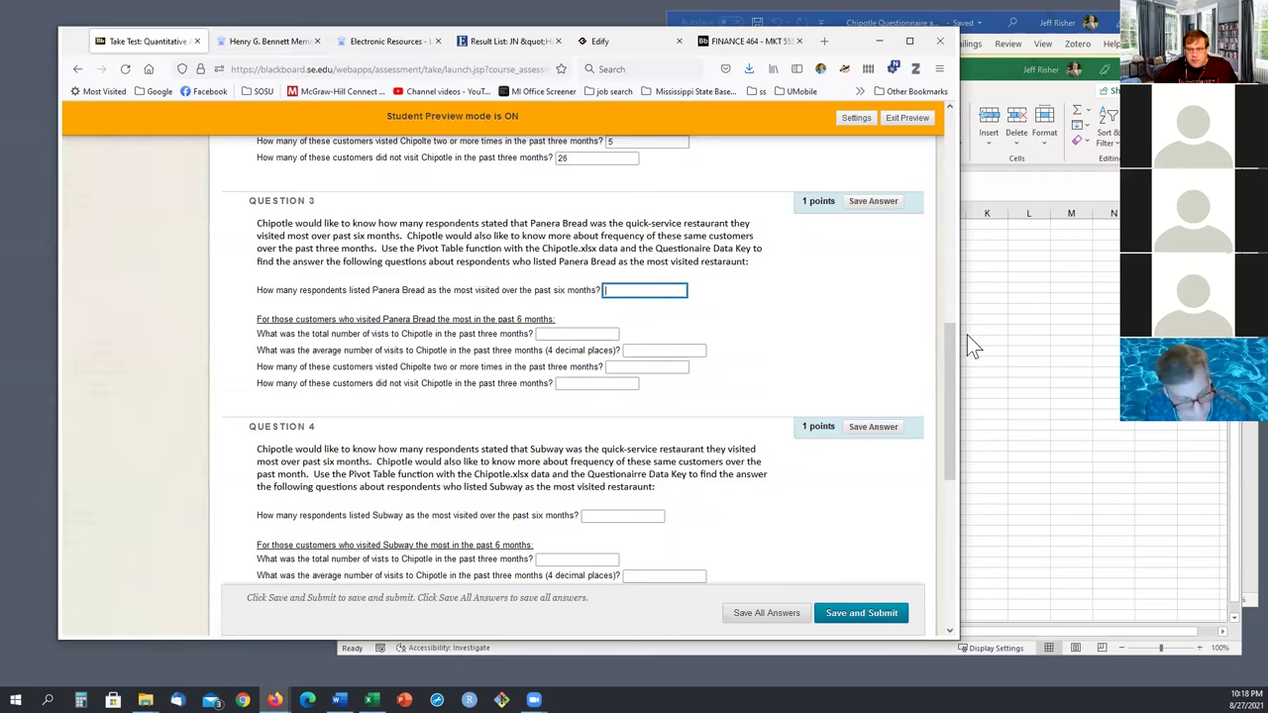
{"action": "left_click", "coordinate": [982, 336]}
{"action": "left_click", "coordinate": [510, 277]}
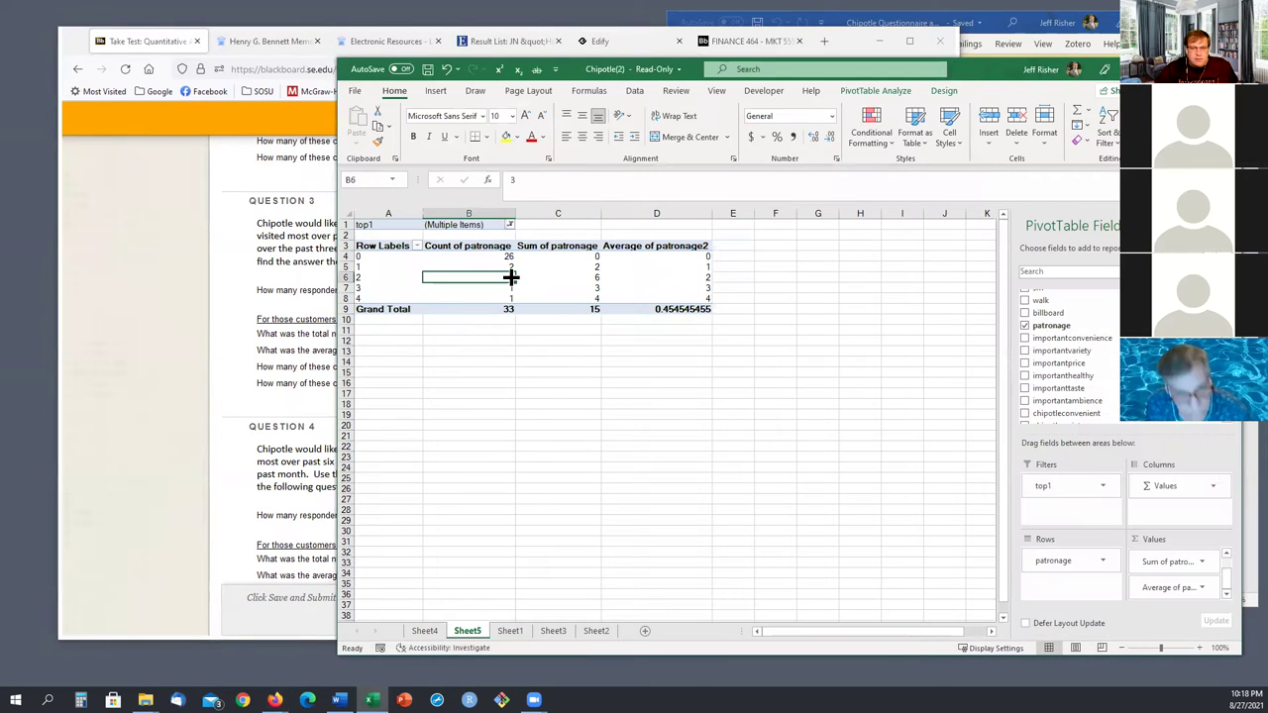
{"action": "left_click", "coordinate": [509, 225]}
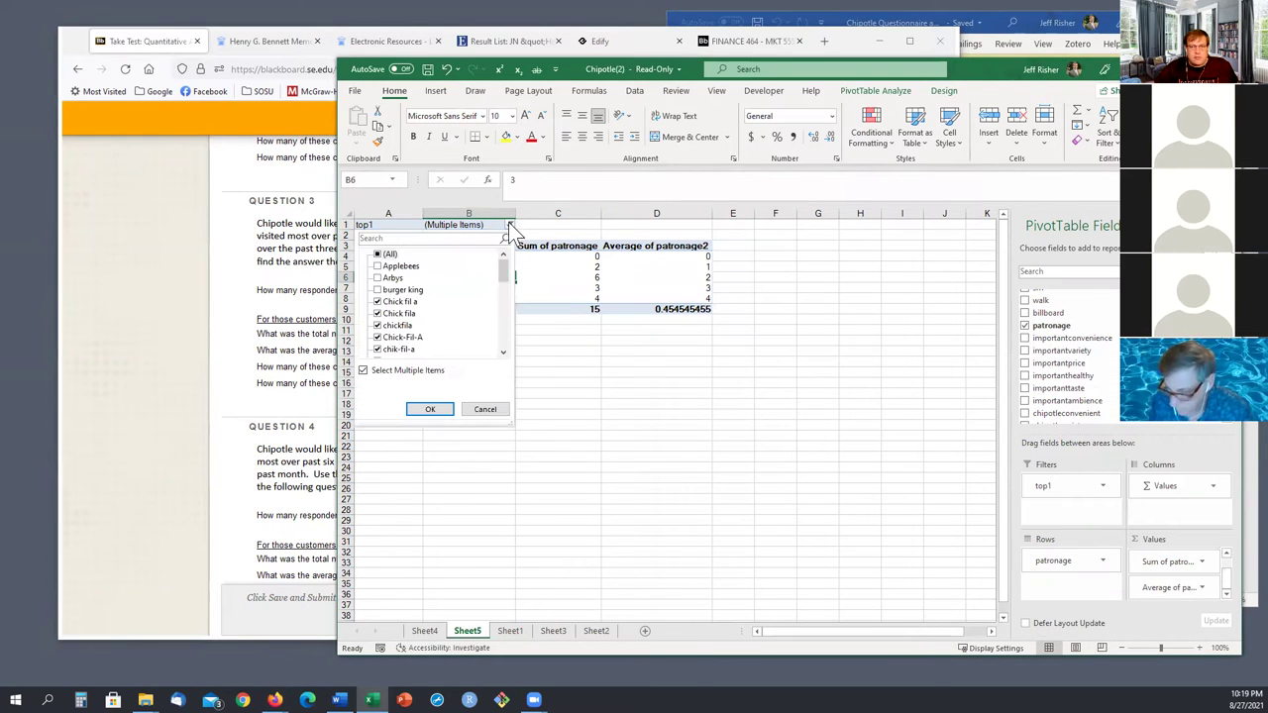
{"action": "left_click", "coordinate": [380, 256]}
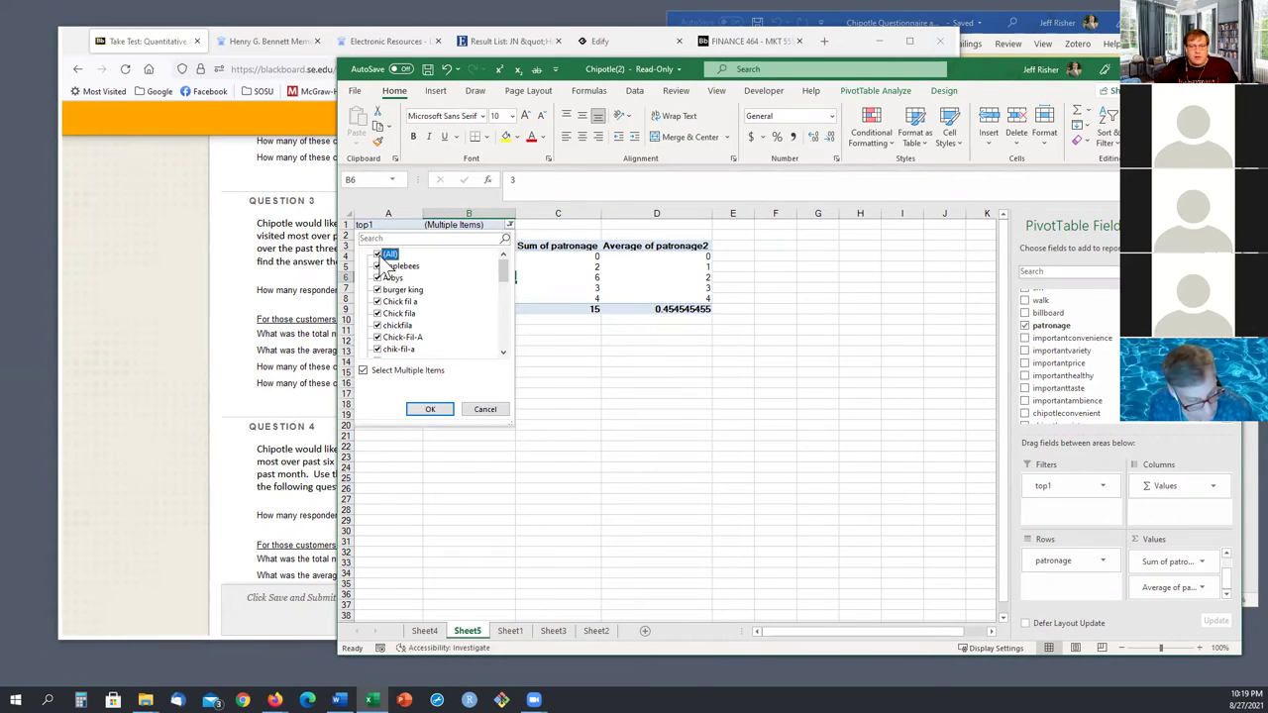
{"action": "left_click", "coordinate": [380, 256]}
{"action": "scroll", "coordinate": [443, 315], "scroll_direction": "down", "scroll_amount": 10}
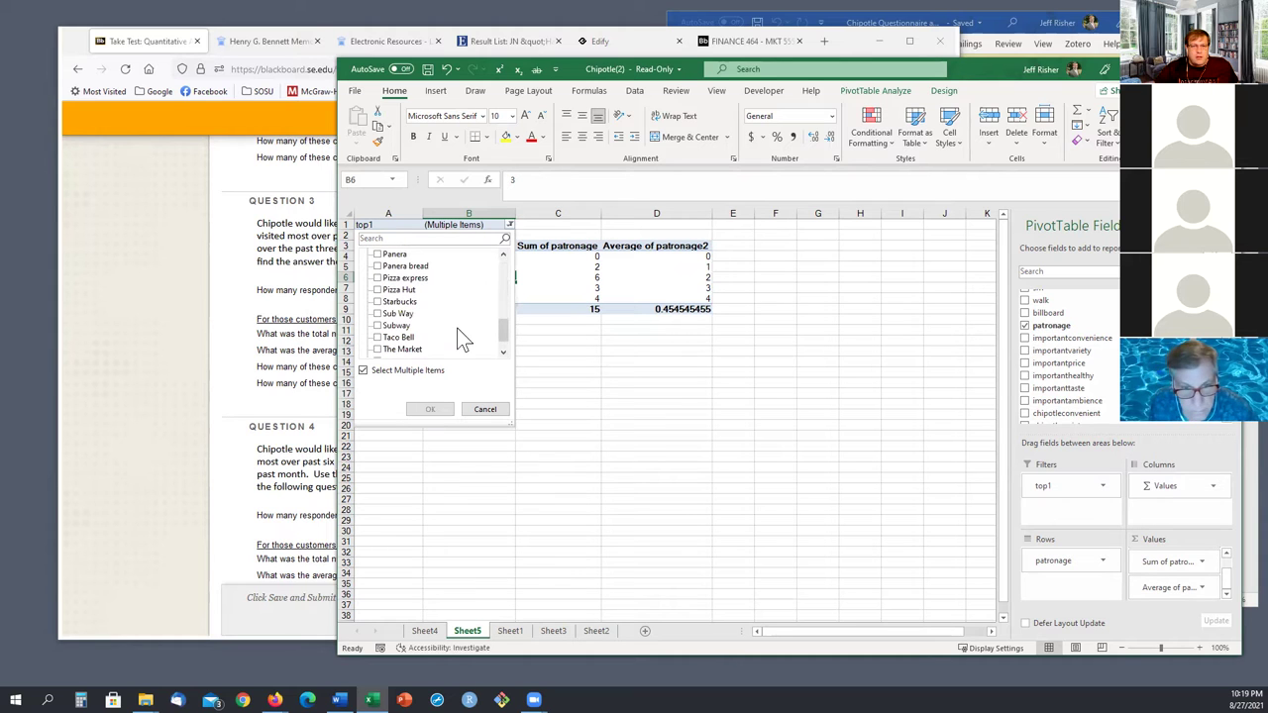
{"action": "scroll", "coordinate": [432, 327], "scroll_direction": "up", "scroll_amount": 1}
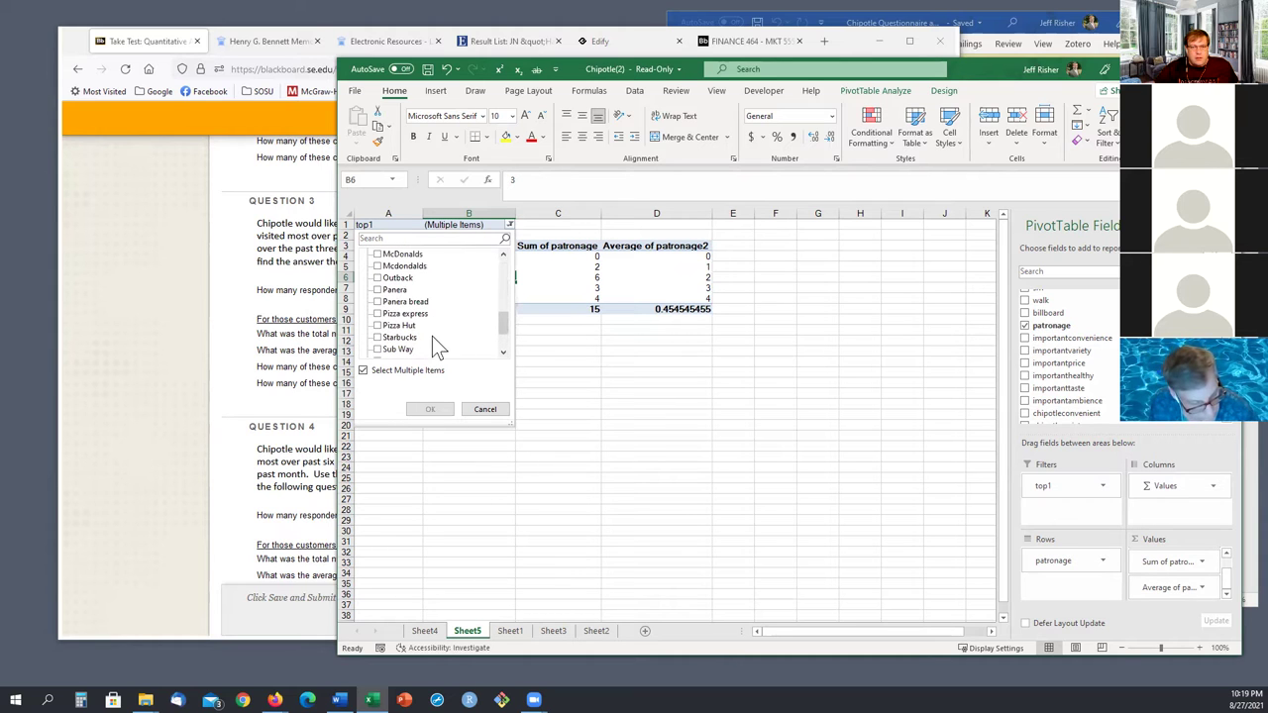
{"action": "left_click", "coordinate": [381, 289]}
{"action": "left_click", "coordinate": [378, 301]}
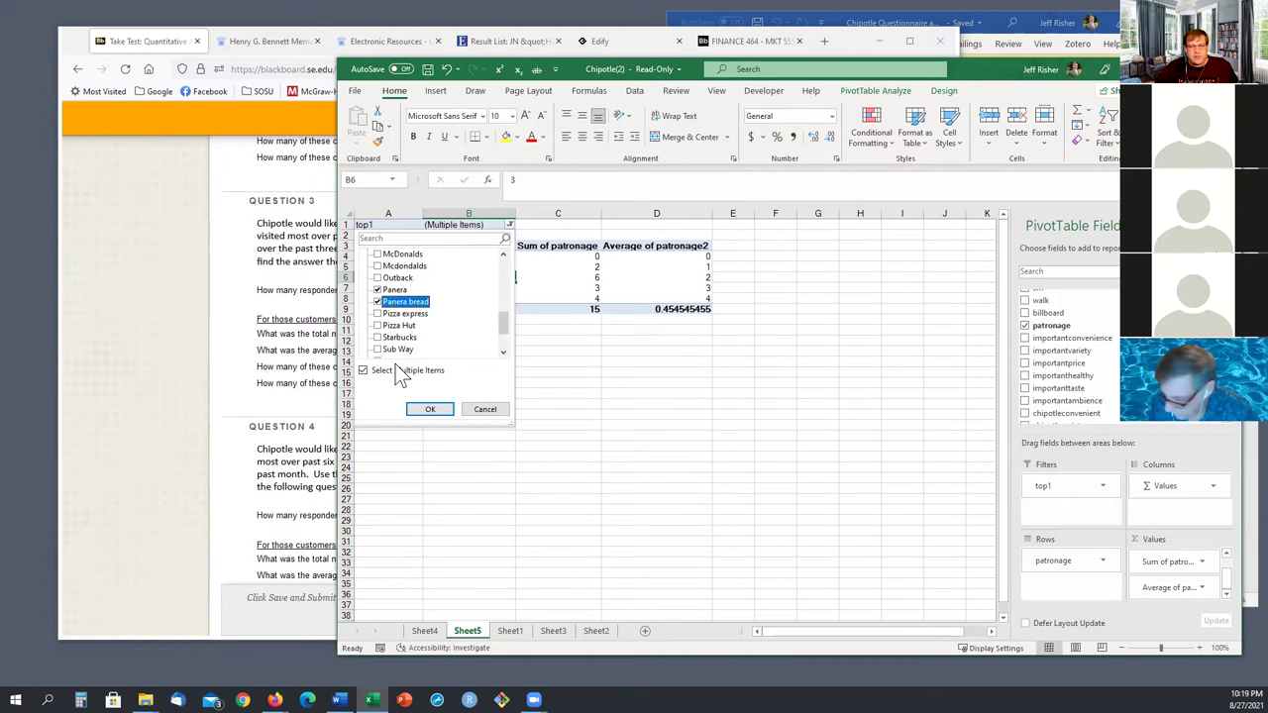
{"action": "left_click", "coordinate": [430, 409]}
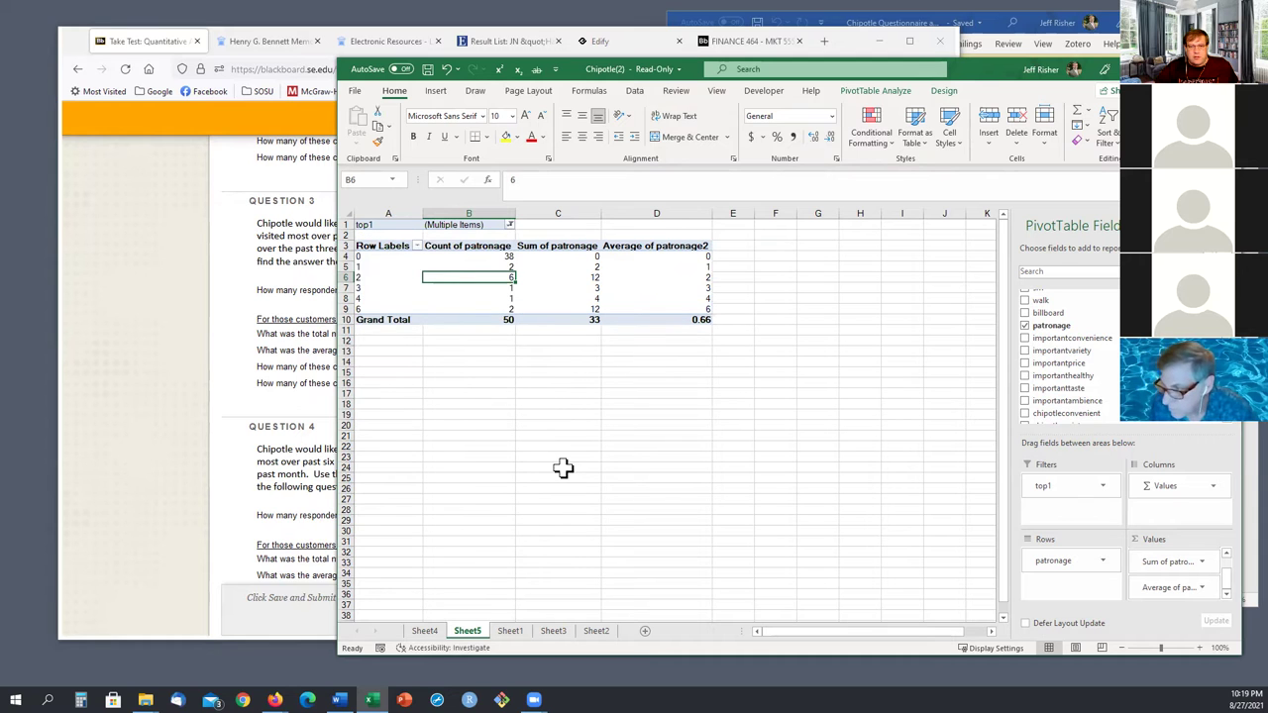
- Enter 50 as Question 3's Panera Bread respondent count, from the Grand Total
{"action": "left_click", "coordinate": [466, 361]}
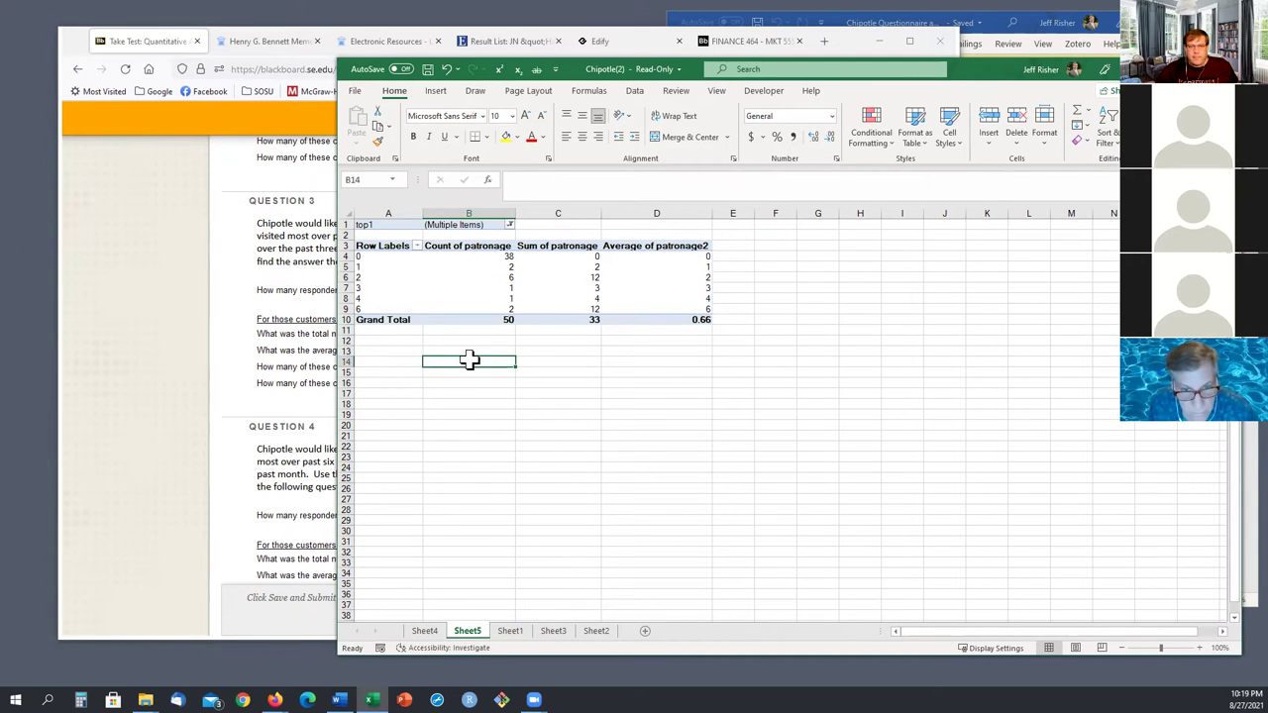
{"action": "left_click", "coordinate": [469, 319]}
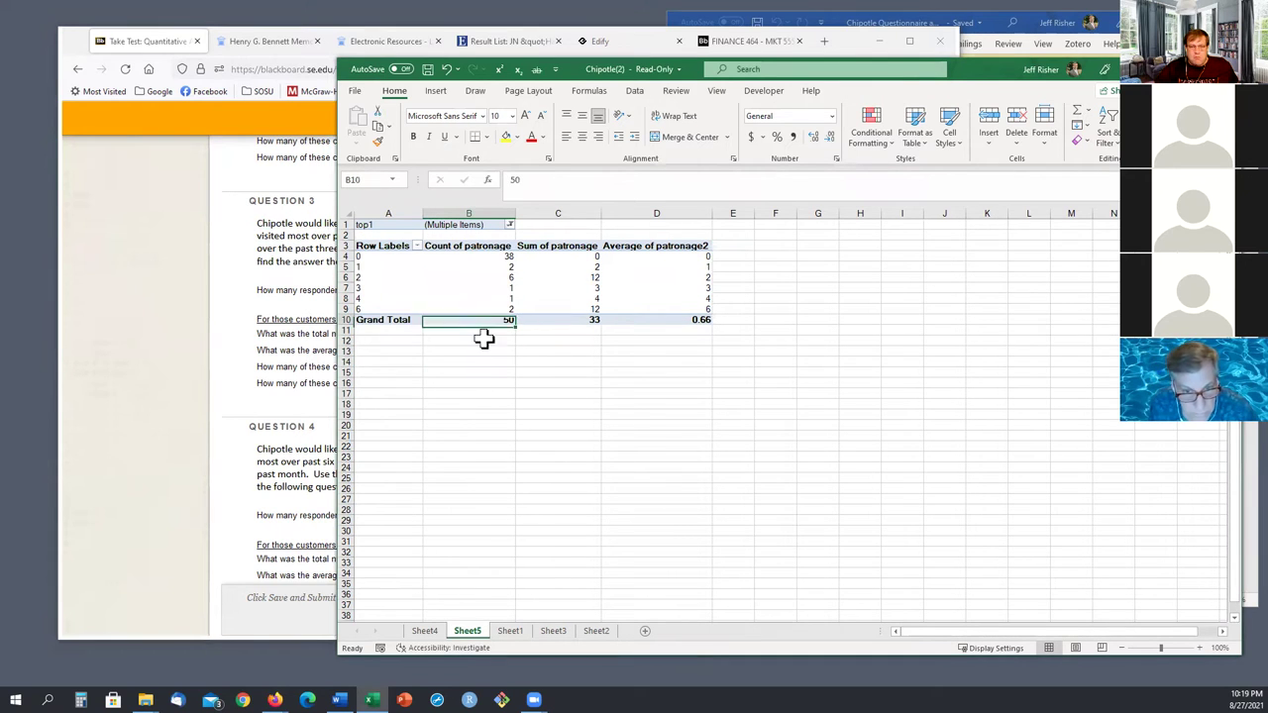
{"action": "left_click", "coordinate": [325, 388]}
{"action": "left_click", "coordinate": [579, 334]}
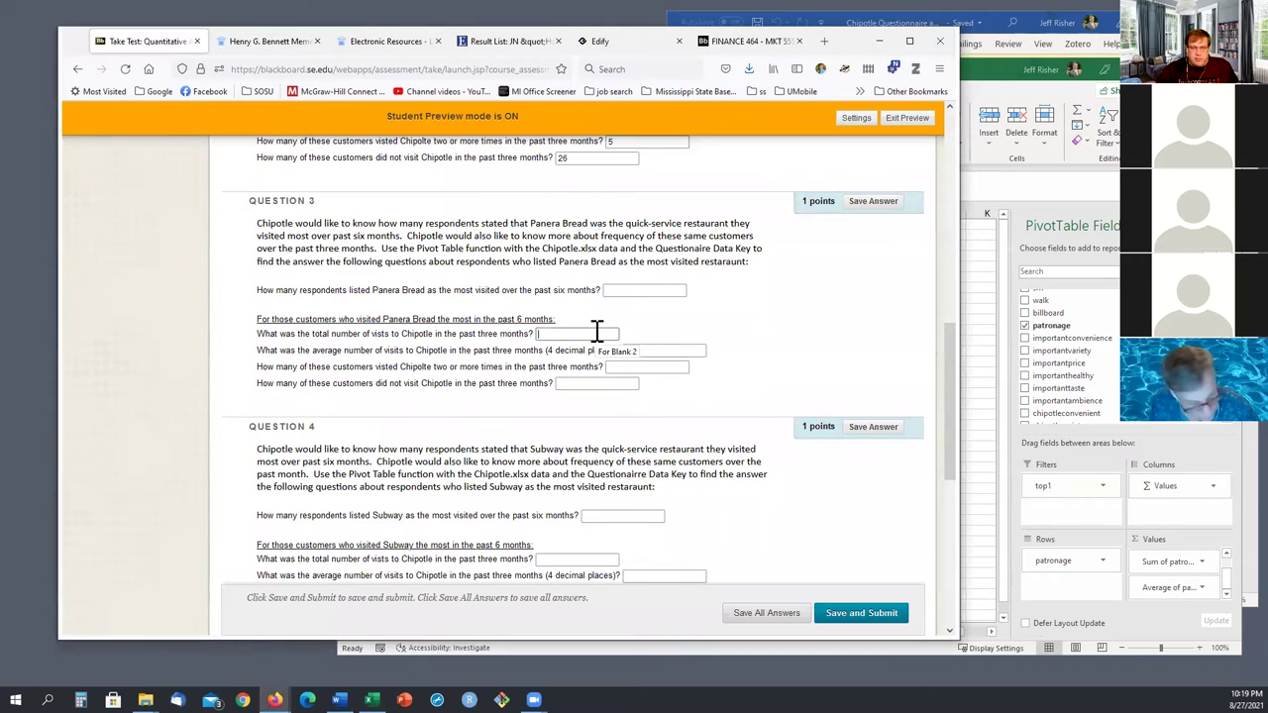
{"action": "left_click", "coordinate": [628, 289]}
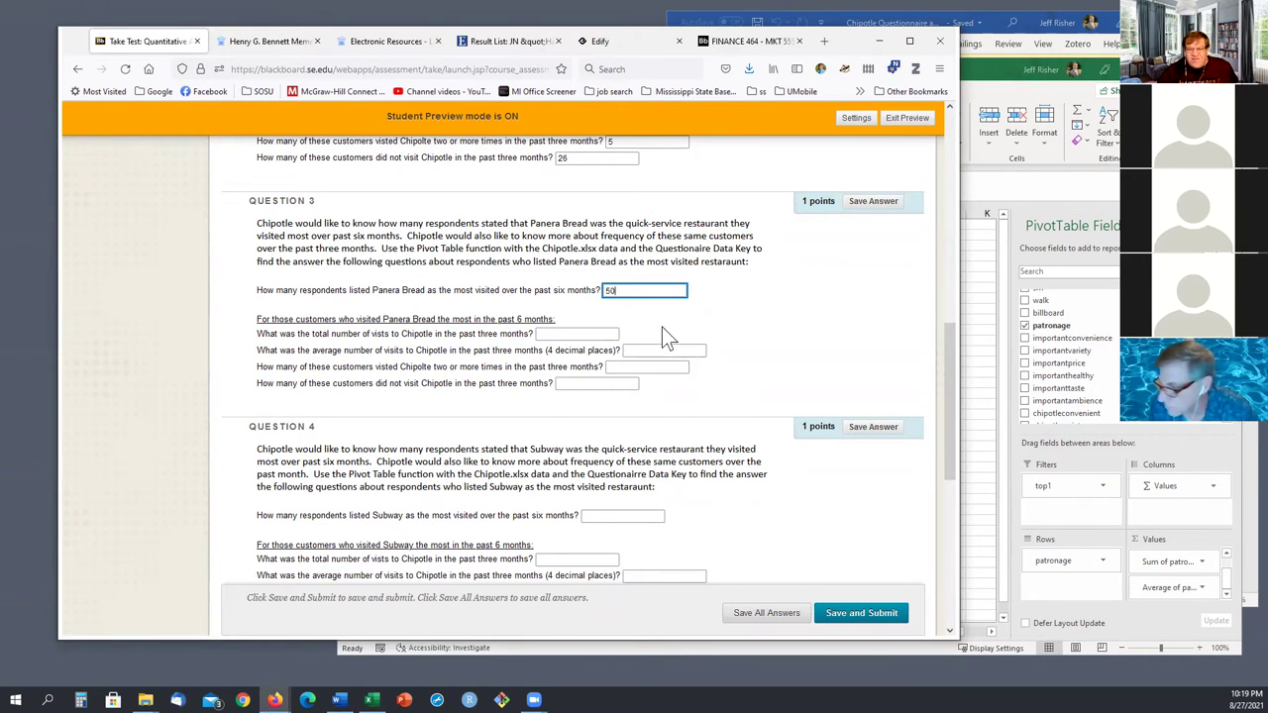
{"action": "left_click", "coordinate": [588, 332]}
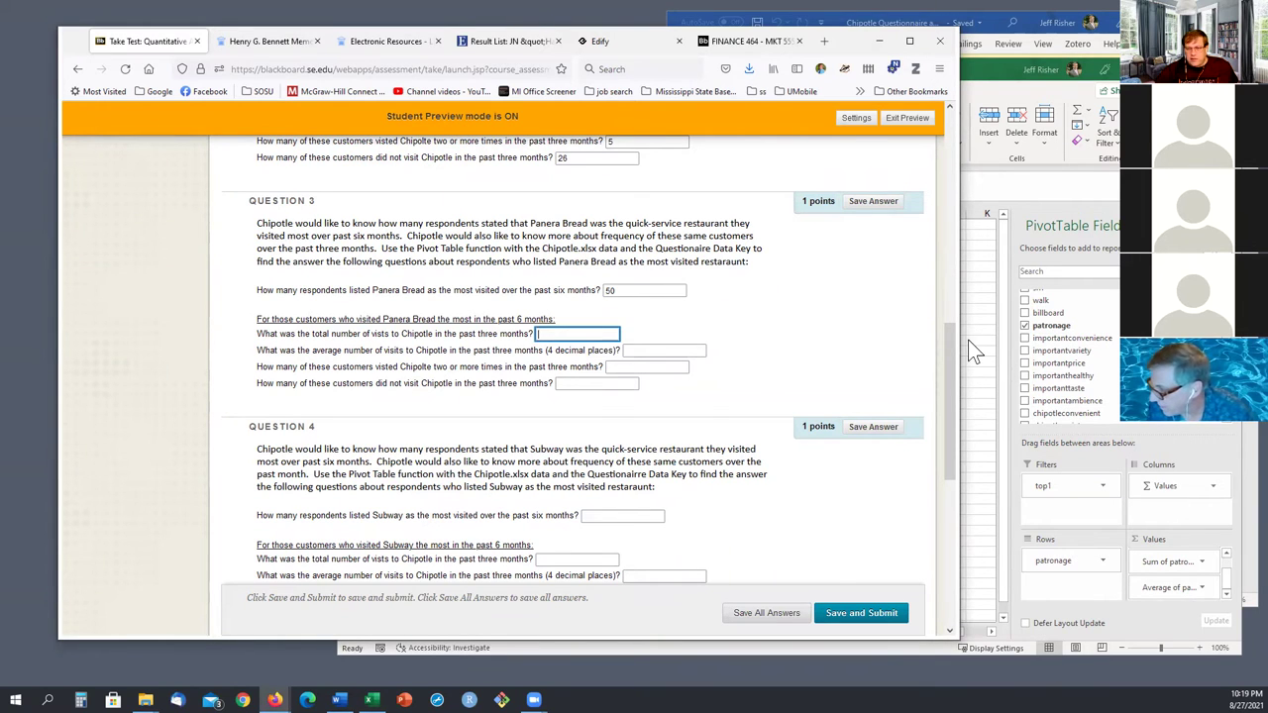
- Enter 33 as Question 3's total Chipotle visits, then check the 0.66 average
{"action": "left_click", "coordinate": [970, 349]}
{"action": "left_click", "coordinate": [557, 329]}
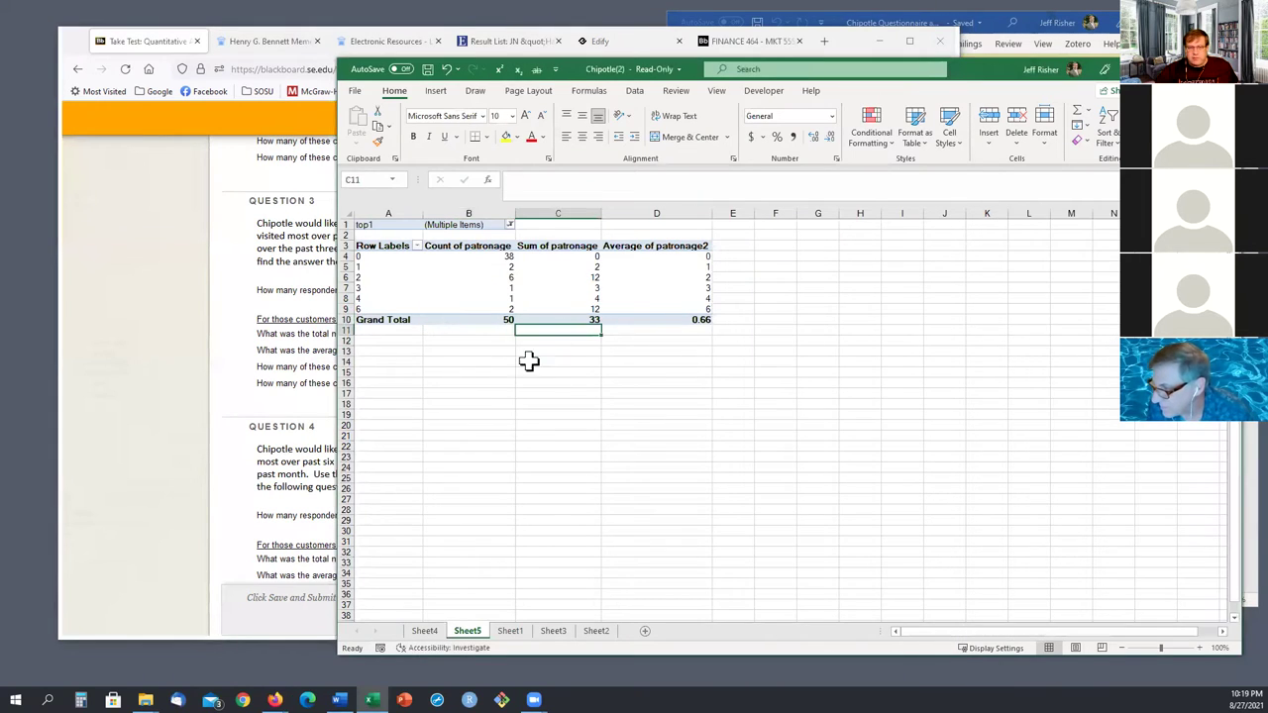
{"action": "left_click", "coordinate": [280, 383]}
{"action": "left_click", "coordinate": [569, 334]}
{"action": "type", "text": "33"}
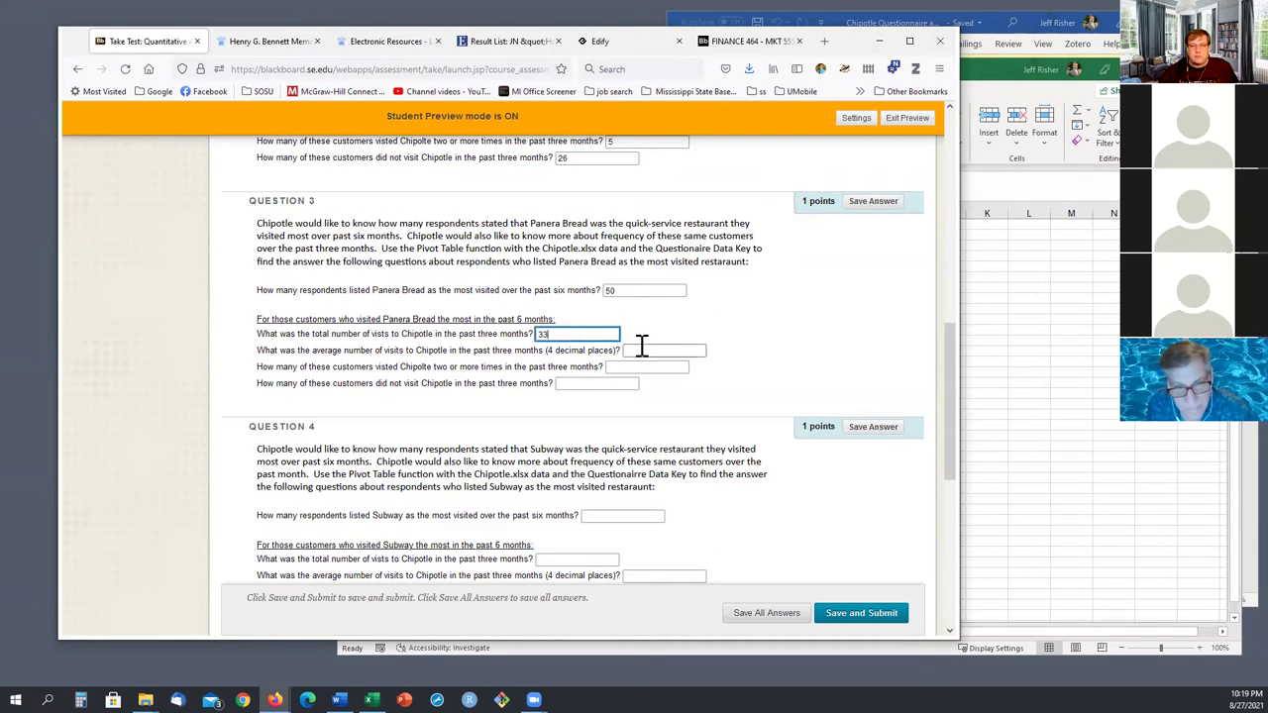
{"action": "left_click", "coordinate": [640, 350]}
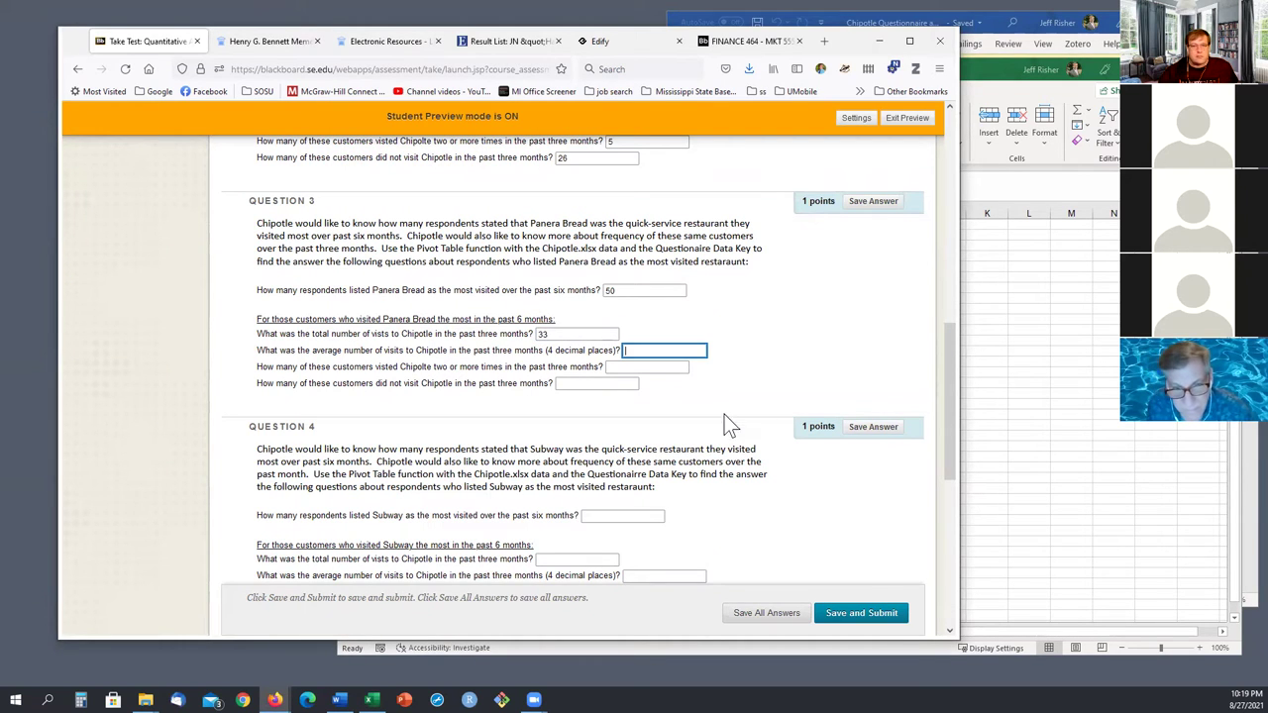
{"action": "left_click", "coordinate": [1083, 443]}
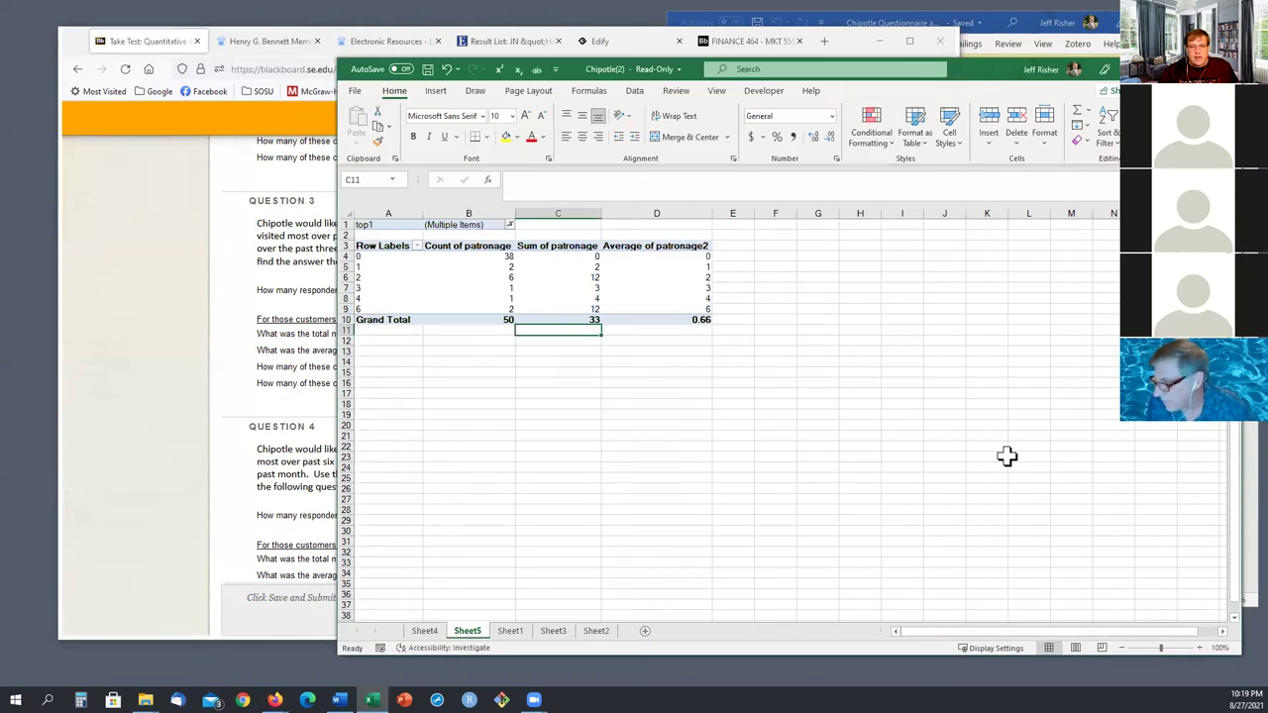
{"action": "left_click", "coordinate": [698, 319]}
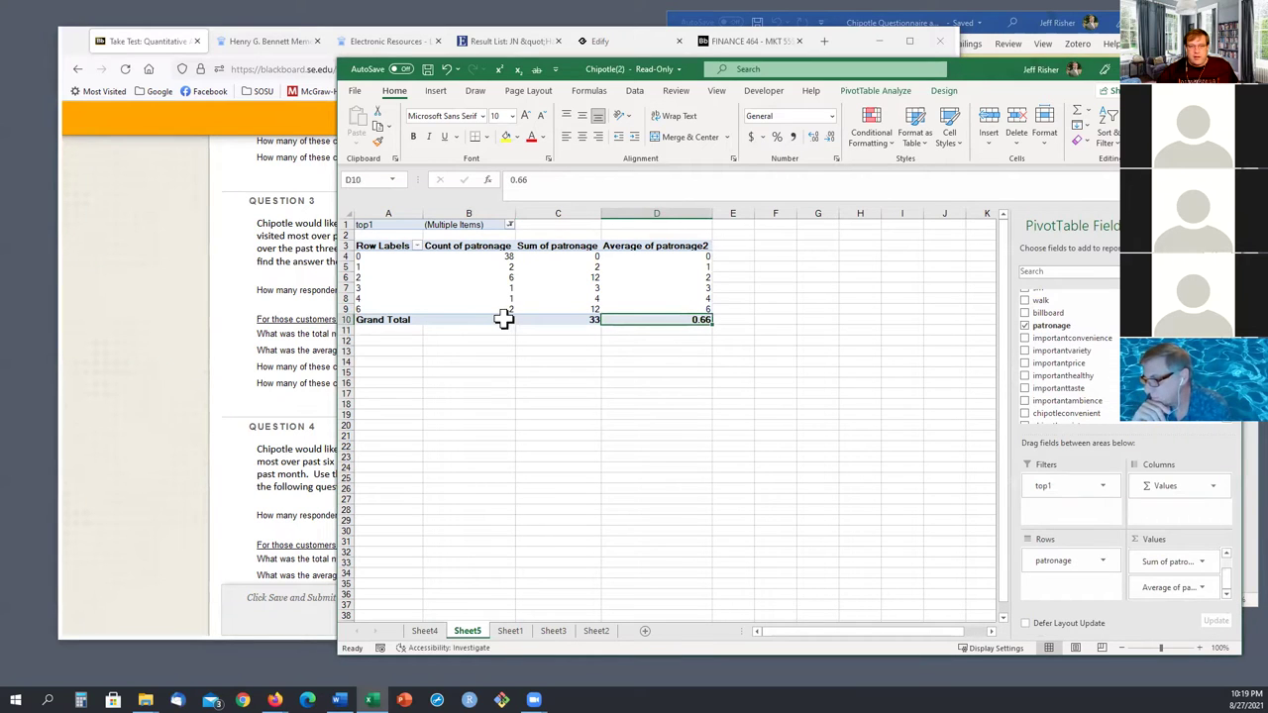
{"action": "mouse_move", "coordinate": [446, 283]}
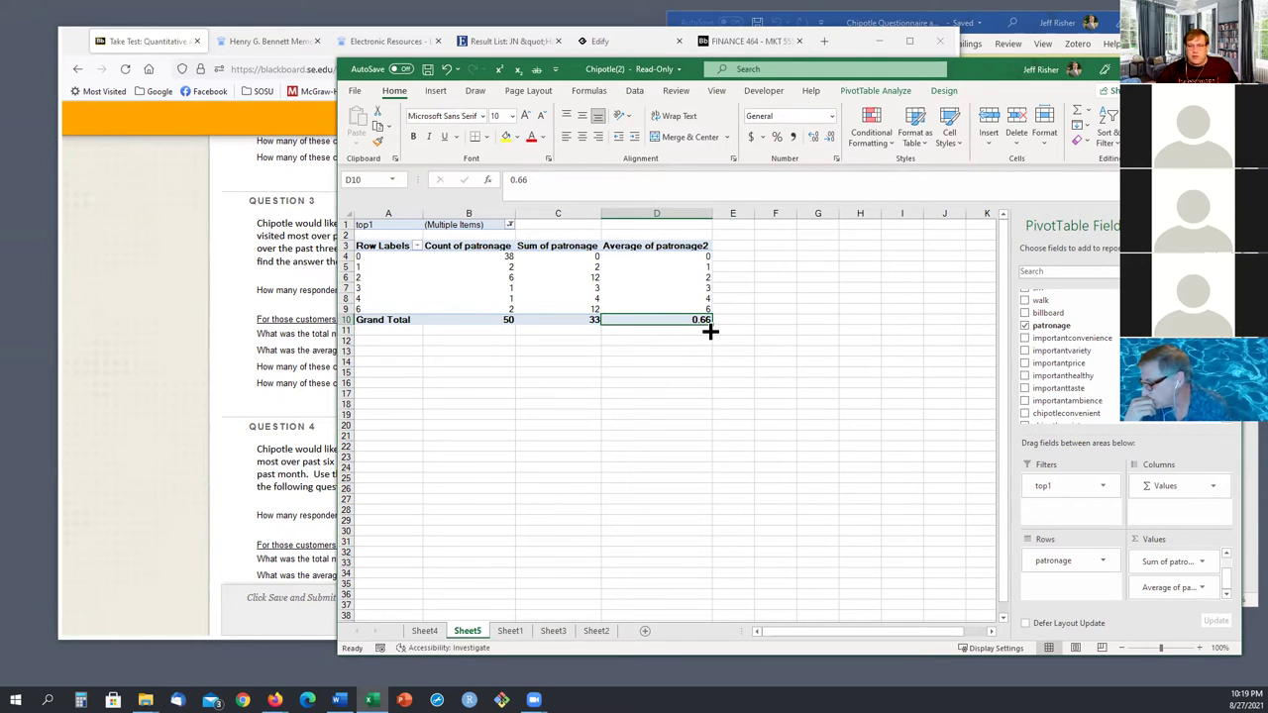
{"action": "left_click", "coordinate": [329, 384]}
- Enter 0.6600 as Question 3's average visits, then recheck the sum of 33
{"action": "left_click", "coordinate": [626, 351]}
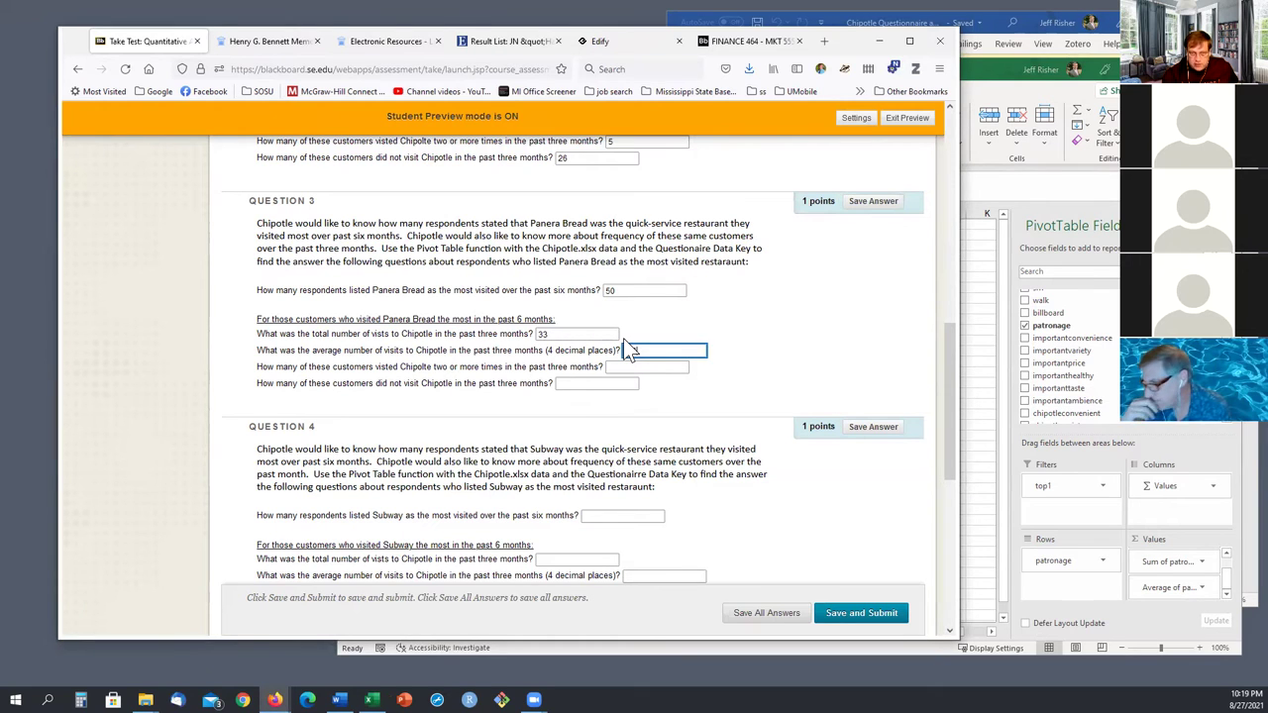
{"action": "type", "text": "0.6600"}
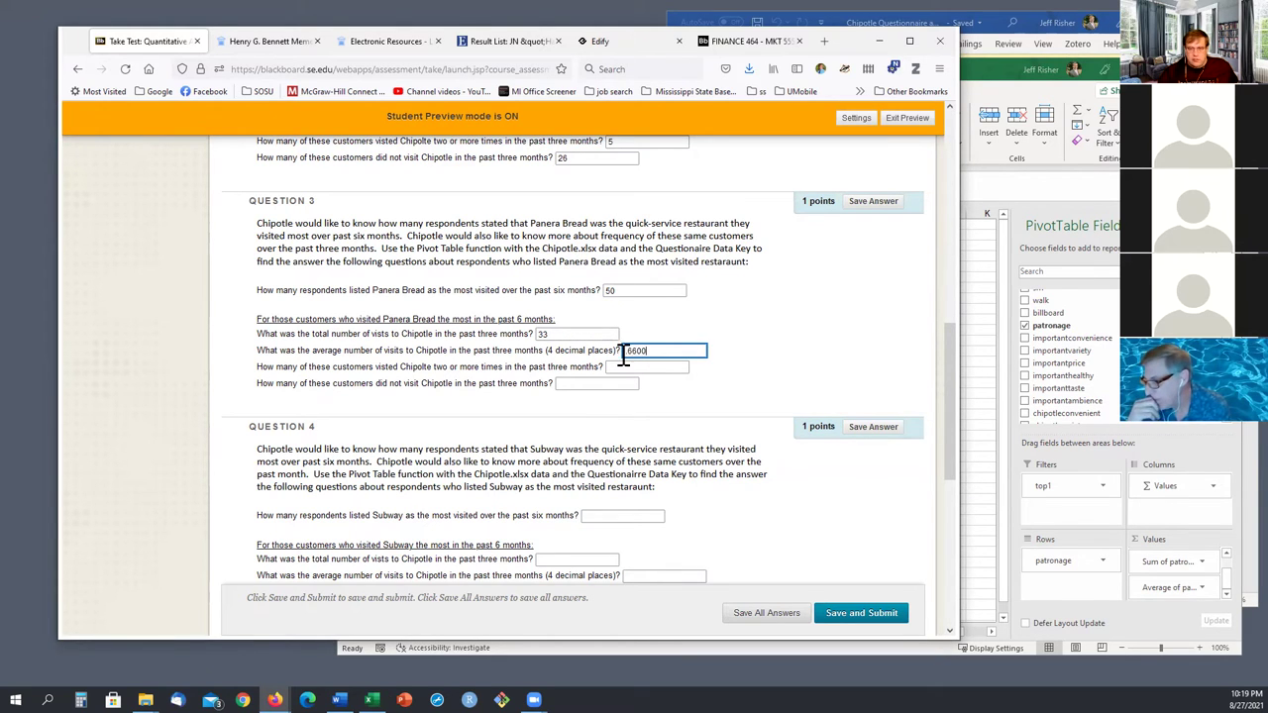
{"action": "key", "text": "Tab"}
{"action": "left_click", "coordinate": [982, 342]}
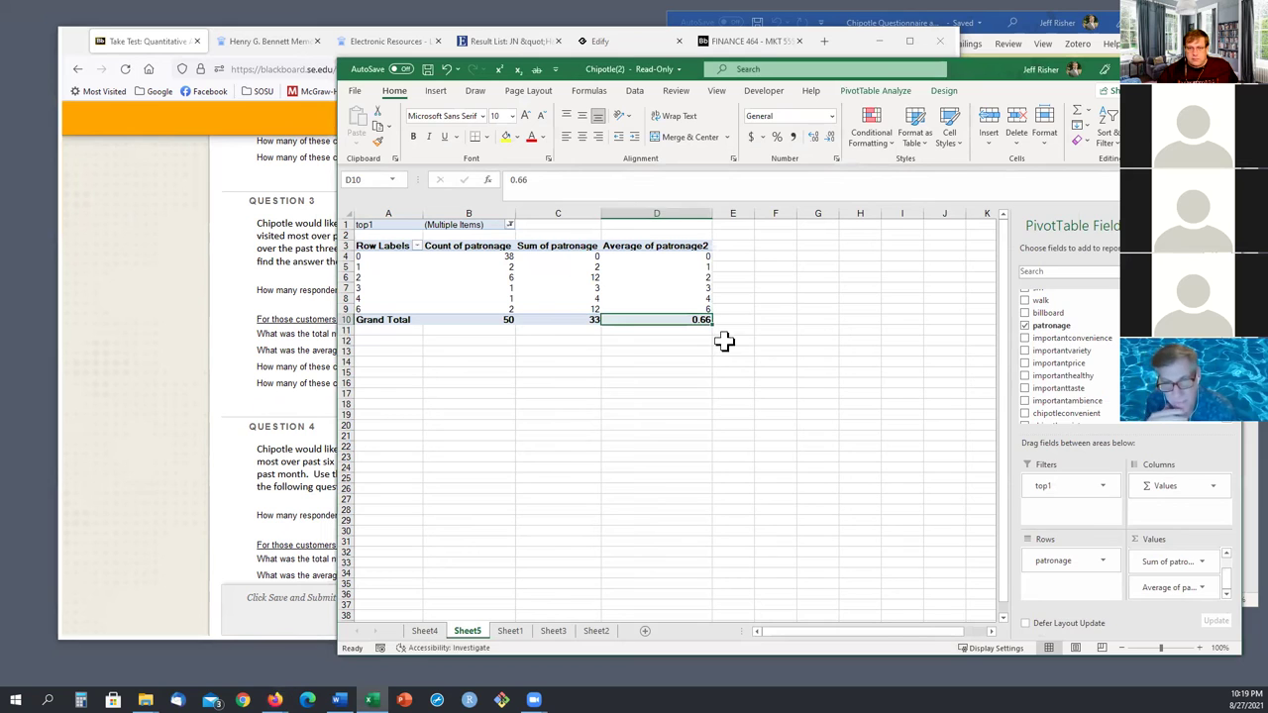
{"action": "left_click", "coordinate": [733, 362]}
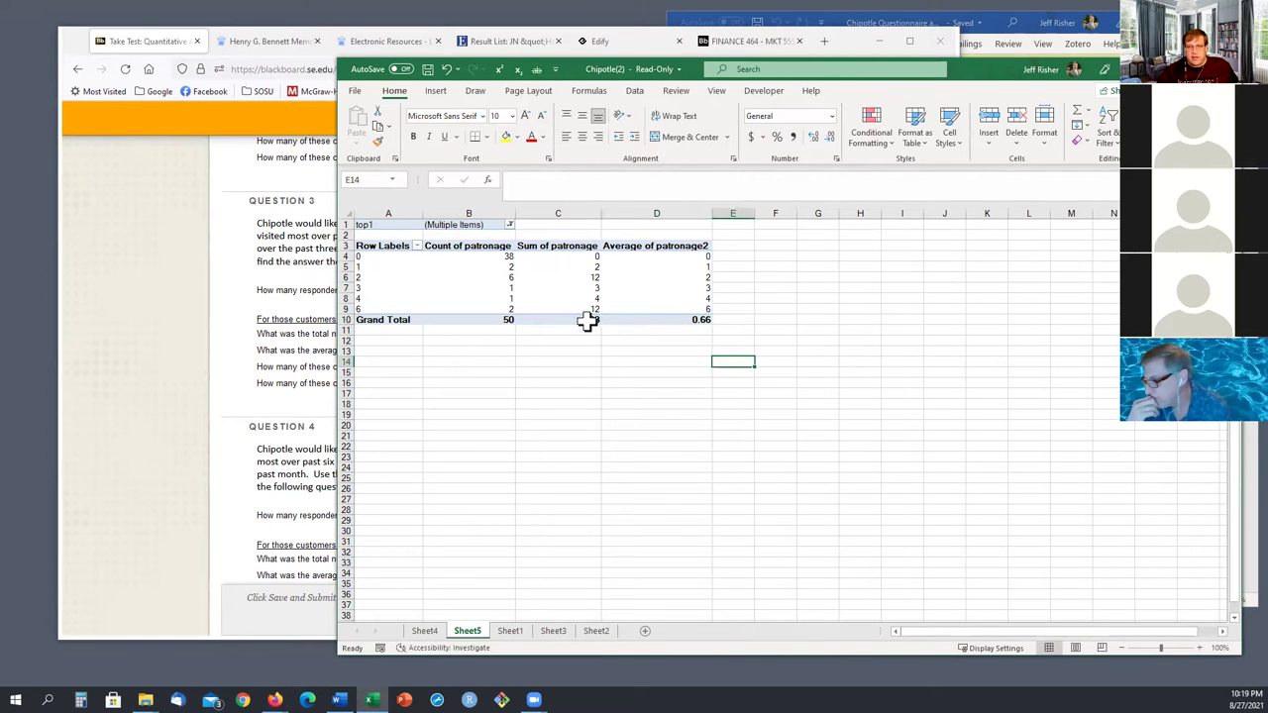
{"action": "left_click", "coordinate": [583, 375]}
{"action": "left_click", "coordinate": [580, 319]}
- Enter 10 as the customers visiting two or more times, from the 2- and 3-visit counts
{"action": "left_click", "coordinate": [281, 426]}
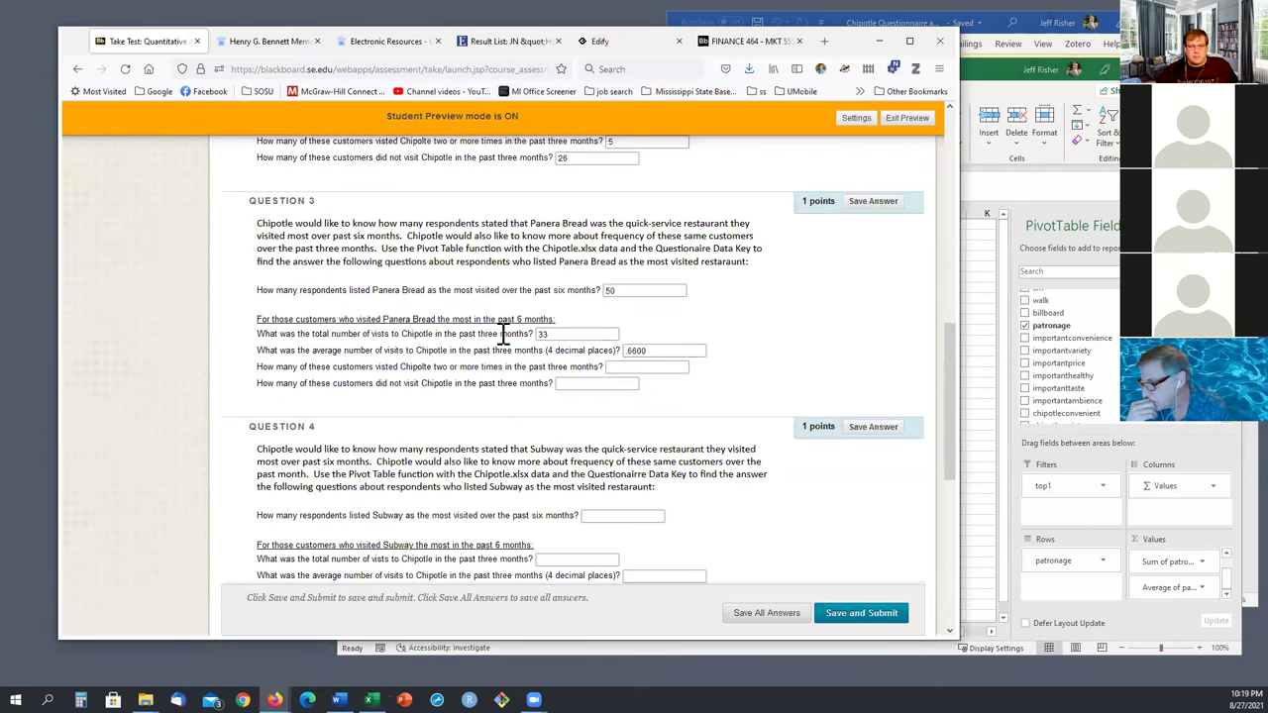
{"action": "left_click", "coordinate": [634, 368]}
{"action": "left_click", "coordinate": [967, 389]}
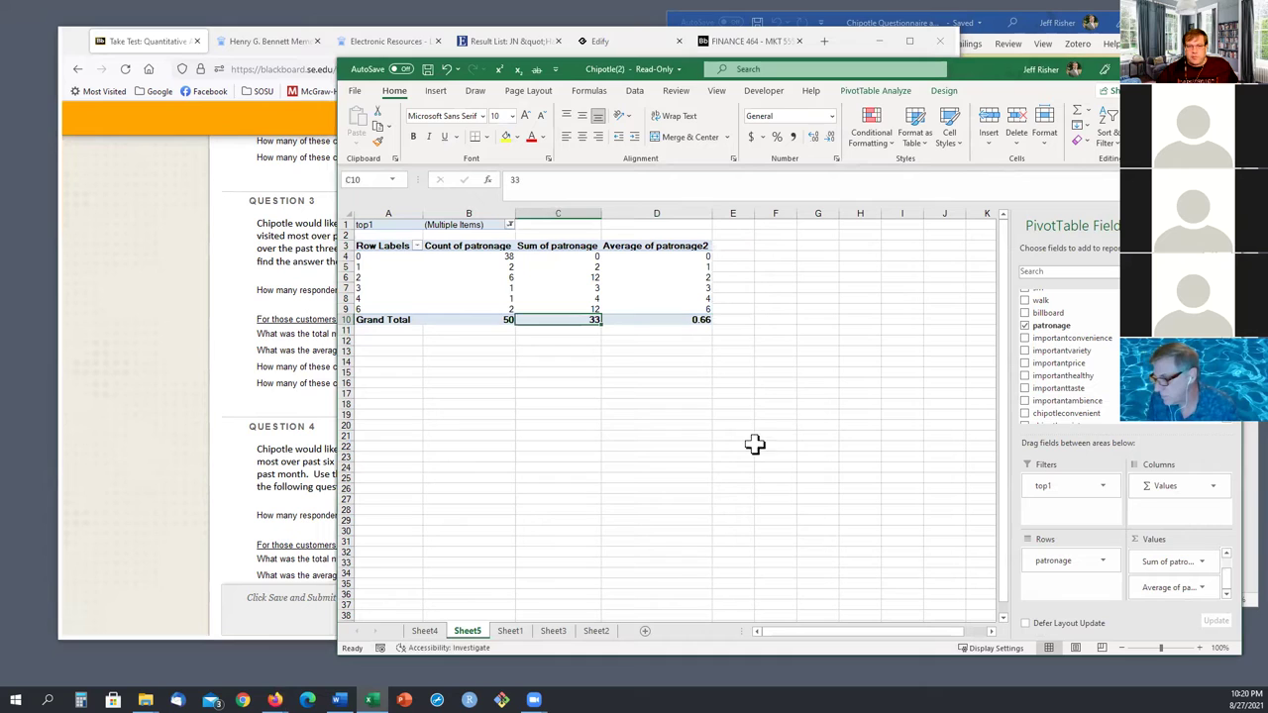
{"action": "left_click", "coordinate": [507, 277]}
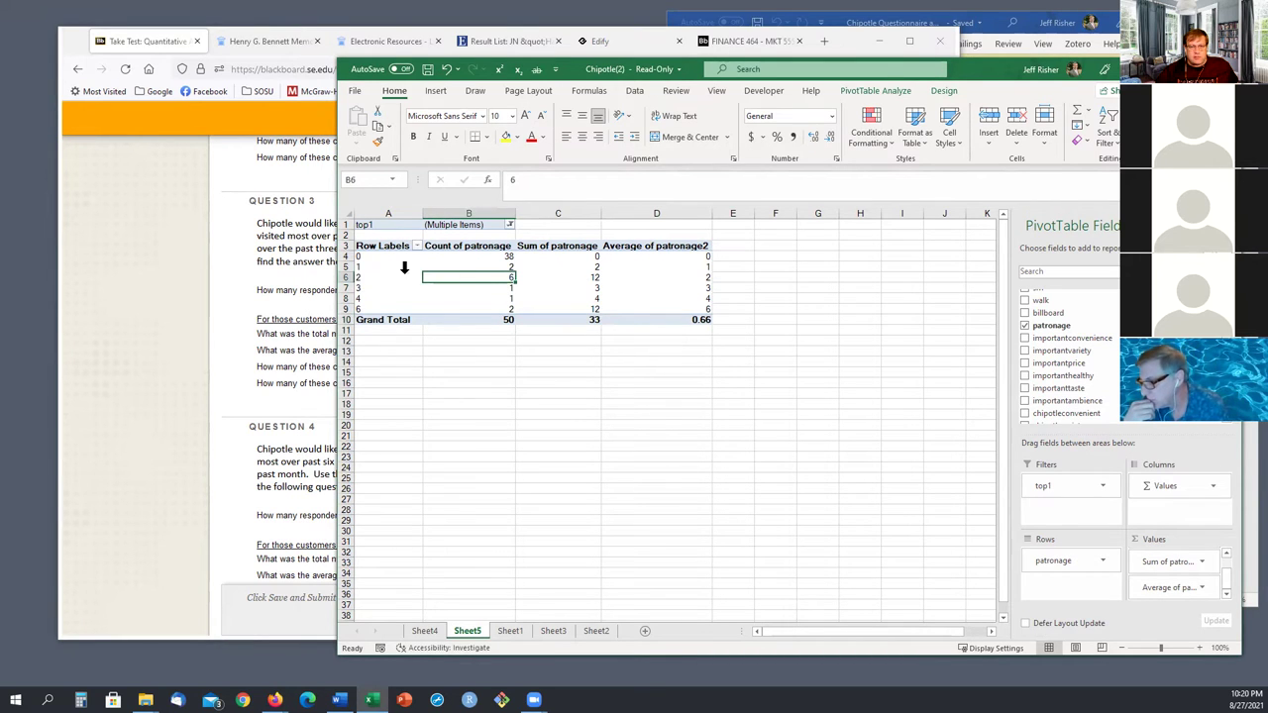
{"action": "left_click", "coordinate": [501, 289]}
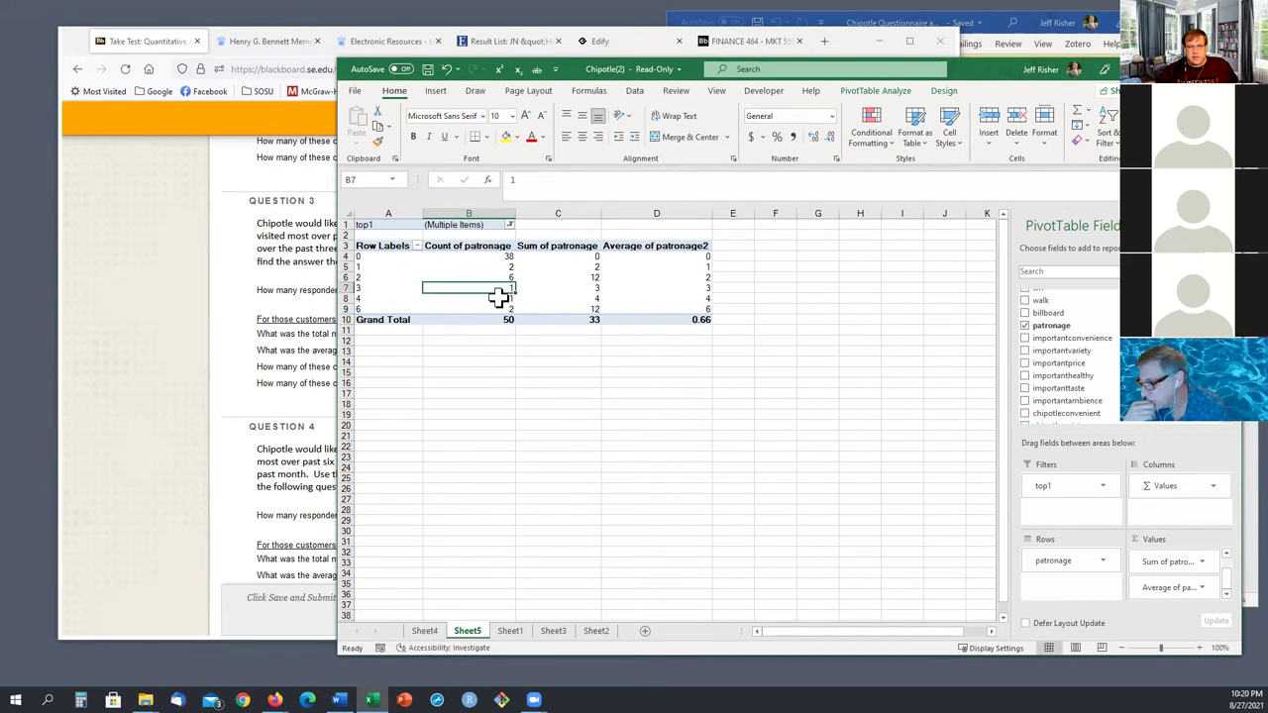
{"action": "left_click", "coordinate": [302, 401]}
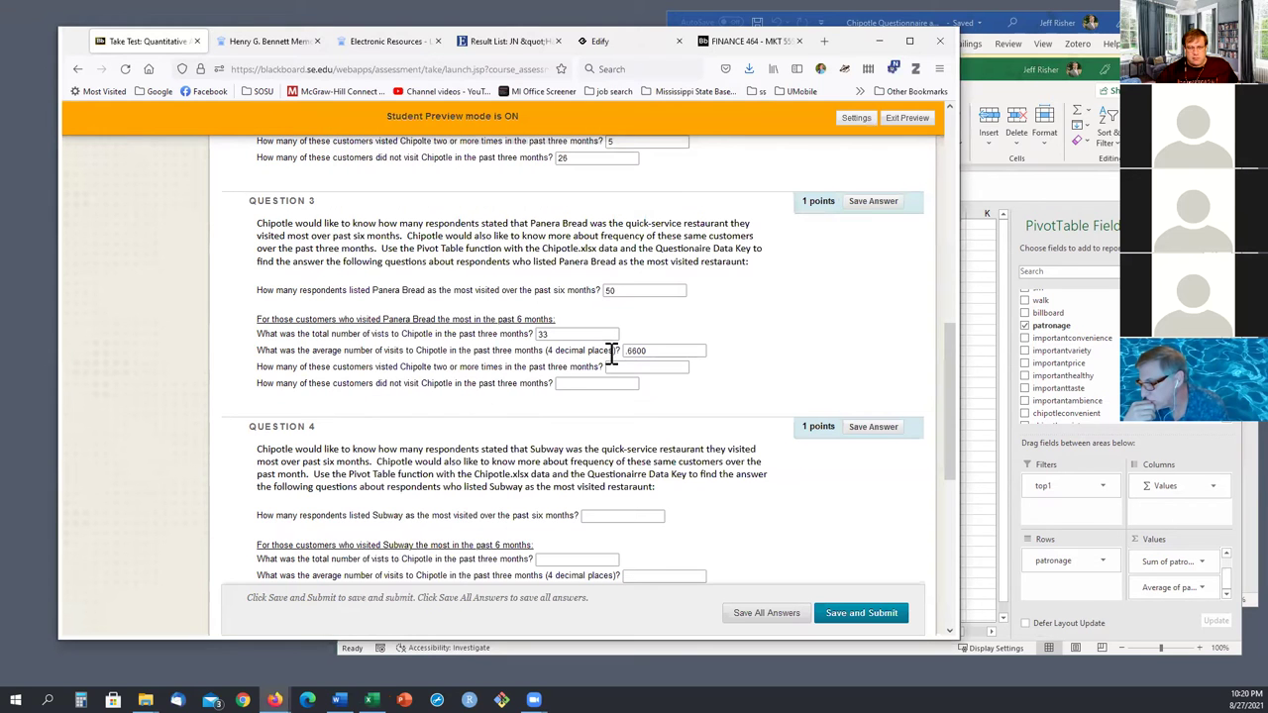
{"action": "left_click", "coordinate": [614, 367]}
{"action": "type", "text": "1"}
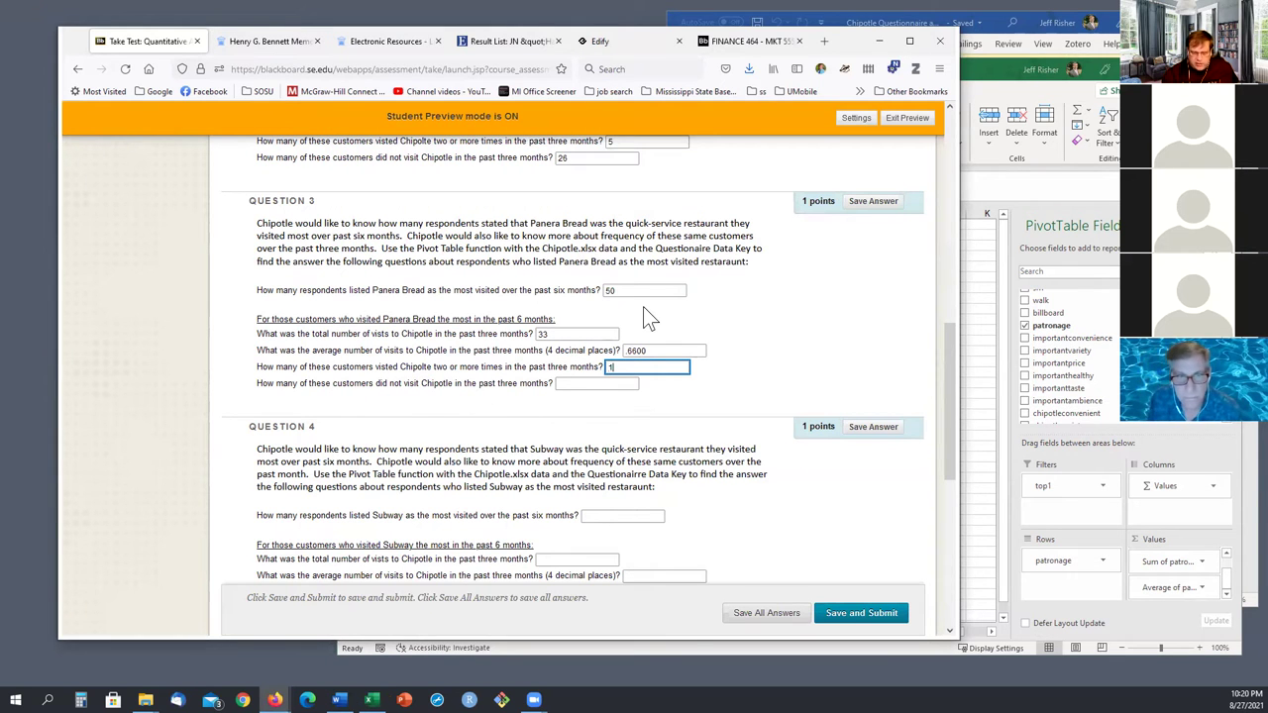
{"action": "type", "text": "0"}
- Enter 38 as the number of Panera respondents who did not visit
{"action": "left_click", "coordinate": [620, 383]}
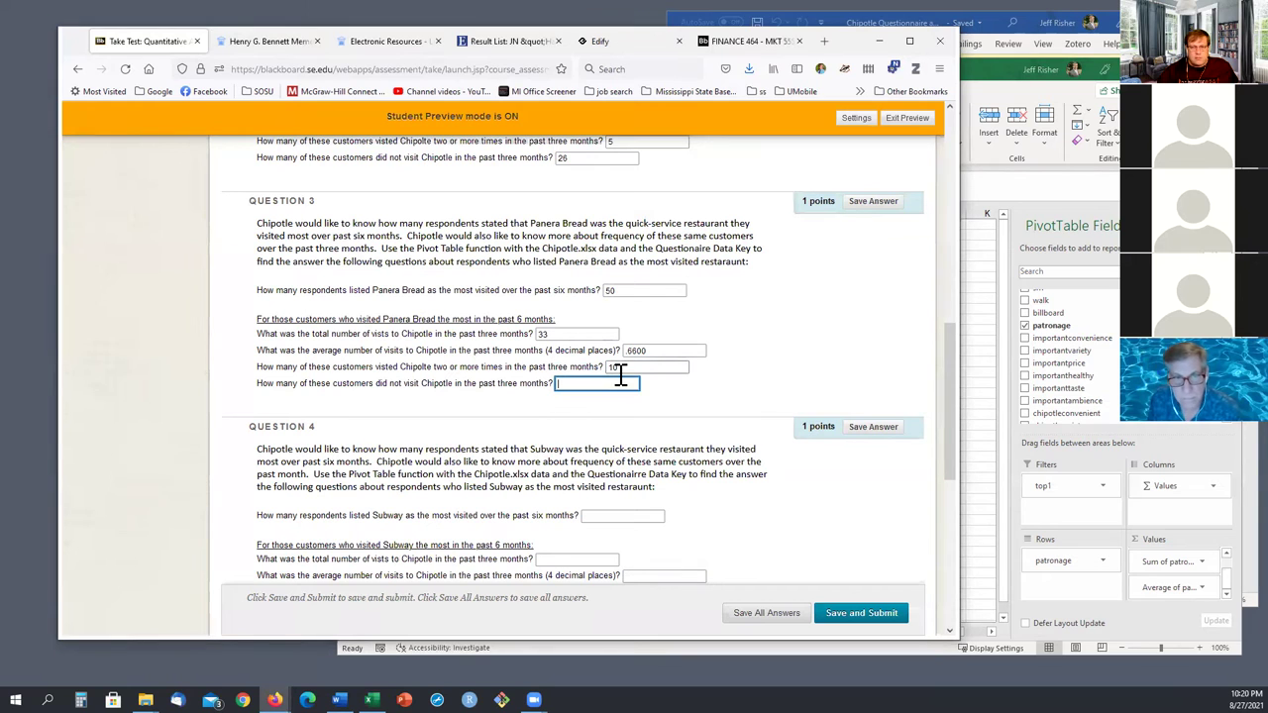
{"action": "left_click", "coordinate": [986, 432]}
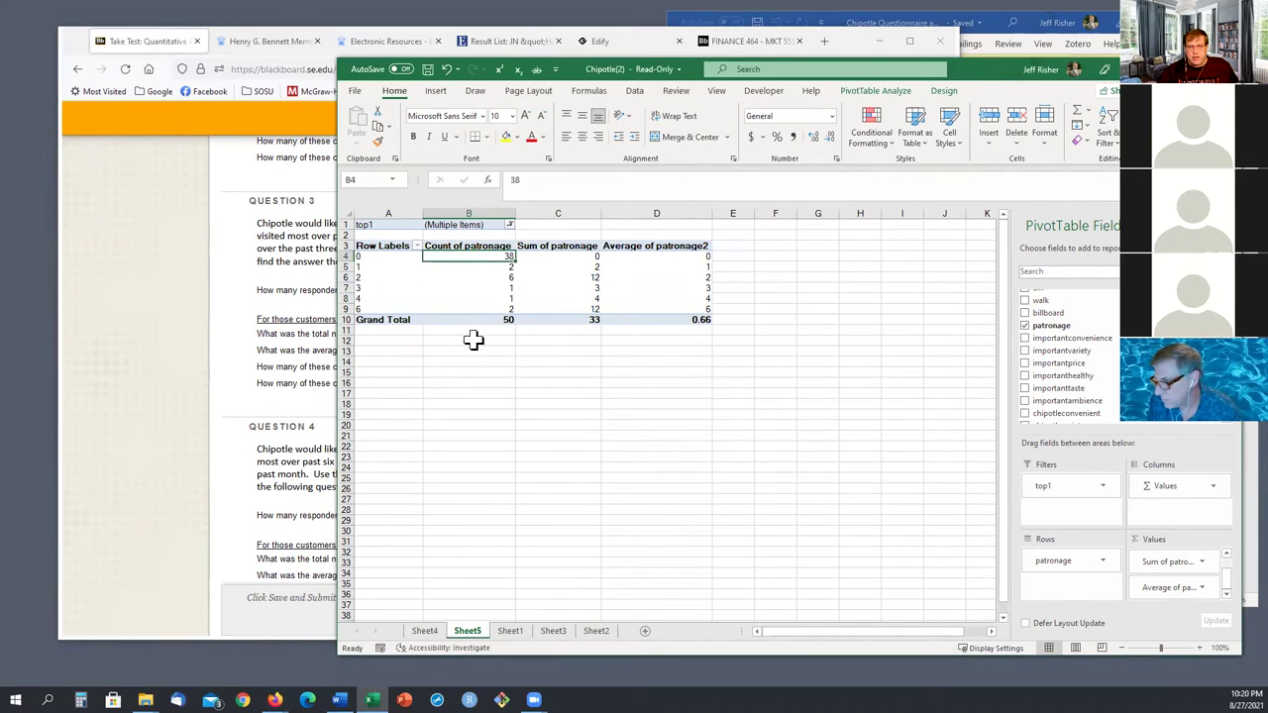
{"action": "left_click", "coordinate": [305, 417]}
{"action": "left_click", "coordinate": [589, 384]}
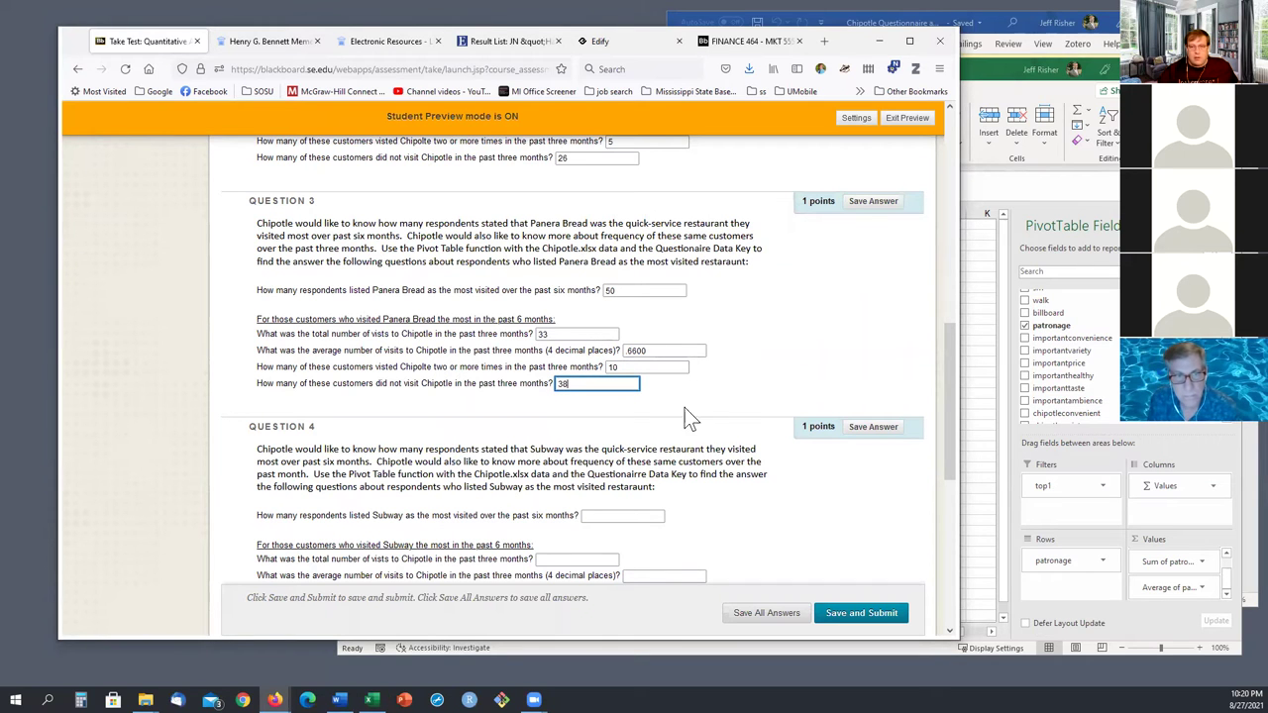
{"action": "left_click", "coordinate": [732, 416]}
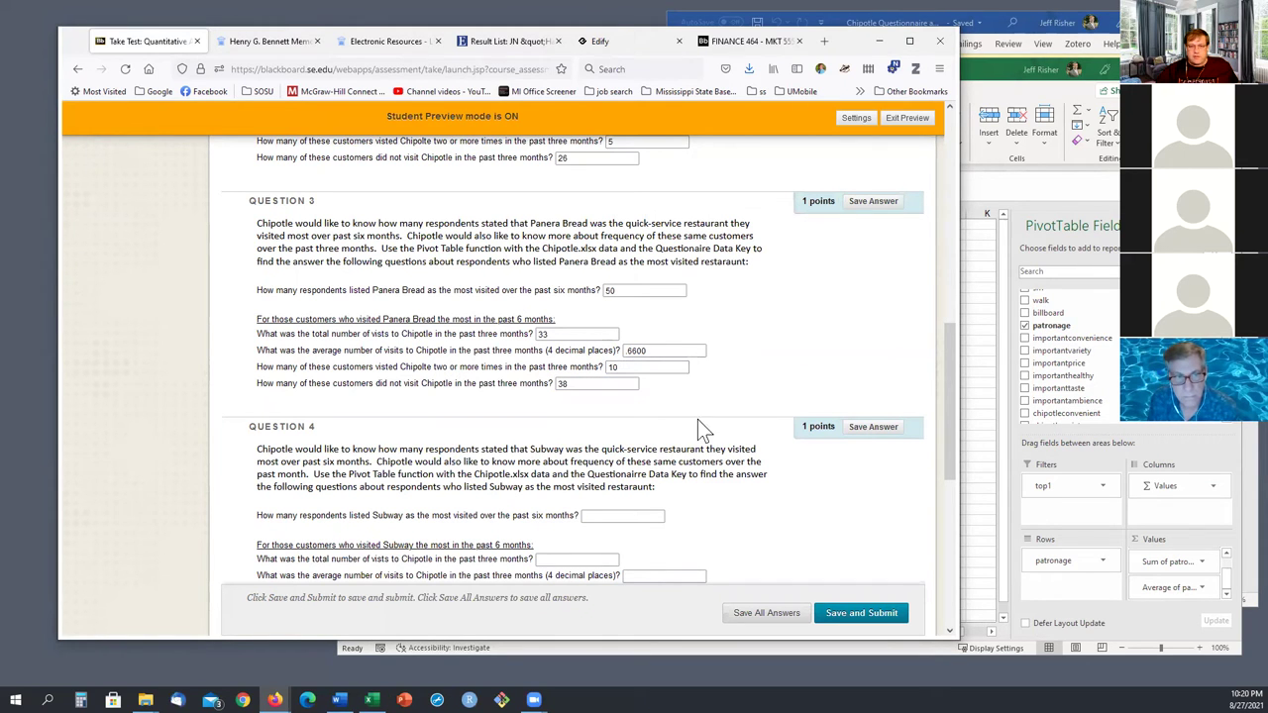
- Move to Question 4's first answer box, then switch back to the pivot table workbook
{"action": "scroll", "coordinate": [698, 419], "scroll_direction": "down", "scroll_amount": 5}
{"action": "key", "text": "Tab"}
{"action": "scroll", "coordinate": [722, 365], "scroll_direction": "up", "scroll_amount": 1}
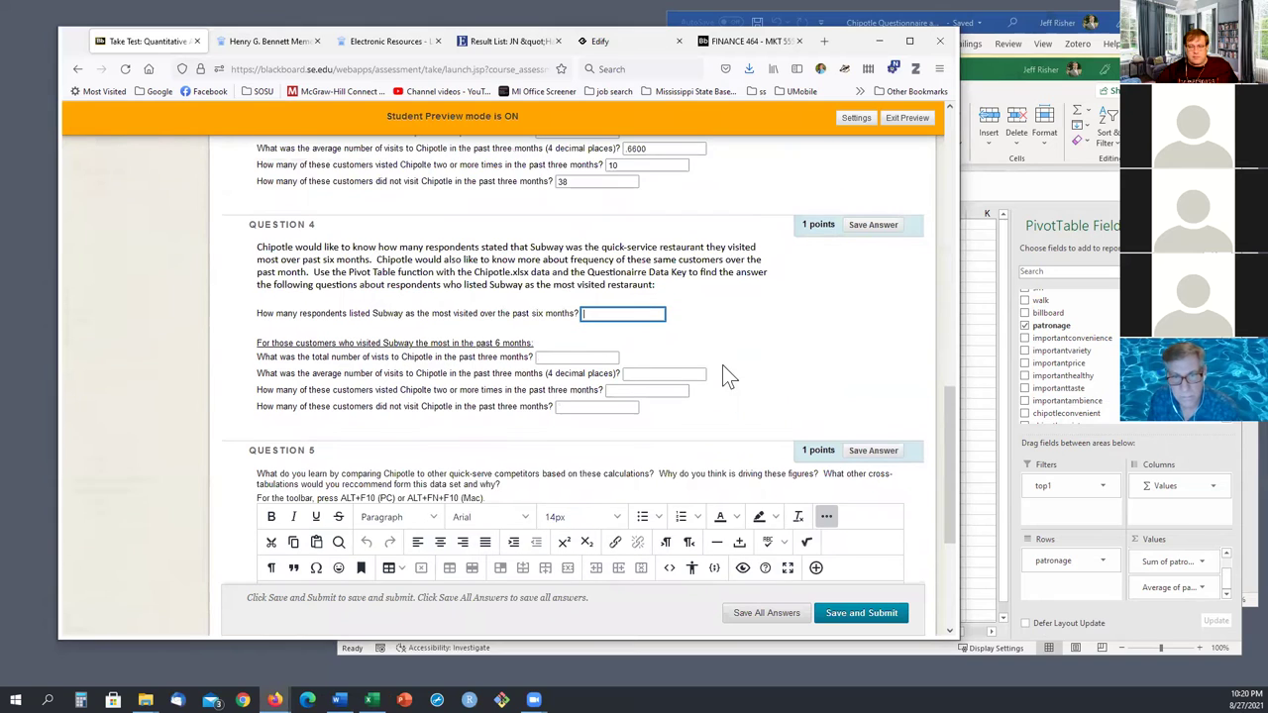
{"action": "left_click", "coordinate": [982, 435]}
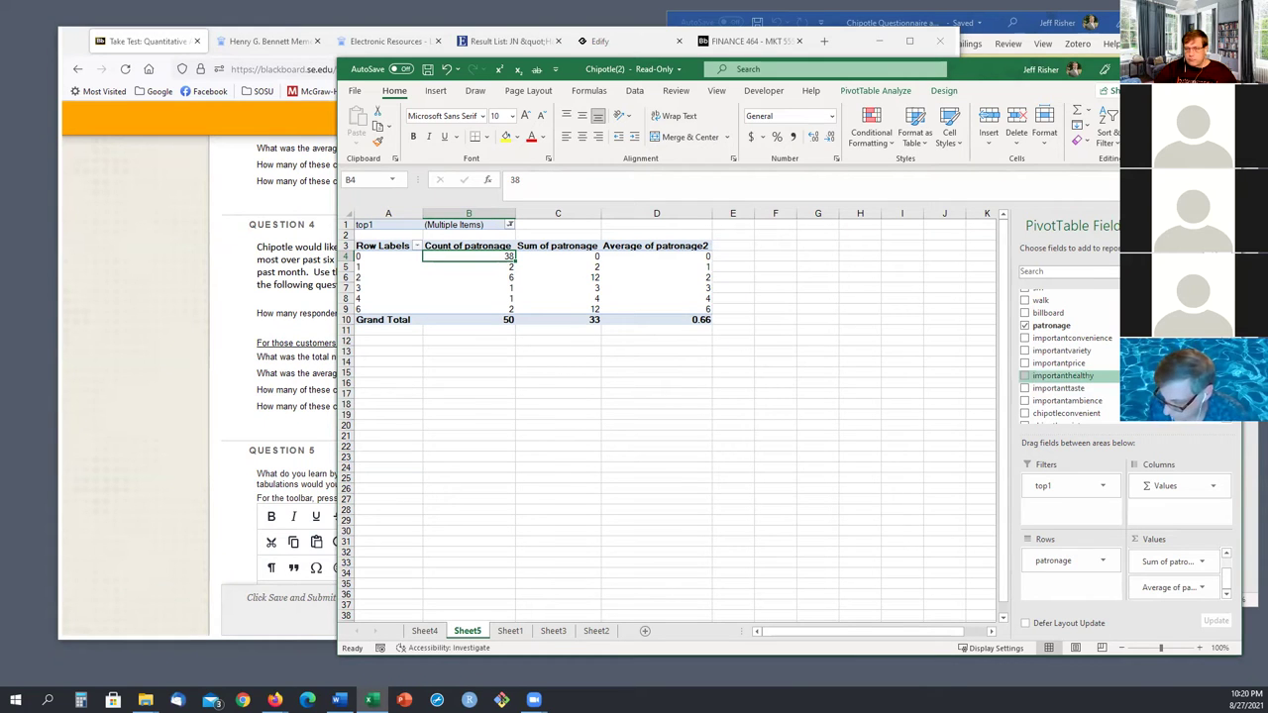
{"action": "left_click", "coordinate": [265, 439]}
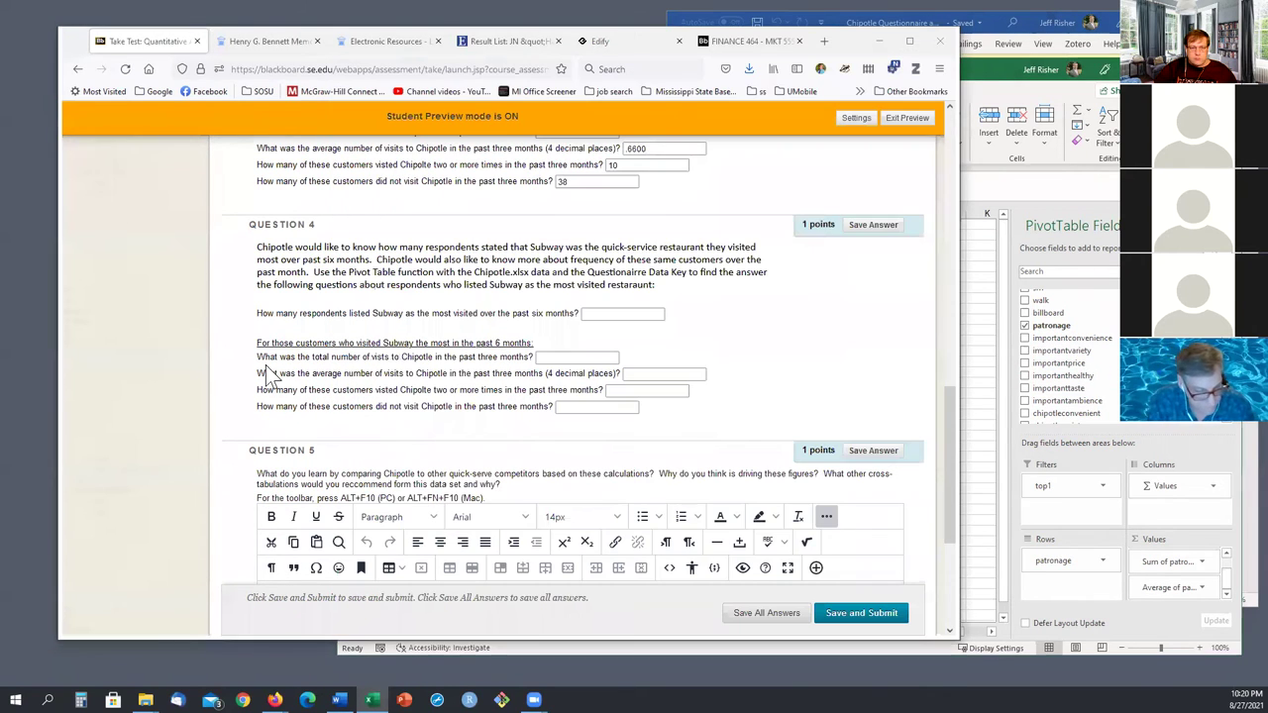
{"action": "left_click", "coordinate": [959, 391]}
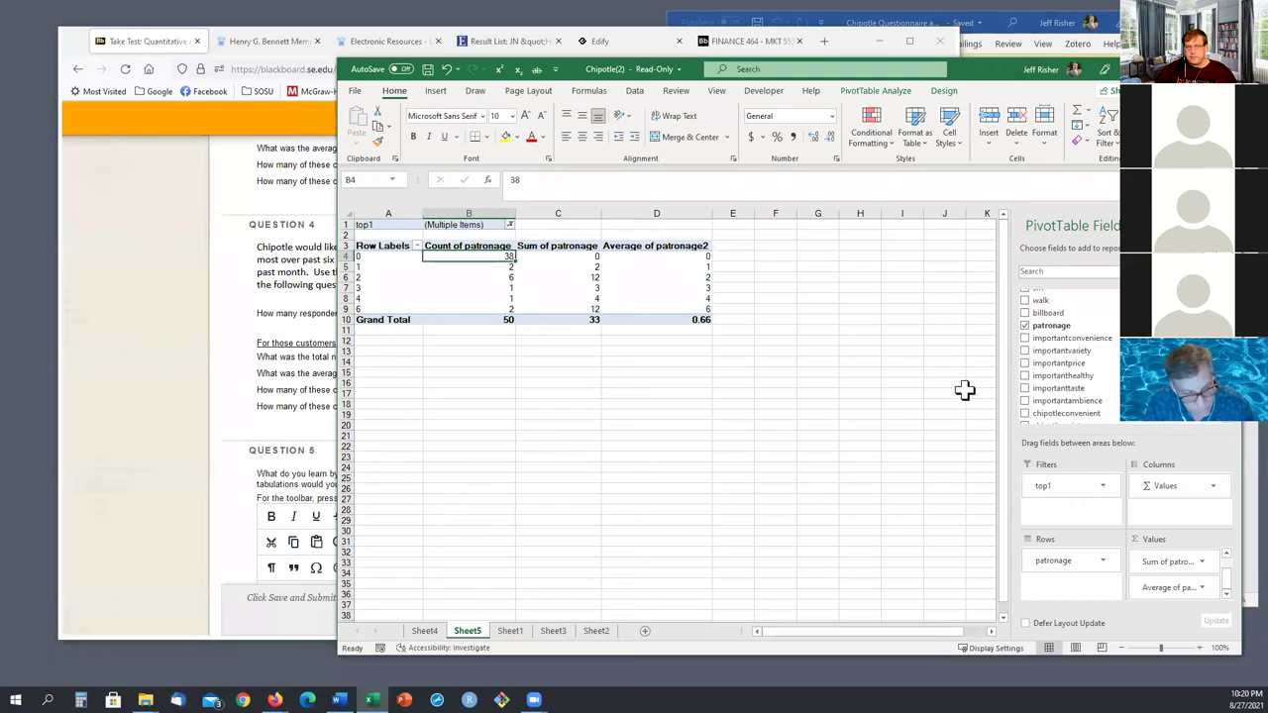
- Filter the top1 field to only Sub Way and Subway
{"action": "left_click", "coordinate": [511, 224]}
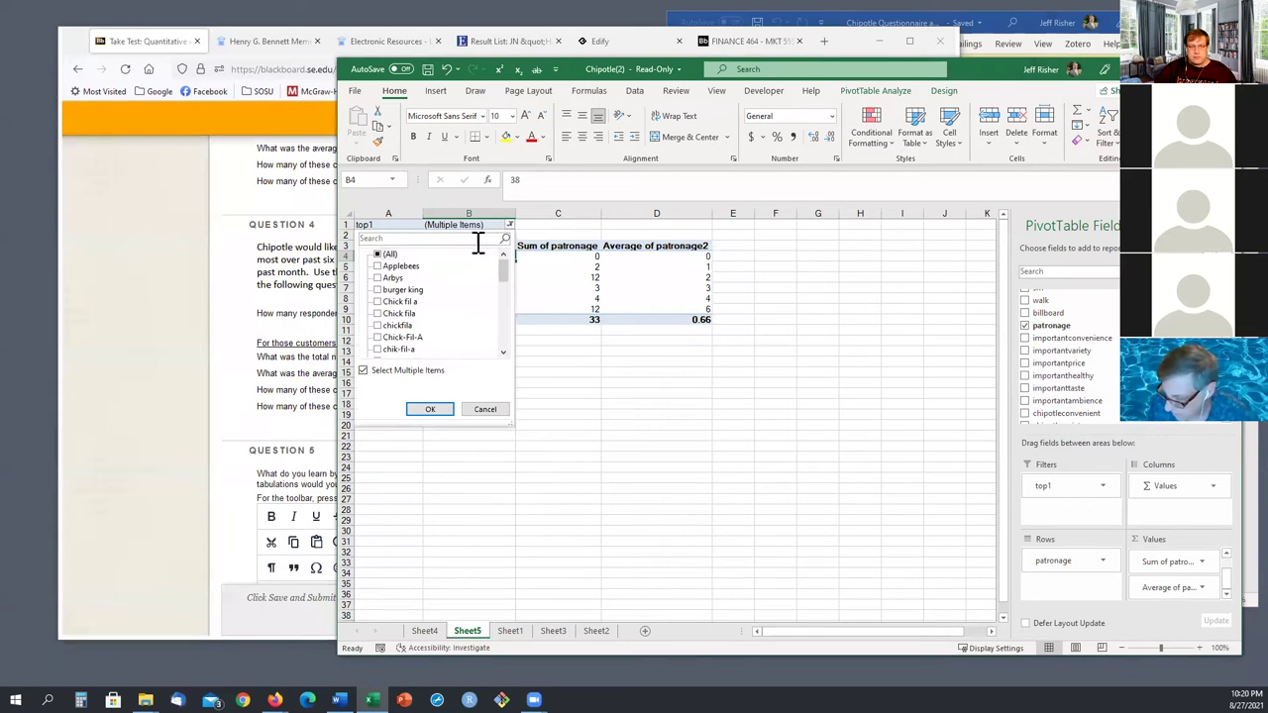
{"action": "left_click", "coordinate": [378, 254]}
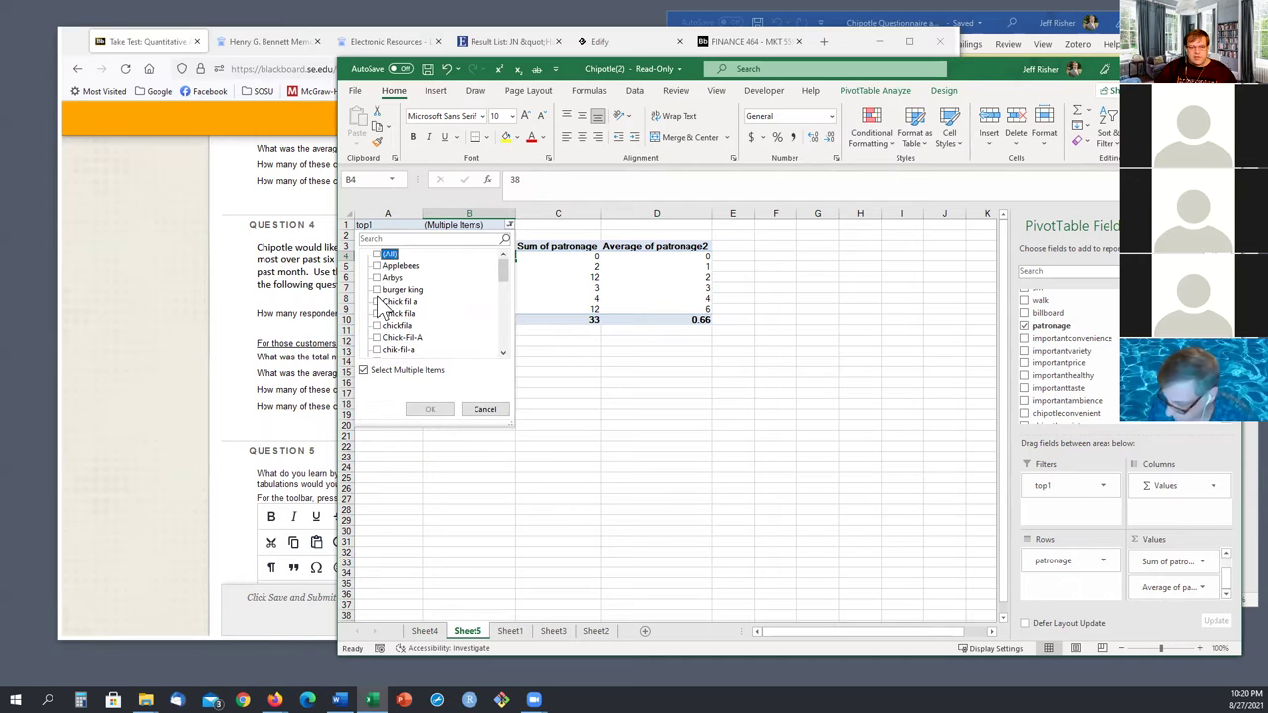
{"action": "scroll", "coordinate": [382, 307], "scroll_direction": "down", "scroll_amount": 8}
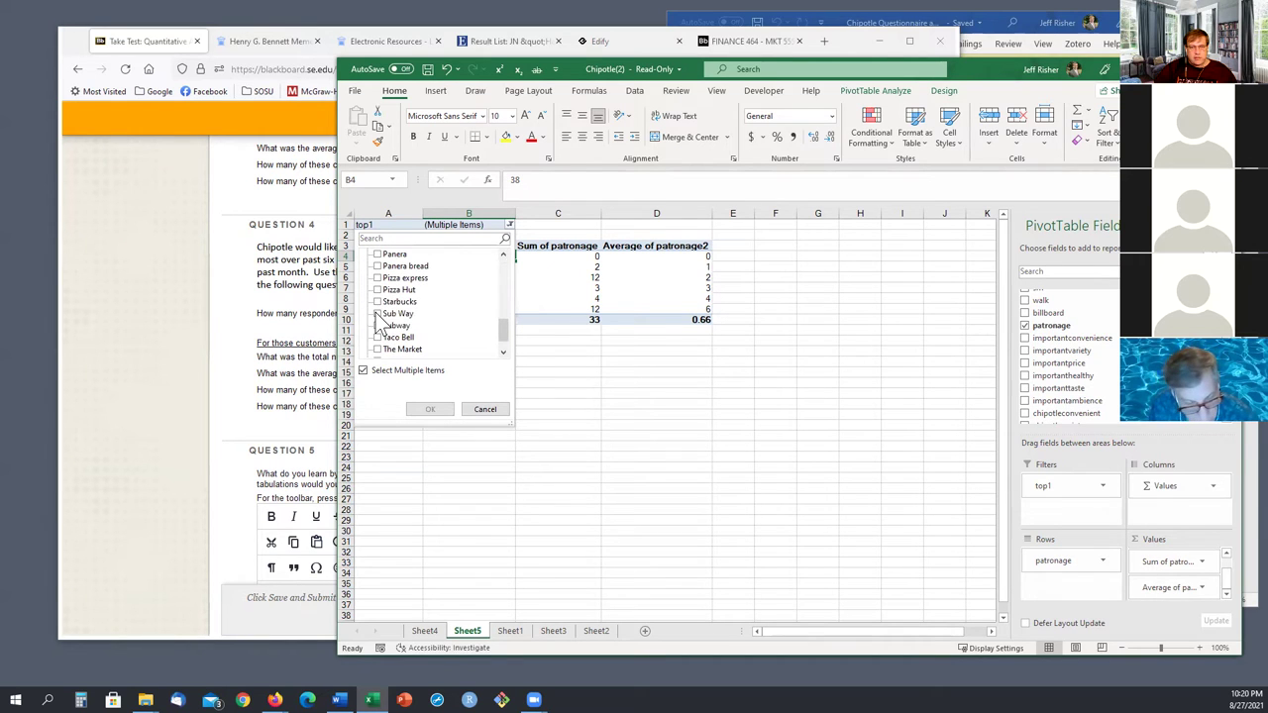
{"action": "left_click", "coordinate": [377, 313]}
{"action": "left_click", "coordinate": [378, 325]}
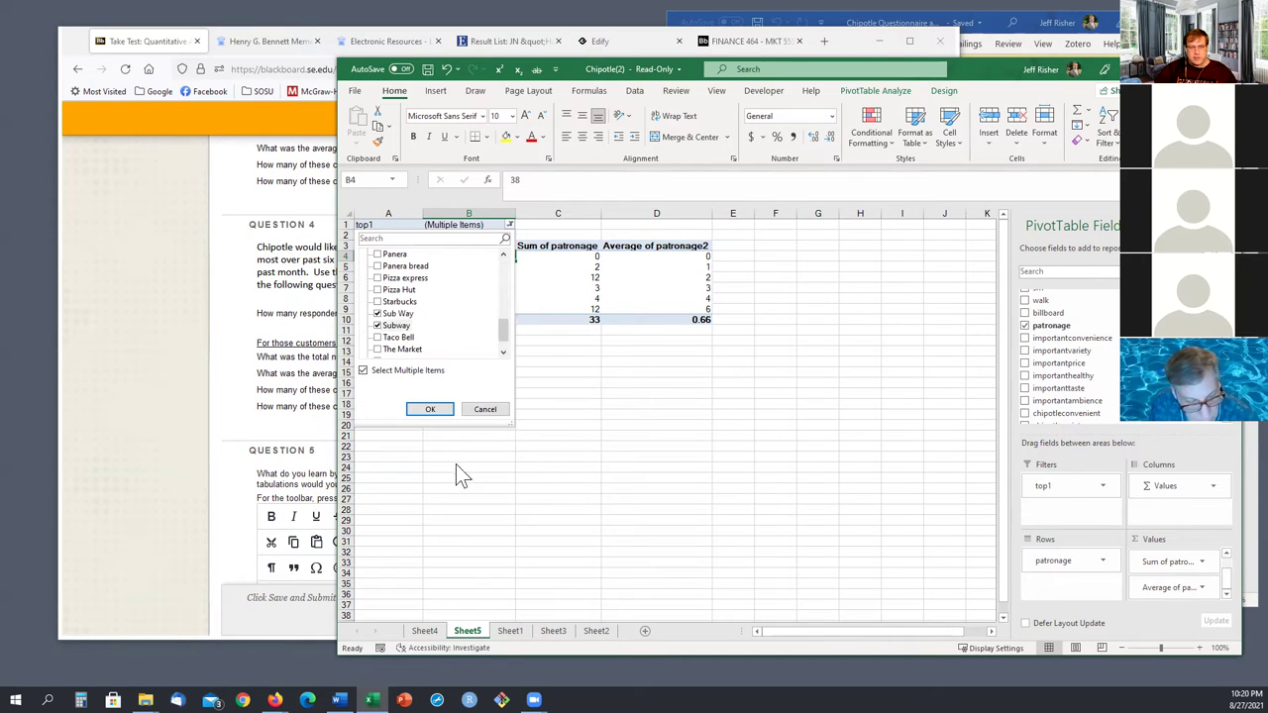
{"action": "left_click", "coordinate": [426, 410]}
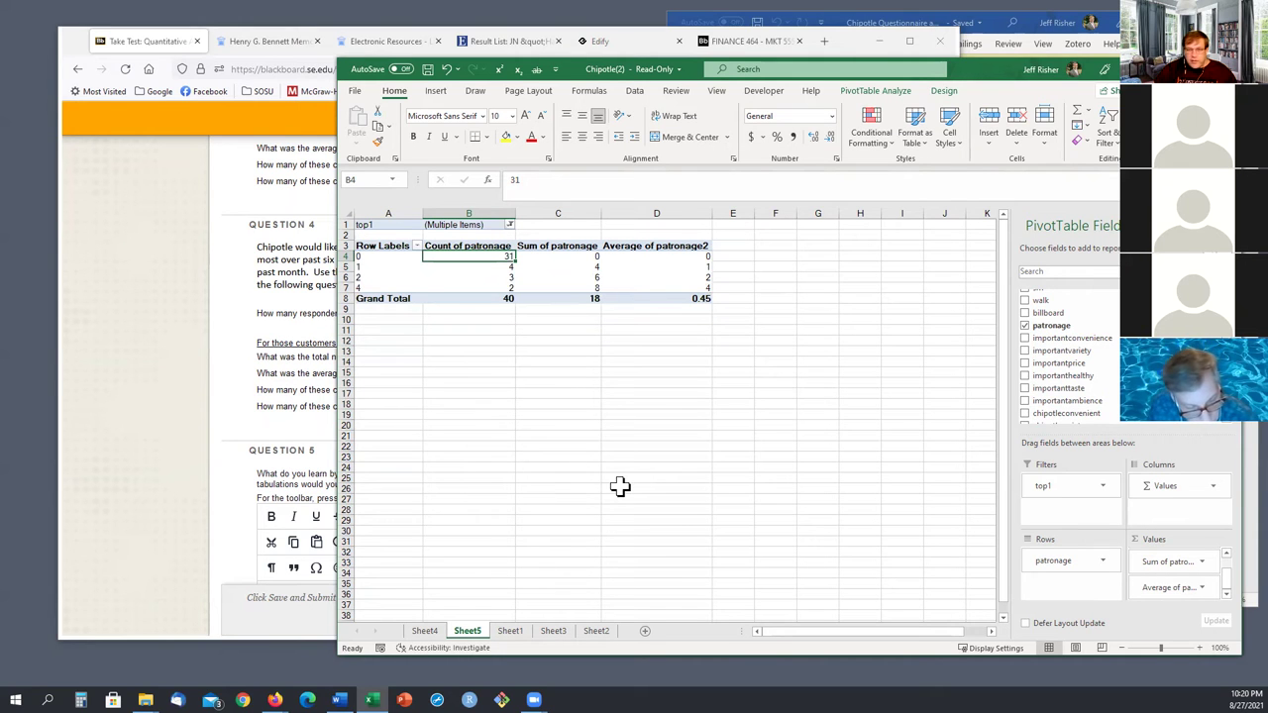
- Read the filtered totals (count 40, average 0.45) and return to the test page
{"action": "left_click", "coordinate": [618, 457]}
{"action": "left_click", "coordinate": [697, 298]}
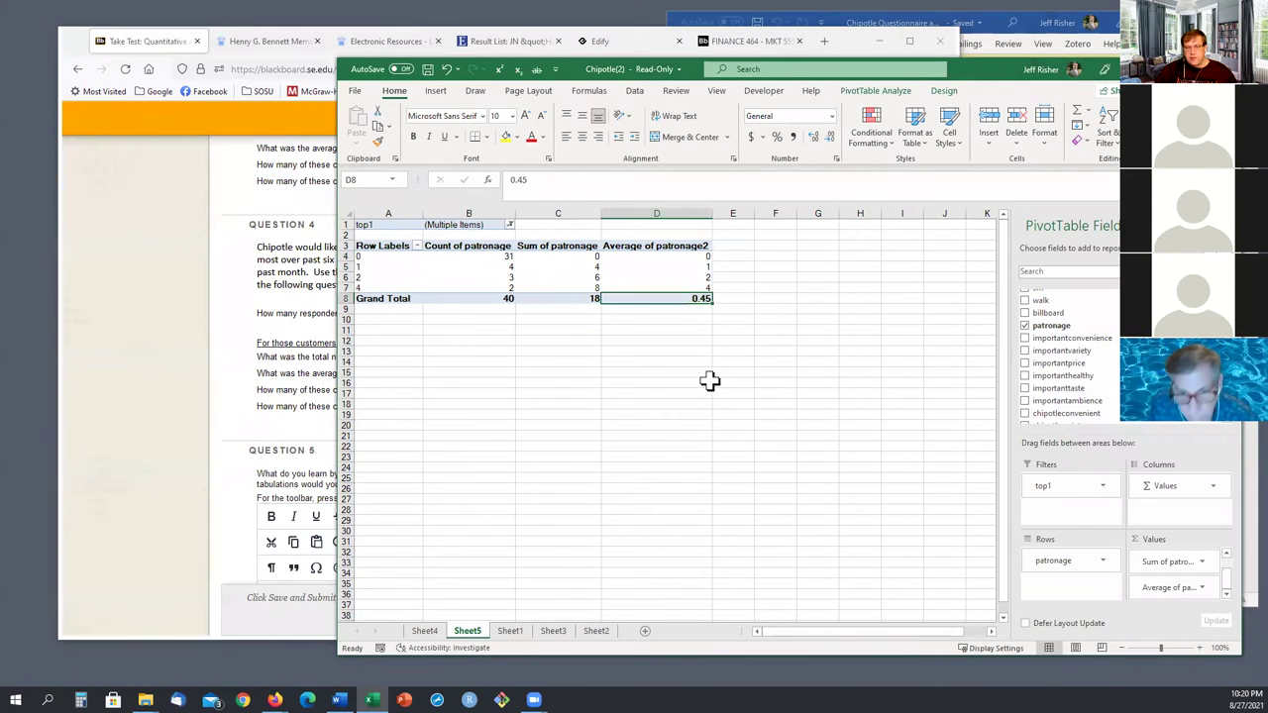
{"action": "left_click", "coordinate": [496, 297]}
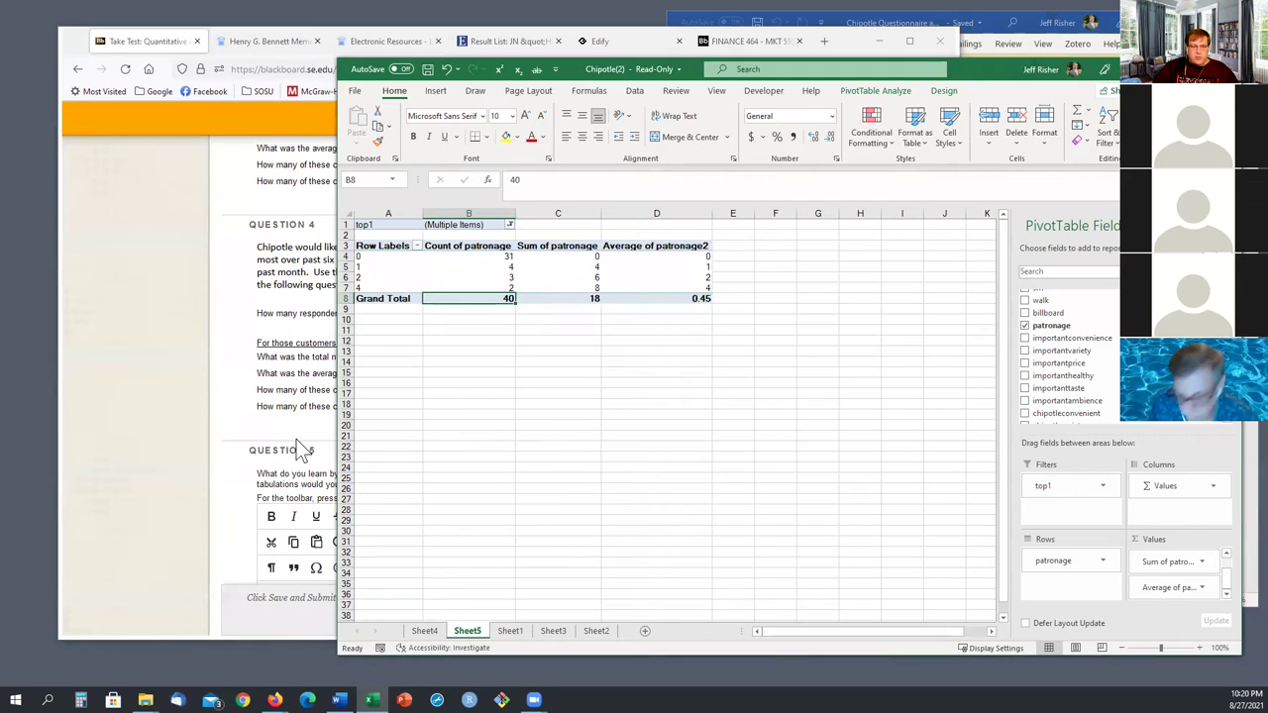
{"action": "left_click", "coordinate": [302, 448]}
- Look up the respondent count 40 and visit sum 18 for Question 4's first answers
{"action": "left_click", "coordinate": [602, 313]}
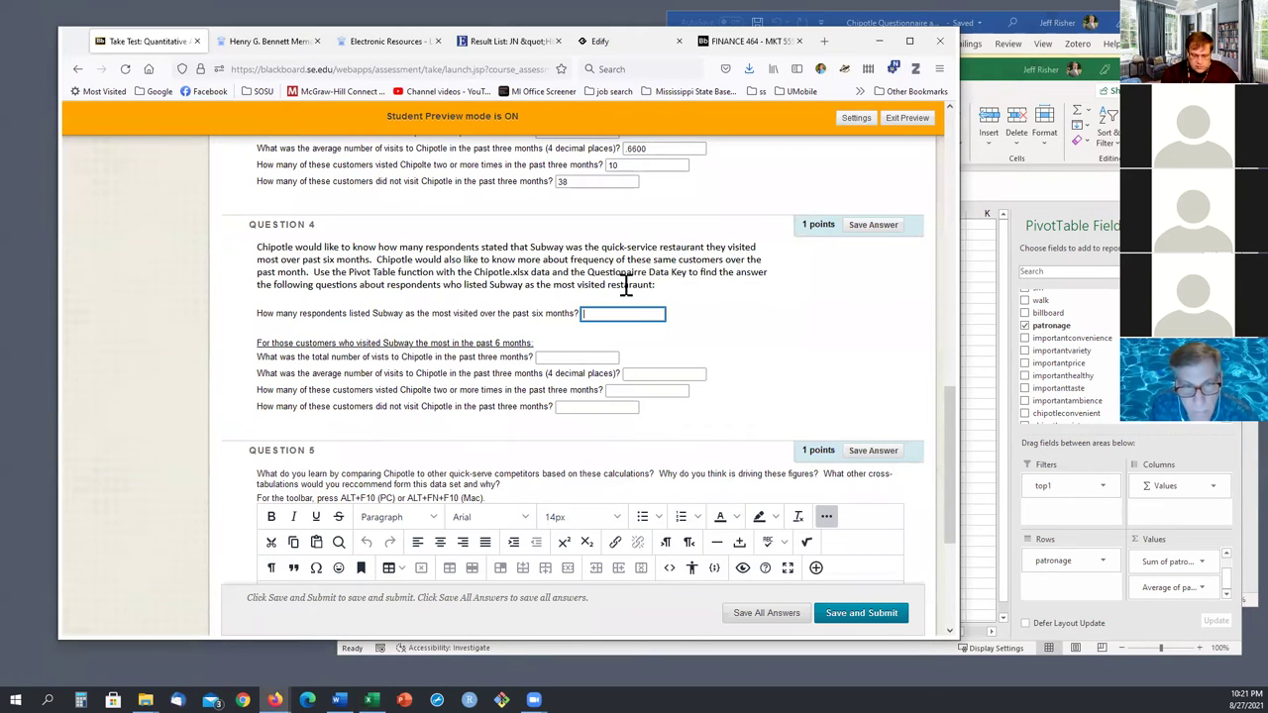
{"action": "left_click", "coordinate": [585, 358]}
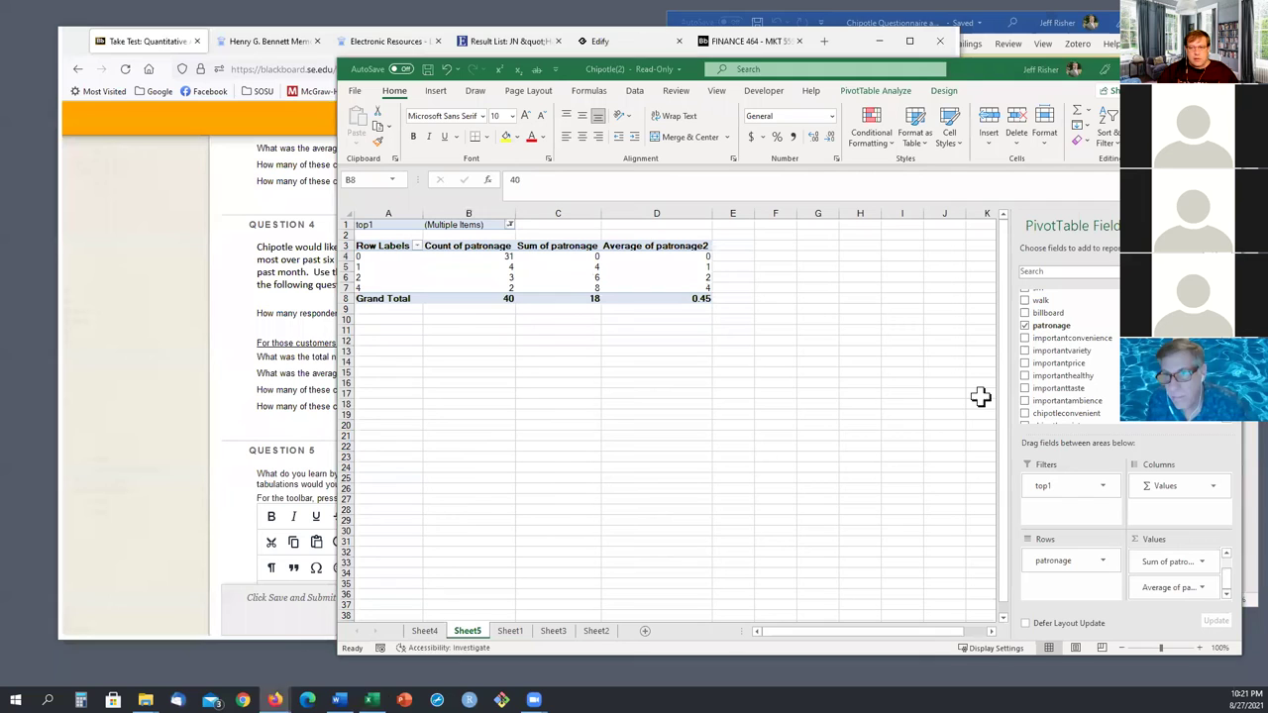
{"action": "left_click", "coordinate": [980, 396]}
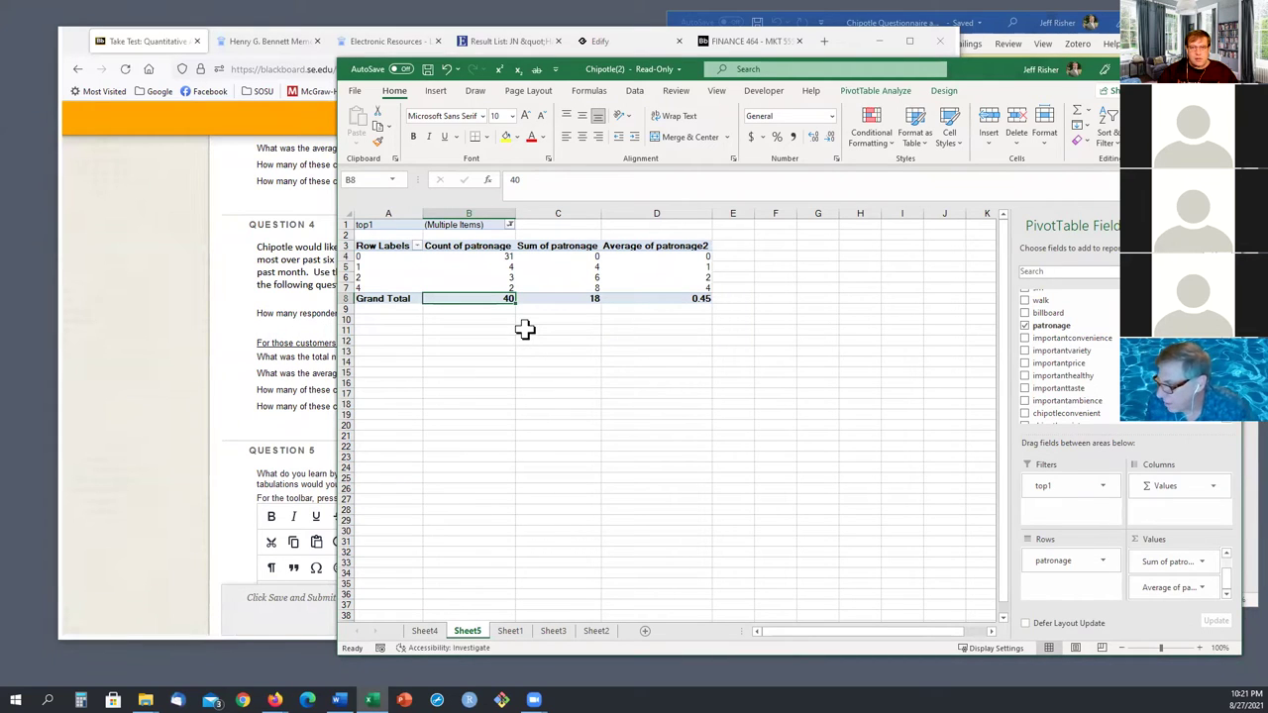
{"action": "left_click", "coordinate": [572, 300]}
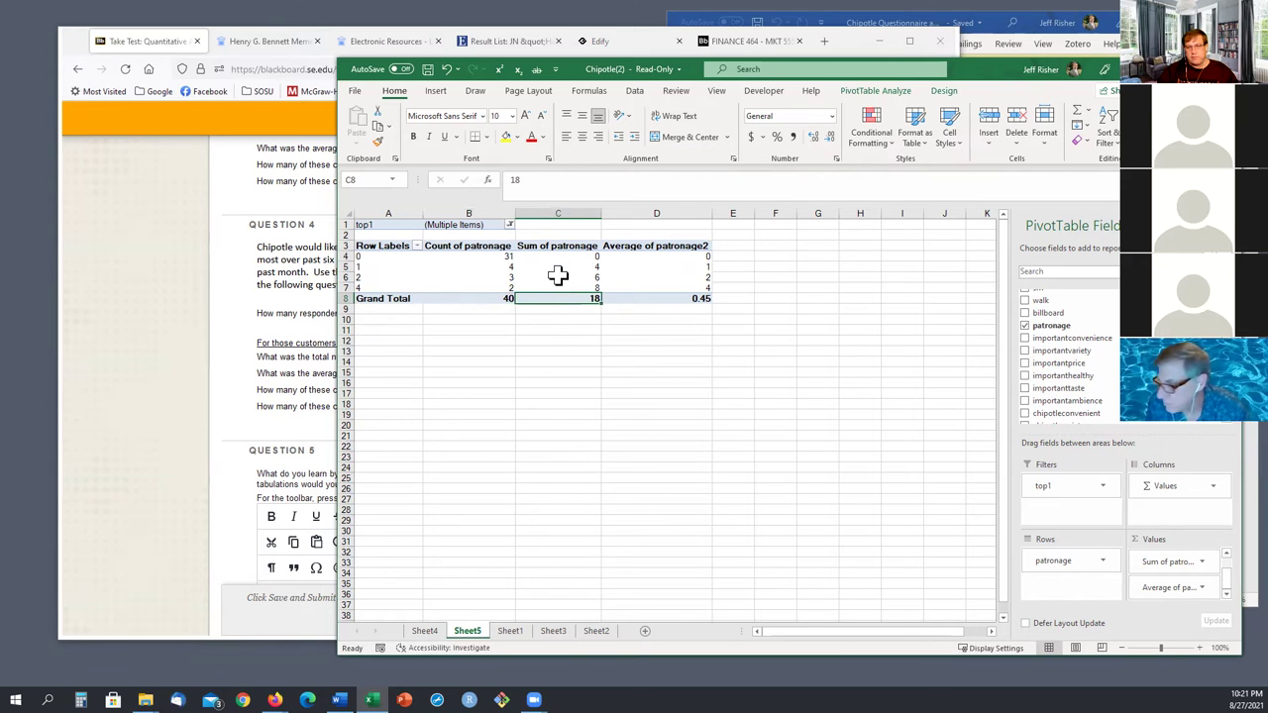
{"action": "left_click", "coordinate": [254, 428]}
{"action": "left_click", "coordinate": [551, 360]}
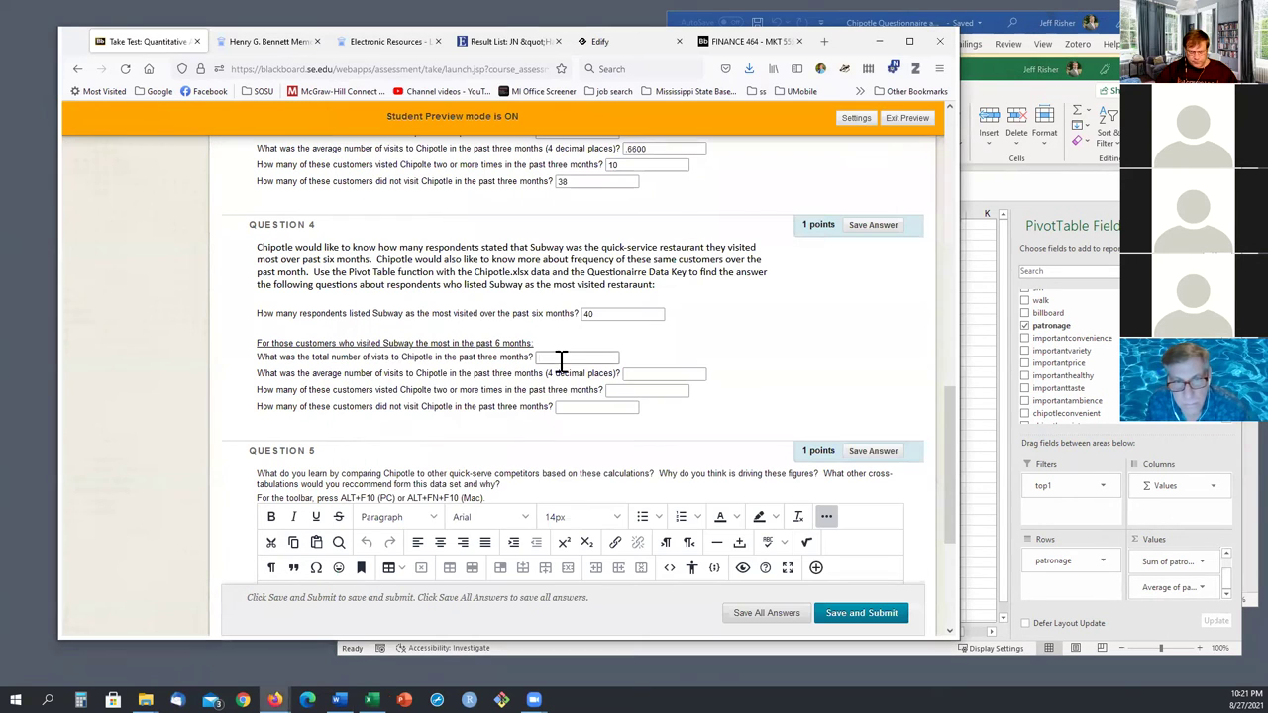
- Enter .45 as Question 4's average-visits answer
{"action": "left_click", "coordinate": [639, 373]}
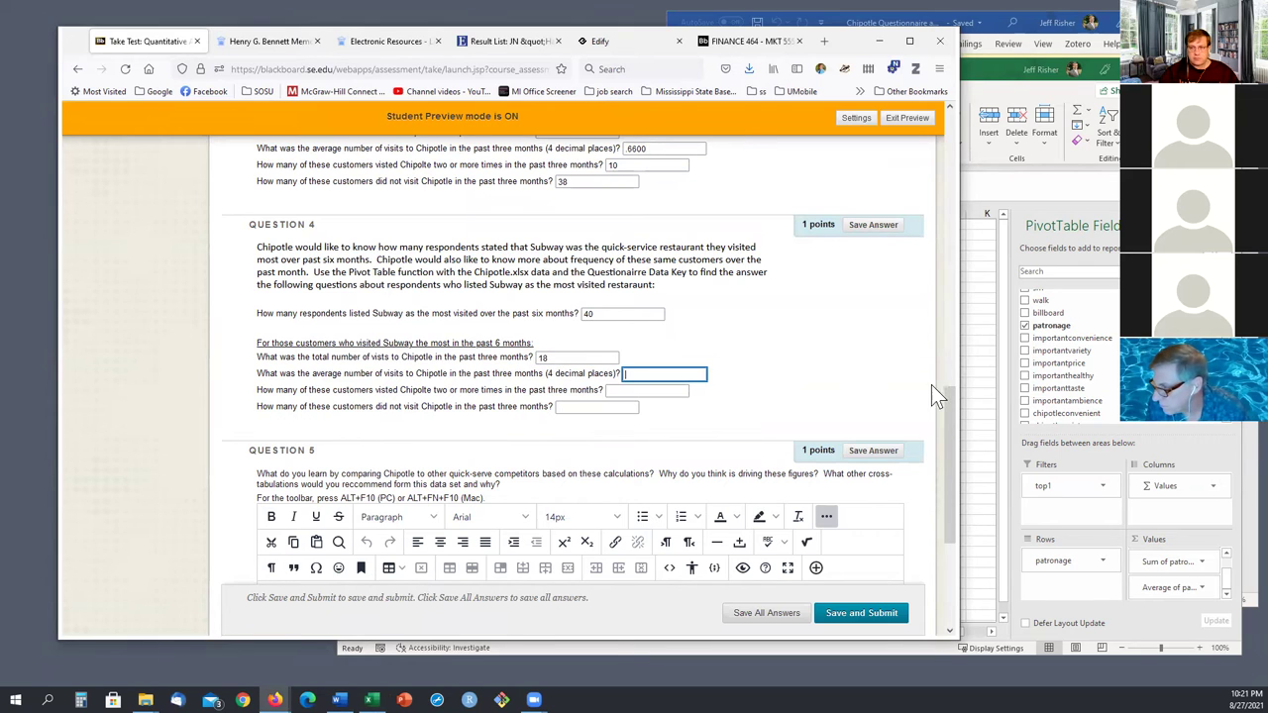
{"action": "left_click", "coordinate": [971, 386]}
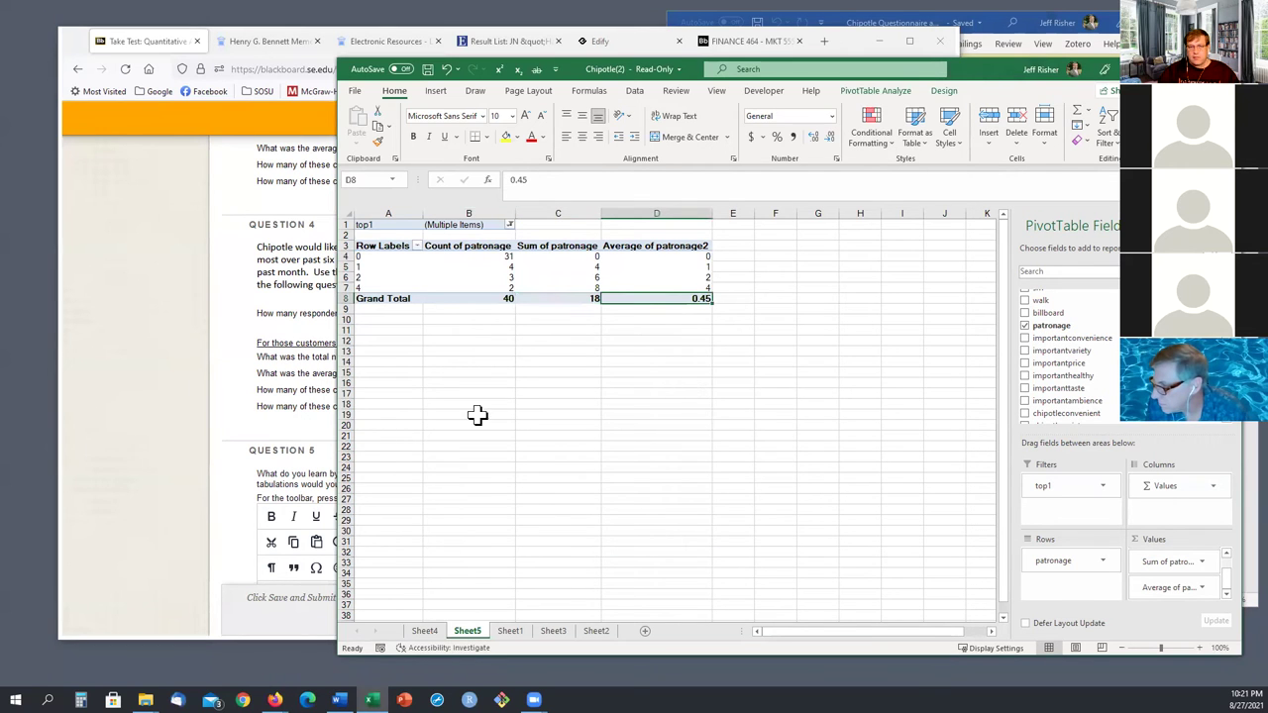
{"action": "key", "text": "alt+Tab"}
{"action": "left_click", "coordinate": [625, 372]}
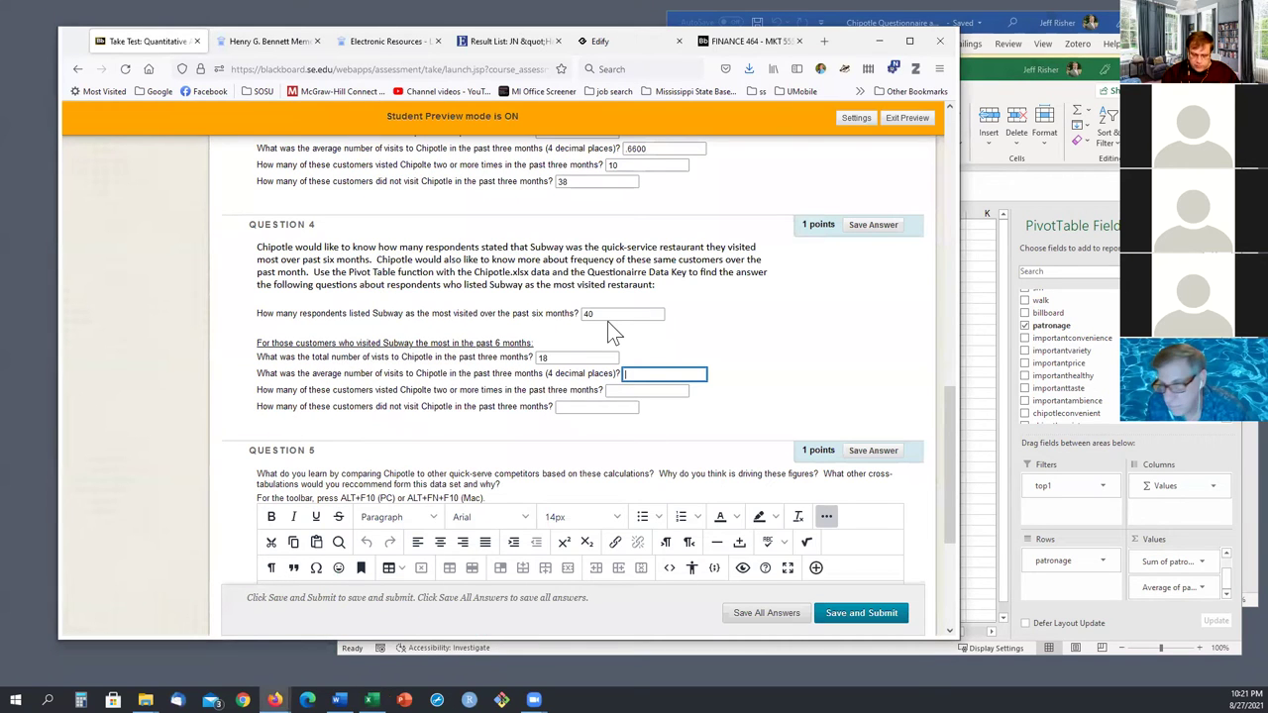
{"action": "type", "text": "45"}
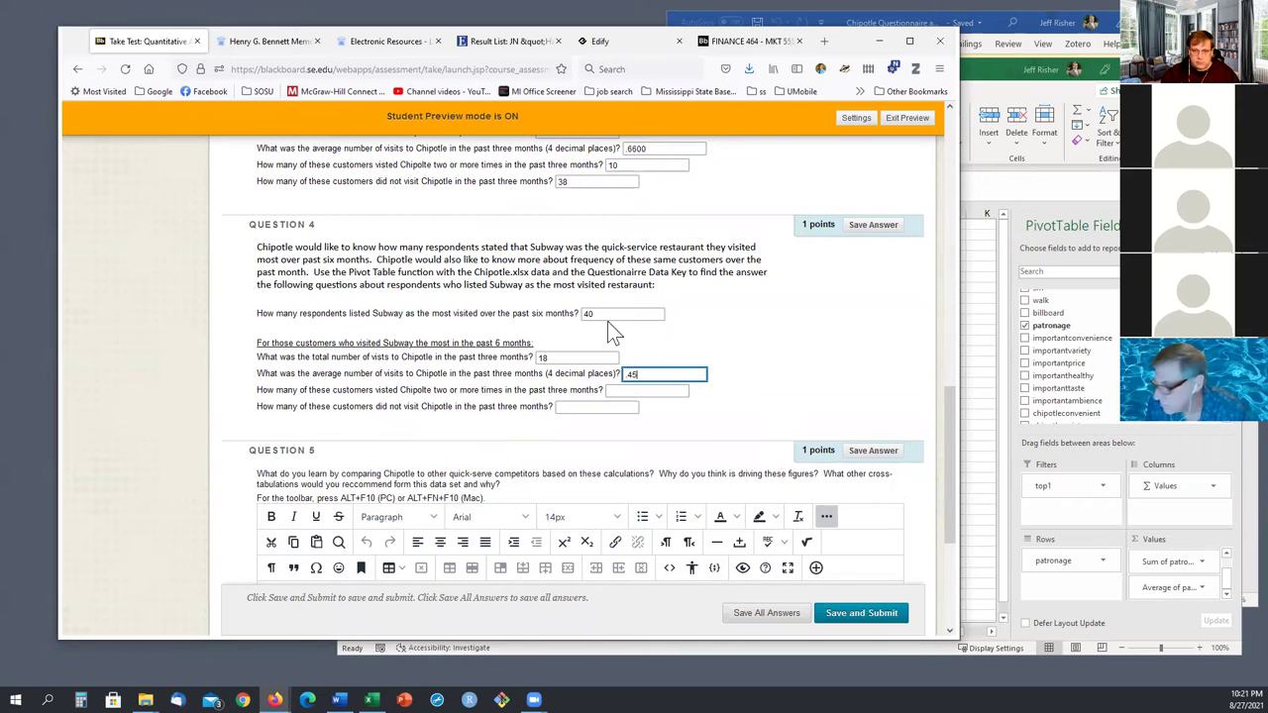
- Check the repeat-visit counts in the pivot and enter 5 for two-or-more visits
{"action": "left_click", "coordinate": [624, 389]}
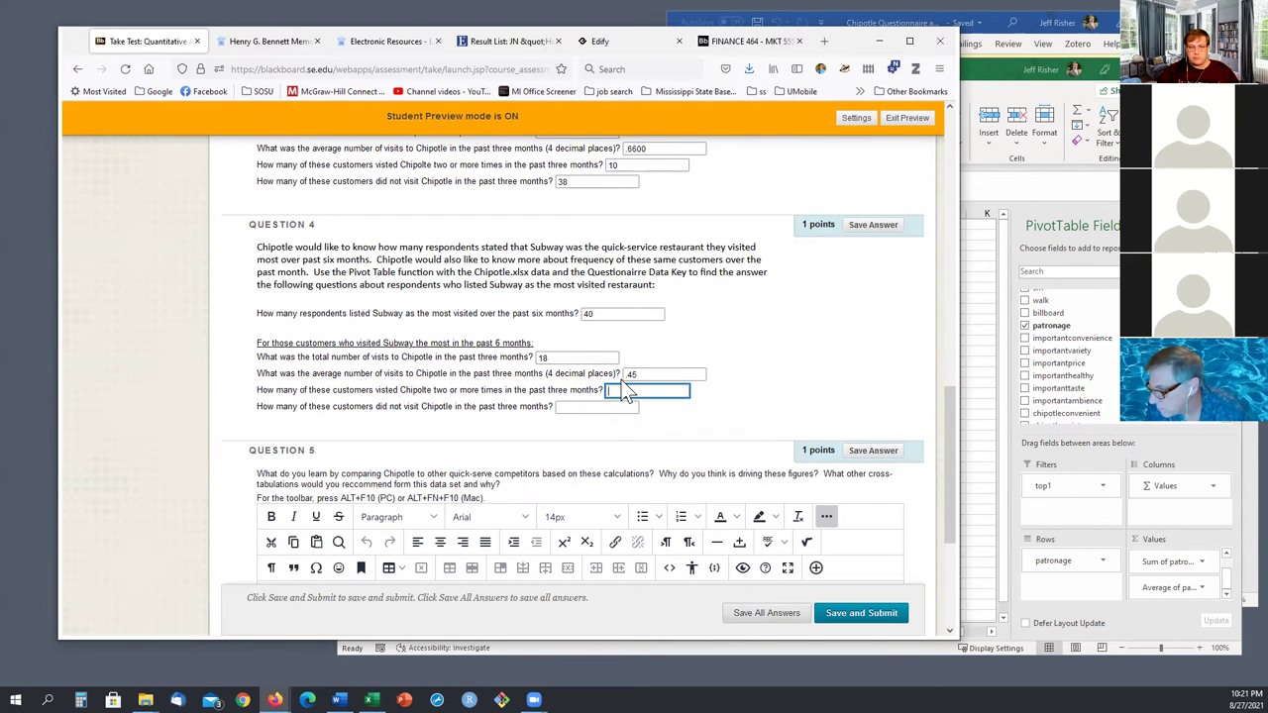
{"action": "left_click", "coordinate": [983, 389]}
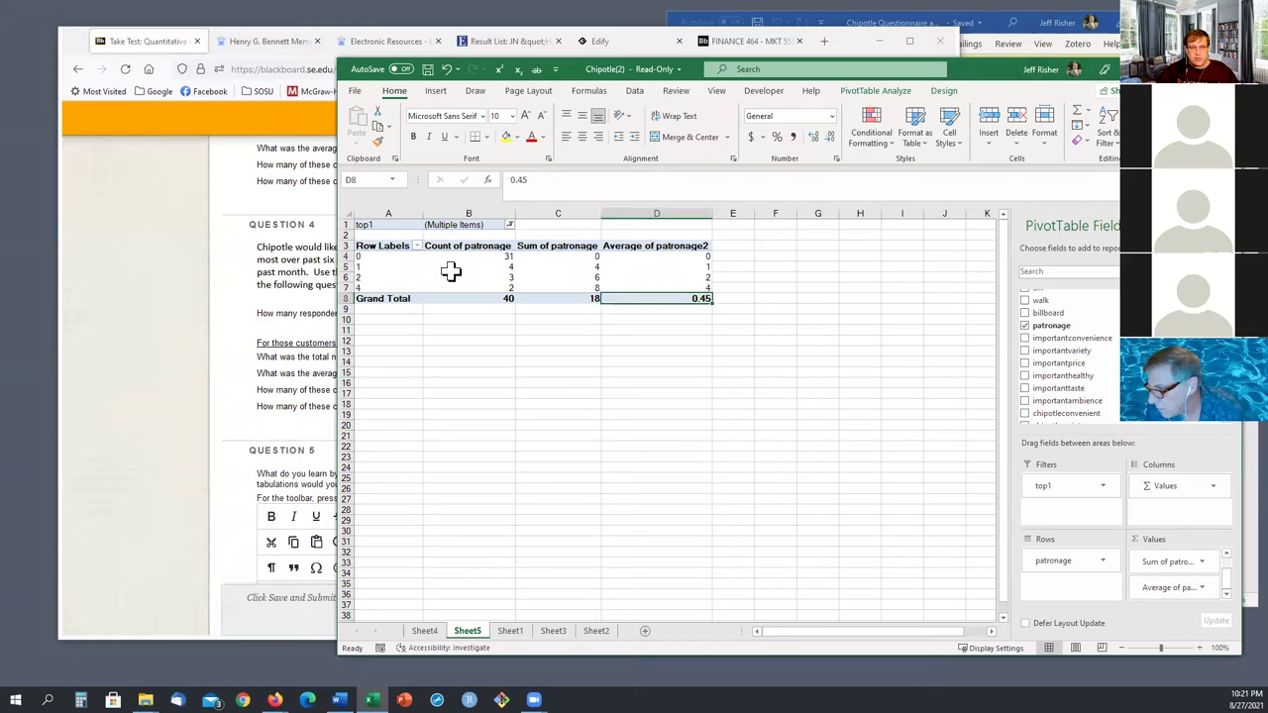
{"action": "left_click_drag", "start_coordinate": [466, 268], "coordinate": [509, 288]}
{"action": "left_click", "coordinate": [315, 369]}
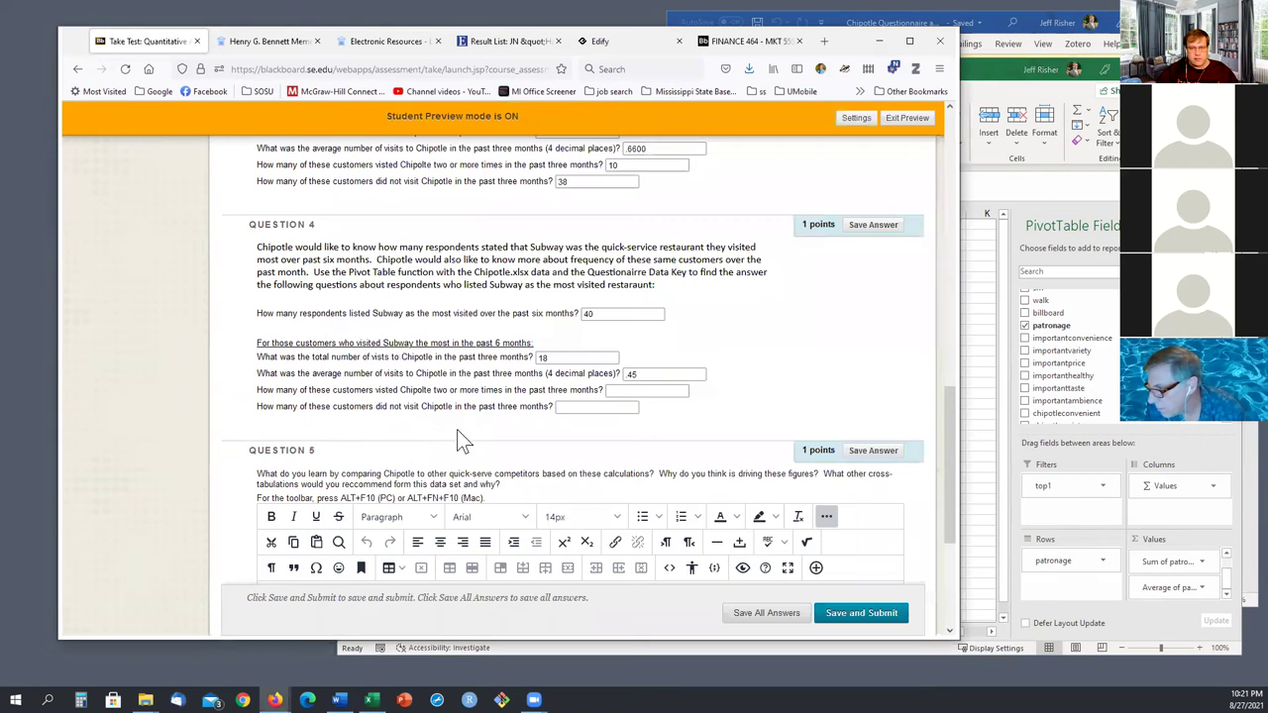
{"action": "left_click", "coordinate": [620, 391]}
{"action": "type", "text": "5"}
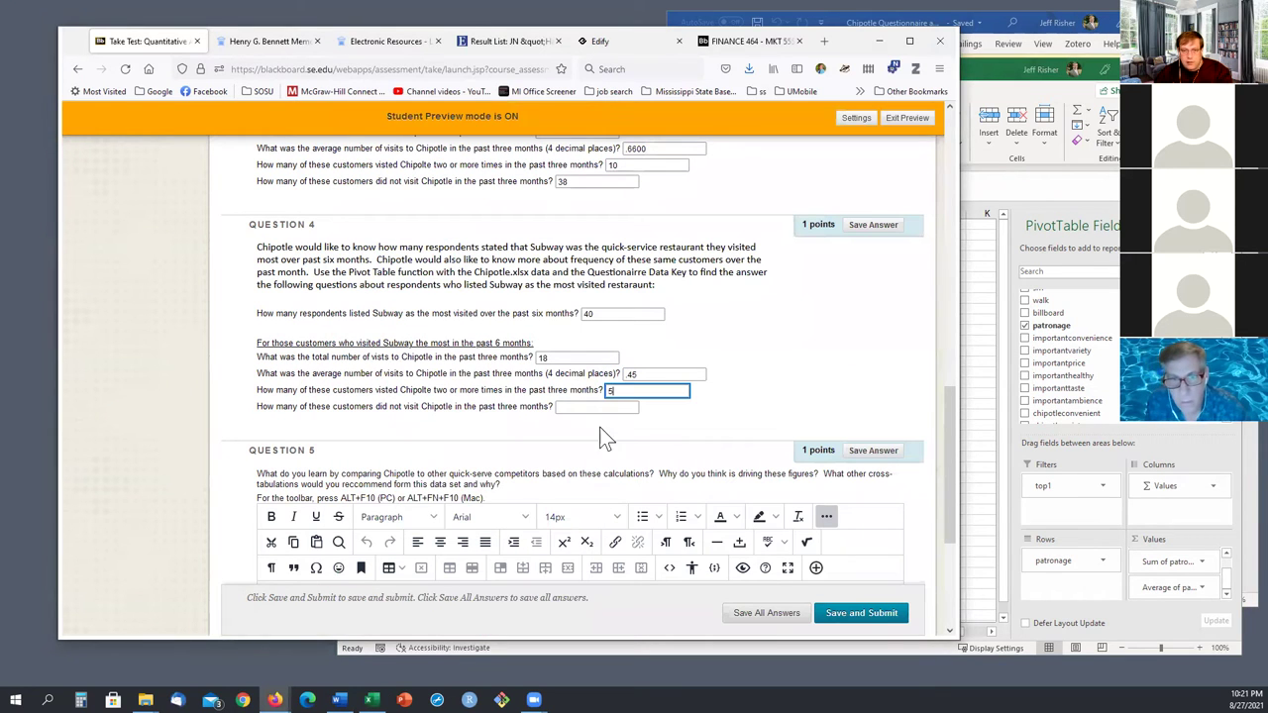
- Enter 31 for the did-not-visit answer and save Question 4
{"action": "left_click", "coordinate": [595, 408]}
{"action": "left_click", "coordinate": [977, 402]}
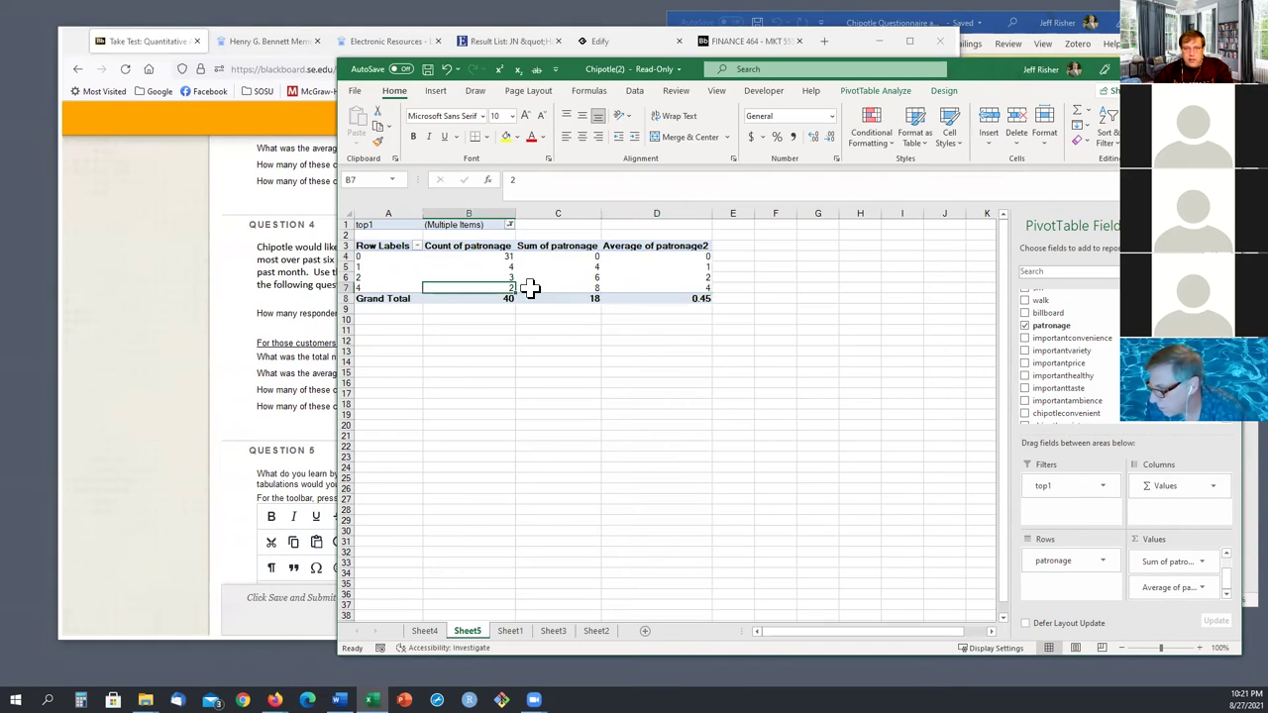
{"action": "left_click_drag", "start_coordinate": [510, 287], "coordinate": [509, 258]}
{"action": "left_click", "coordinate": [260, 387]}
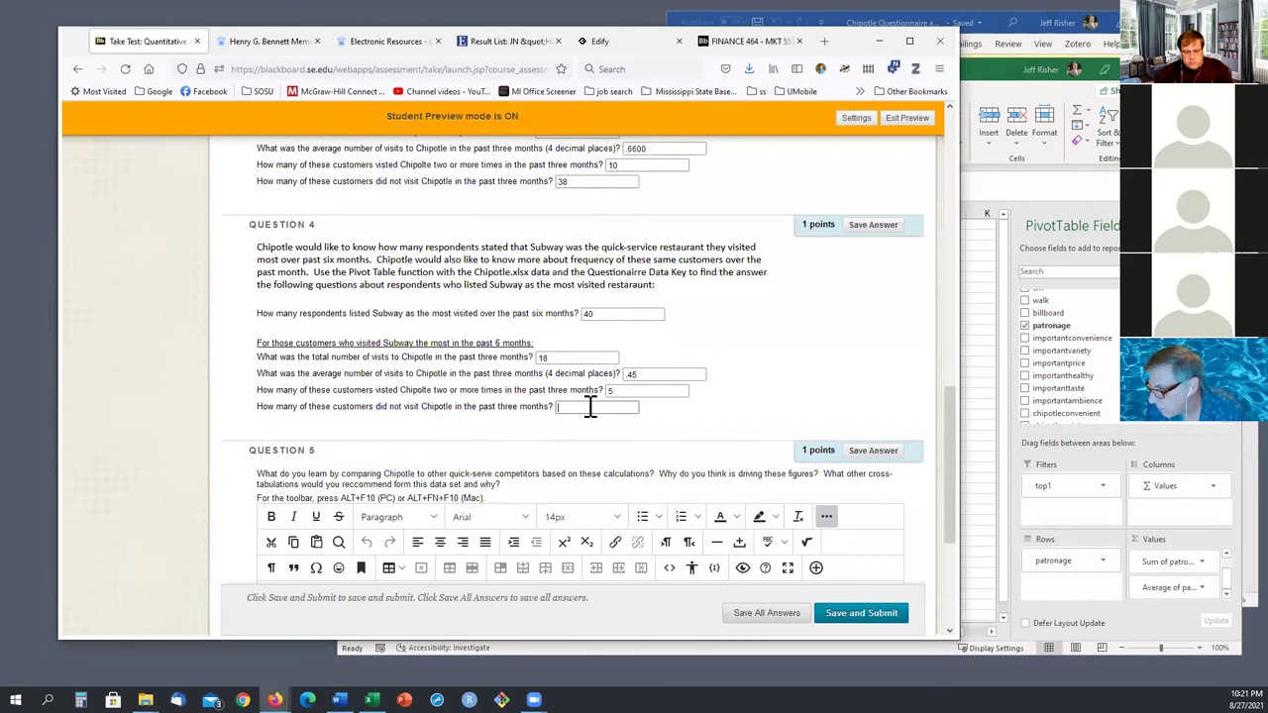
{"action": "type", "text": "31"}
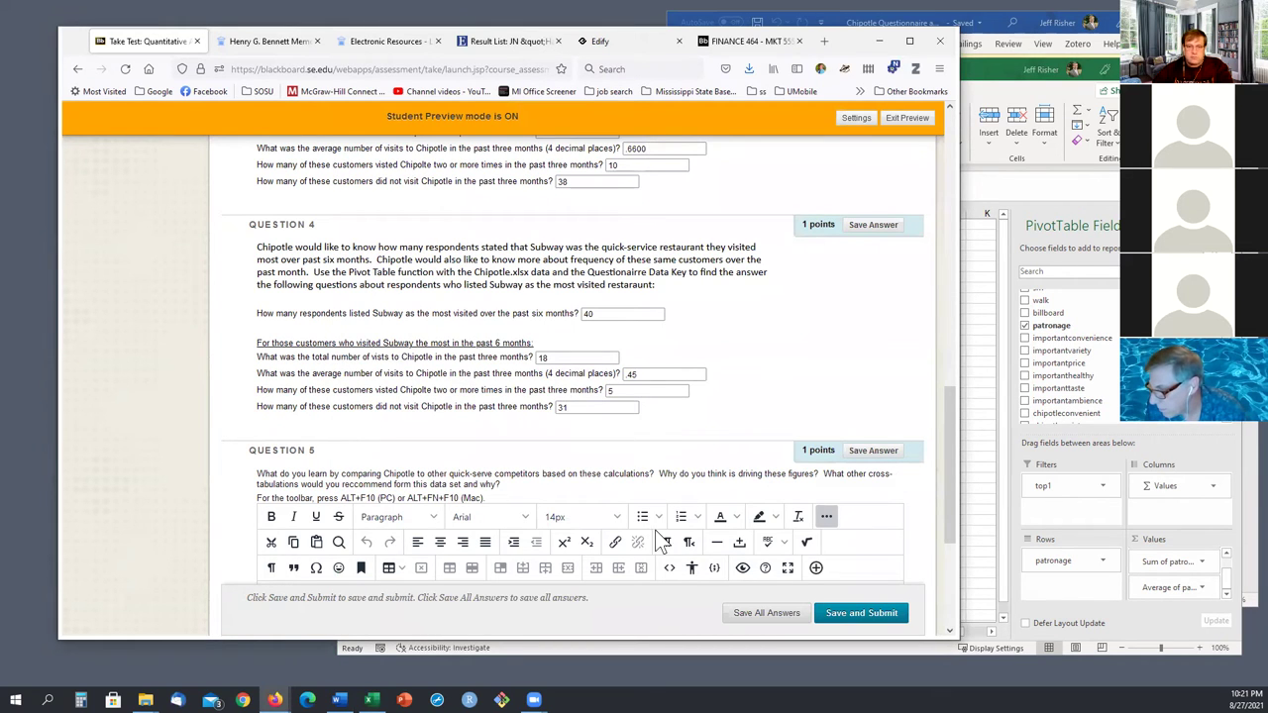
{"action": "left_click", "coordinate": [617, 476]}
{"action": "scroll", "coordinate": [614, 480], "scroll_direction": "down", "scroll_amount": 3}
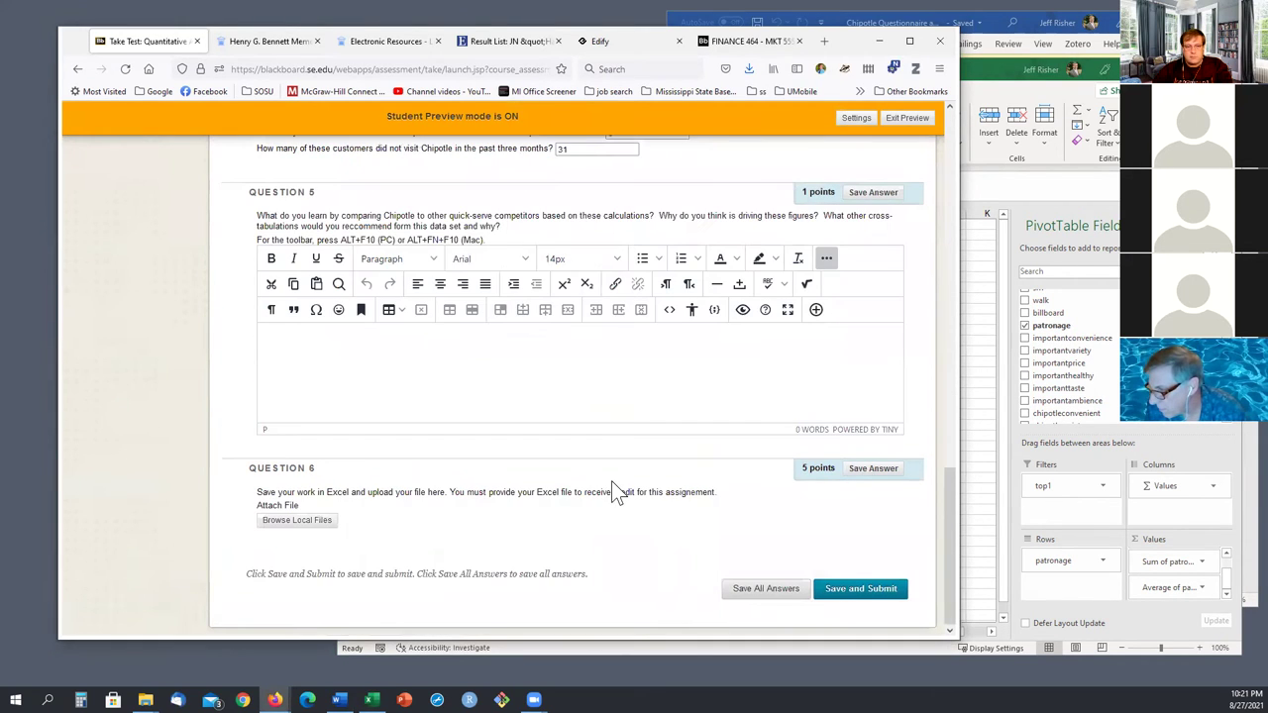
{"action": "scroll", "coordinate": [624, 500], "scroll_direction": "up", "scroll_amount": 1}
{"action": "scroll", "coordinate": [641, 526], "scroll_direction": "up", "scroll_amount": 2}
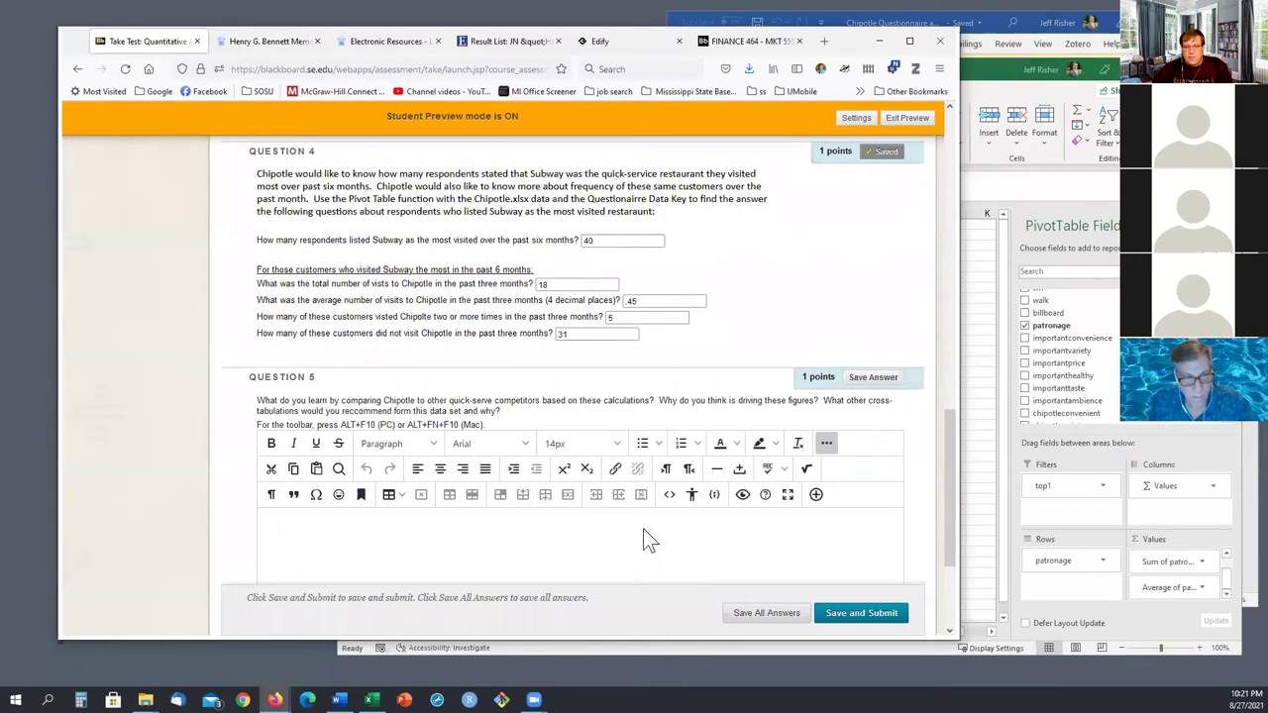
{"action": "left_click", "coordinate": [639, 526]}
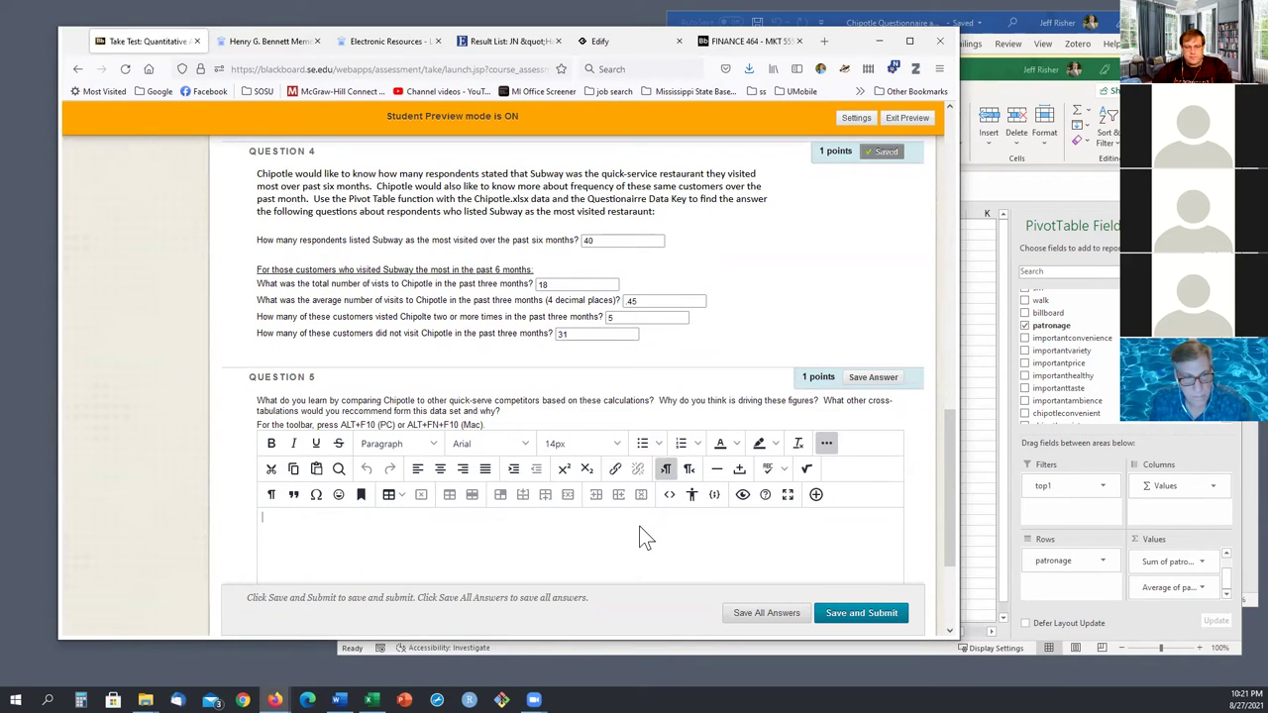
{"action": "left_click", "coordinate": [968, 453]}
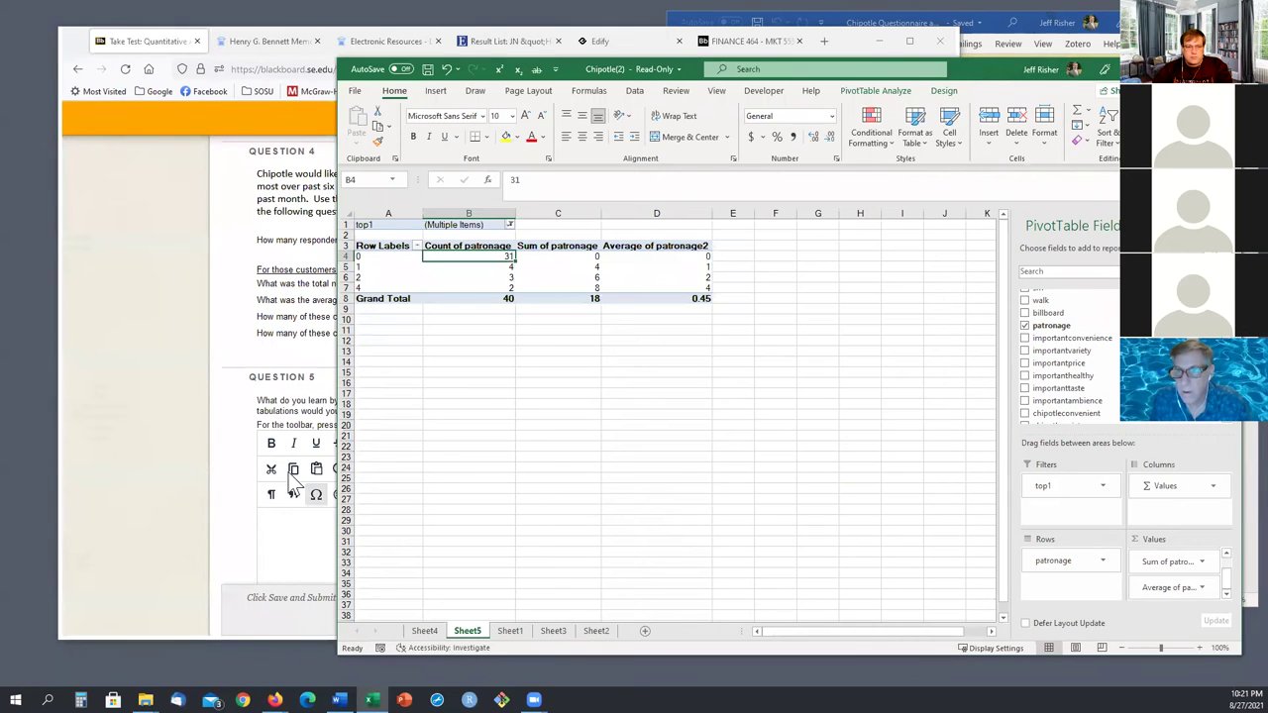
{"action": "left_click", "coordinate": [285, 456]}
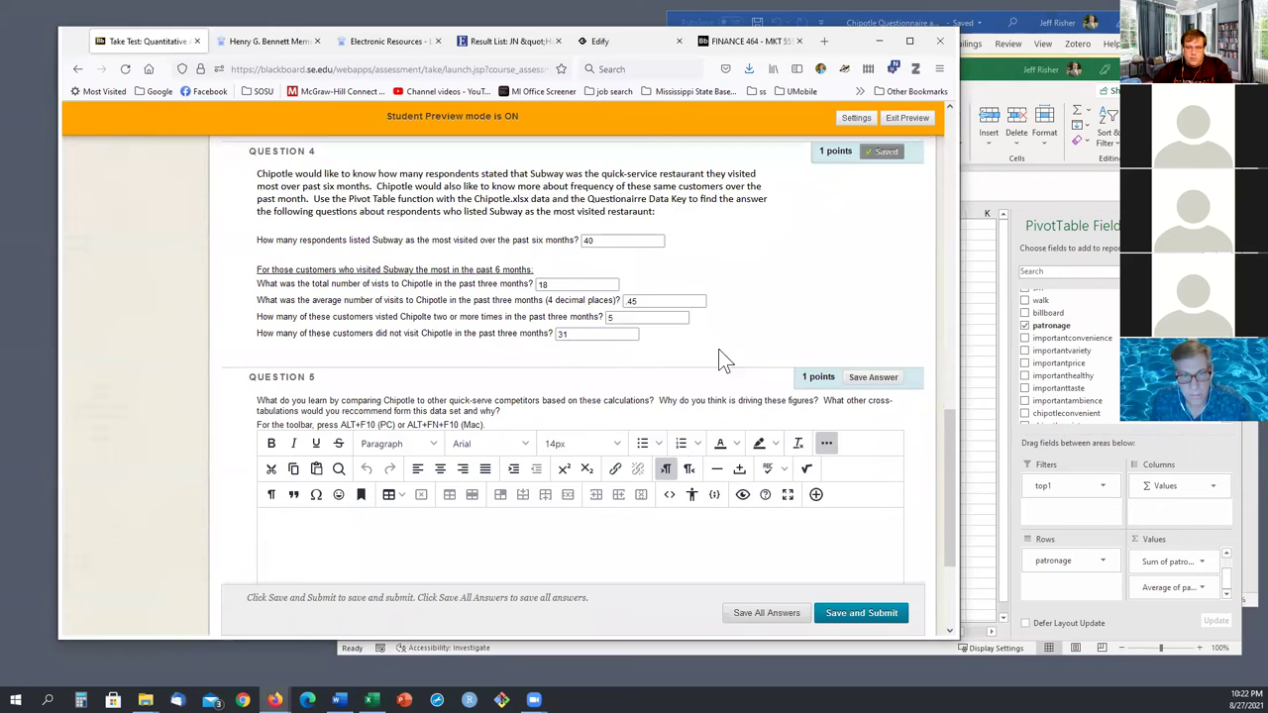
{"action": "scroll", "coordinate": [718, 352], "scroll_direction": "down", "scroll_amount": 3}
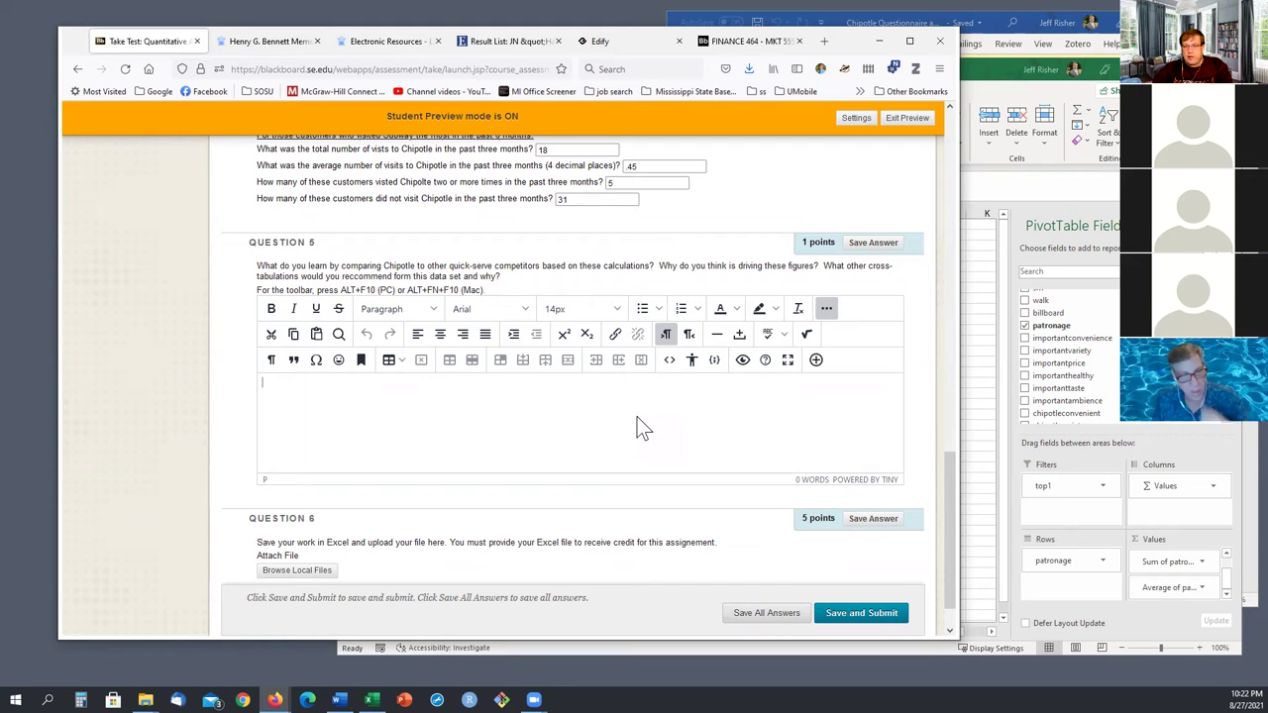
{"action": "scroll", "coordinate": [639, 424], "scroll_direction": "up", "scroll_amount": 15}
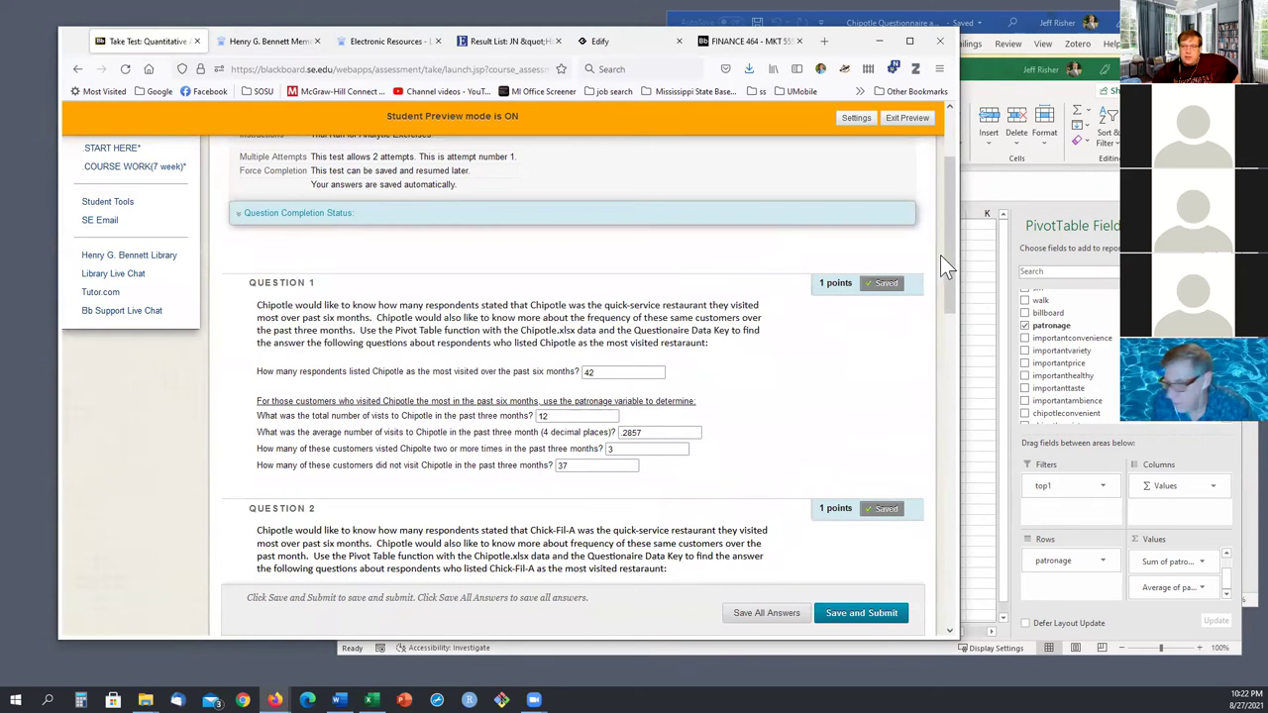
- Scroll back through the test and highlight Question 1's respondent-count prompt
{"action": "left_click_drag", "start_coordinate": [949, 260], "coordinate": [941, 523]}
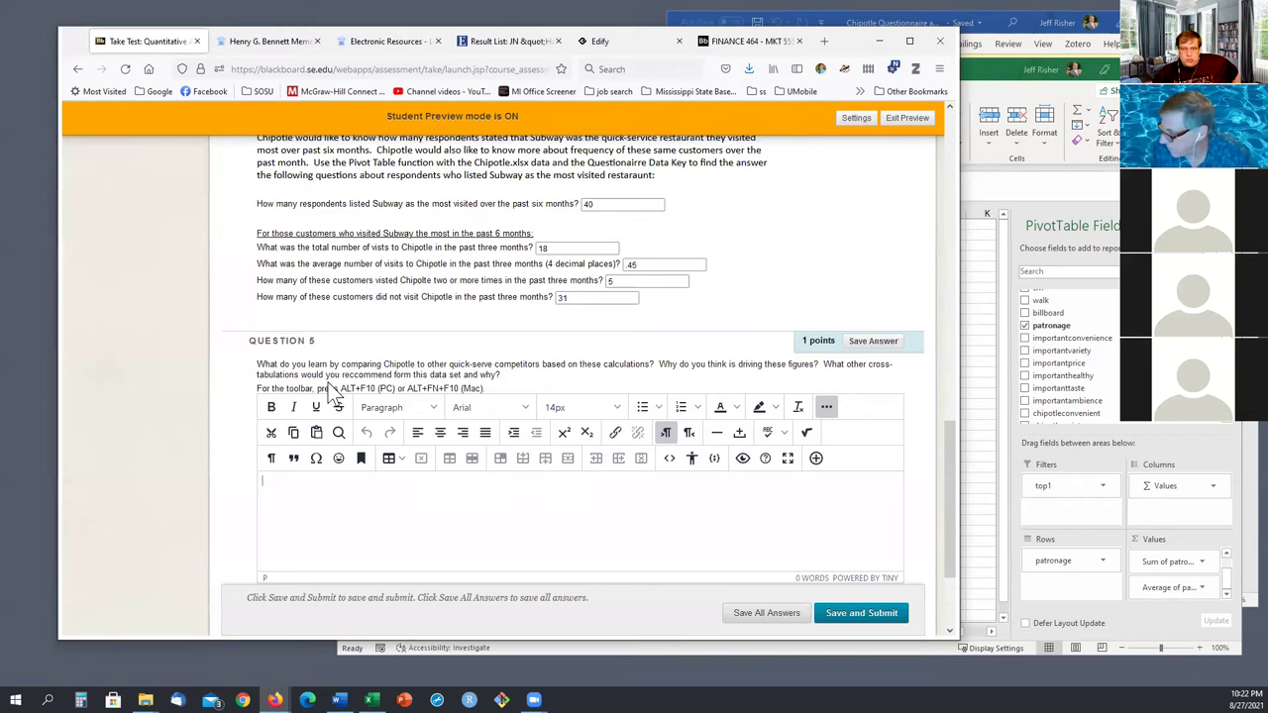
{"action": "scroll", "coordinate": [336, 391], "scroll_direction": "up", "scroll_amount": 10}
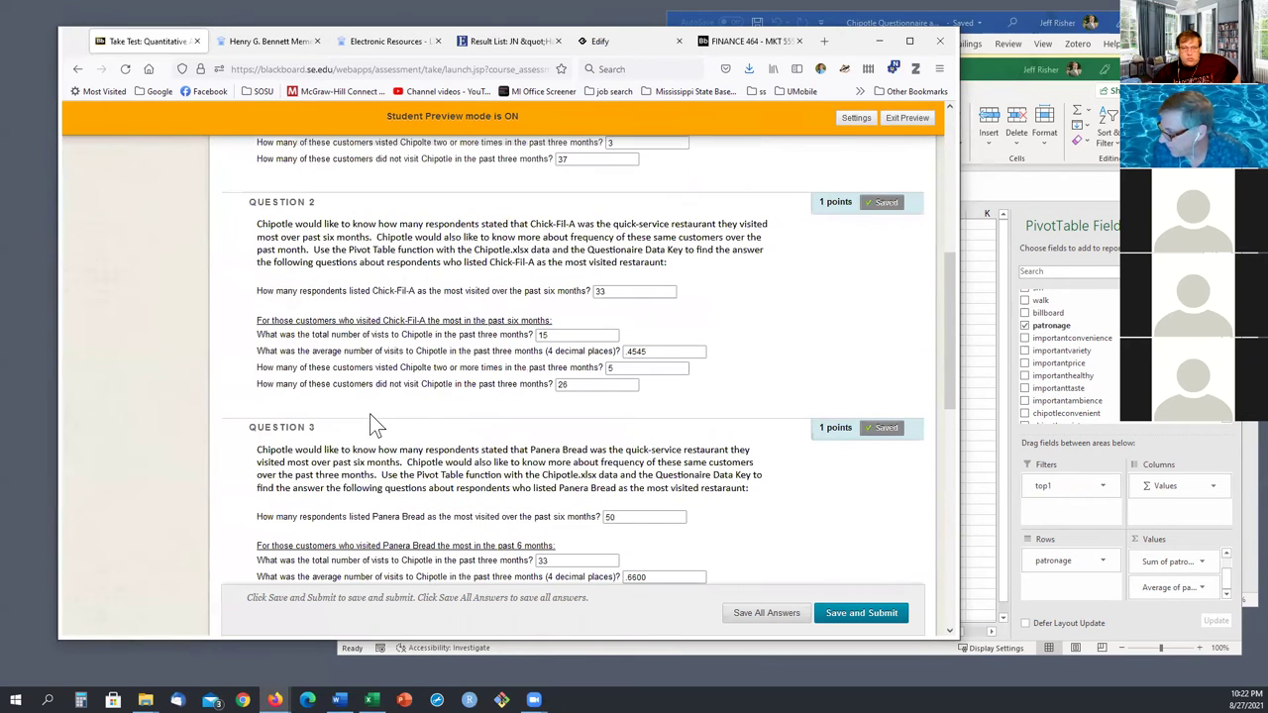
{"action": "scroll", "coordinate": [376, 424], "scroll_direction": "up", "scroll_amount": 2}
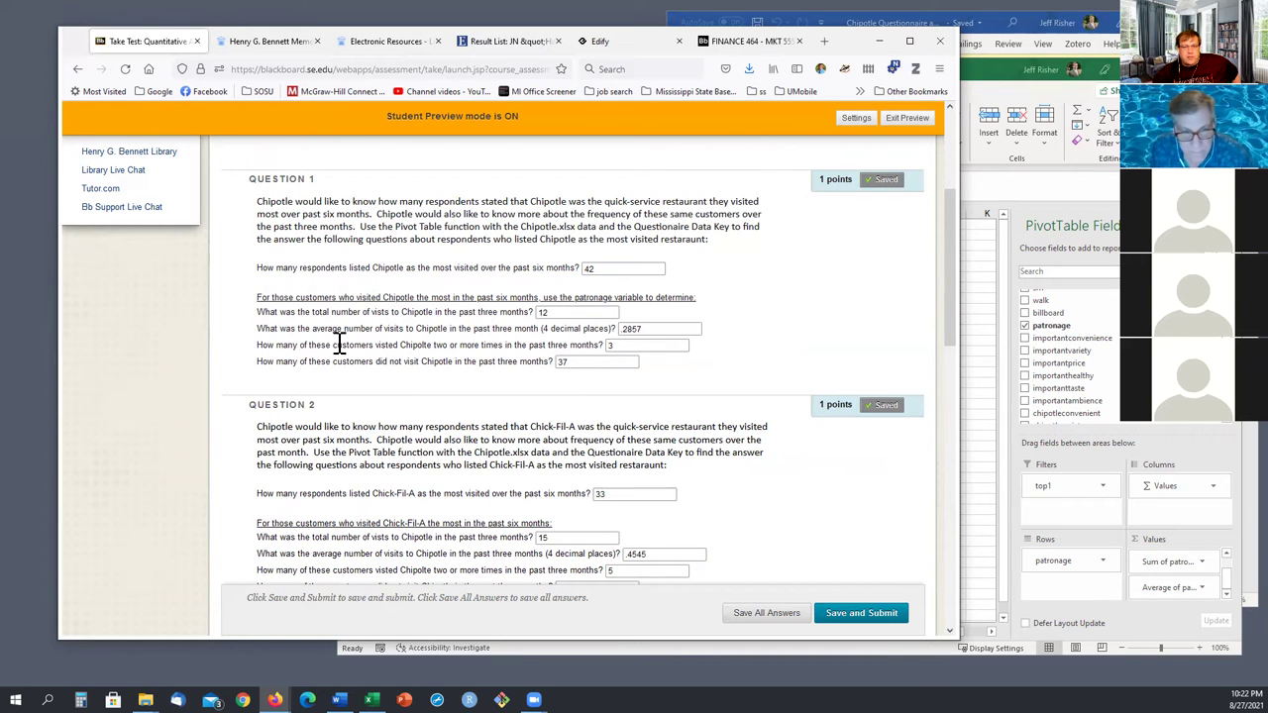
{"action": "left_click_drag", "start_coordinate": [253, 268], "coordinate": [300, 268]}
{"action": "left_click_drag", "start_coordinate": [419, 266], "coordinate": [752, 298]}
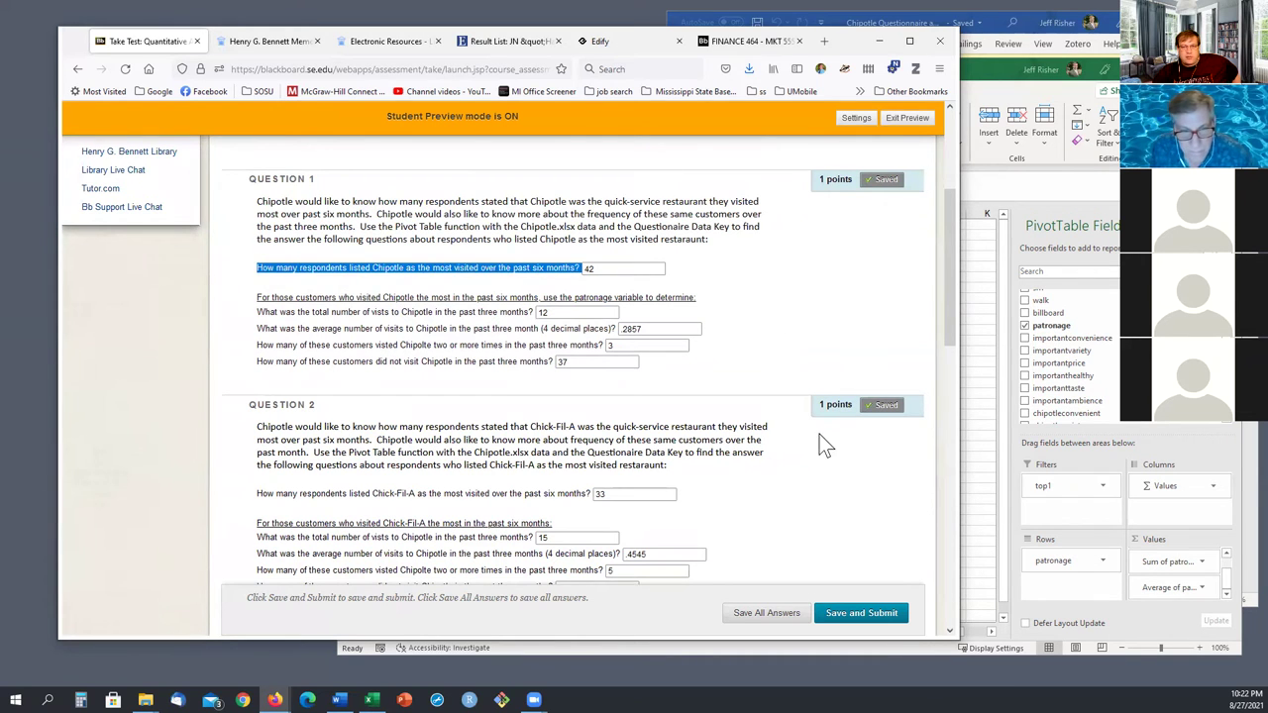
{"action": "scroll", "coordinate": [822, 456], "scroll_direction": "down", "scroll_amount": 5}
{"action": "scroll", "coordinate": [721, 365], "scroll_direction": "up", "scroll_amount": 3}
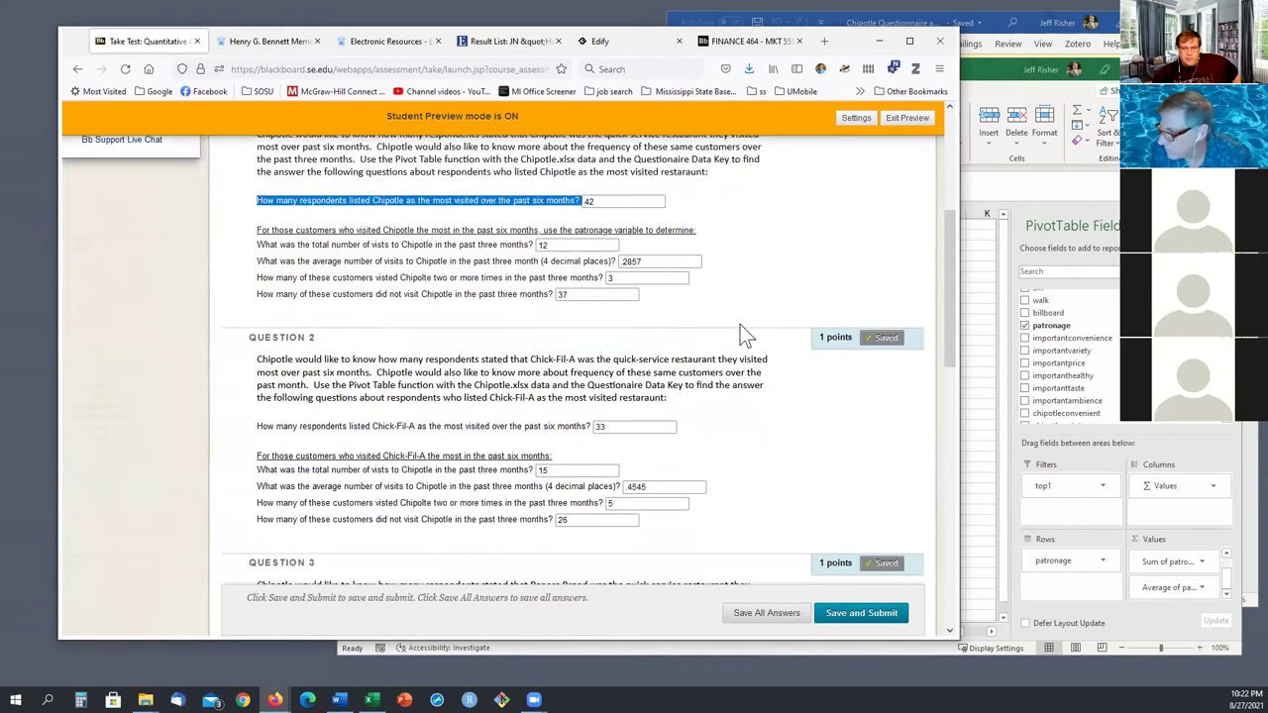
- Check the empty Question 5 answer, then switch to the Chipotle Data Key document
{"action": "scroll", "coordinate": [783, 430], "scroll_direction": "down", "scroll_amount": 5}
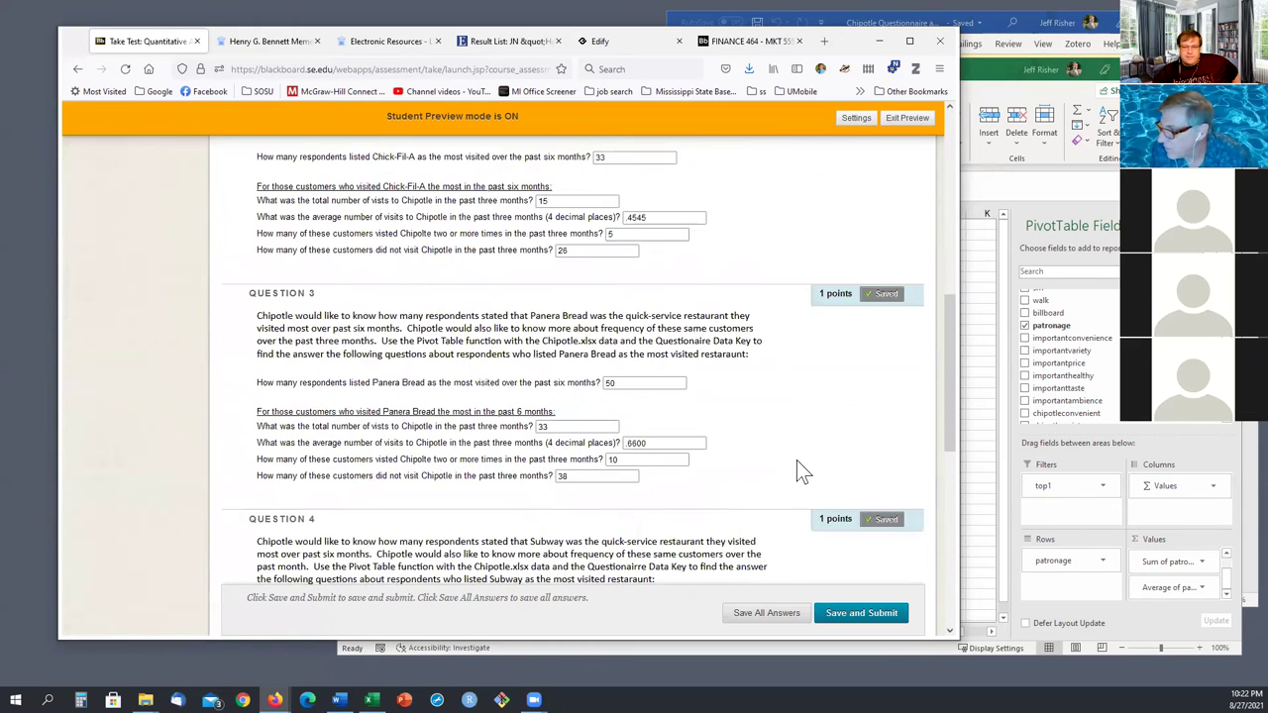
{"action": "scroll", "coordinate": [800, 474], "scroll_direction": "down", "scroll_amount": 4}
{"action": "scroll", "coordinate": [805, 486], "scroll_direction": "down", "scroll_amount": 4}
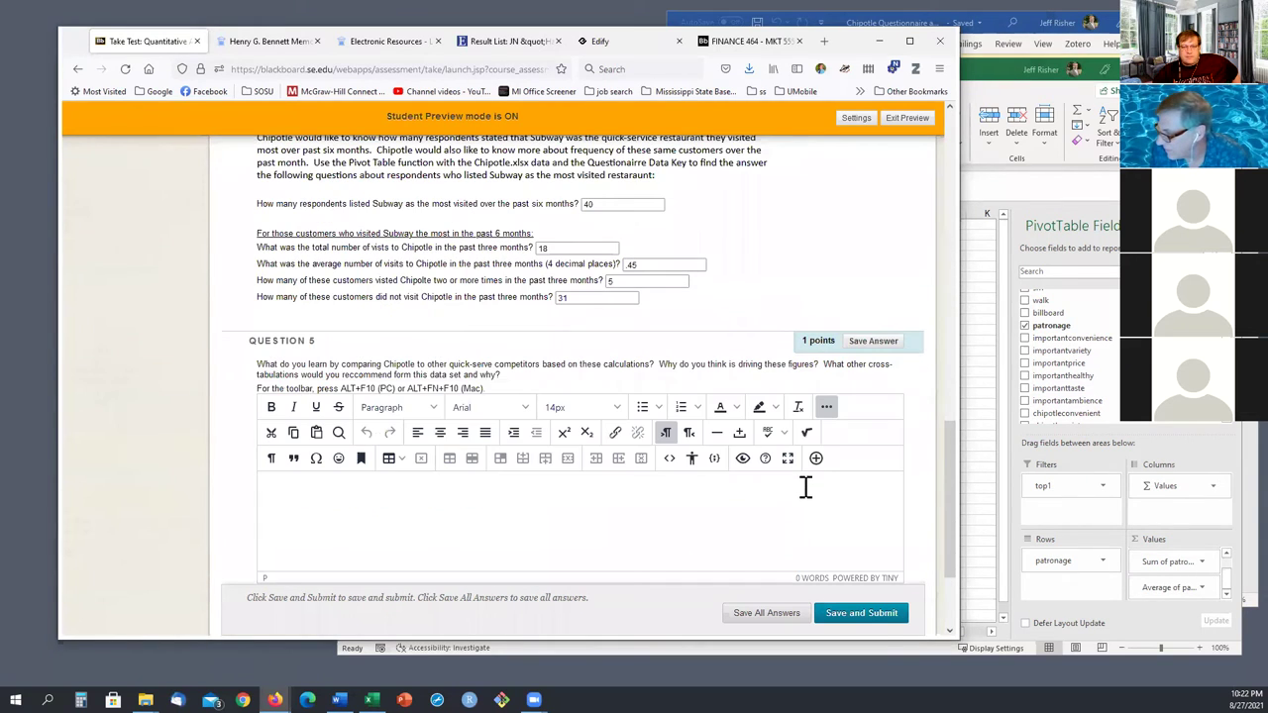
{"action": "left_click", "coordinate": [796, 505]}
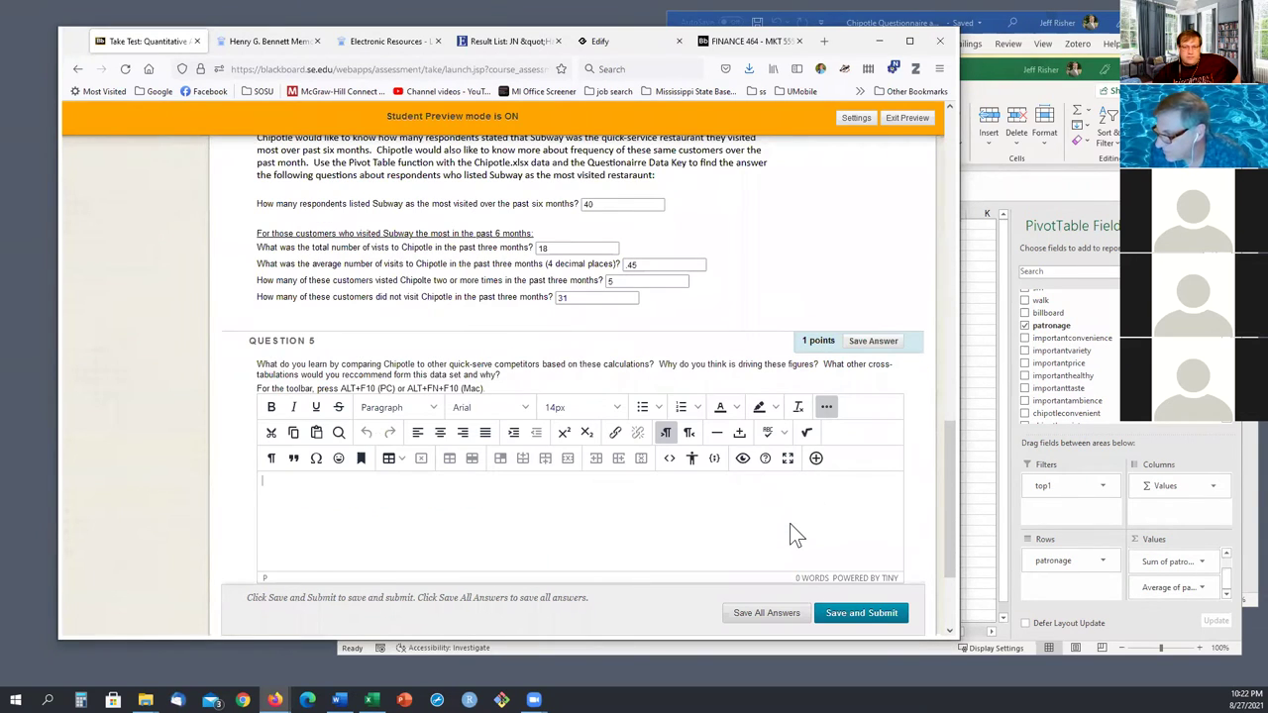
{"action": "scroll", "coordinate": [790, 523], "scroll_direction": "up", "scroll_amount": 10}
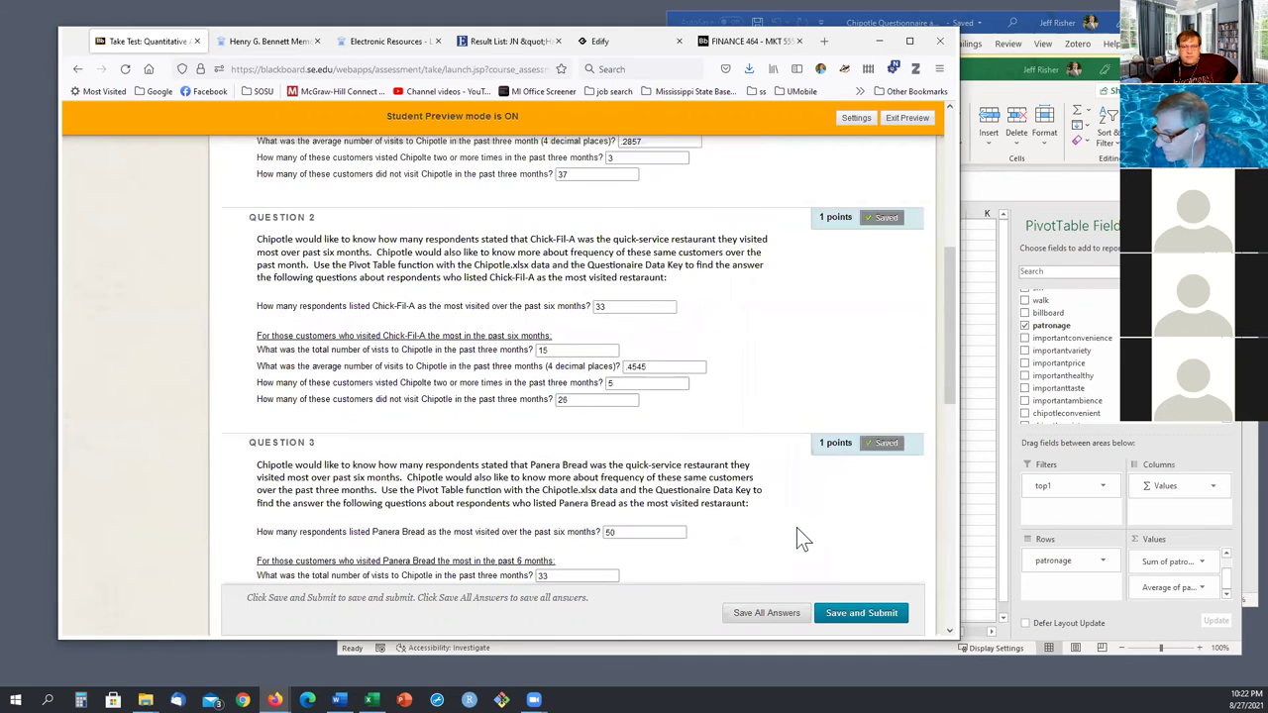
{"action": "scroll", "coordinate": [803, 540], "scroll_direction": "up", "scroll_amount": 3}
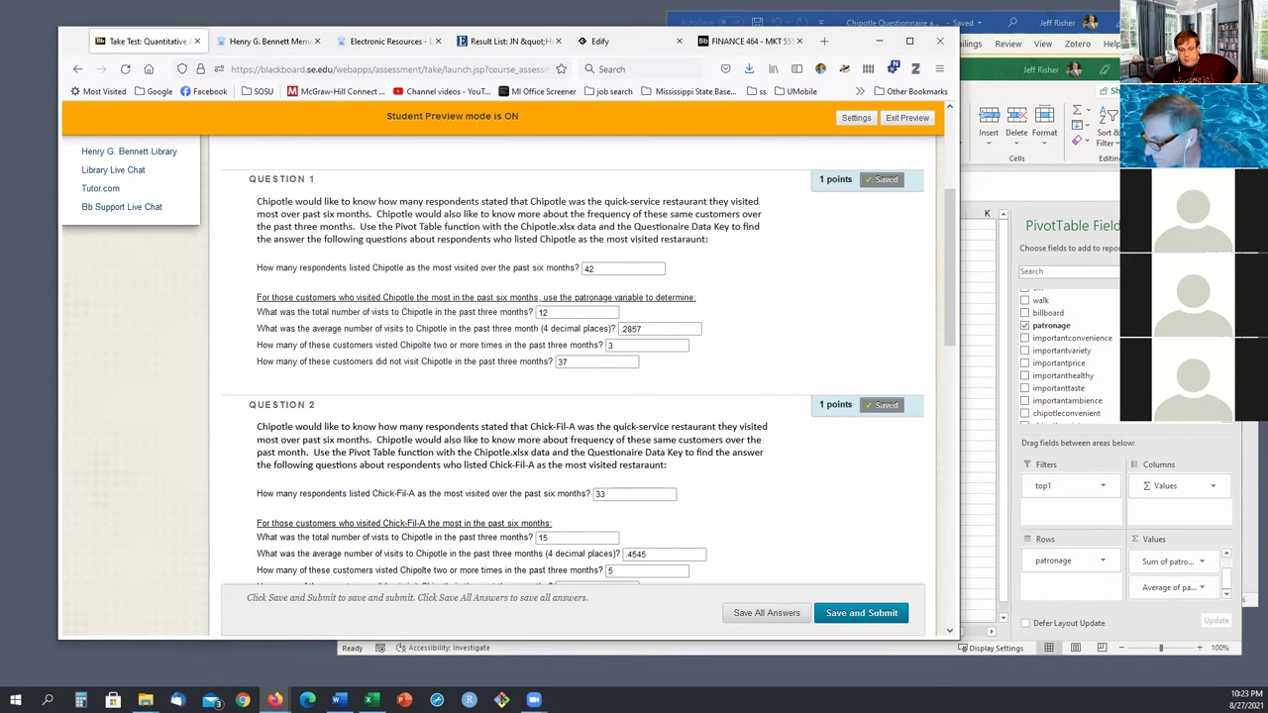
{"action": "key", "text": "alt+Tab"}
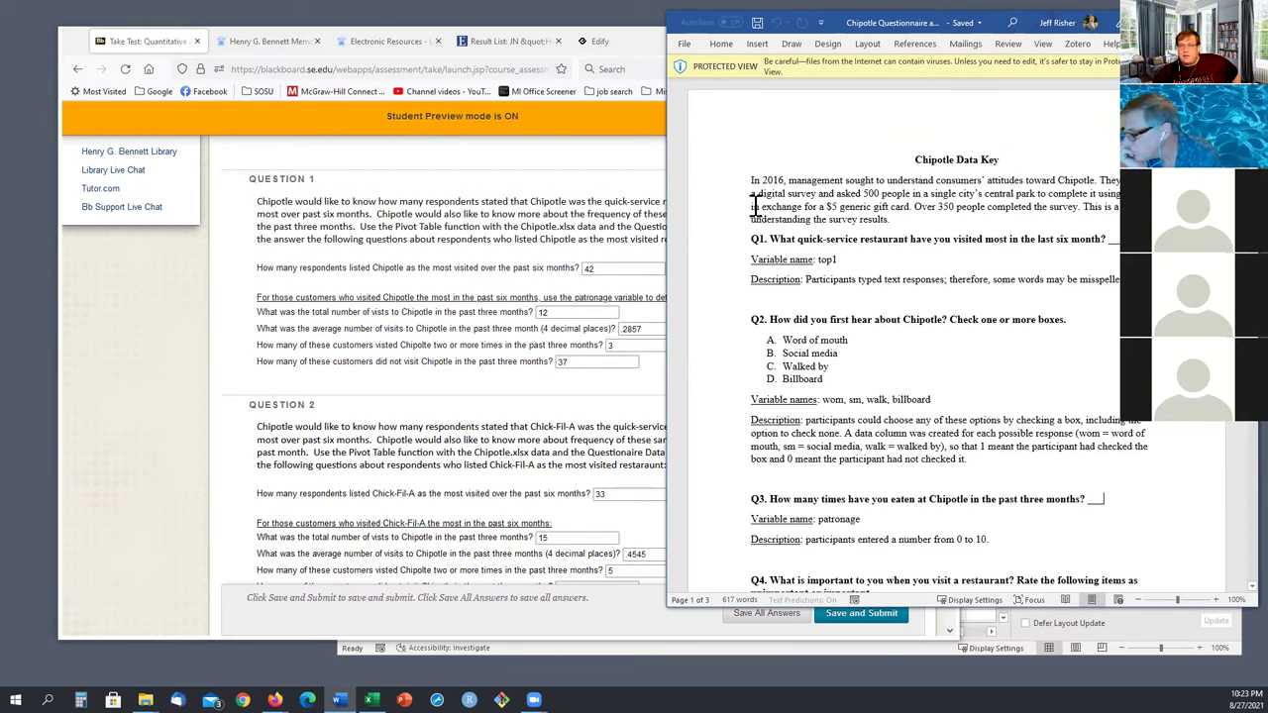
- Highlight part of the Data Key's opening paragraph, then return to the Blackboard quiz
{"action": "left_click_drag", "start_coordinate": [761, 198], "coordinate": [1035, 197]}
{"action": "left_click", "coordinate": [1080, 226]}
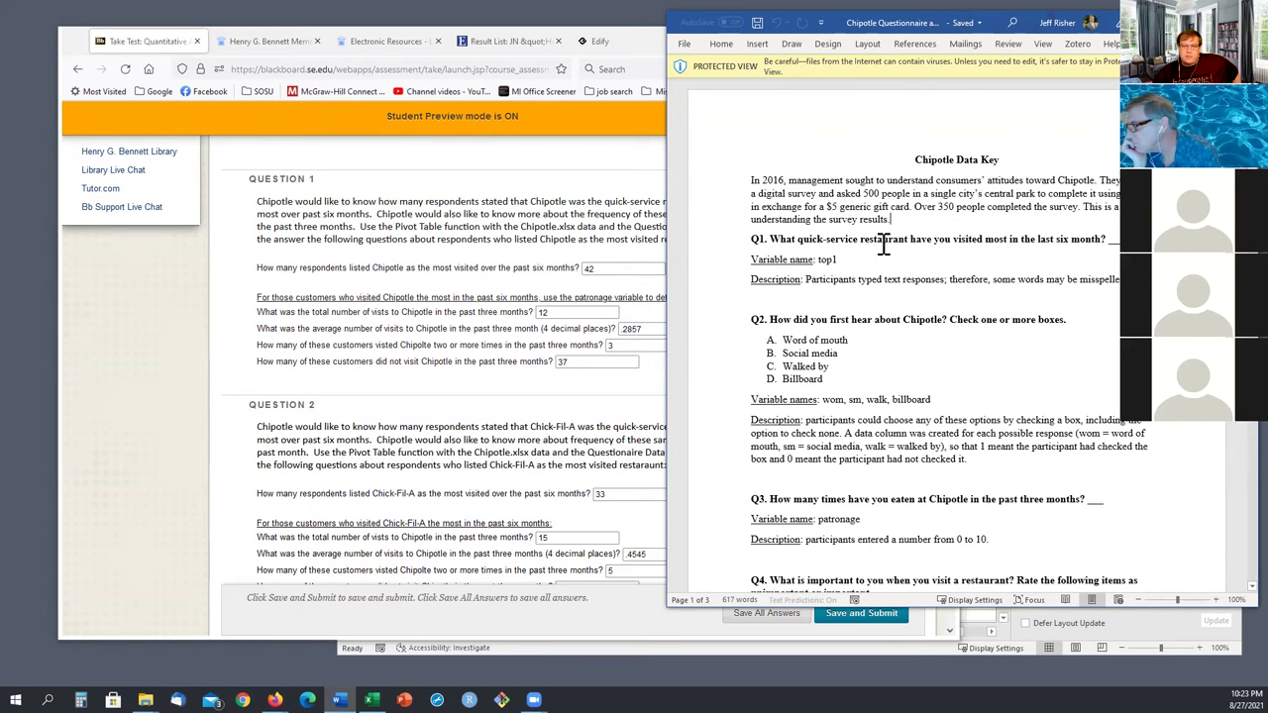
{"action": "left_click", "coordinate": [479, 362]}
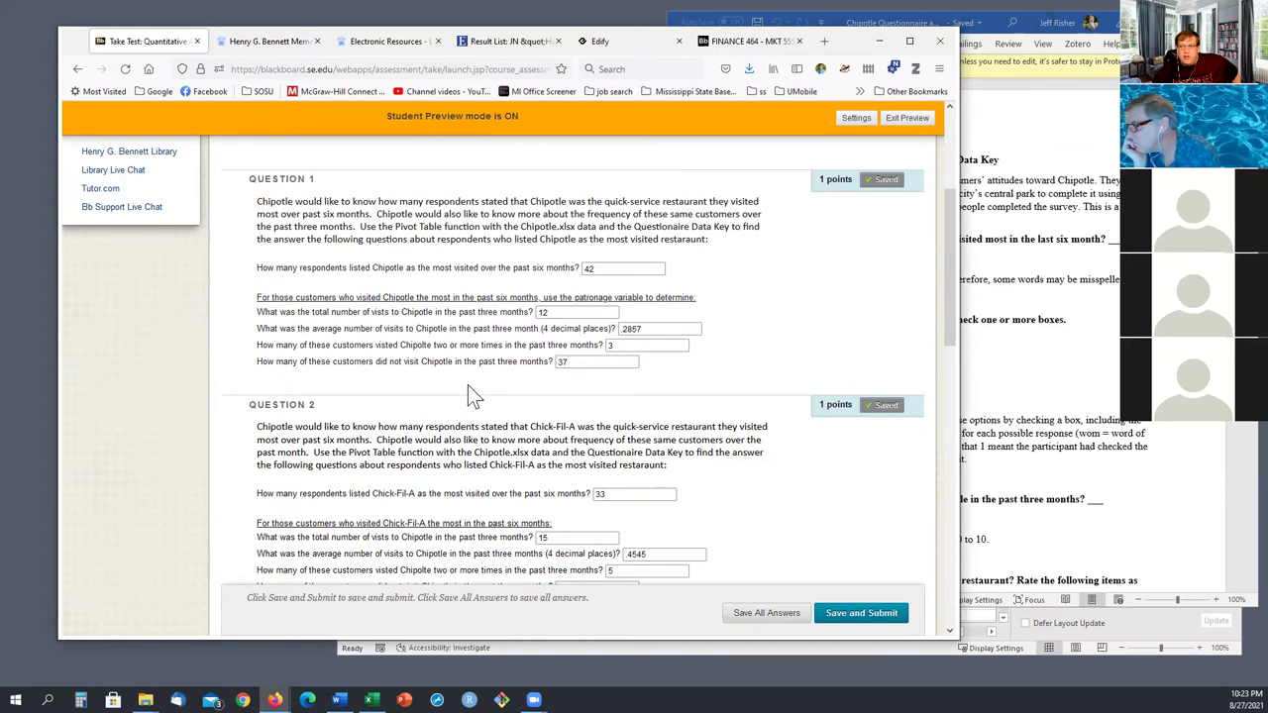
{"action": "left_click_drag", "start_coordinate": [364, 268], "coordinate": [395, 267]}
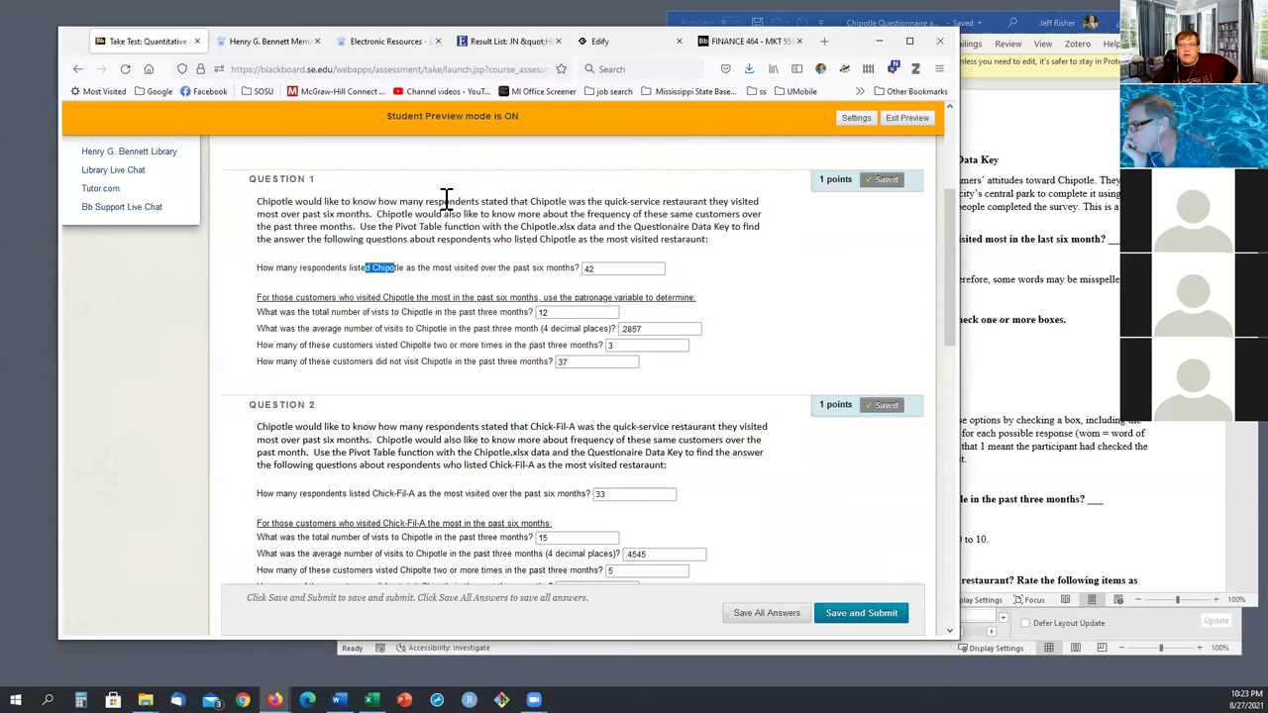
{"action": "left_click", "coordinate": [496, 363]}
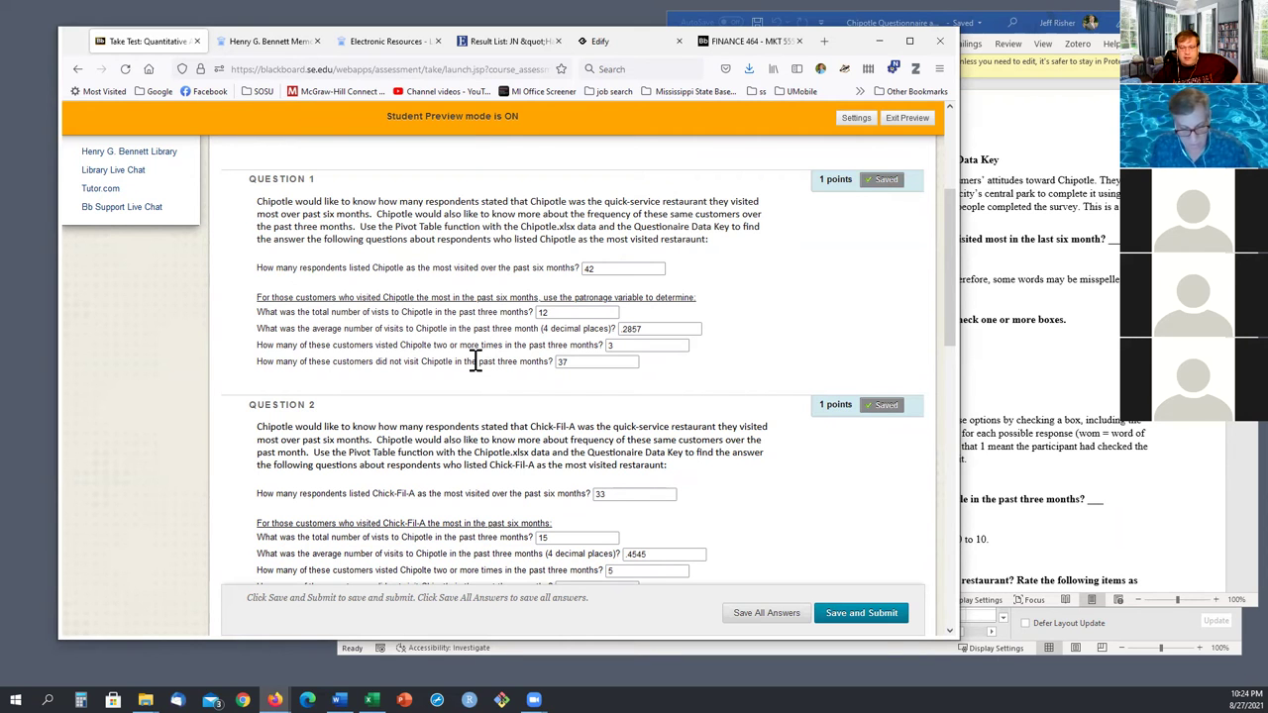
{"action": "scroll", "coordinate": [474, 362], "scroll_direction": "down", "scroll_amount": 3}
{"action": "scroll", "coordinate": [459, 466], "scroll_direction": "down", "scroll_amount": 6}
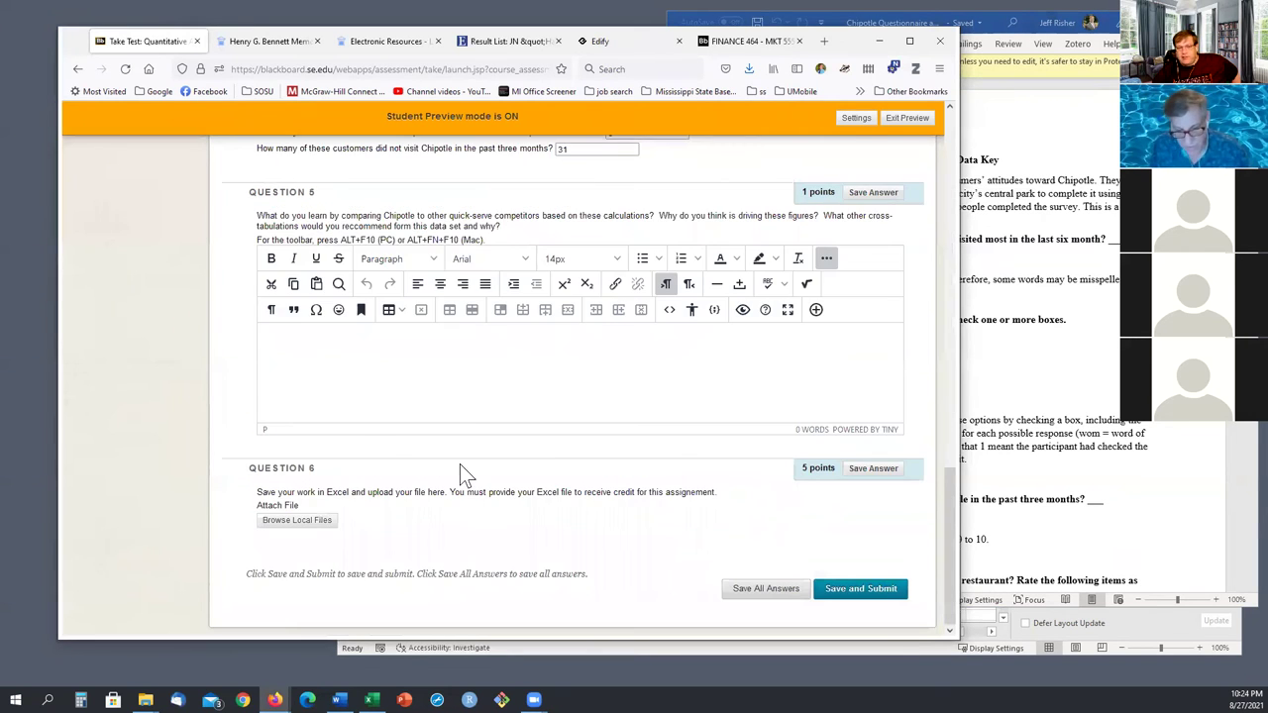
{"action": "scroll", "coordinate": [460, 466], "scroll_direction": "up", "scroll_amount": 7}
{"action": "scroll", "coordinate": [483, 485], "scroll_direction": "down", "scroll_amount": 6}
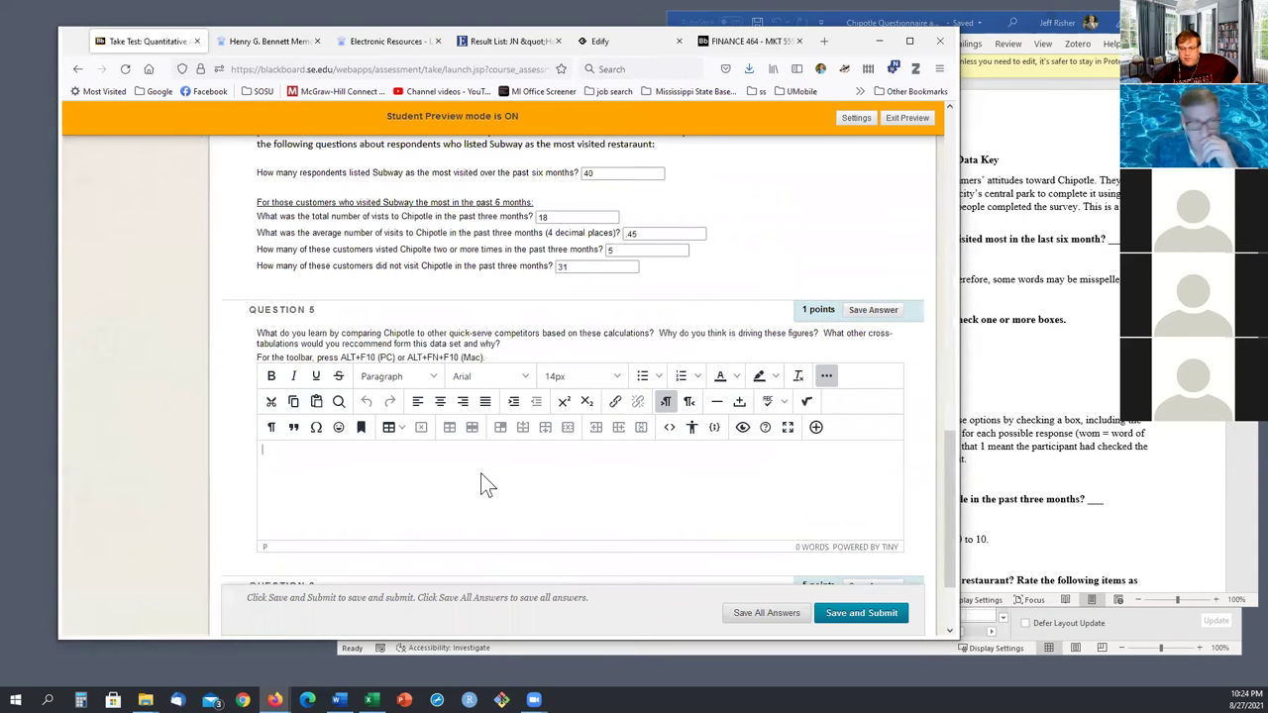
{"action": "scroll", "coordinate": [481, 473], "scroll_direction": "up", "scroll_amount": 6}
{"action": "scroll", "coordinate": [492, 489], "scroll_direction": "up", "scroll_amount": 7}
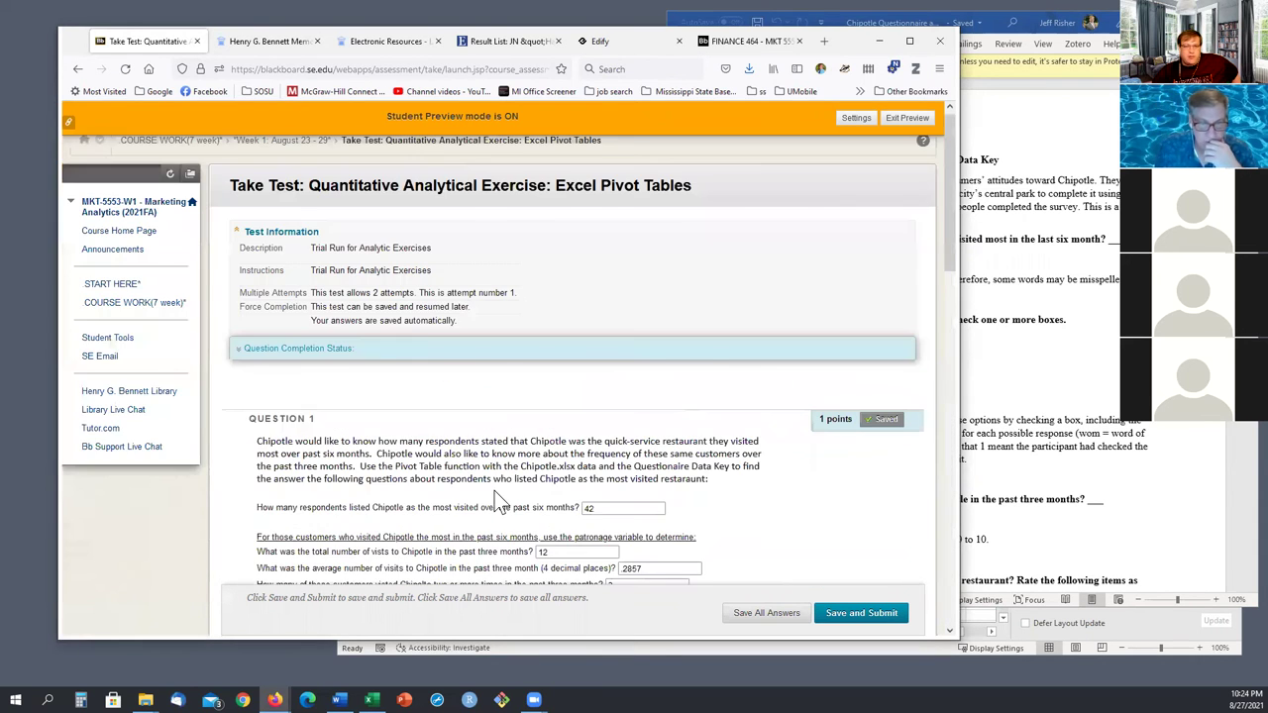
{"action": "scroll", "coordinate": [496, 497], "scroll_direction": "down", "scroll_amount": 10}
{"action": "scroll", "coordinate": [499, 501], "scroll_direction": "down", "scroll_amount": 5}
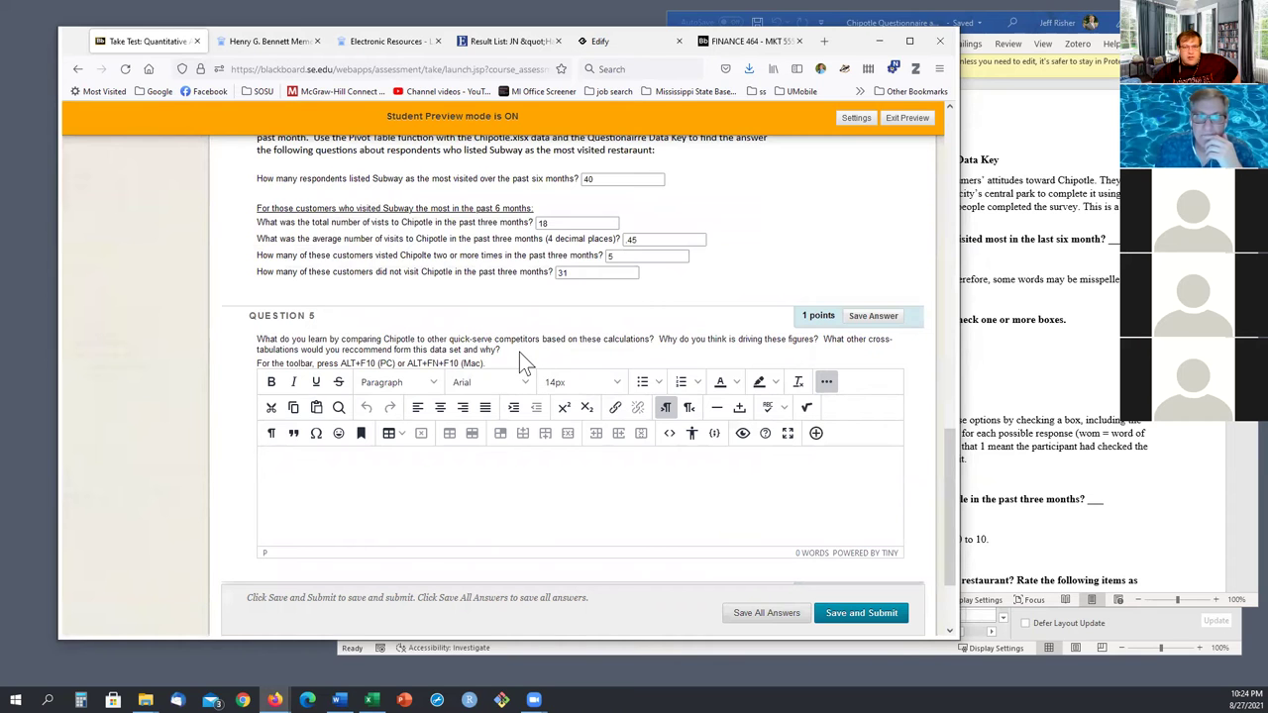
{"action": "scroll", "coordinate": [515, 356], "scroll_direction": "up", "scroll_amount": 5}
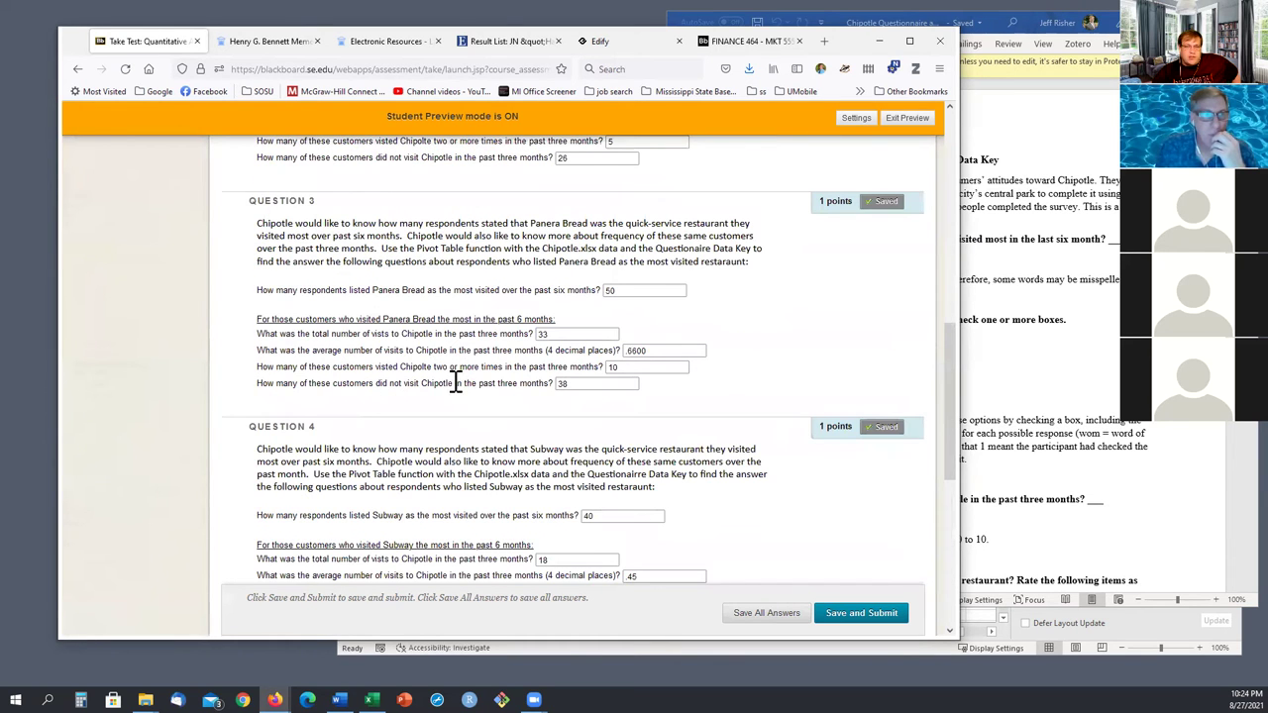
{"action": "scroll", "coordinate": [480, 396], "scroll_direction": "up", "scroll_amount": 7}
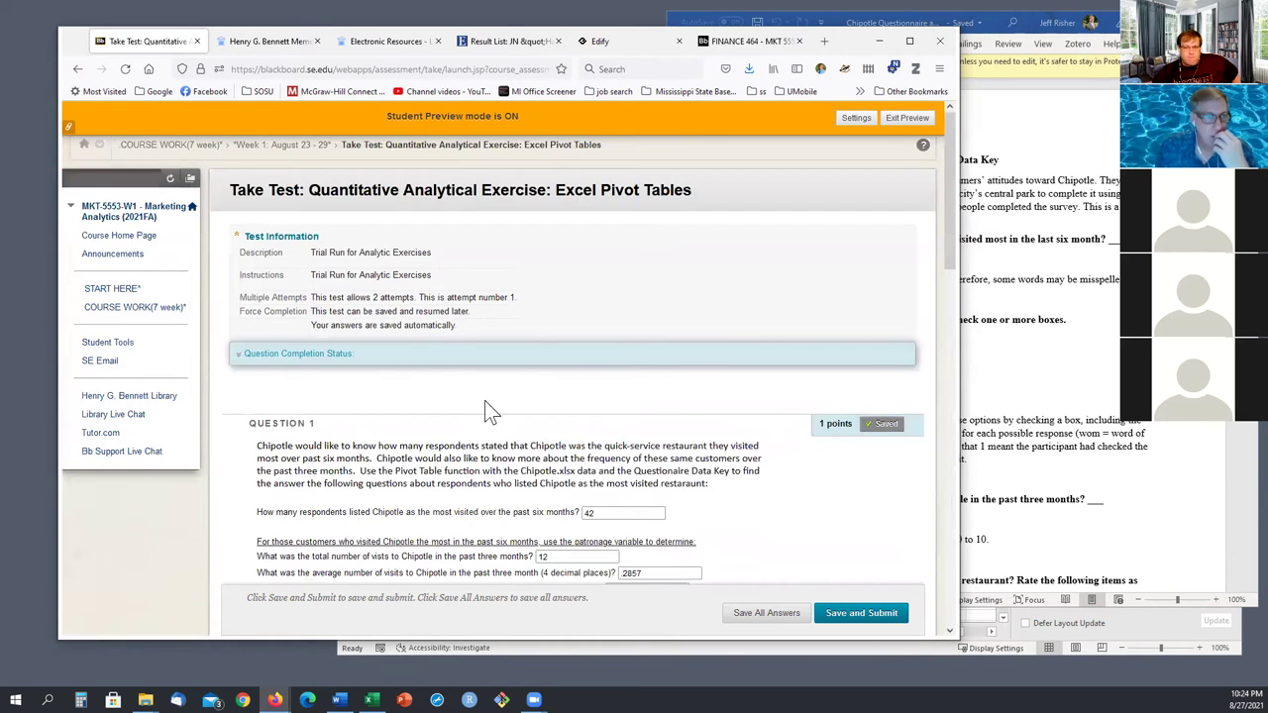
{"action": "scroll", "coordinate": [489, 408], "scroll_direction": "down", "scroll_amount": 1}
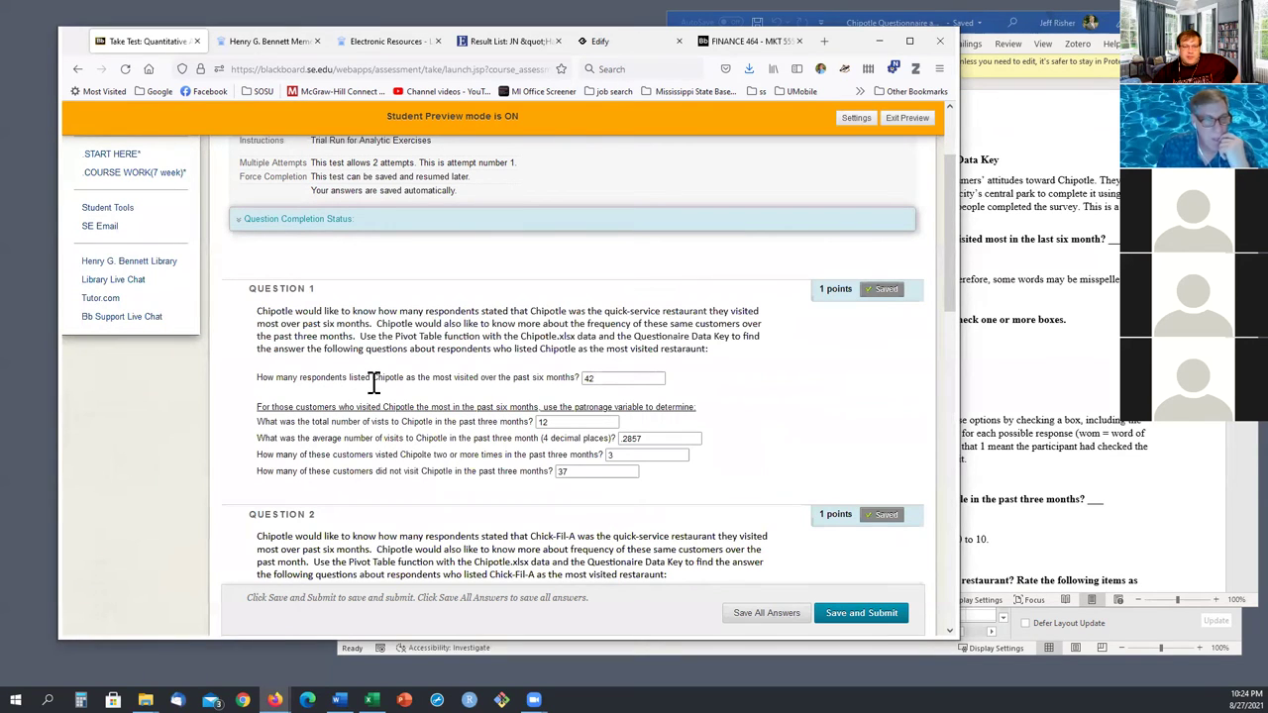
{"action": "left_click_drag", "start_coordinate": [373, 377], "coordinate": [406, 378]}
{"action": "left_click", "coordinate": [401, 434]}
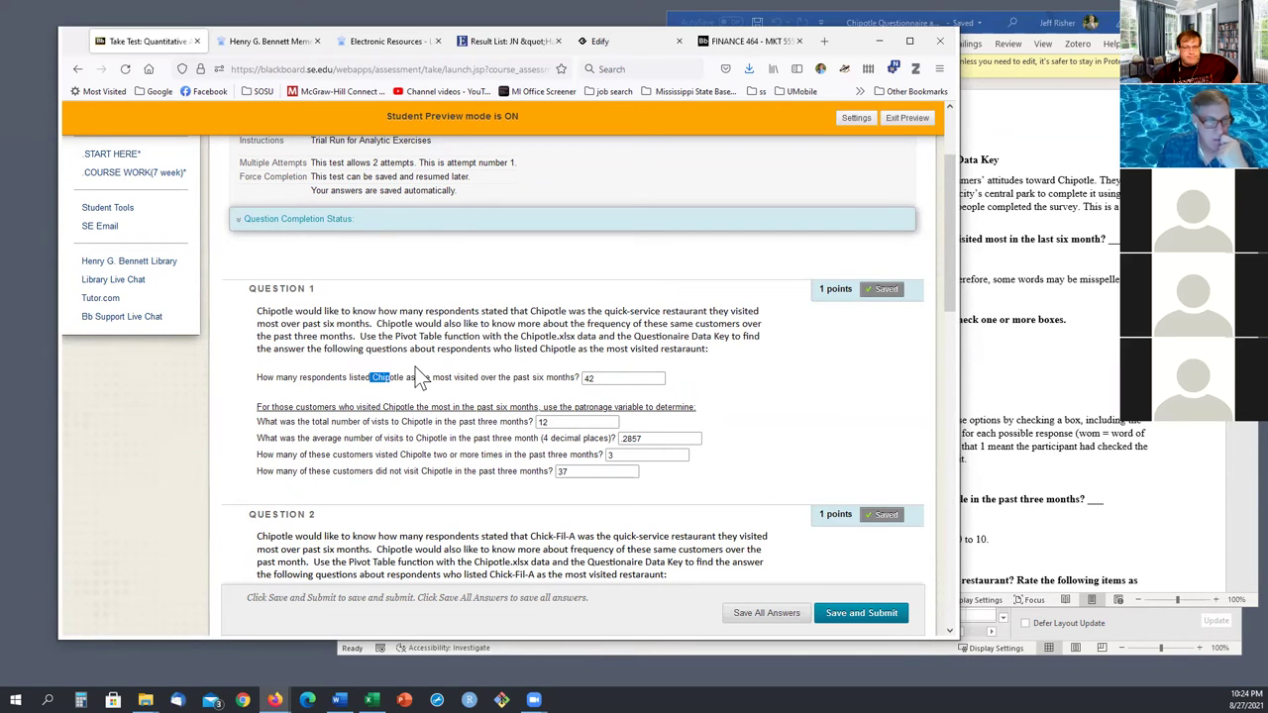
{"action": "left_click", "coordinate": [740, 476]}
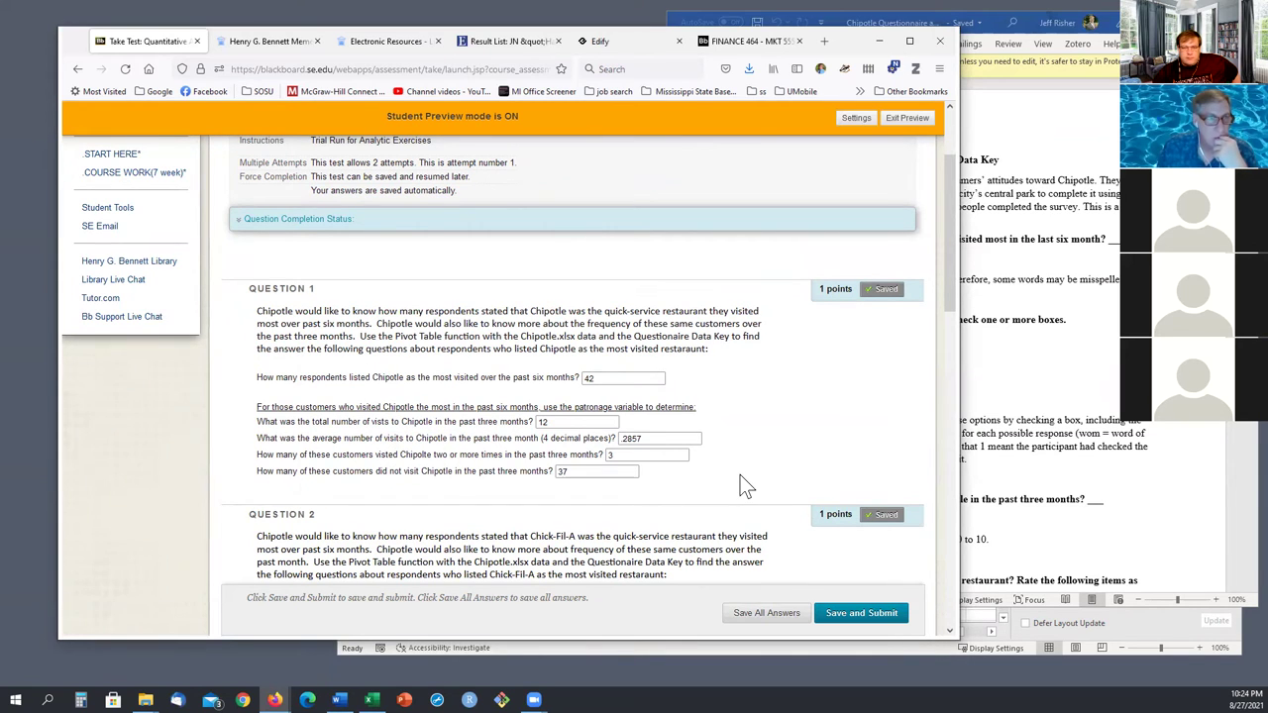
{"action": "scroll", "coordinate": [740, 474], "scroll_direction": "up", "scroll_amount": 3}
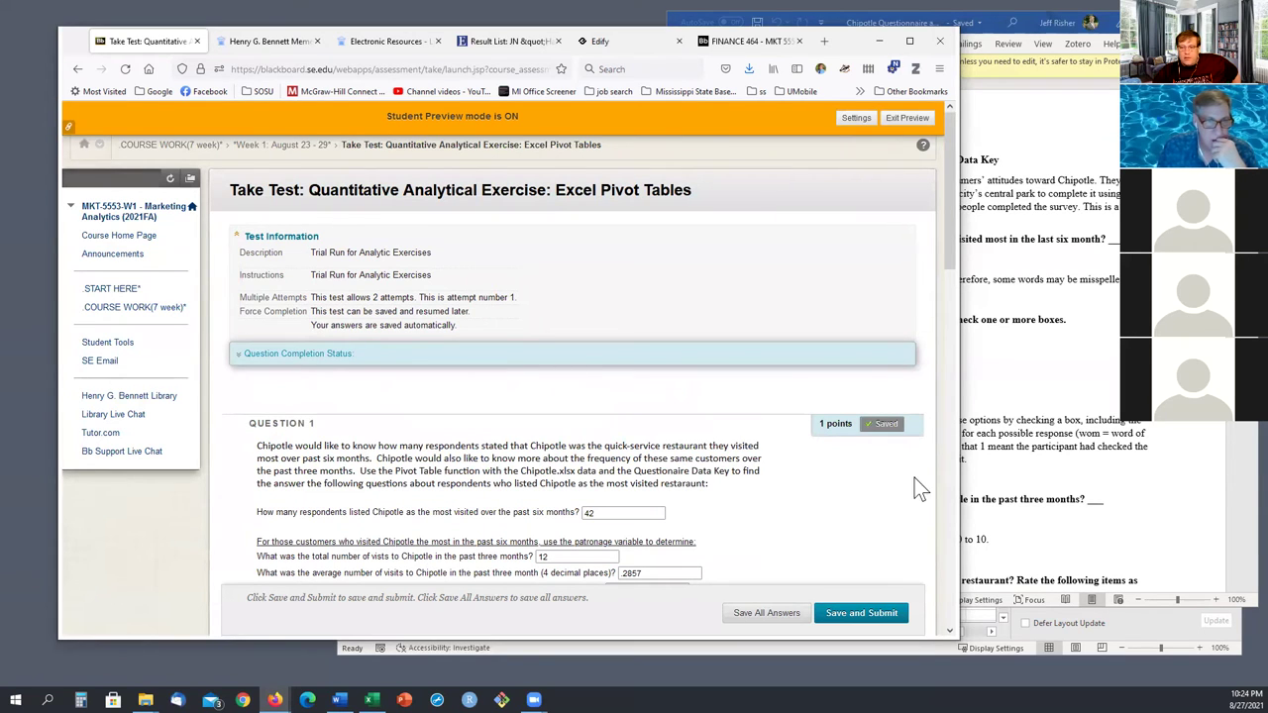
{"action": "left_click", "coordinate": [1161, 643]}
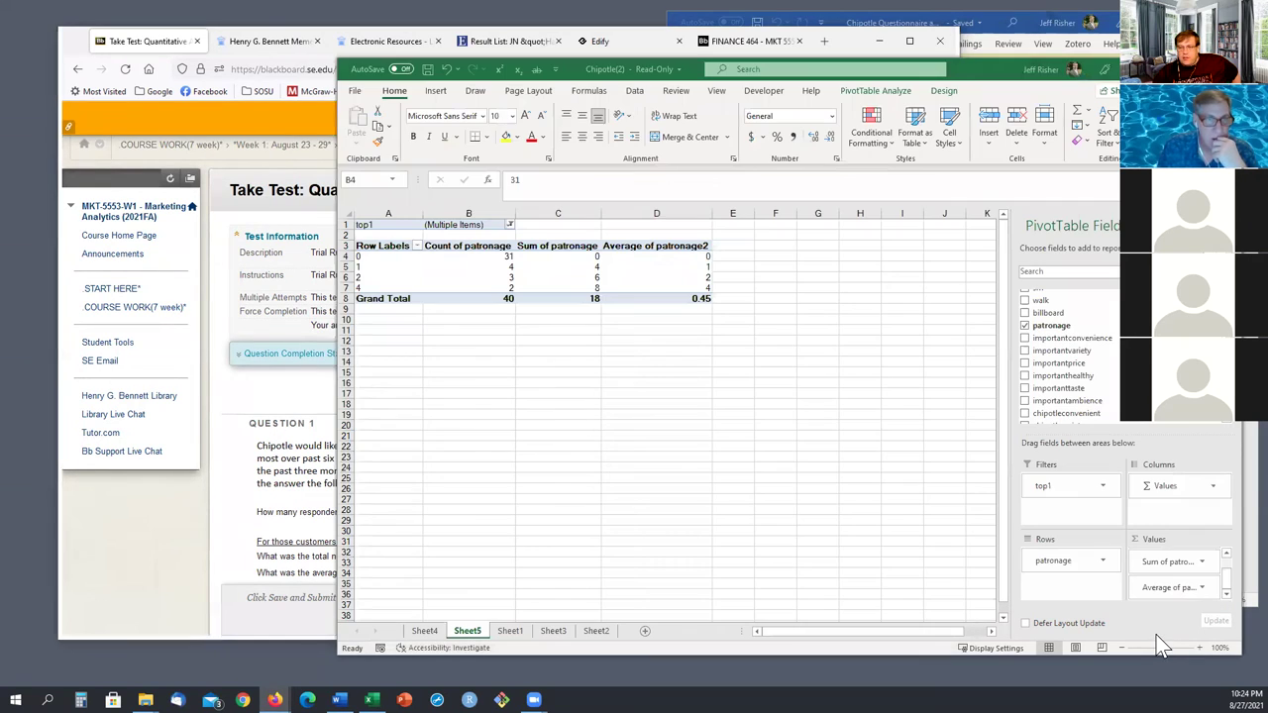
{"action": "left_click", "coordinate": [676, 436]}
{"action": "left_click", "coordinate": [381, 279]}
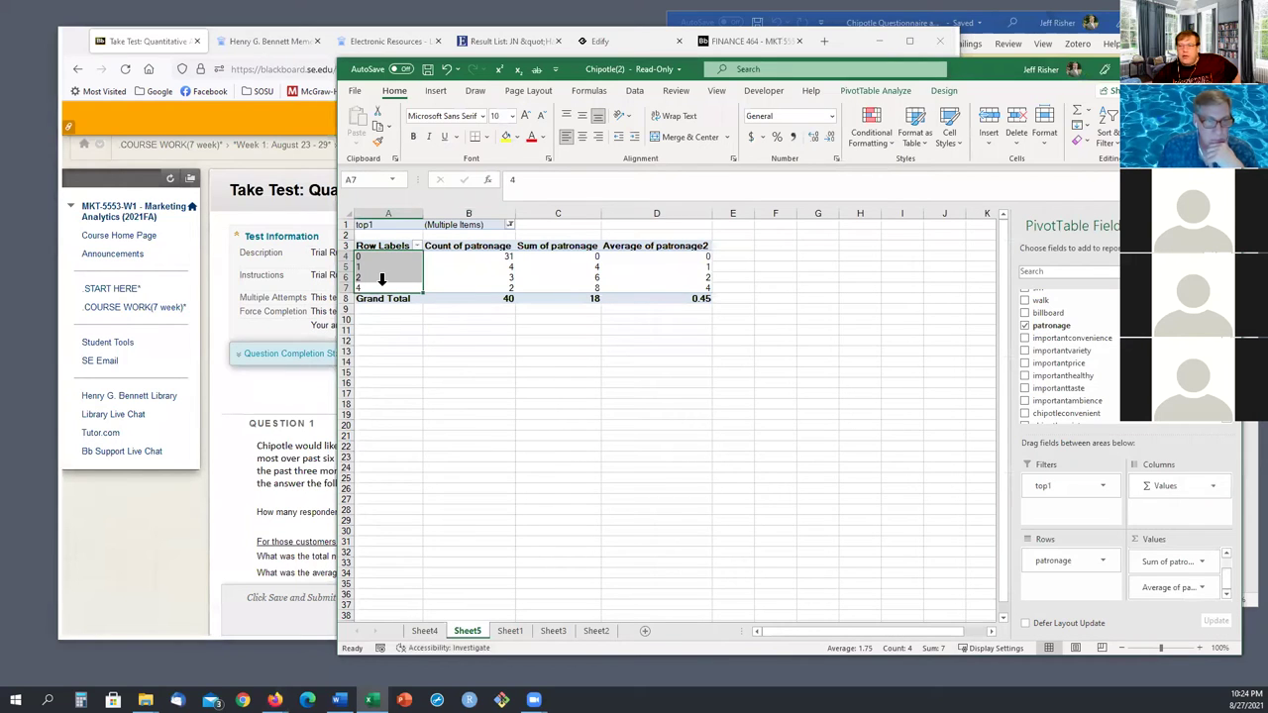
{"action": "left_click", "coordinate": [397, 329]}
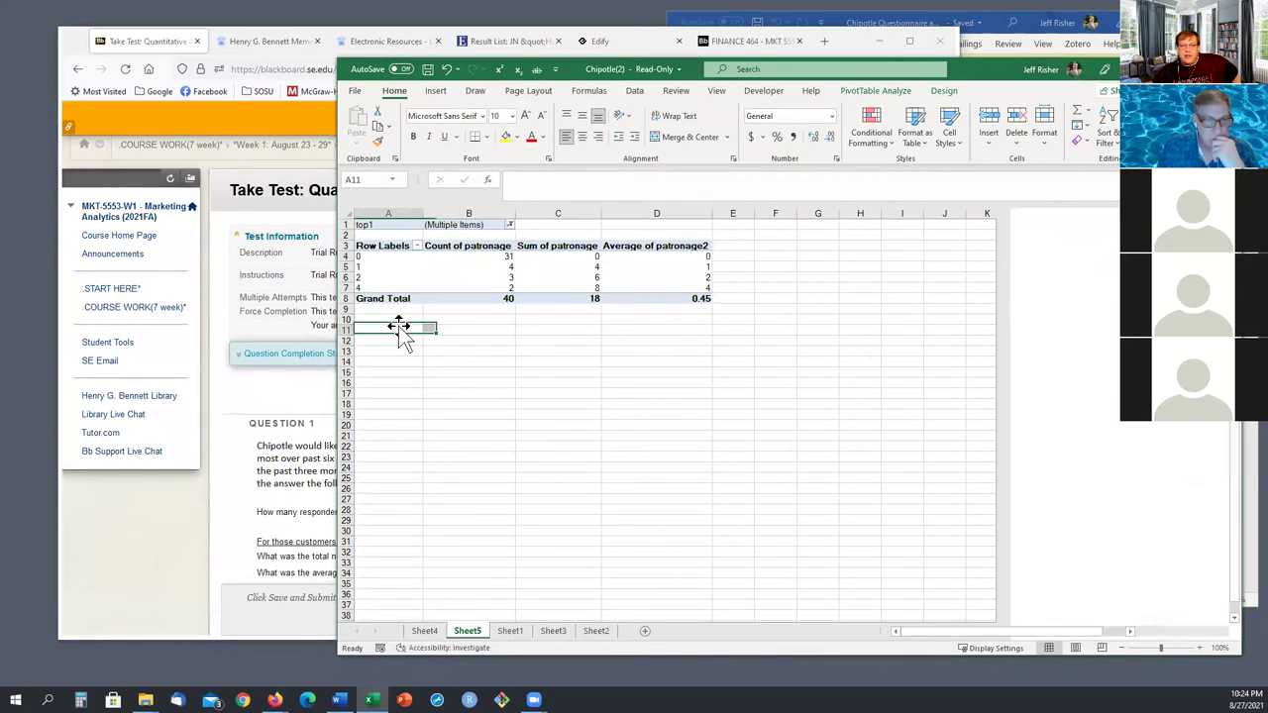
{"action": "left_click", "coordinate": [365, 226]}
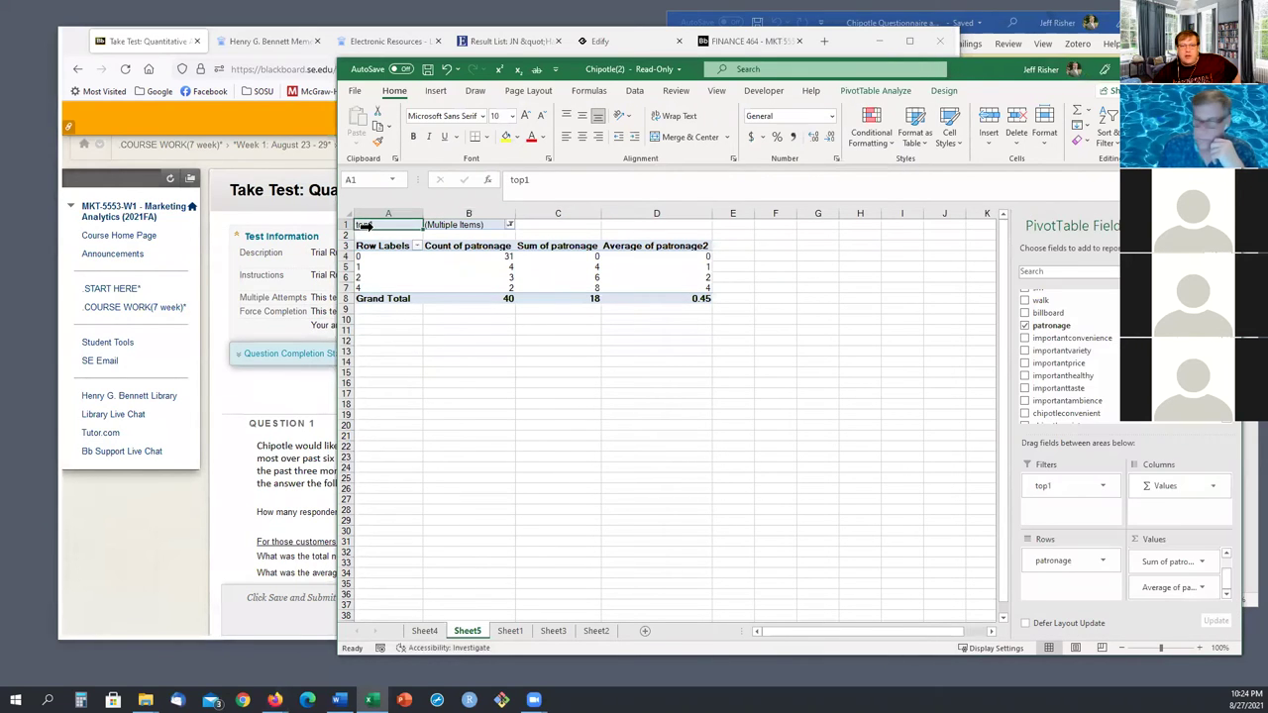
{"action": "left_click", "coordinate": [495, 226]}
{"action": "left_click", "coordinate": [545, 370]}
{"action": "left_click", "coordinate": [390, 226]}
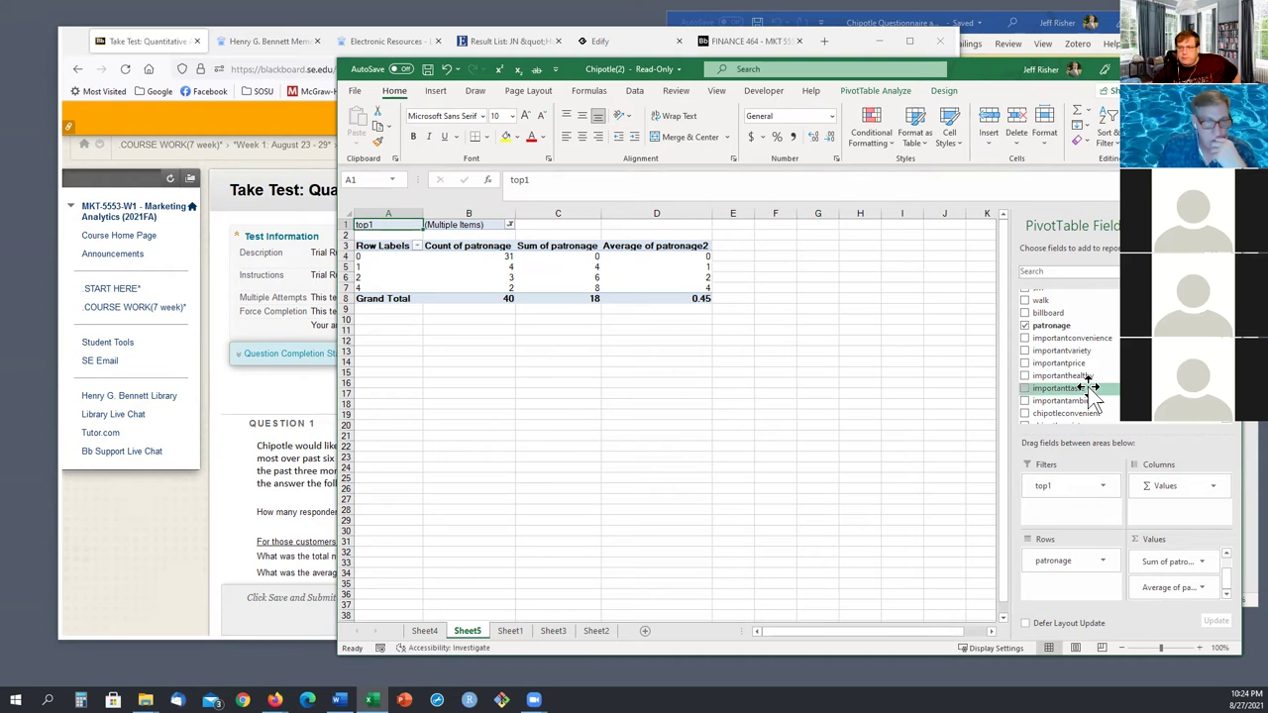
{"action": "scroll", "coordinate": [1068, 382], "scroll_direction": "up", "scroll_amount": 1}
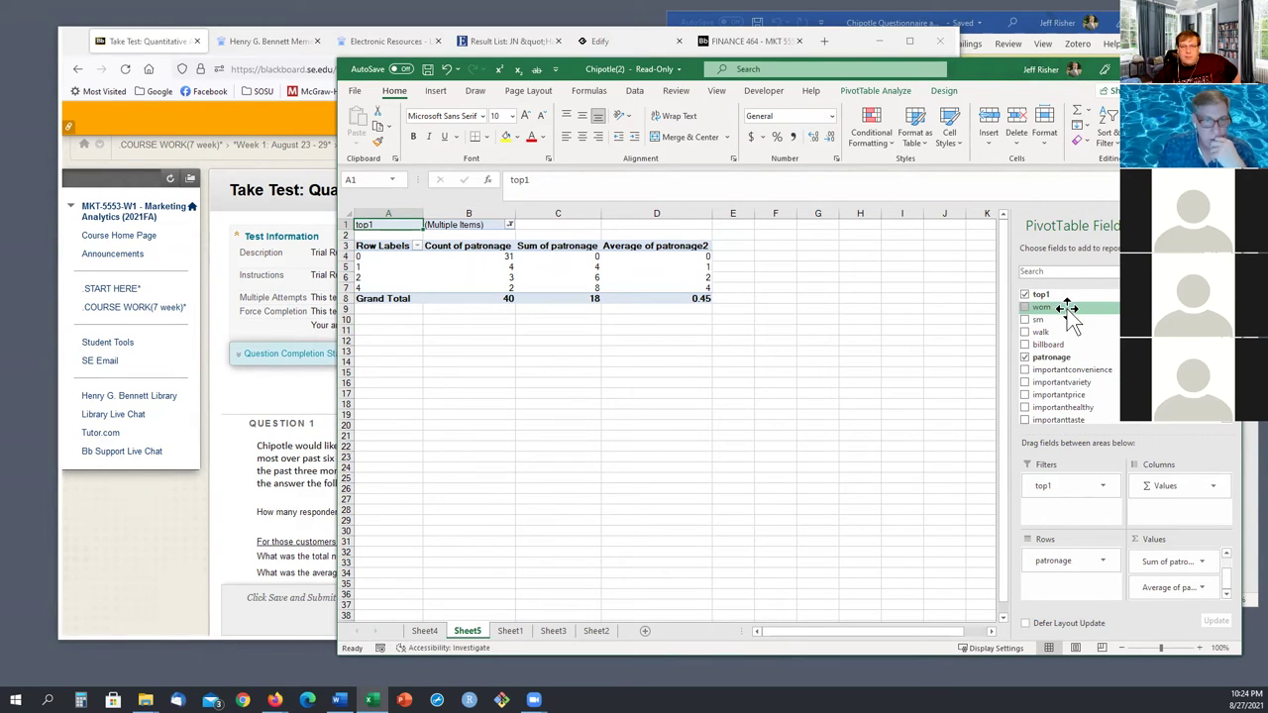
{"action": "scroll", "coordinate": [1070, 312], "scroll_direction": "down", "scroll_amount": 4}
{"action": "scroll", "coordinate": [1110, 374], "scroll_direction": "down", "scroll_amount": 3}
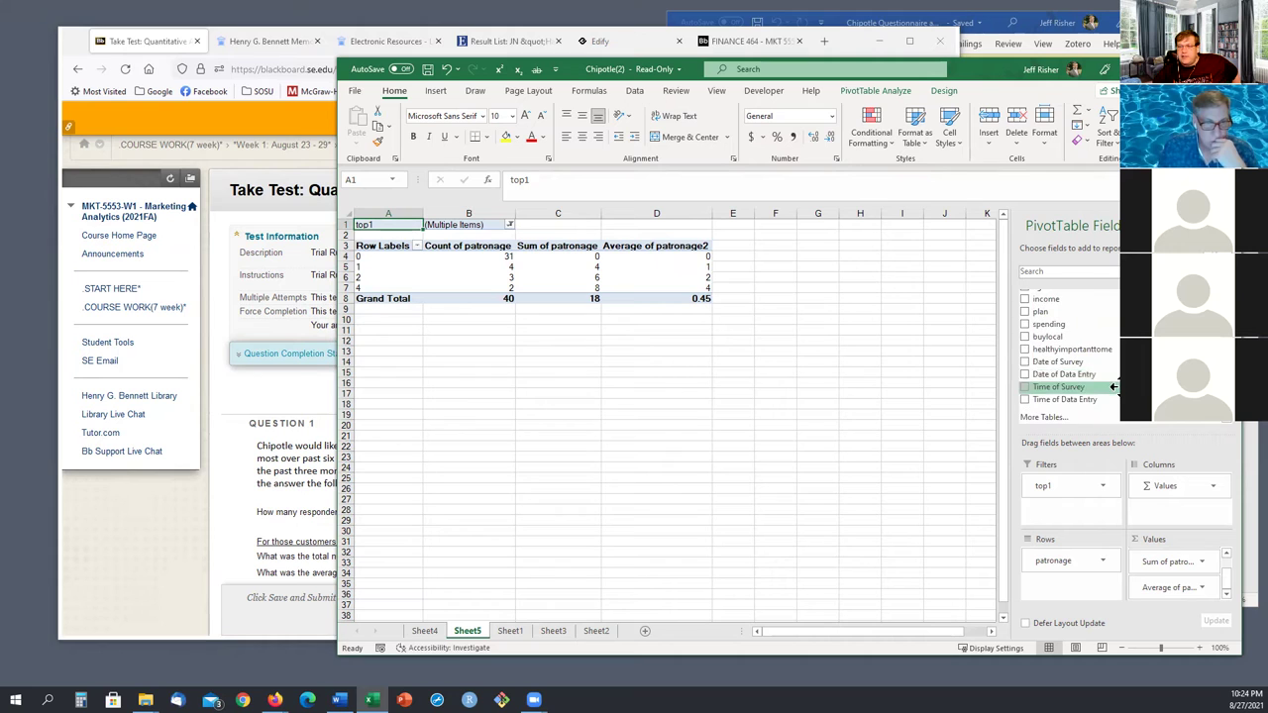
{"action": "scroll", "coordinate": [1070, 391], "scroll_direction": "up", "scroll_amount": 5}
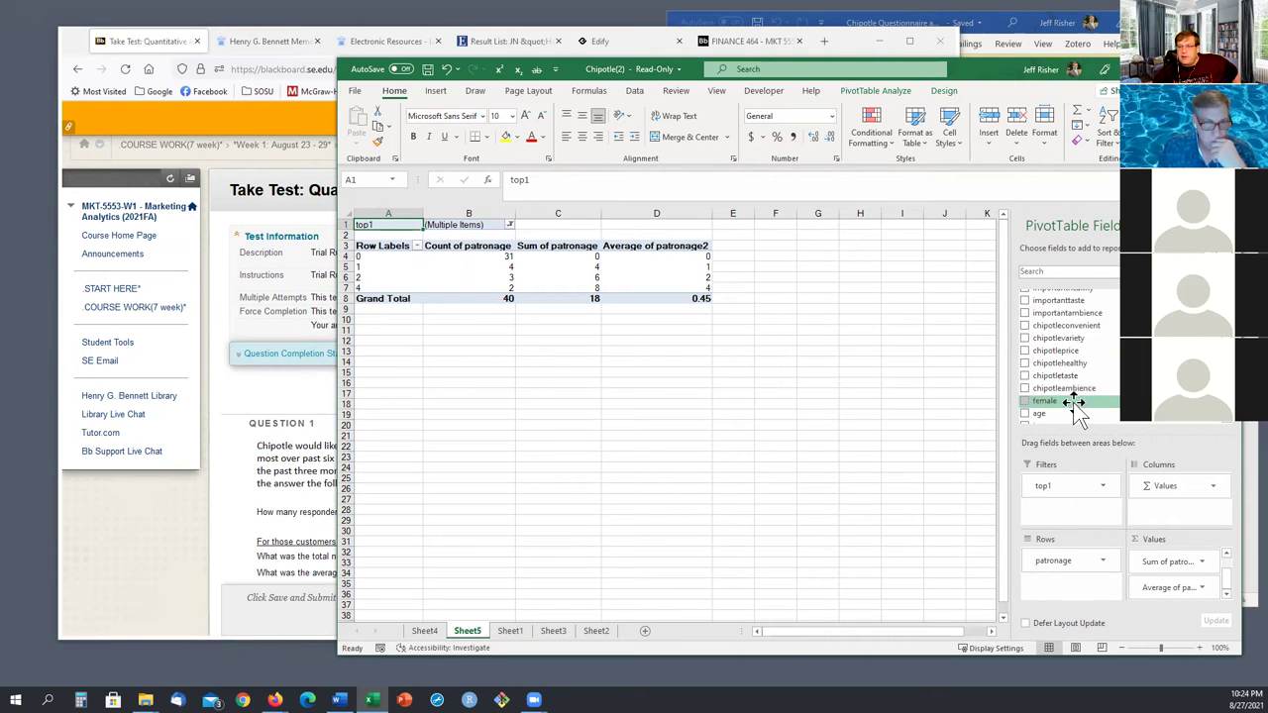
- Add the female field to the PivotTable's Filters area
{"action": "left_click_drag", "start_coordinate": [1076, 398], "coordinate": [1075, 511]}
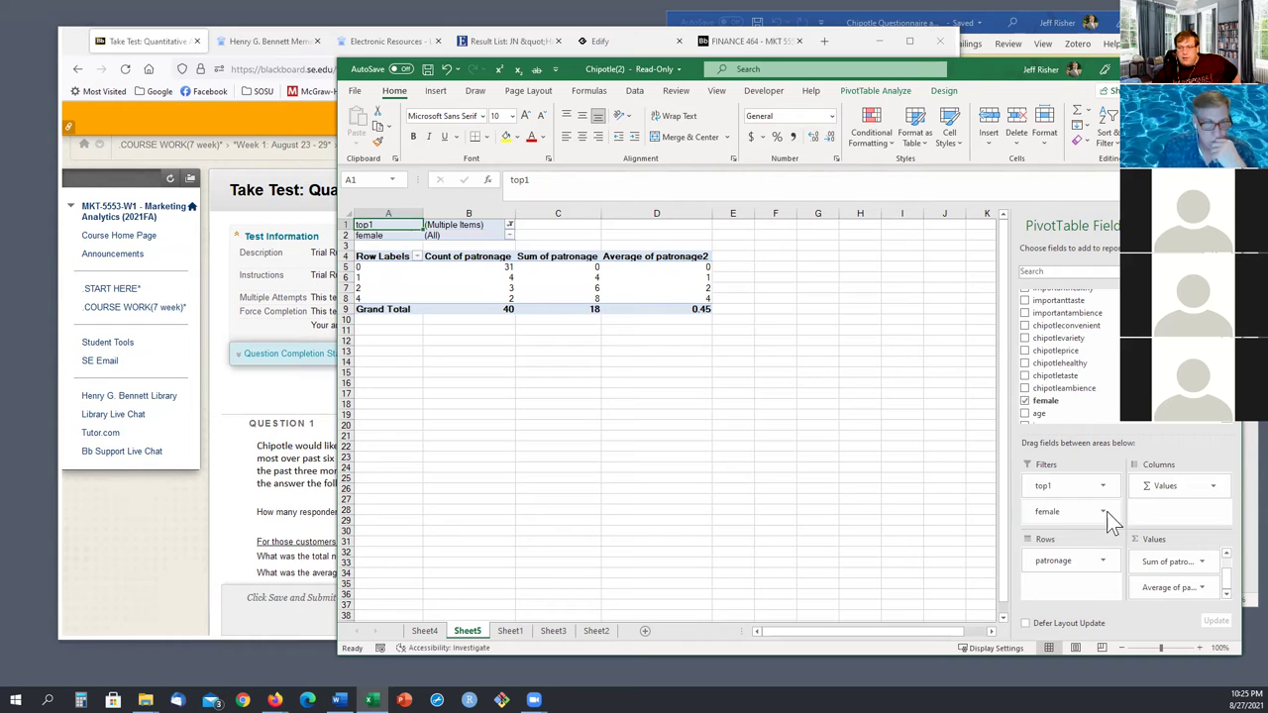
{"action": "left_click", "coordinate": [1102, 511]}
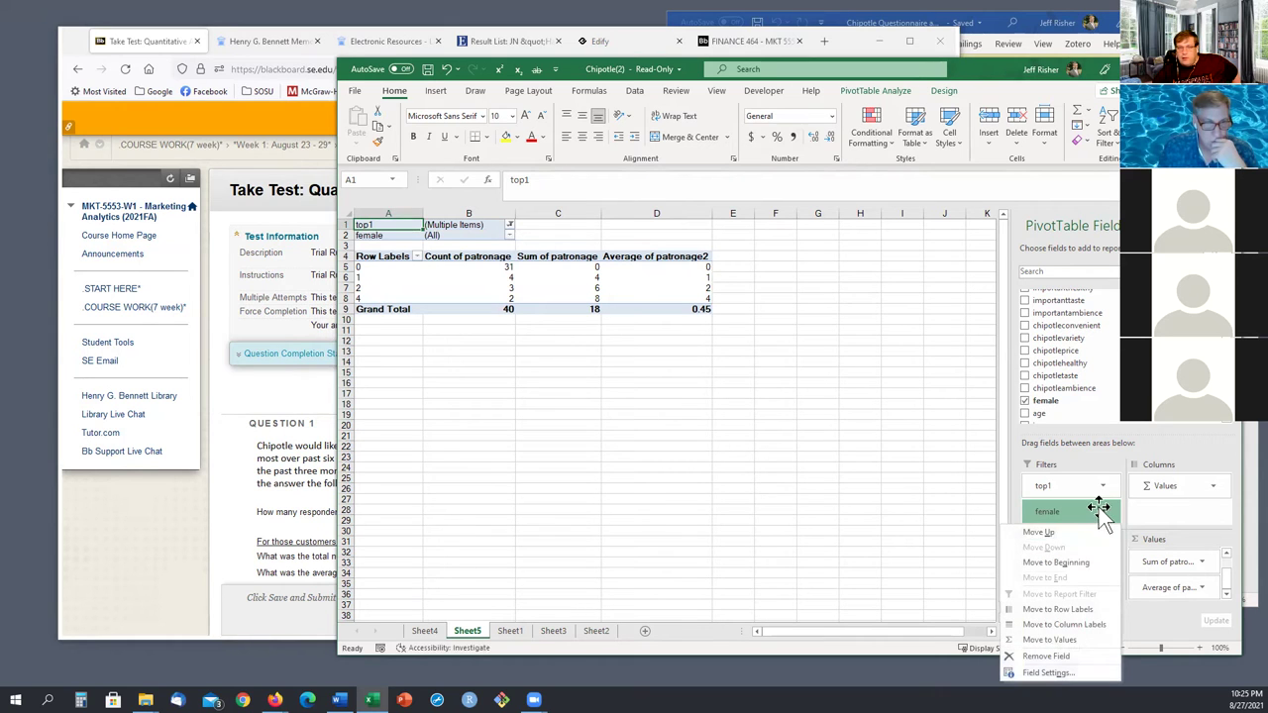
{"action": "left_click", "coordinate": [1100, 511]}
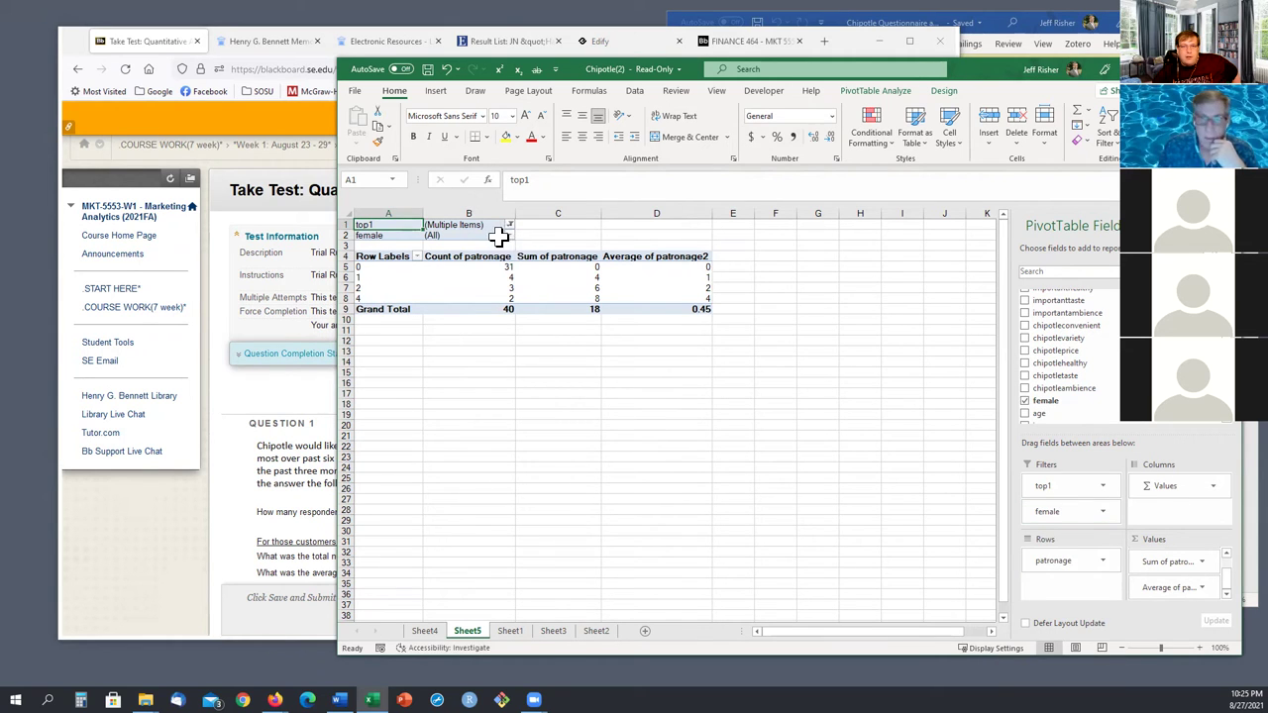
- Filter female to value 1 only and reset top1 to include every restaurant
{"action": "left_click", "coordinate": [510, 235]}
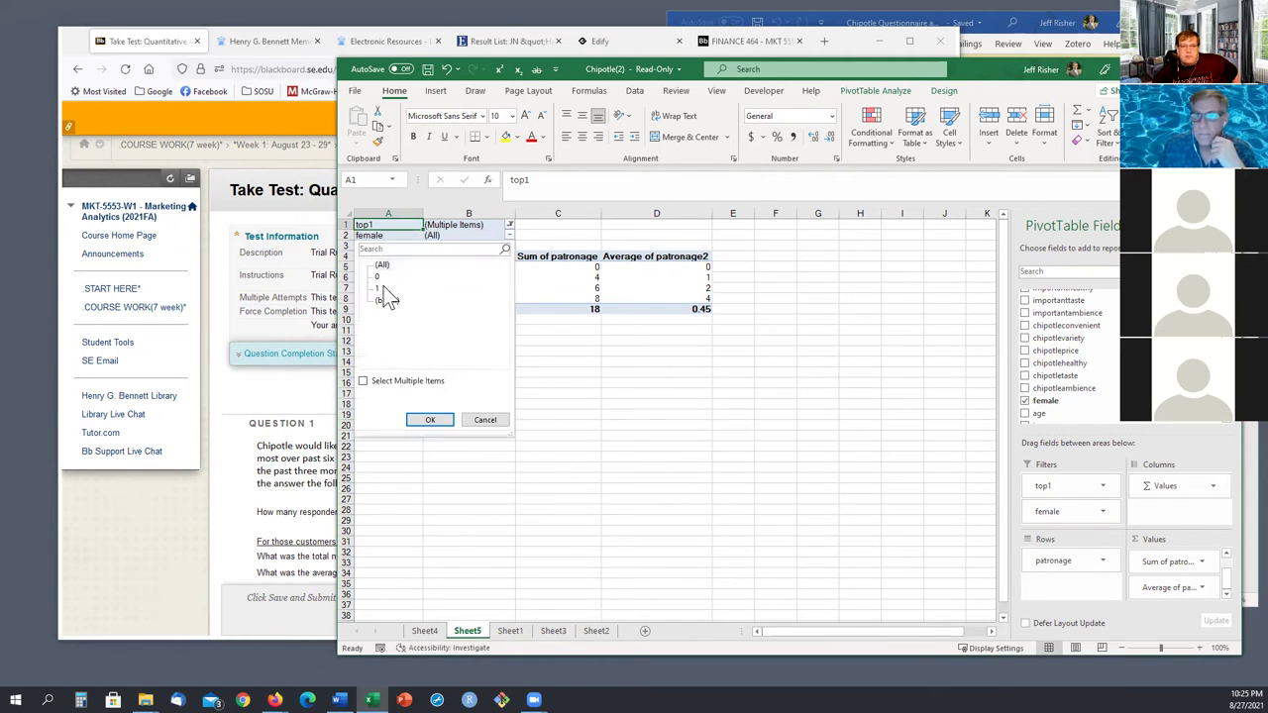
{"action": "left_click", "coordinate": [363, 380]}
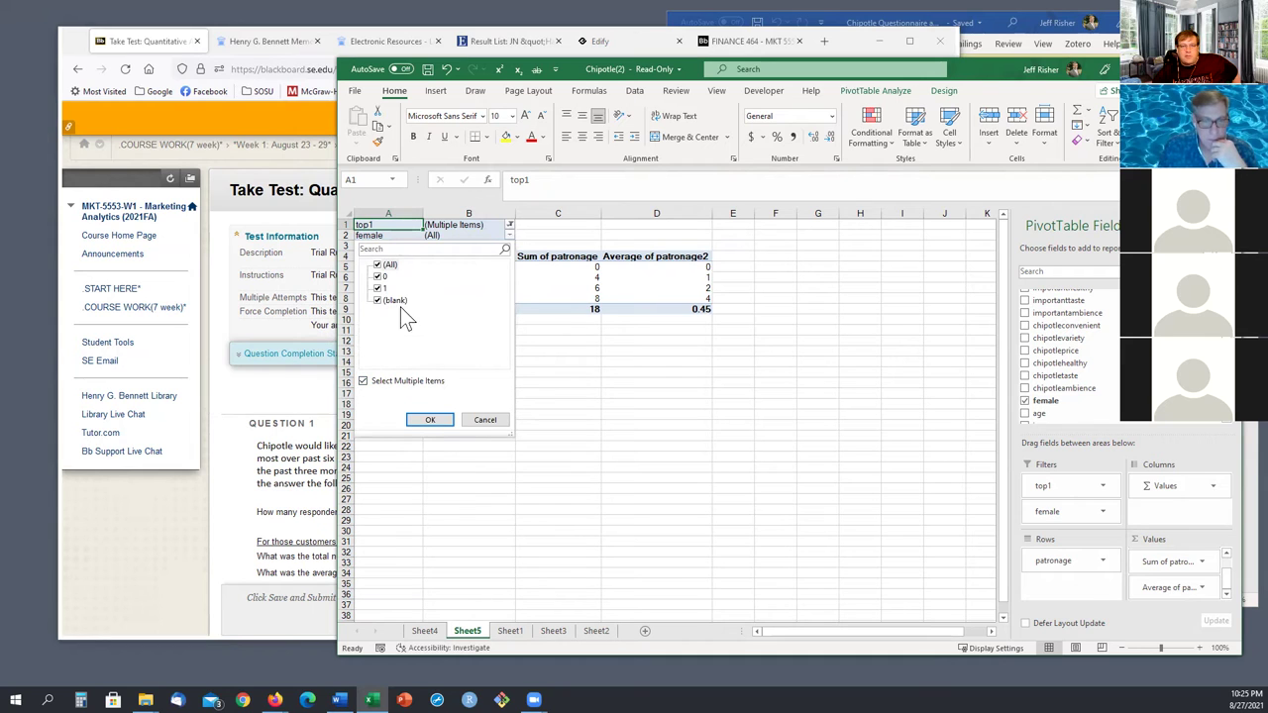
{"action": "left_click", "coordinate": [377, 265]}
{"action": "left_click", "coordinate": [378, 276]}
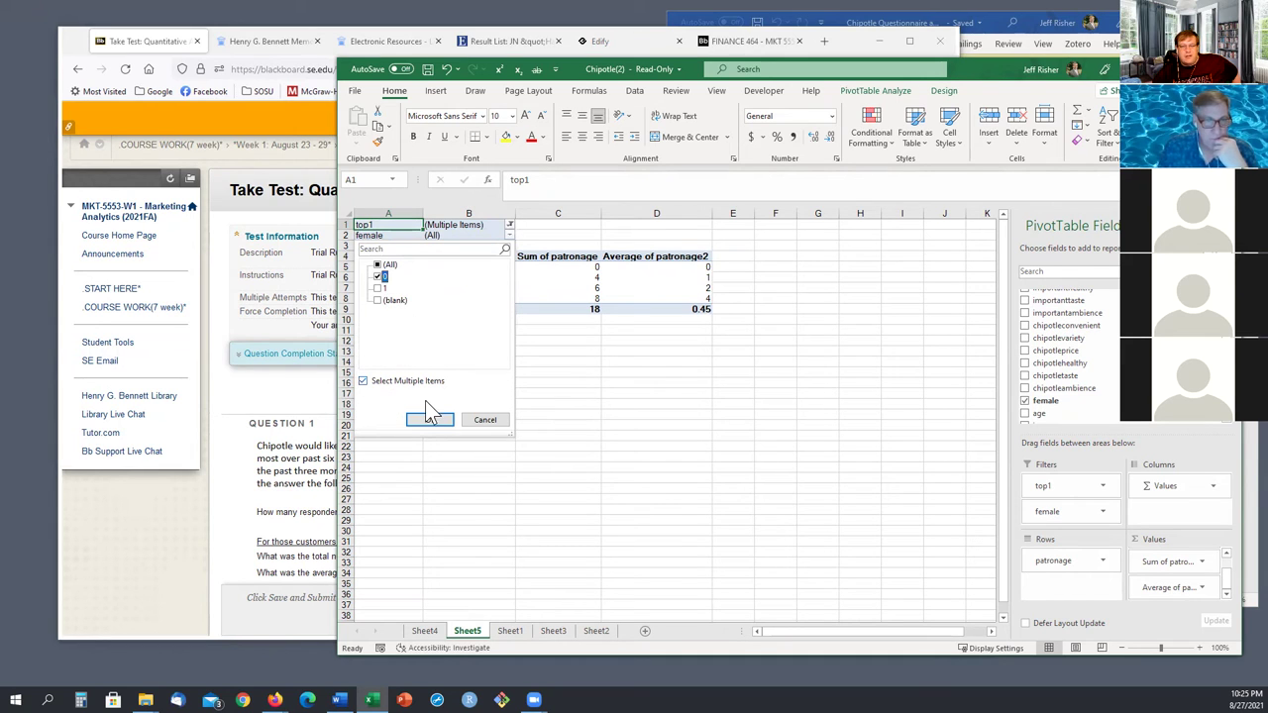
{"action": "left_click", "coordinate": [377, 276]}
{"action": "left_click", "coordinate": [378, 287]}
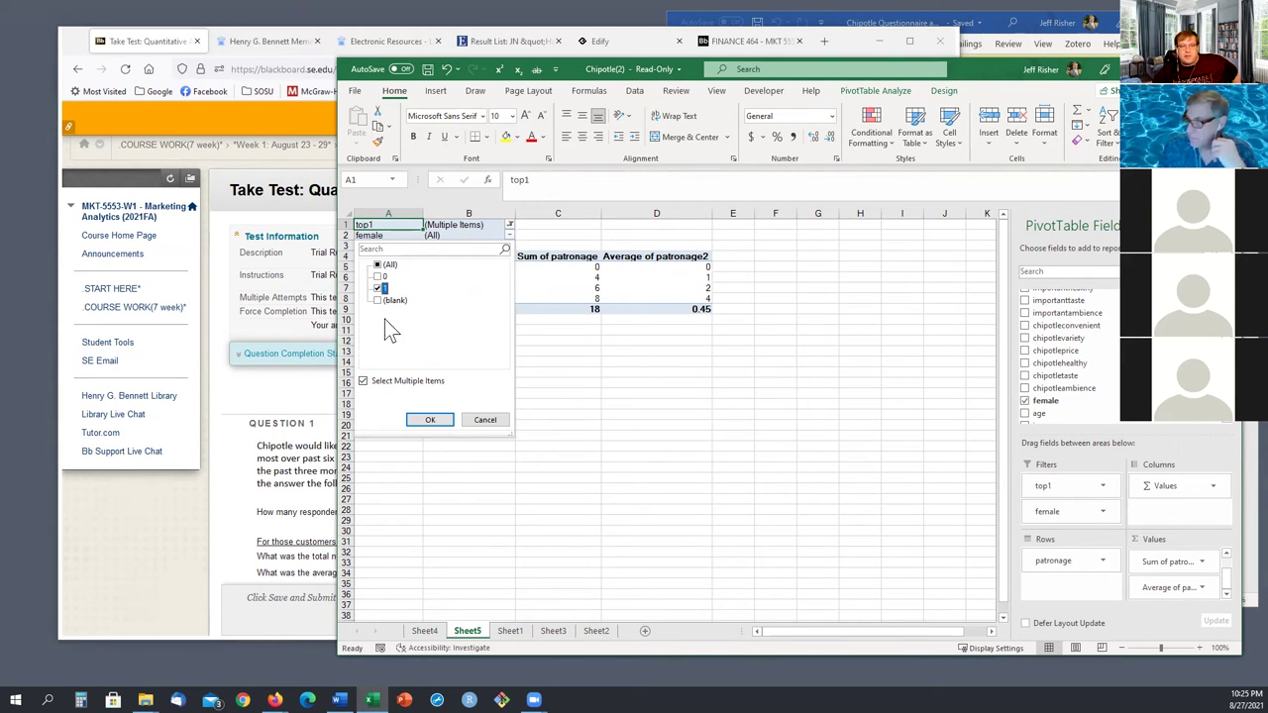
{"action": "left_click", "coordinate": [428, 419]}
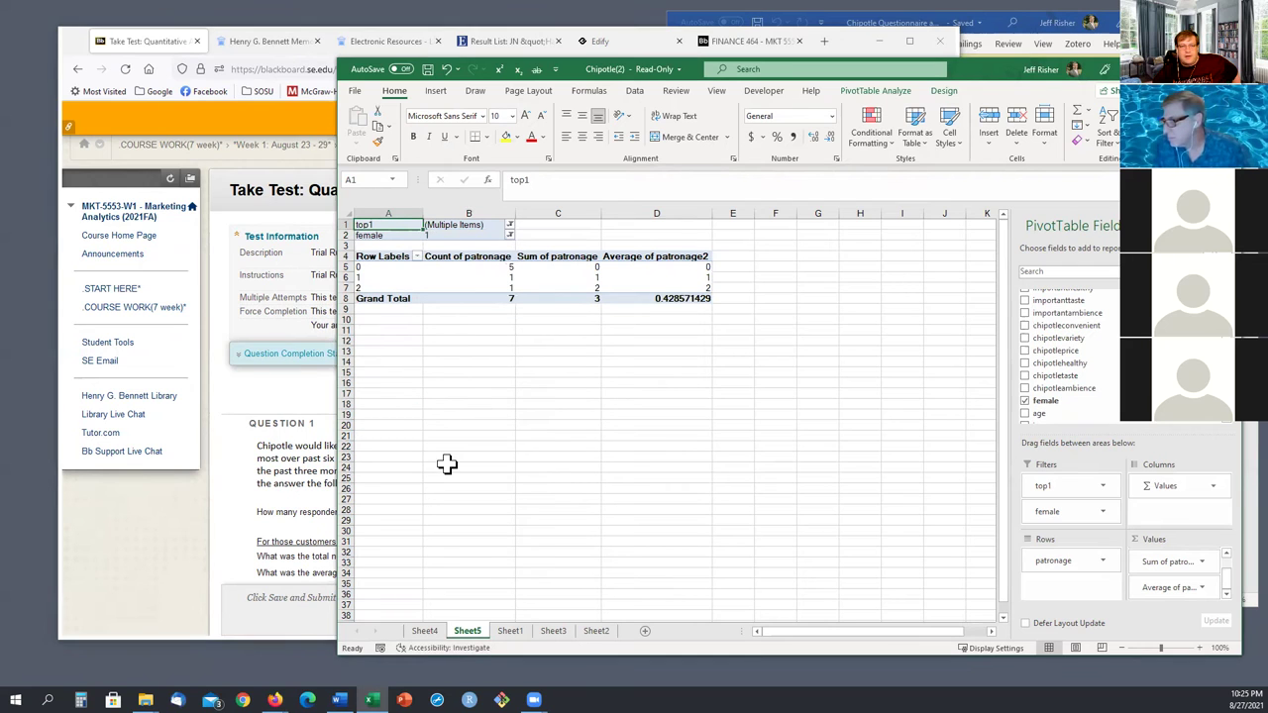
{"action": "left_click", "coordinate": [509, 225]}
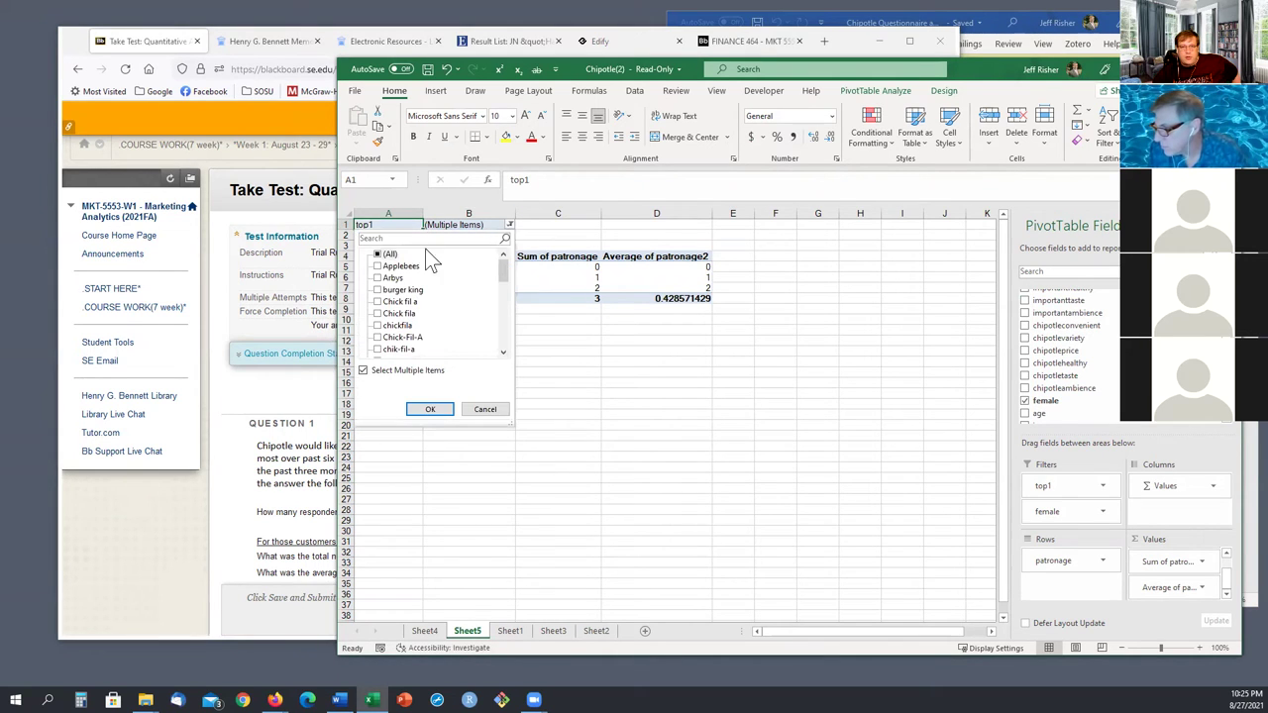
{"action": "left_click", "coordinate": [379, 255]}
{"action": "left_click", "coordinate": [429, 409]}
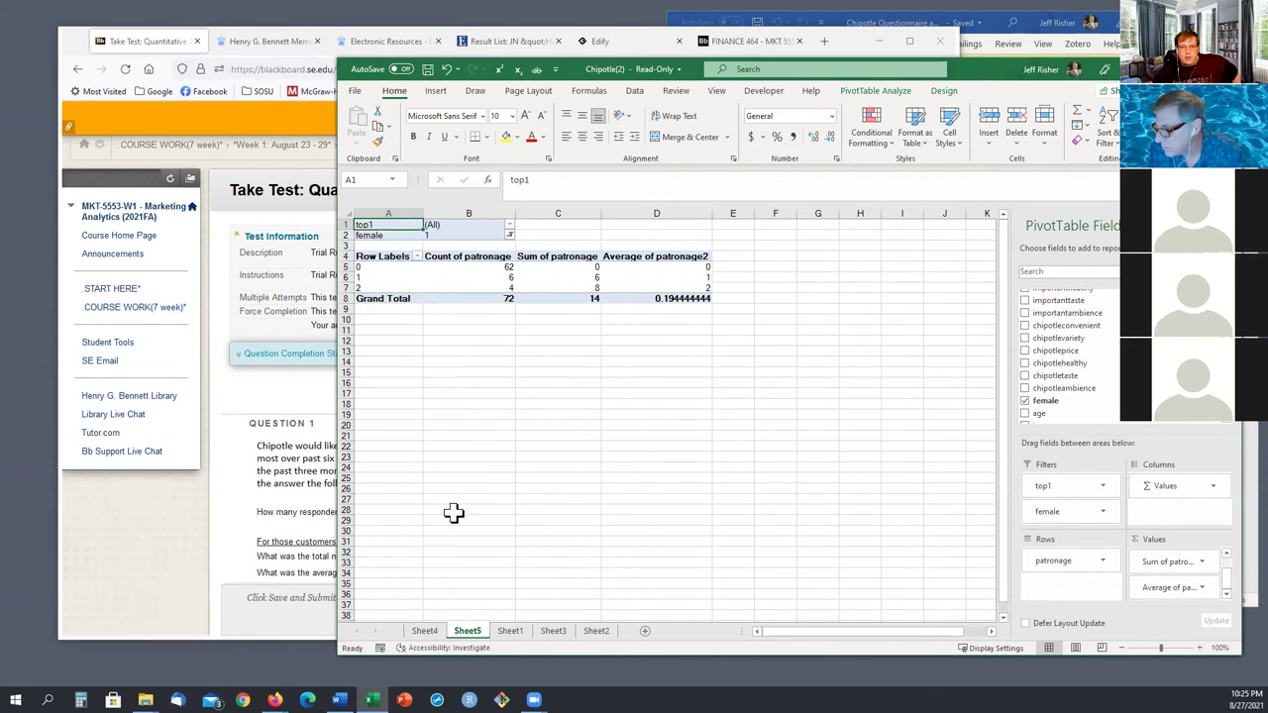
{"action": "left_click", "coordinate": [444, 440]}
{"action": "left_click", "coordinate": [473, 300]}
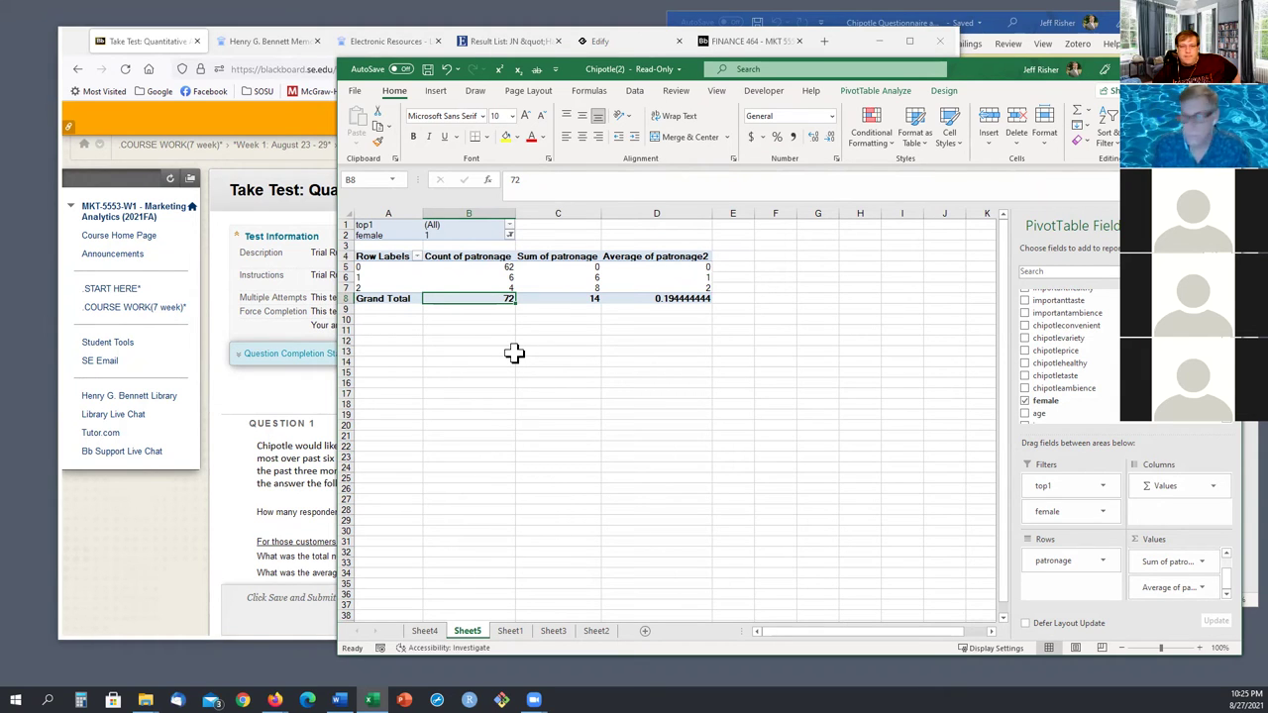
{"action": "left_click", "coordinate": [502, 331]}
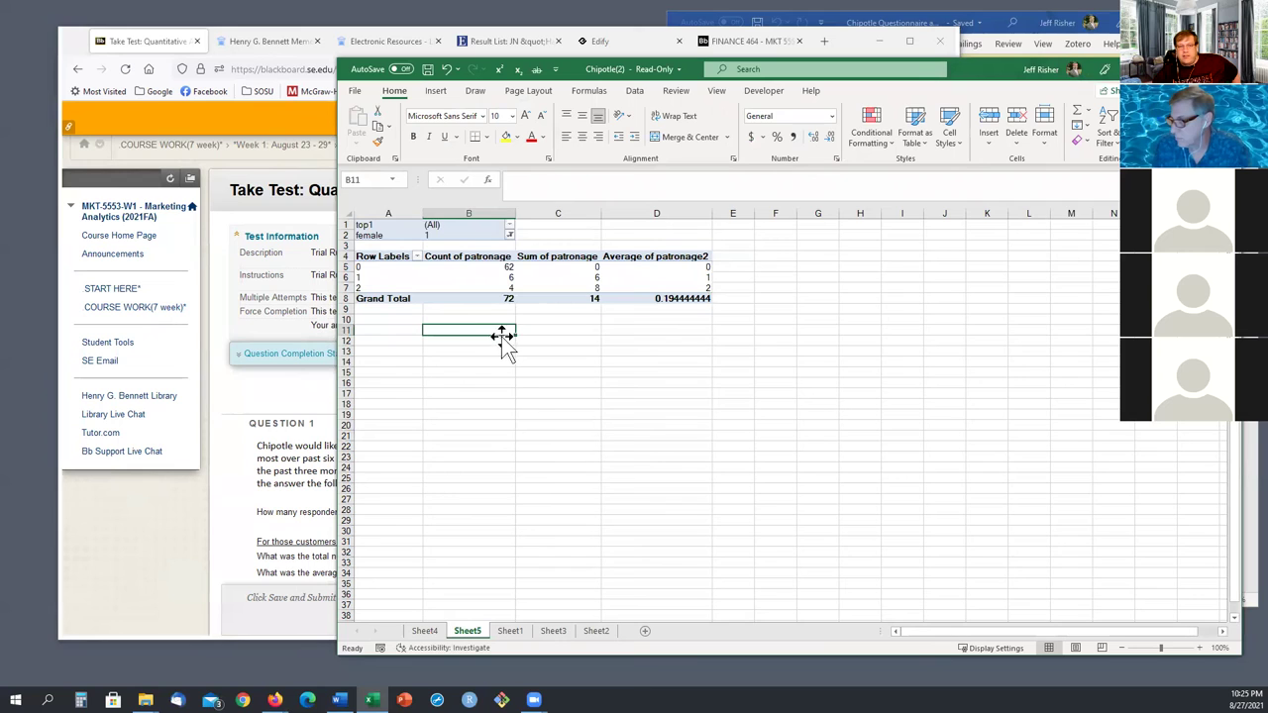
{"action": "left_click", "coordinate": [483, 300]}
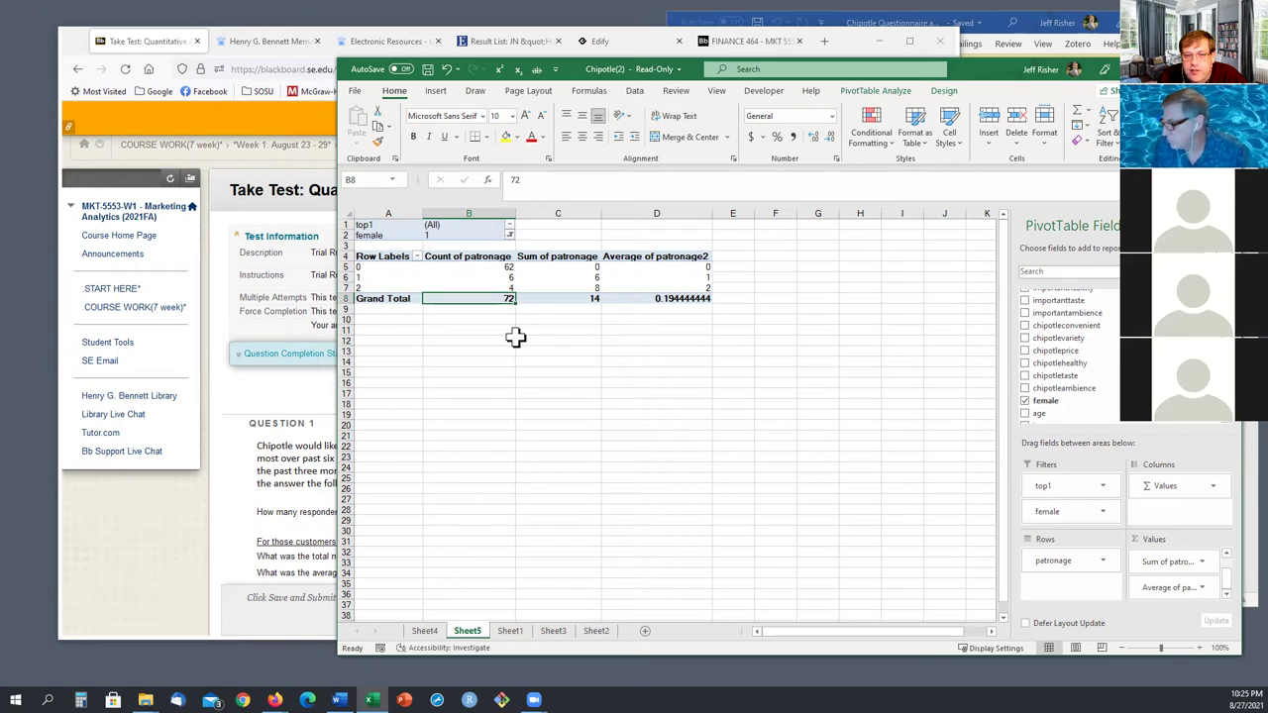
{"action": "left_click_drag", "start_coordinate": [503, 268], "coordinate": [677, 266]}
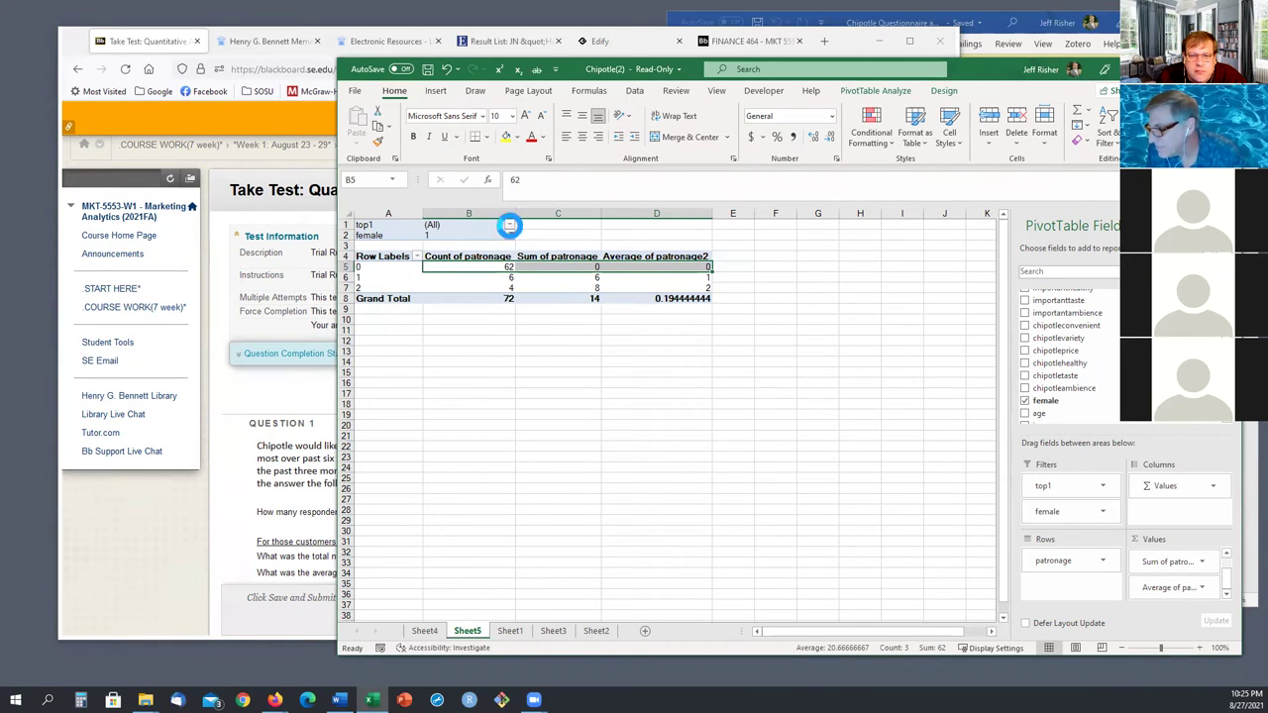
- Restrict top1 to Chipole and both Chipotle spellings, giving count 7 and sum 1
{"action": "left_click", "coordinate": [508, 226]}
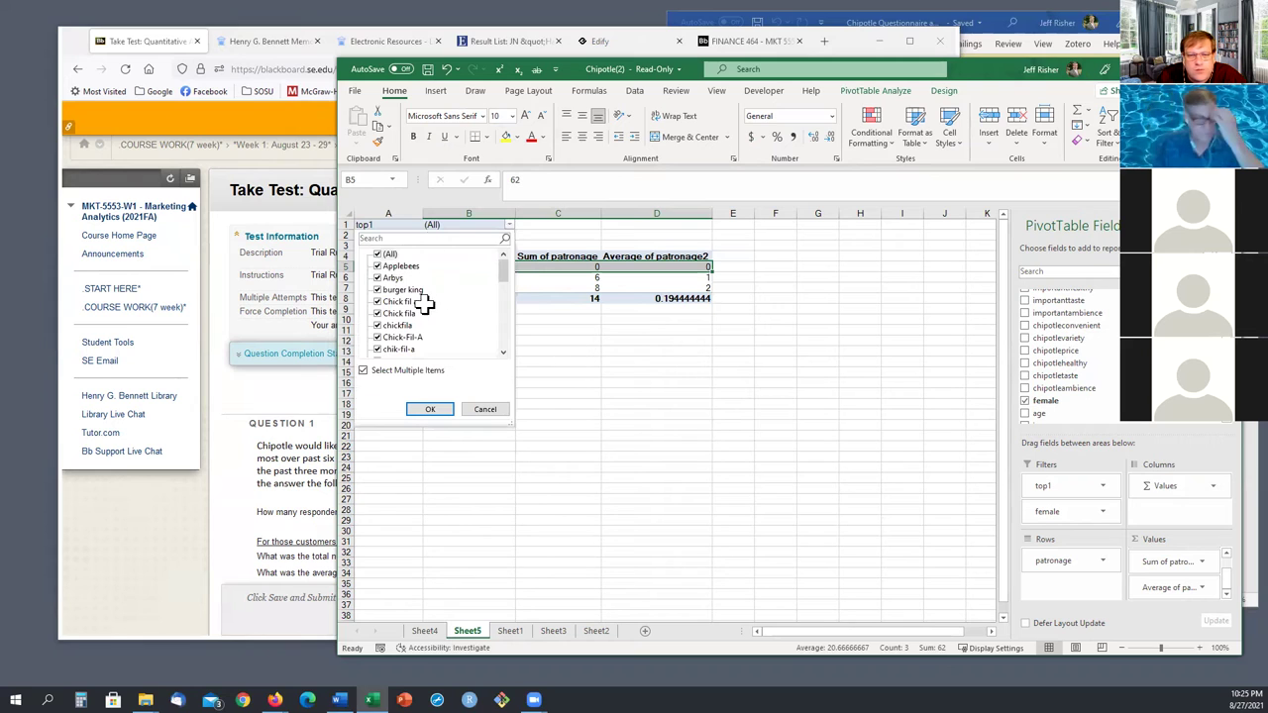
{"action": "key", "text": "Escape"}
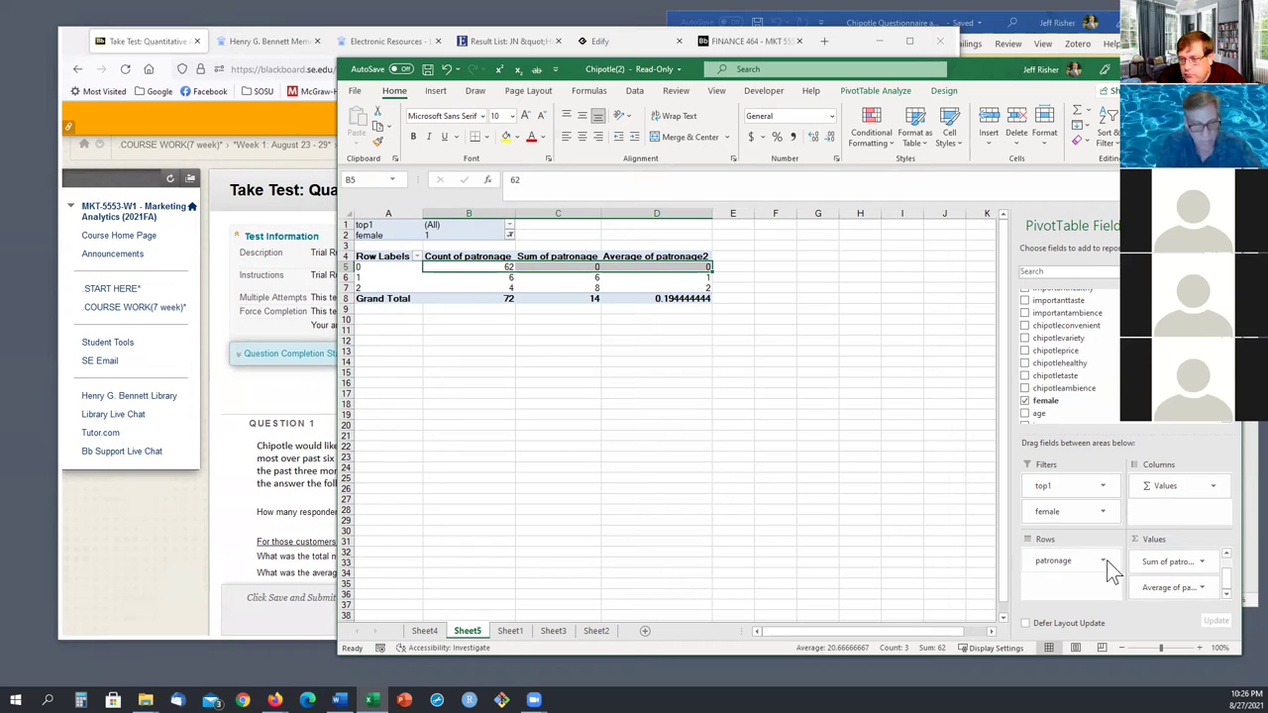
{"action": "scroll", "coordinate": [1045, 356], "scroll_direction": "up", "scroll_amount": 3}
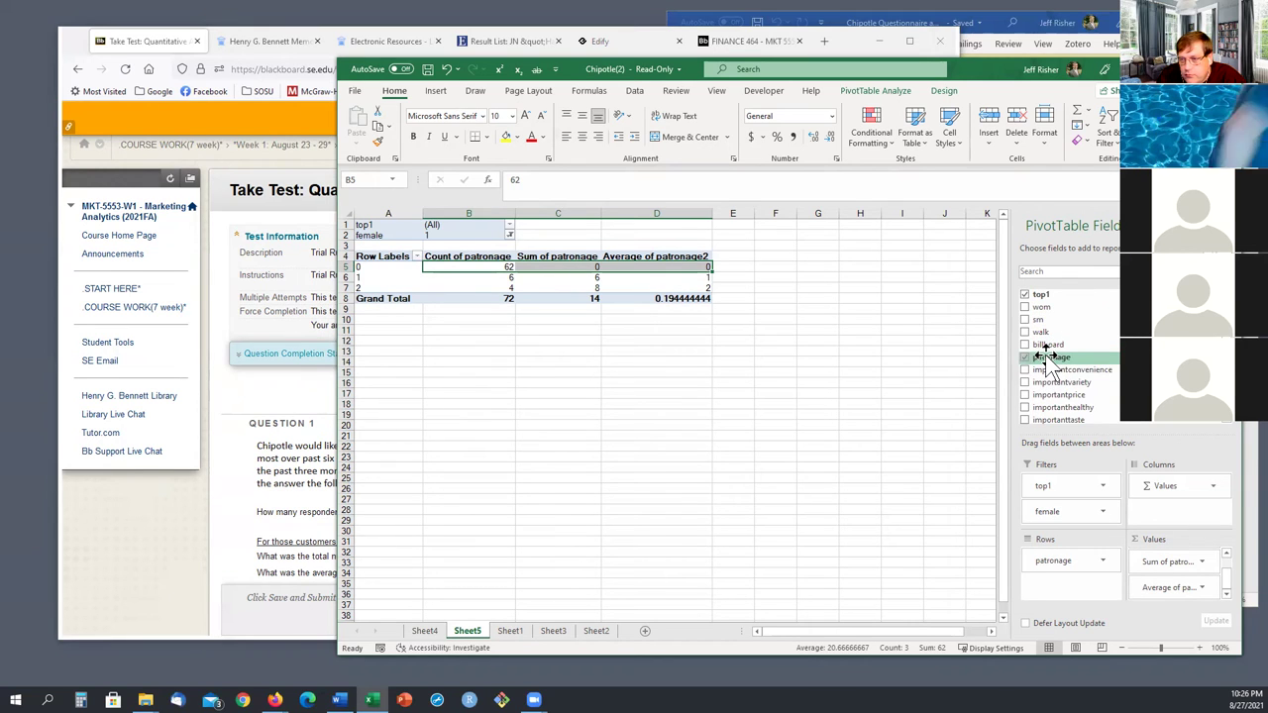
{"action": "left_click", "coordinate": [509, 225]}
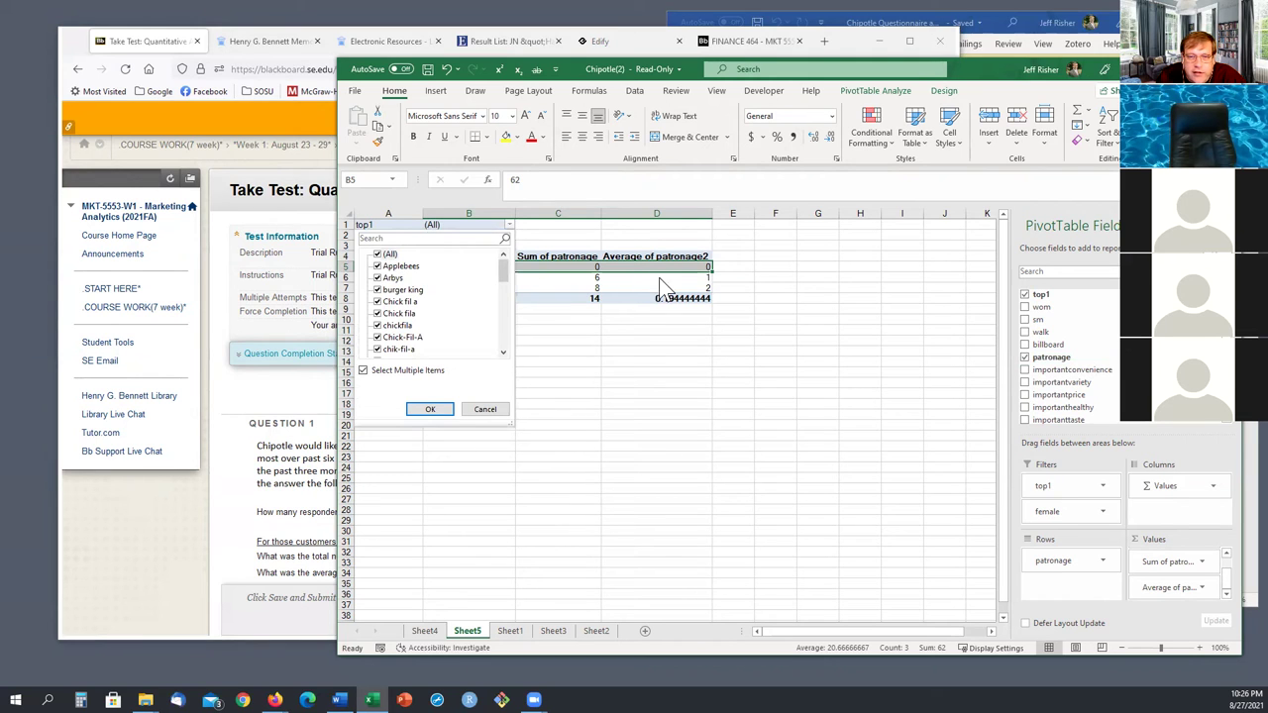
{"action": "left_click", "coordinate": [377, 256]}
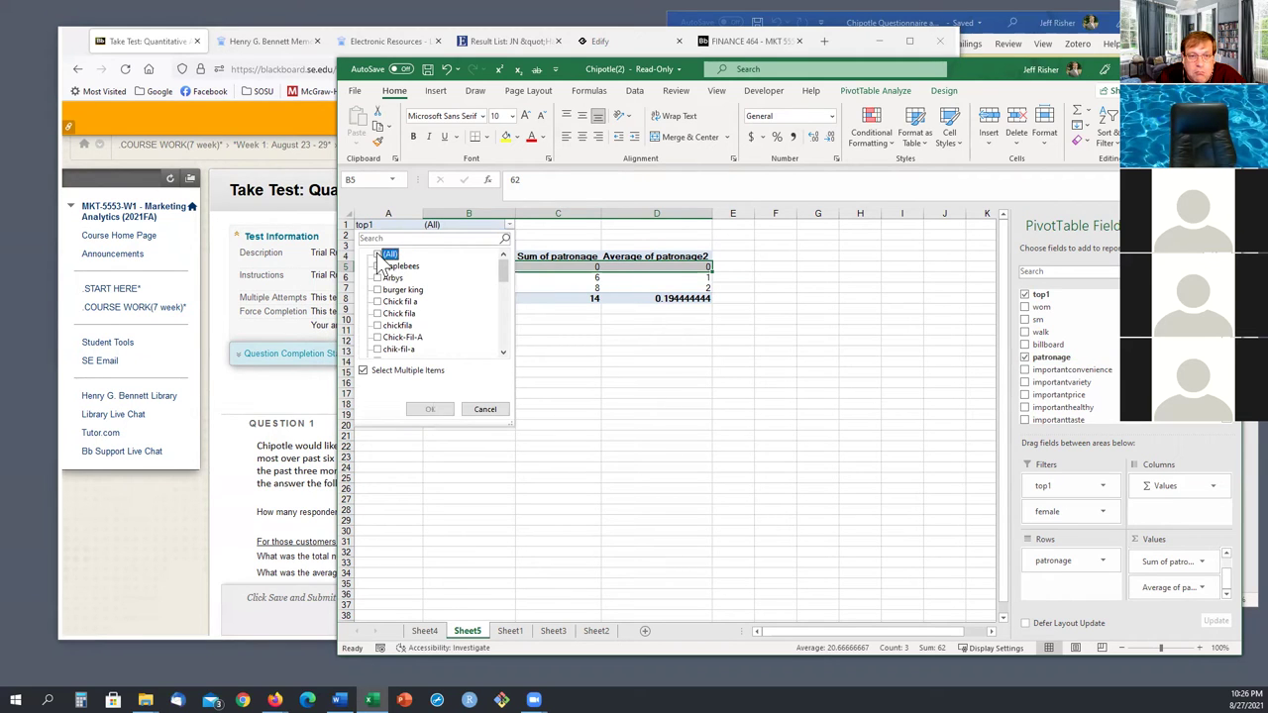
{"action": "scroll", "coordinate": [397, 307], "scroll_direction": "down", "scroll_amount": 5}
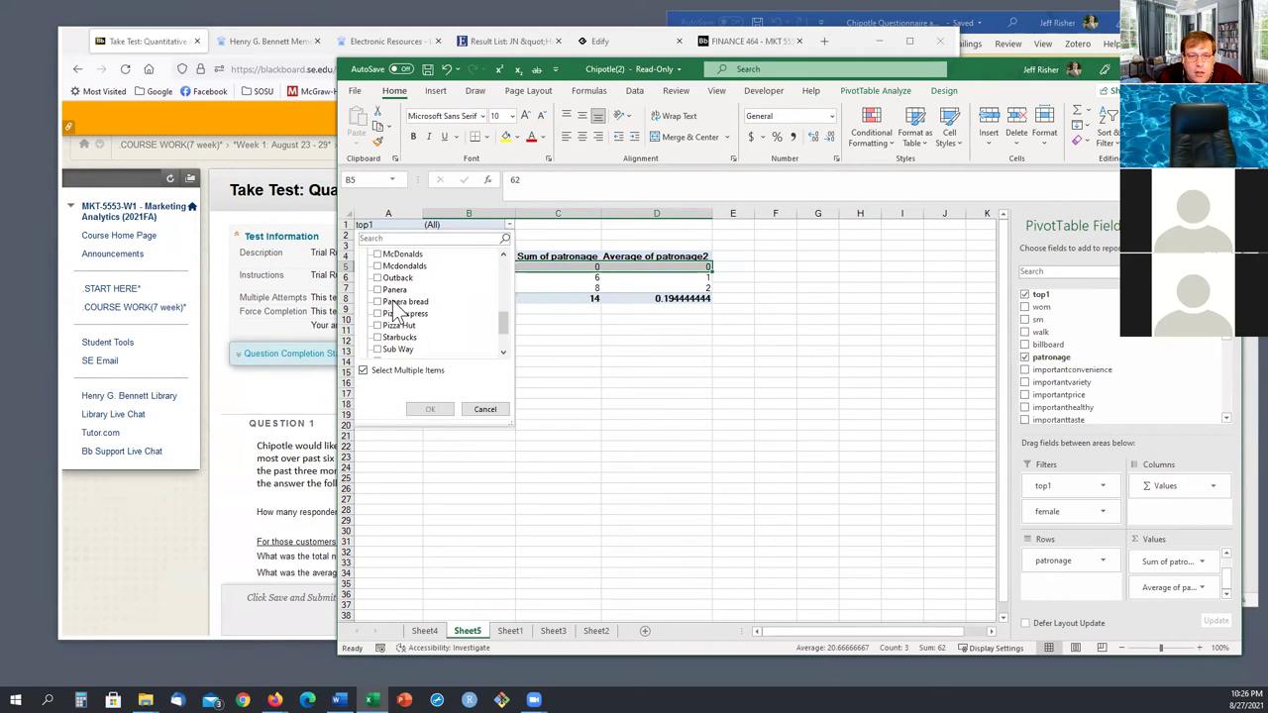
{"action": "scroll", "coordinate": [396, 315], "scroll_direction": "up", "scroll_amount": 4}
{"action": "scroll", "coordinate": [396, 310], "scroll_direction": "down", "scroll_amount": 3}
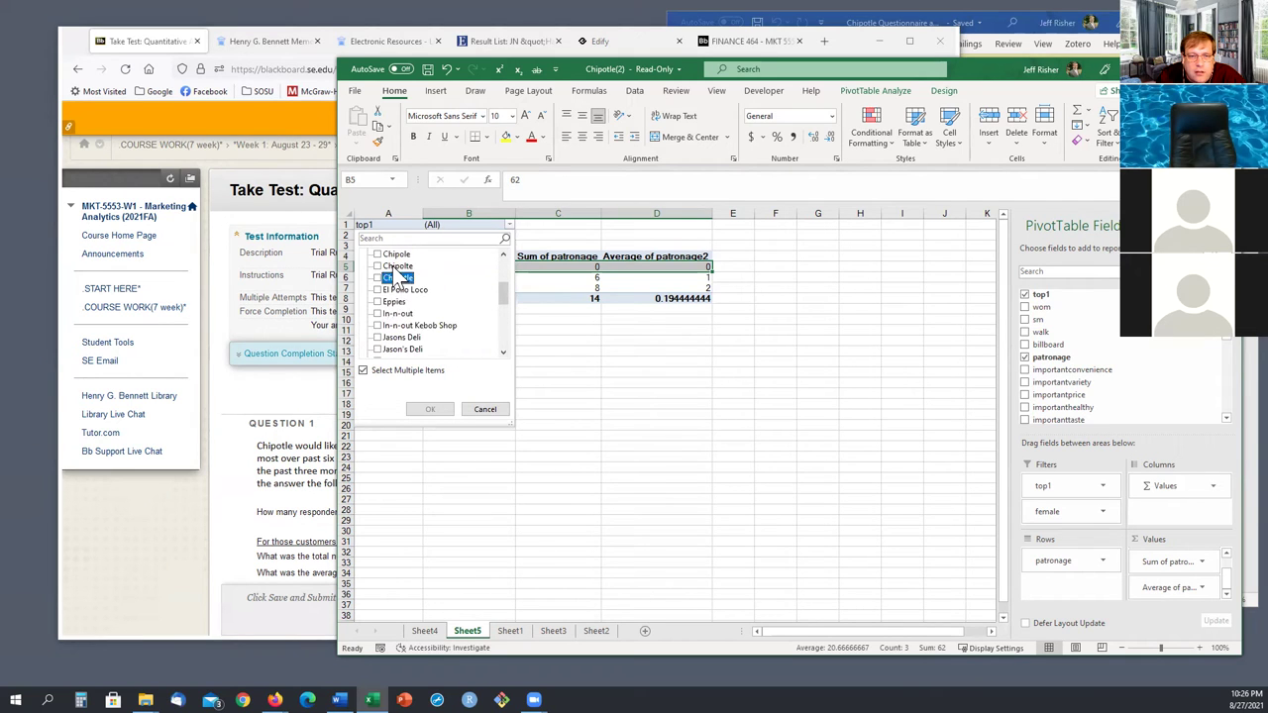
{"action": "left_click", "coordinate": [378, 278]}
{"action": "left_click", "coordinate": [377, 265]}
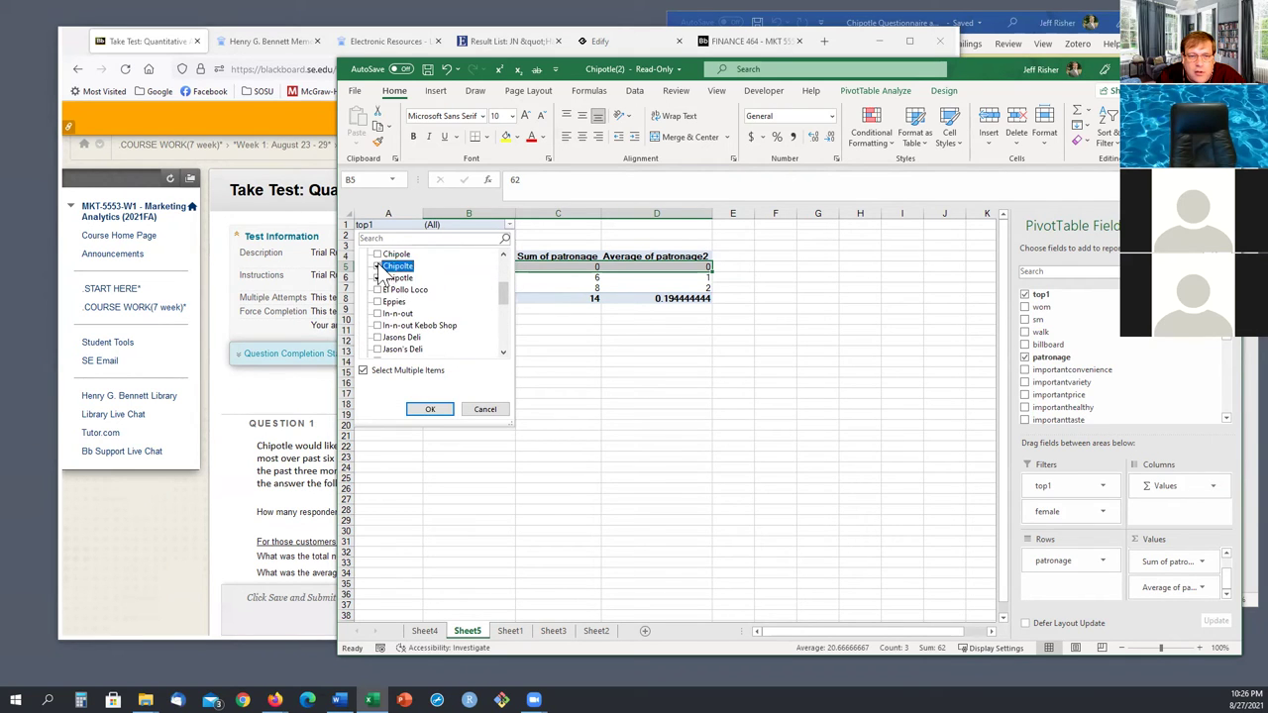
{"action": "left_click", "coordinate": [377, 254]}
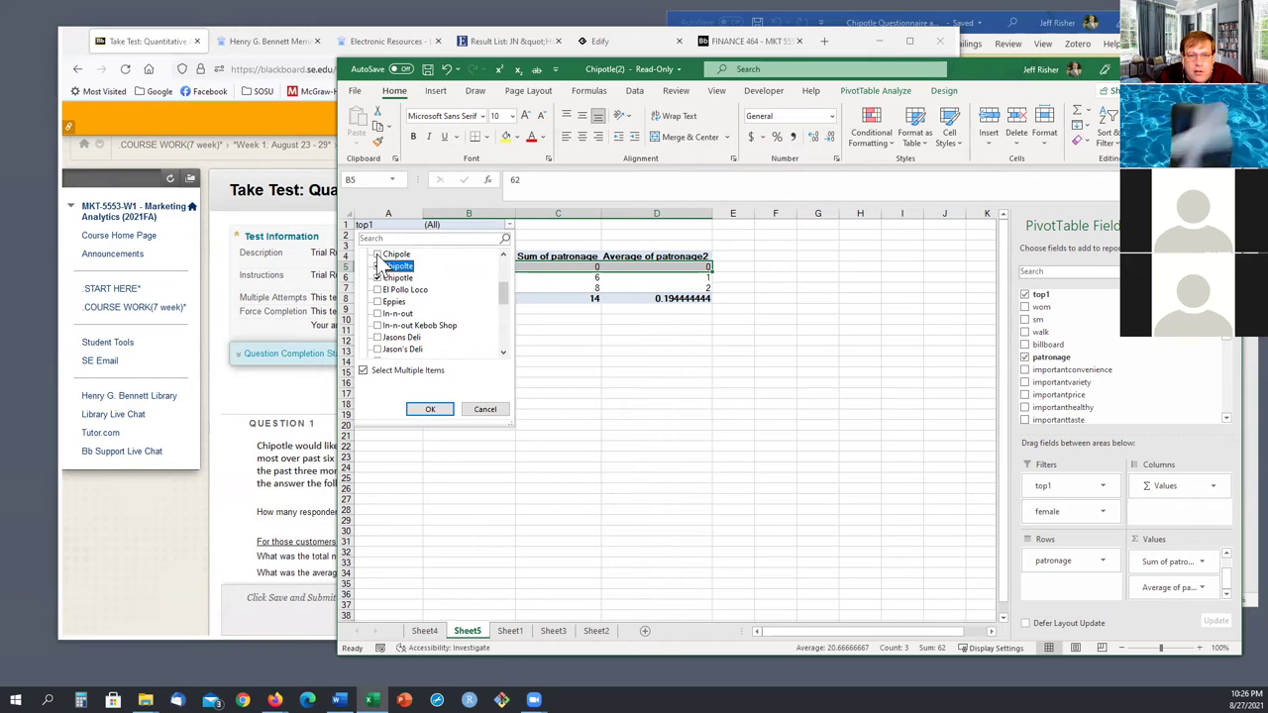
{"action": "left_click", "coordinate": [426, 409]}
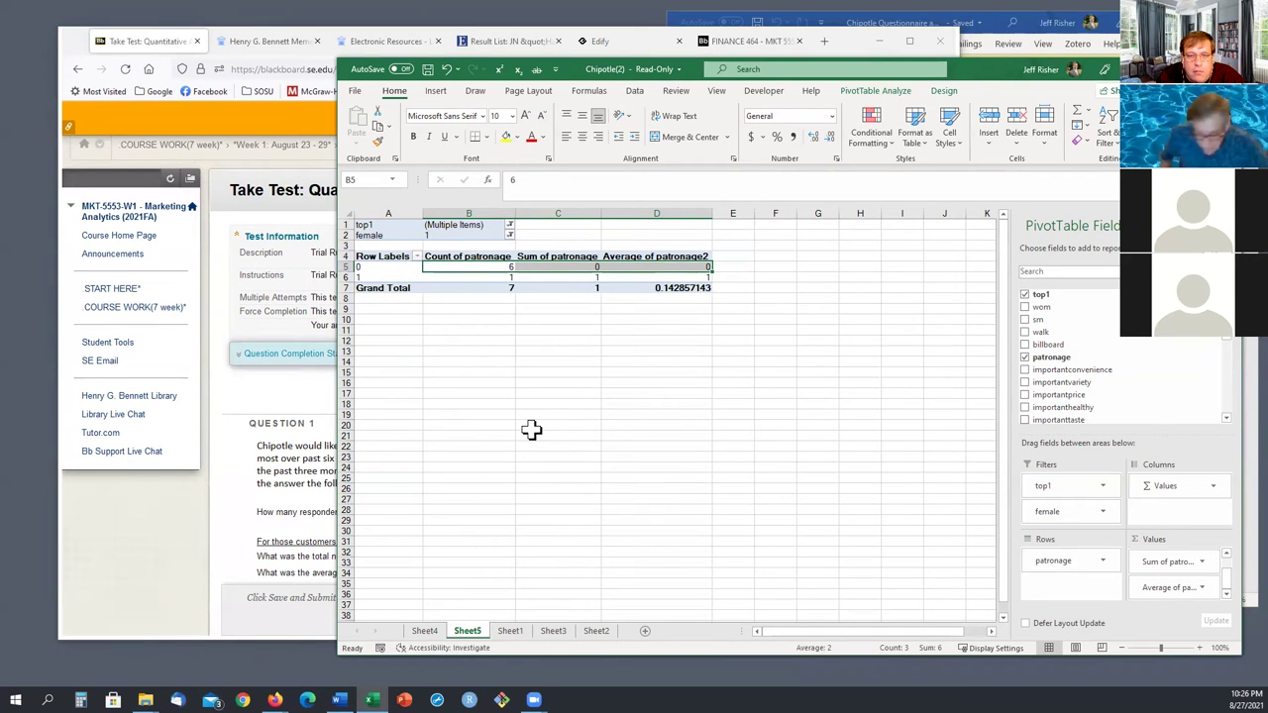
- Inspect the grand totals (count 7, 6 at patronage 0, average 0.142857143), then open Task View
{"action": "left_click", "coordinate": [484, 287]}
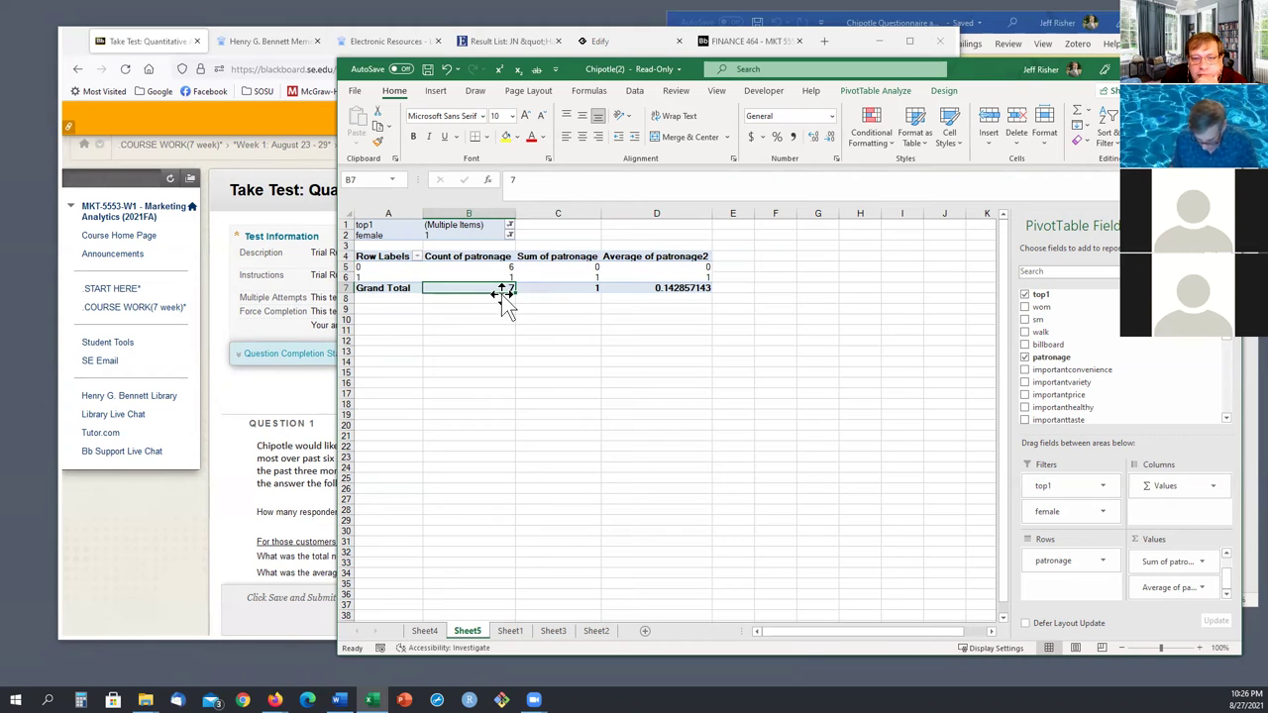
{"action": "mouse_move", "coordinate": [493, 268]}
{"action": "left_mouse_down"}
{"action": "mouse_move", "coordinate": [693, 265]}
{"action": "mouse_move", "coordinate": [481, 268]}
{"action": "left_mouse_up"}
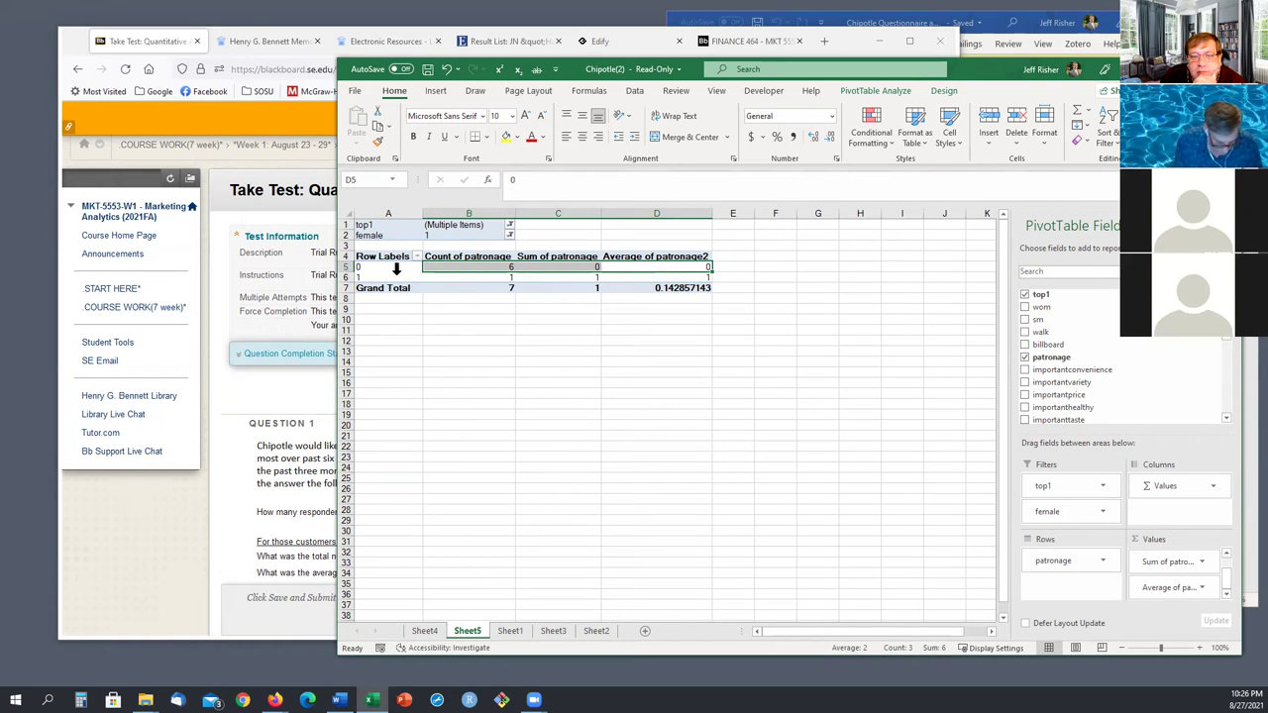
{"action": "left_click", "coordinate": [440, 286]}
{"action": "left_click", "coordinate": [444, 267]}
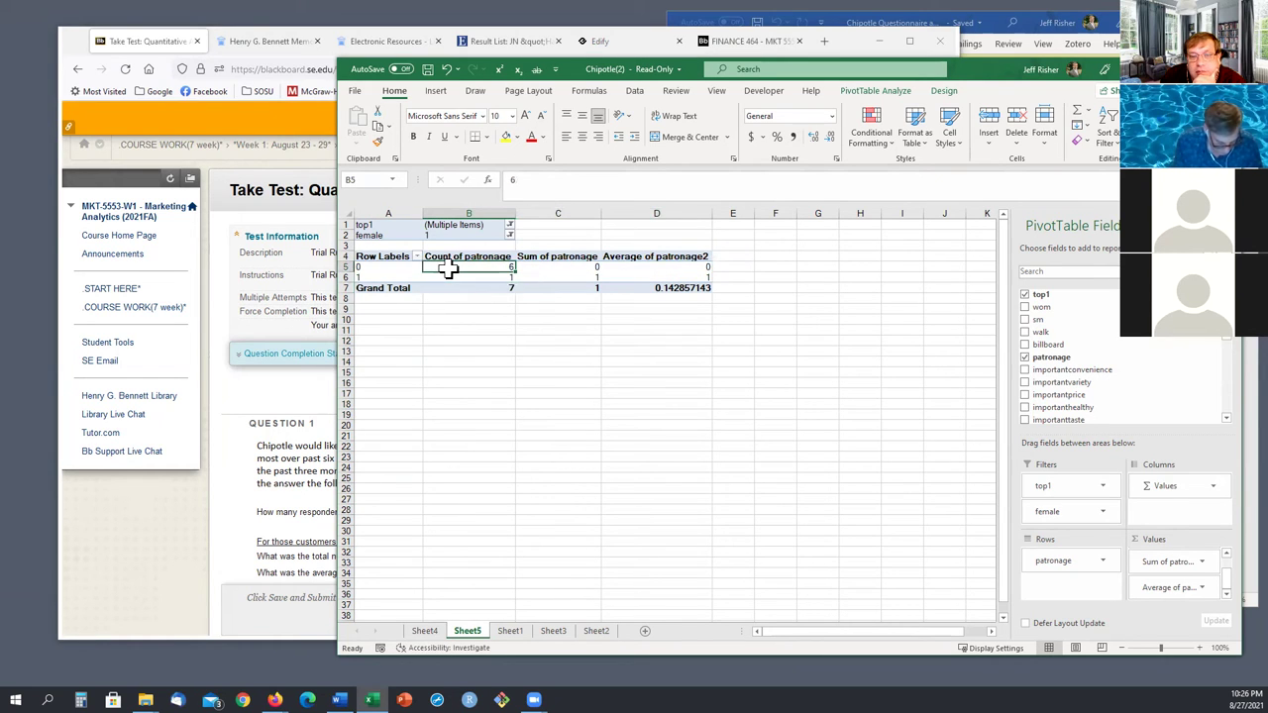
{"action": "left_click", "coordinate": [748, 382]}
{"action": "left_click", "coordinate": [692, 288]}
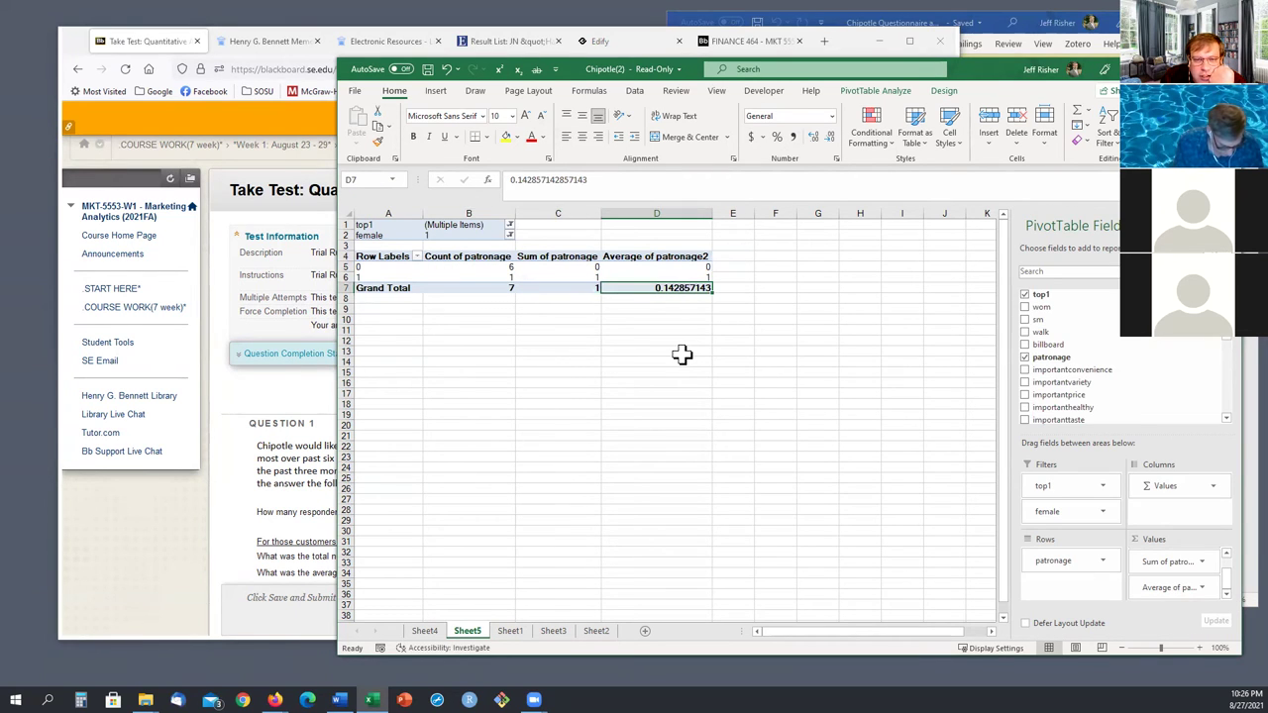
{"action": "left_click", "coordinate": [486, 288]}
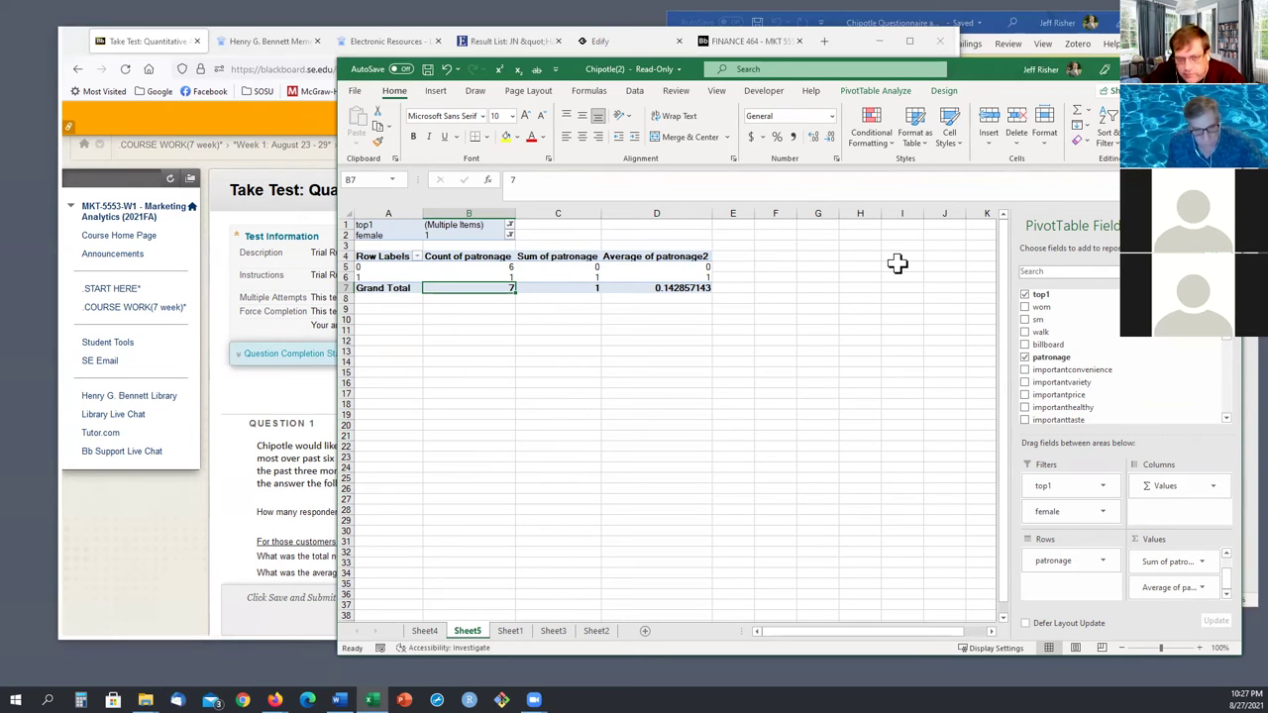
{"action": "key", "text": "super+Tab"}
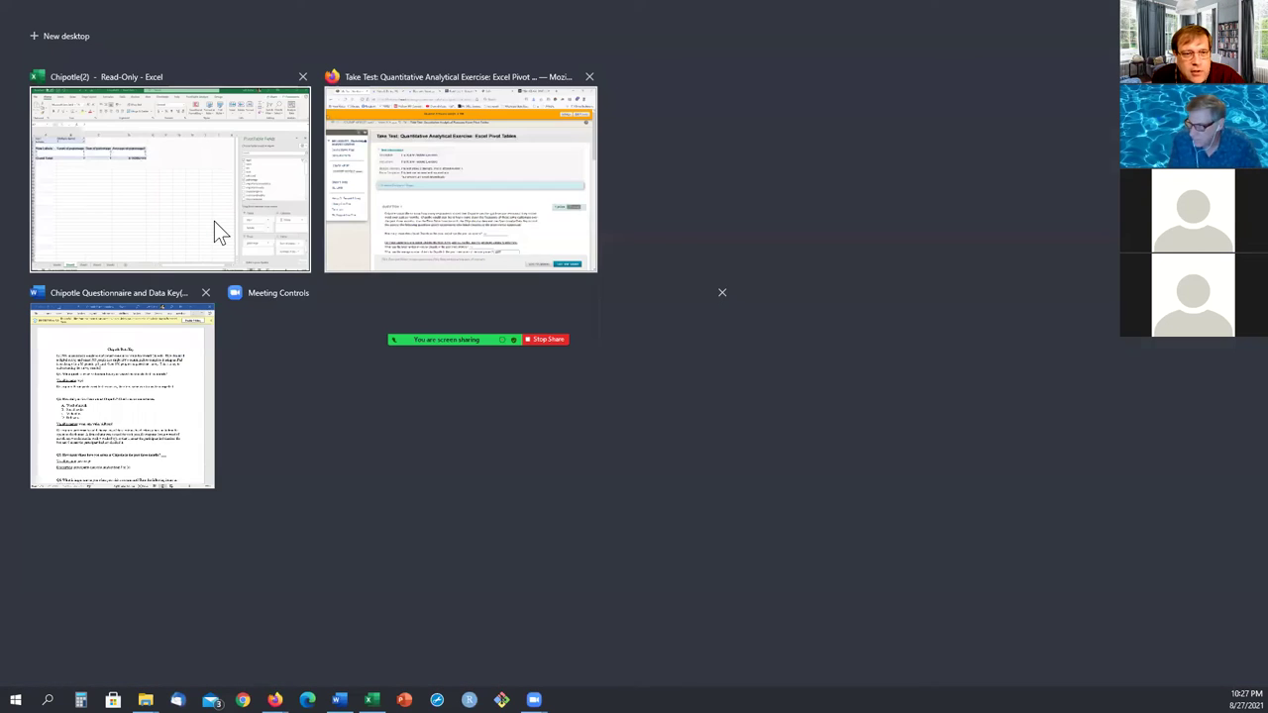
- Bring the Excel workbook forward and click an empty cell away from the pivot
{"action": "left_click", "coordinate": [213, 221]}
{"action": "left_click", "coordinate": [595, 352]}
{"action": "scroll", "coordinate": [644, 490], "scroll_direction": "down", "scroll_amount": 7}
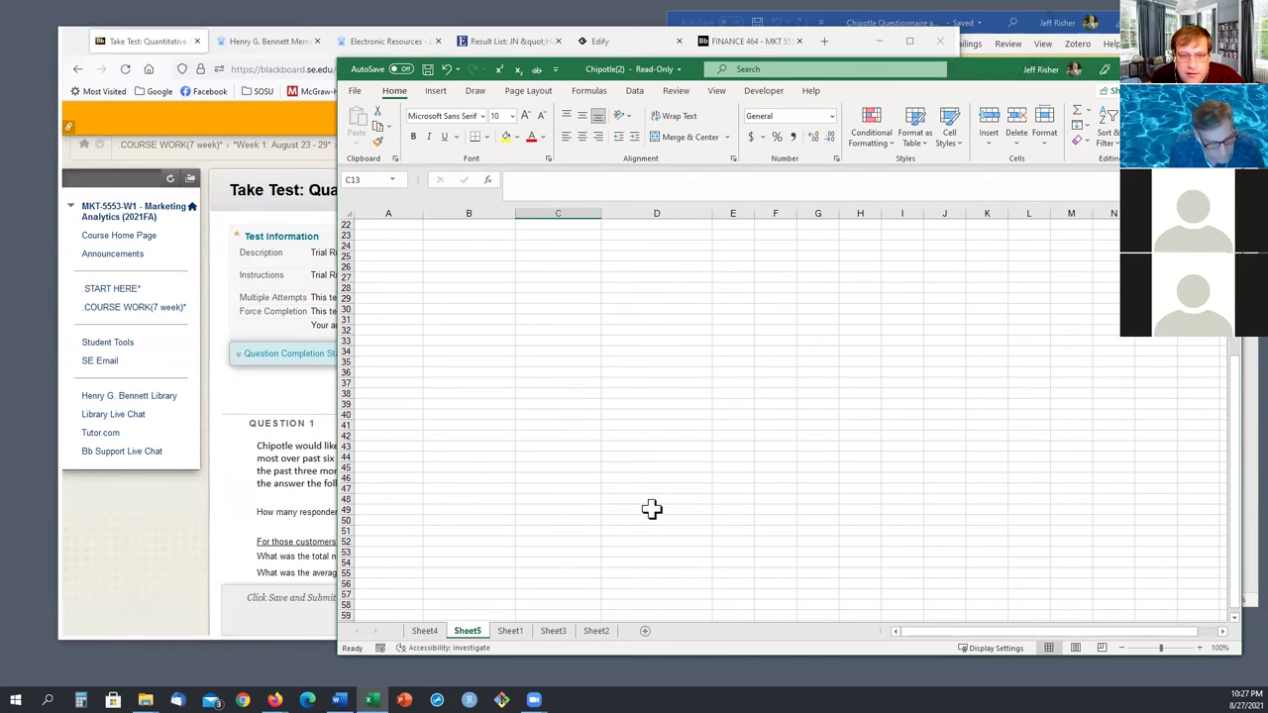
{"action": "scroll", "coordinate": [674, 491], "scroll_direction": "up", "scroll_amount": 7}
{"action": "left_click_drag", "start_coordinate": [778, 308], "coordinate": [832, 306]}
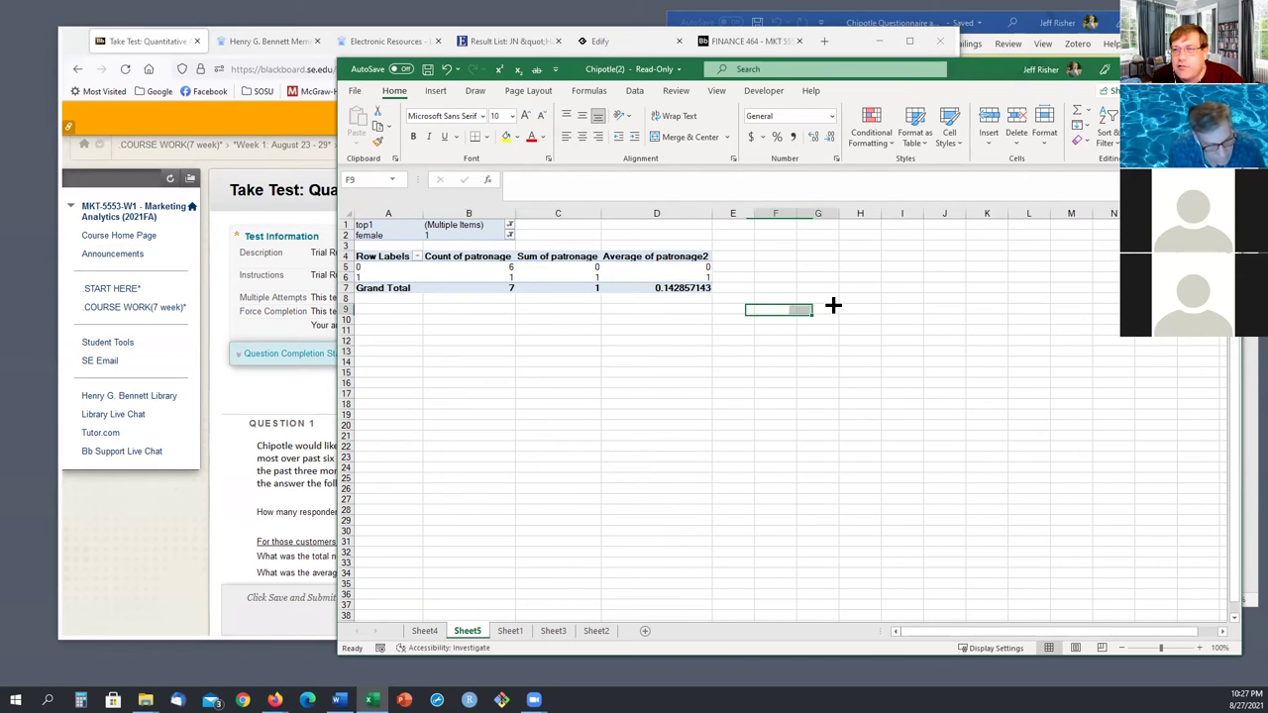
- Scroll through the Blackboard test's answers, then return to the Excel pivot table
{"action": "left_click", "coordinate": [68, 515]}
{"action": "scroll", "coordinate": [466, 465], "scroll_direction": "down", "scroll_amount": 10}
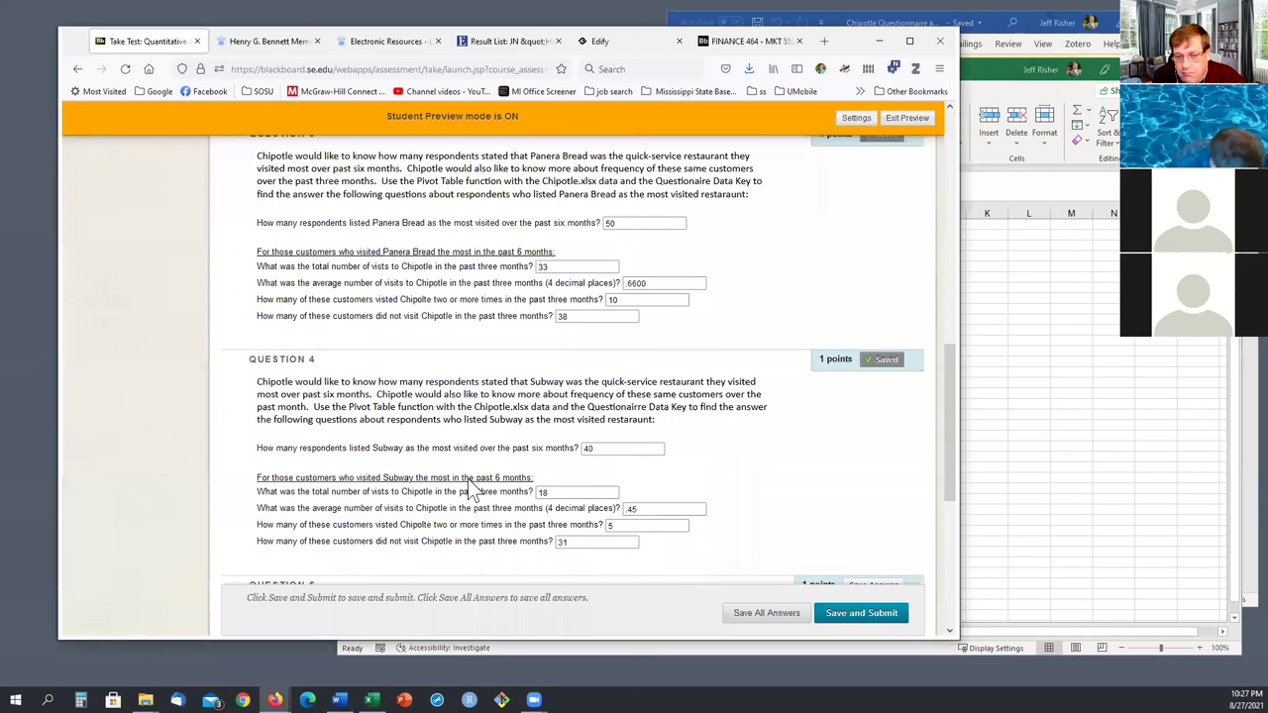
{"action": "scroll", "coordinate": [484, 522], "scroll_direction": "up", "scroll_amount": 3}
{"action": "scroll", "coordinate": [668, 285], "scroll_direction": "up", "scroll_amount": 5}
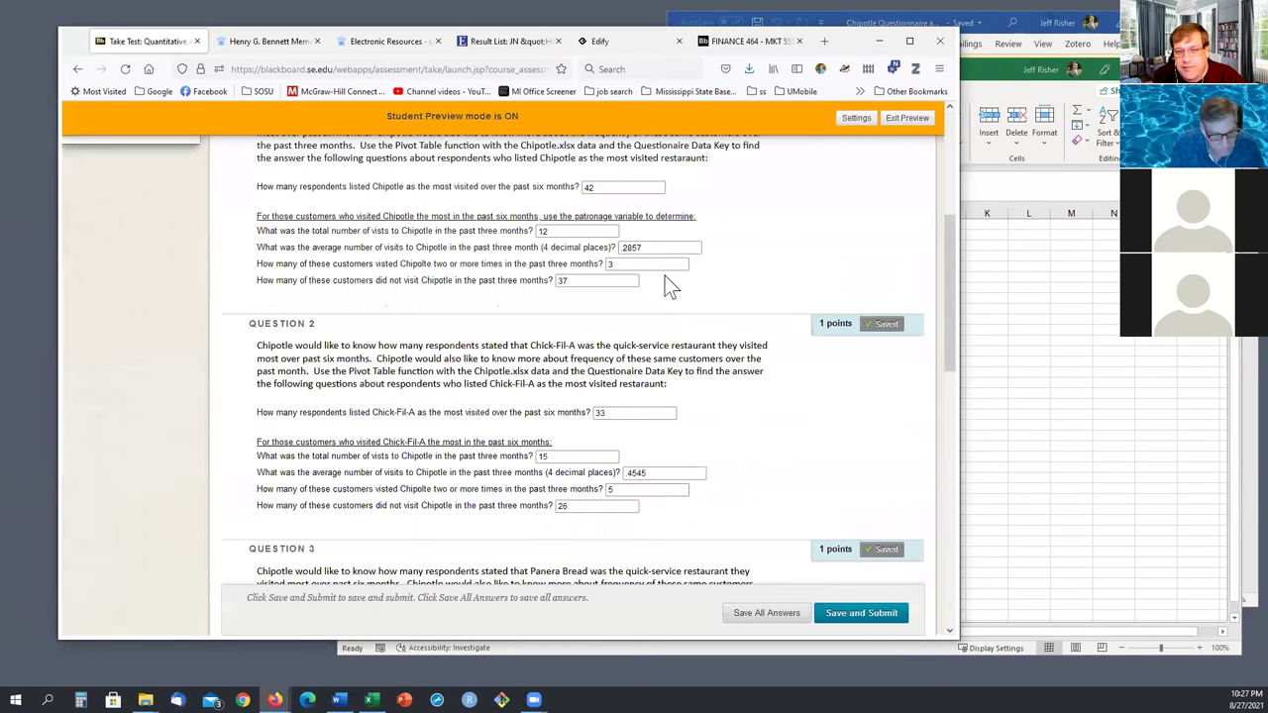
{"action": "scroll", "coordinate": [722, 354], "scroll_direction": "down", "scroll_amount": 8}
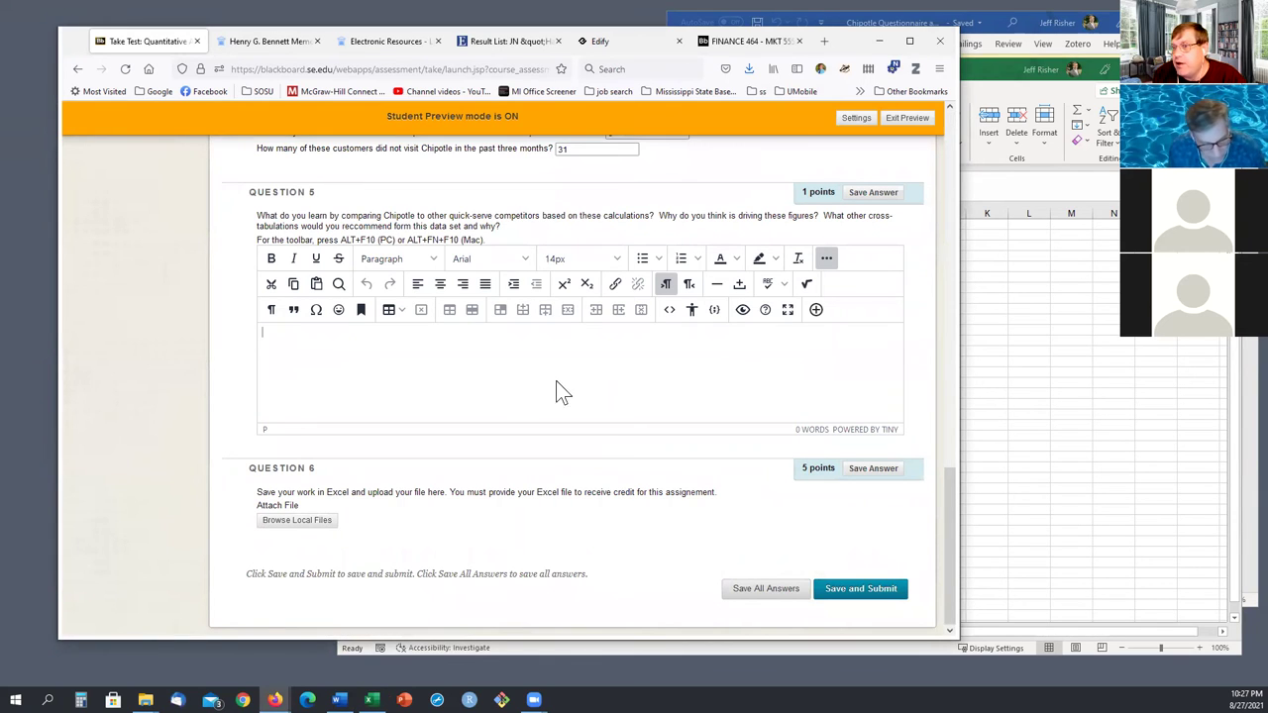
{"action": "left_click", "coordinate": [965, 331]}
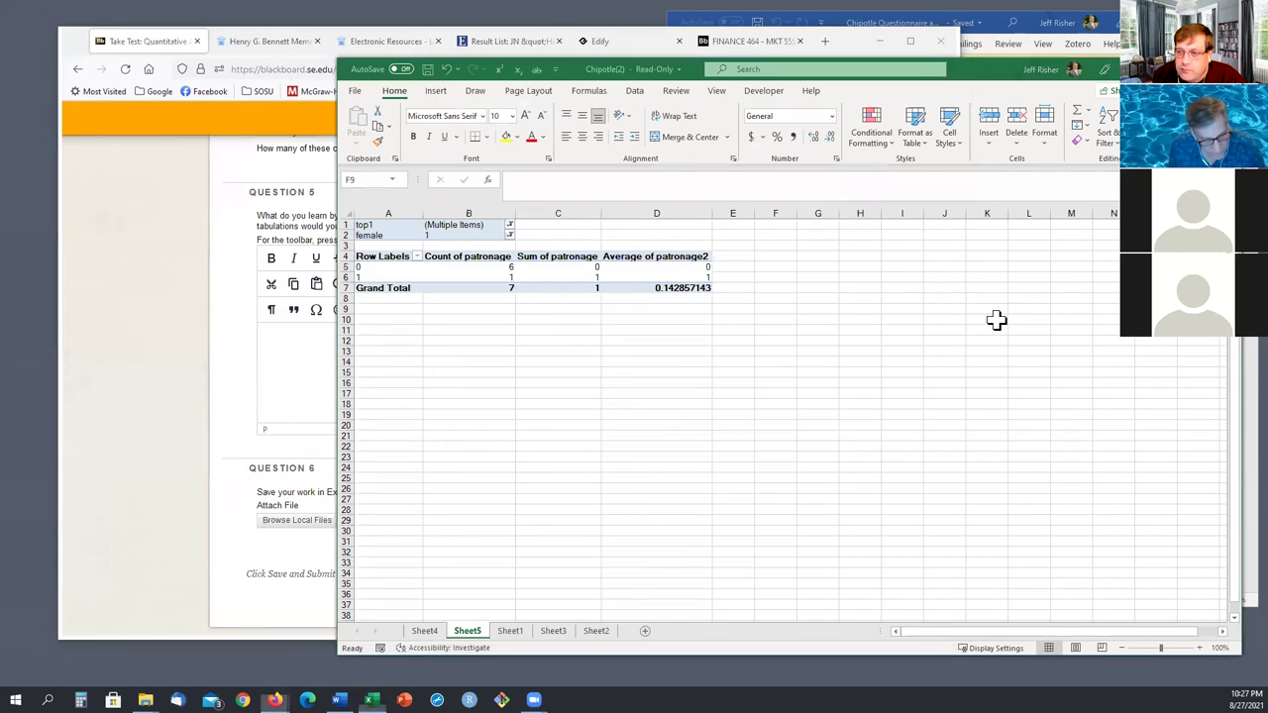
- Minimise the Excel workbook and the Chipotle Data Key to reveal the Blackboard test
{"action": "left_click", "coordinate": [585, 417]}
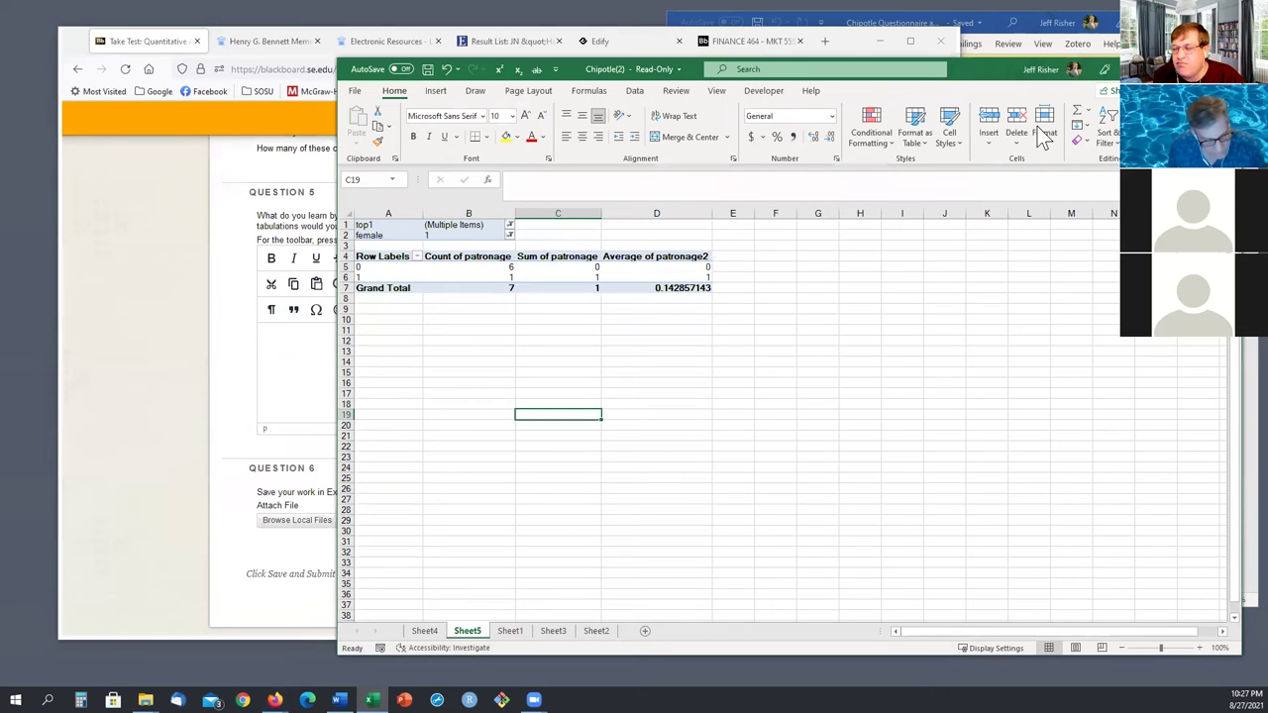
{"action": "left_click", "coordinate": [1130, 68]}
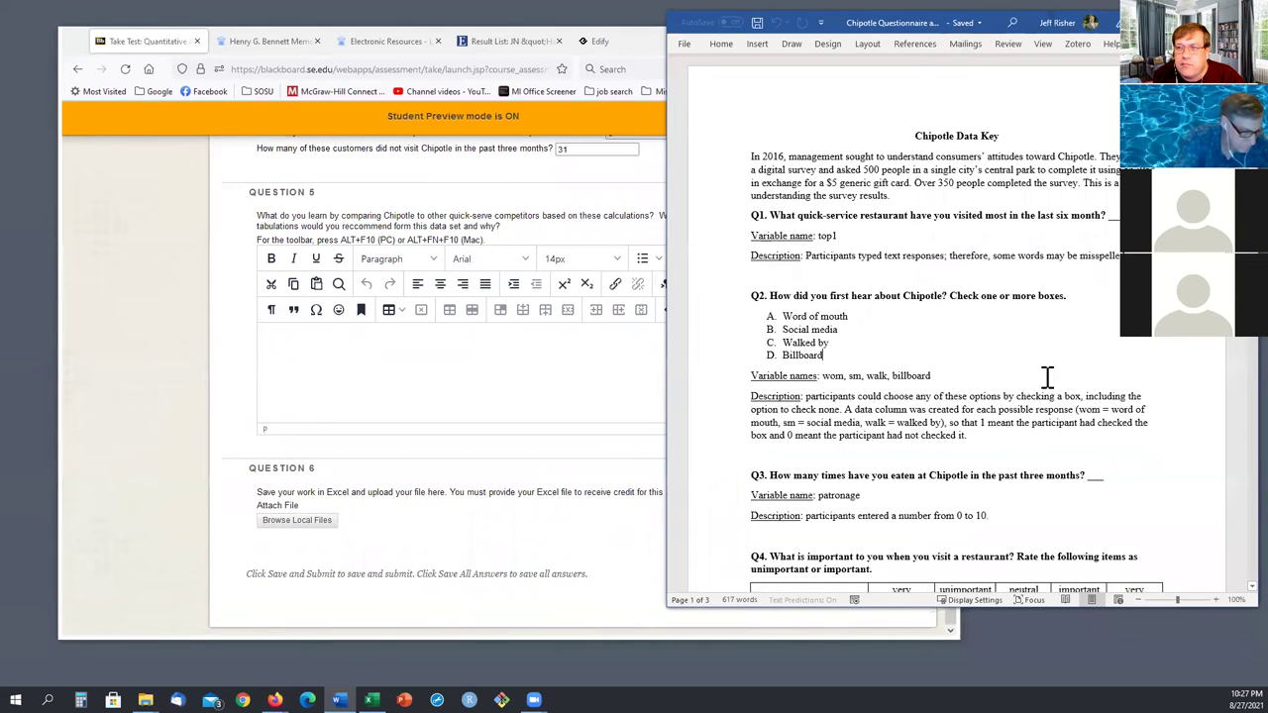
{"action": "left_click", "coordinate": [1149, 22]}
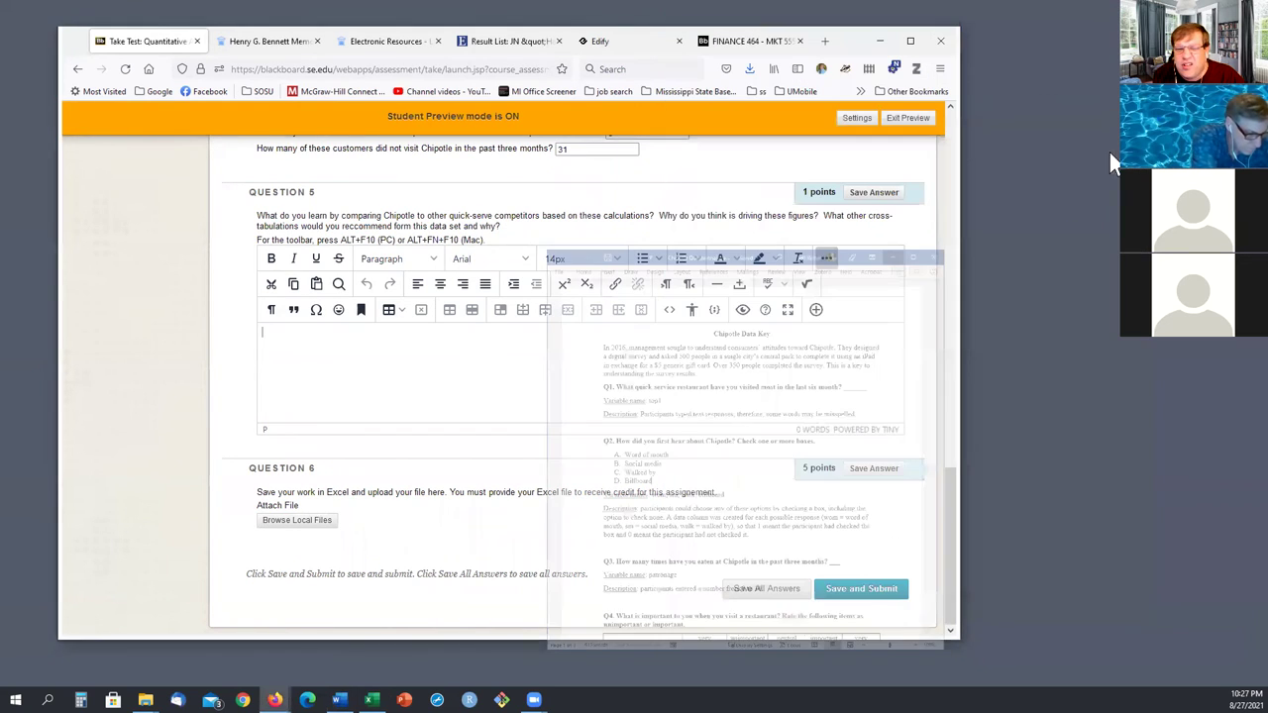
{"action": "scroll", "coordinate": [548, 430], "scroll_direction": "up", "scroll_amount": 15}
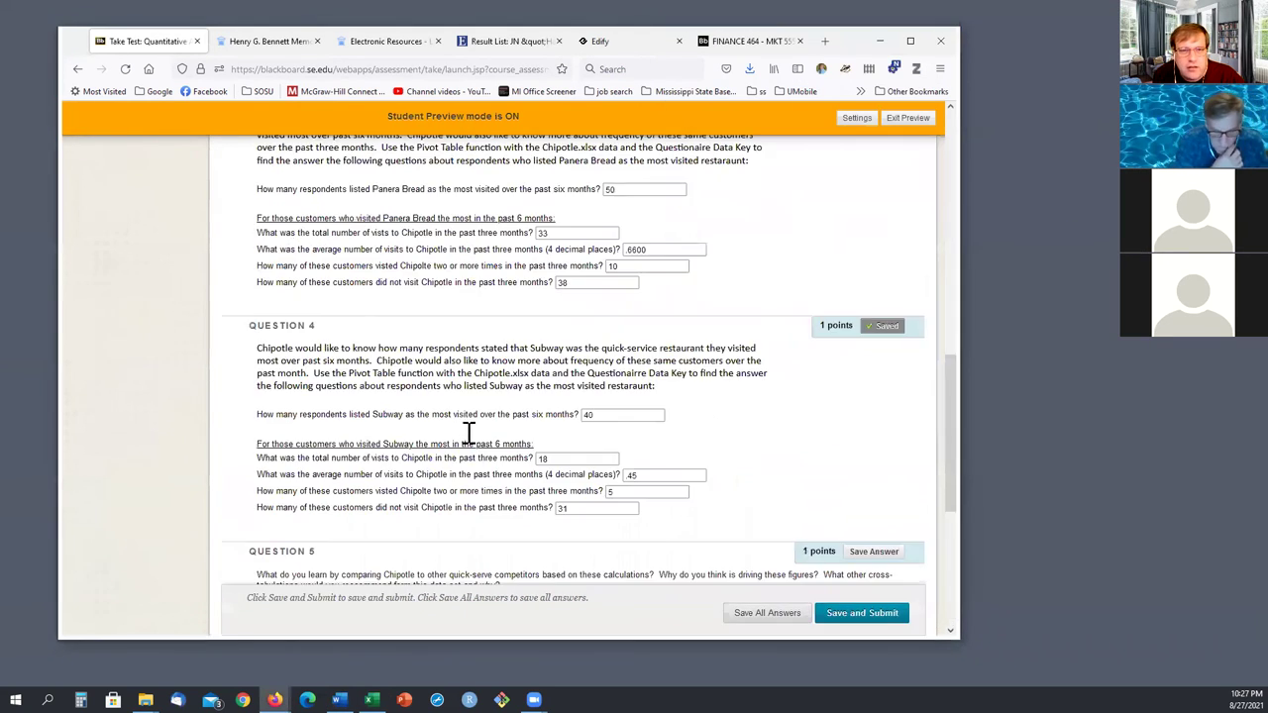
- Cancel exiting student preview and leave the test for the COURSE WORK(7 week) page
{"action": "scroll", "coordinate": [621, 159], "scroll_direction": "up", "scroll_amount": 3}
{"action": "left_click", "coordinate": [908, 117]}
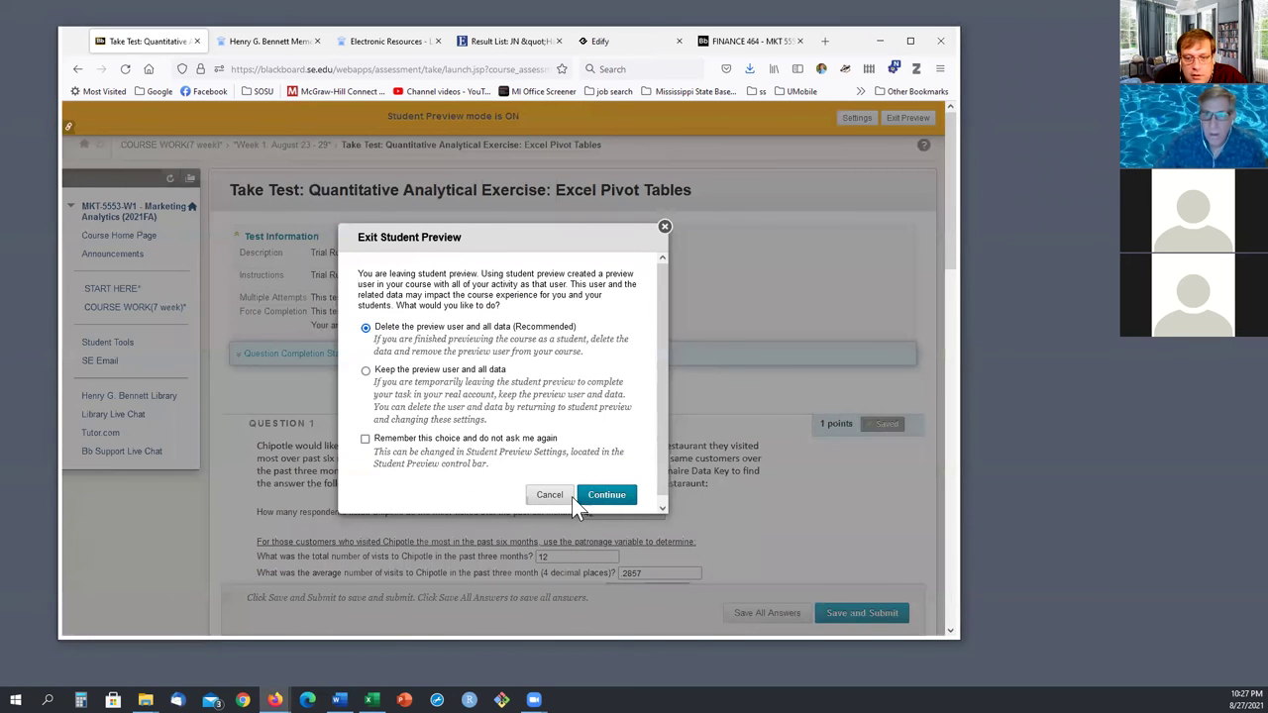
{"action": "left_click", "coordinate": [665, 229]}
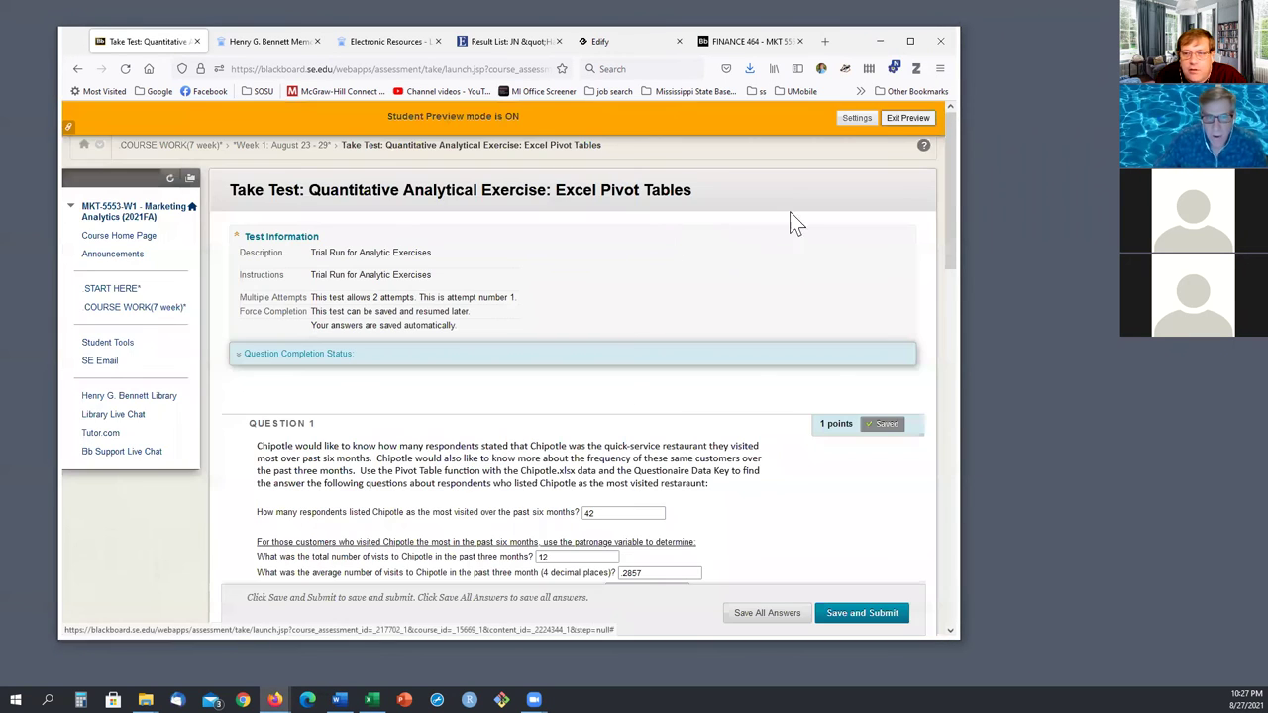
{"action": "left_click", "coordinate": [131, 307]}
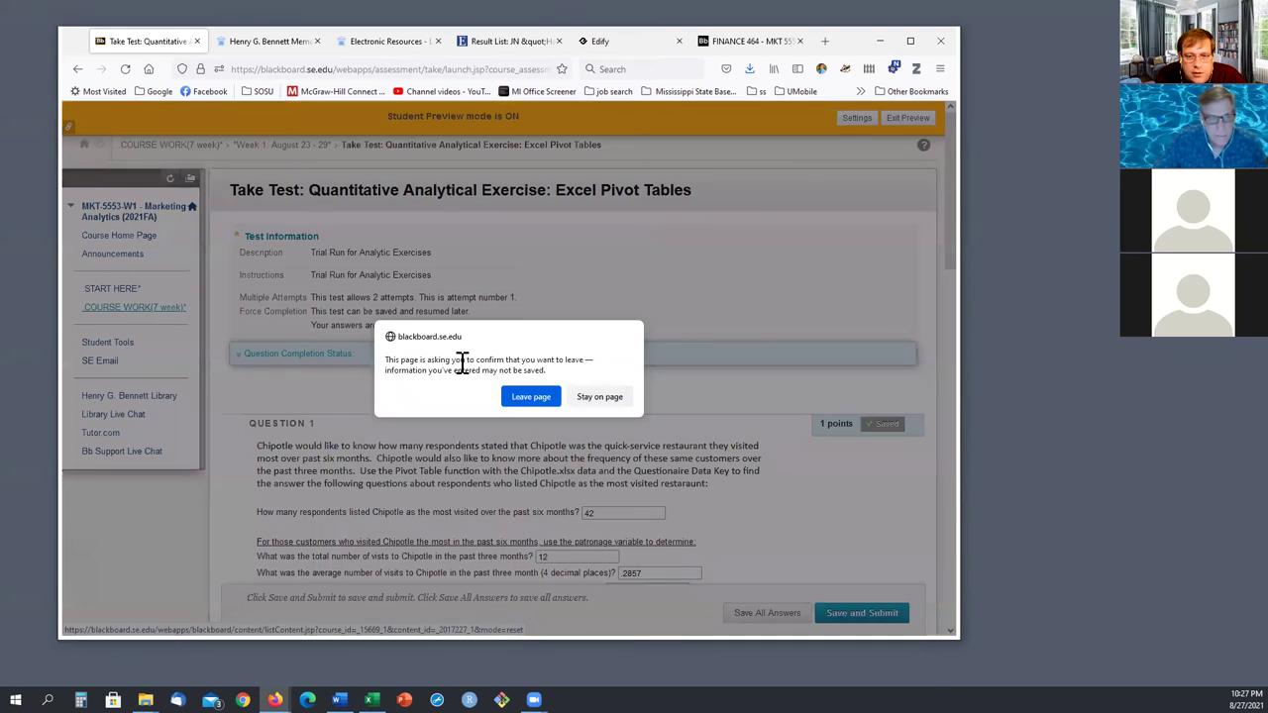
{"action": "left_click", "coordinate": [598, 397]}
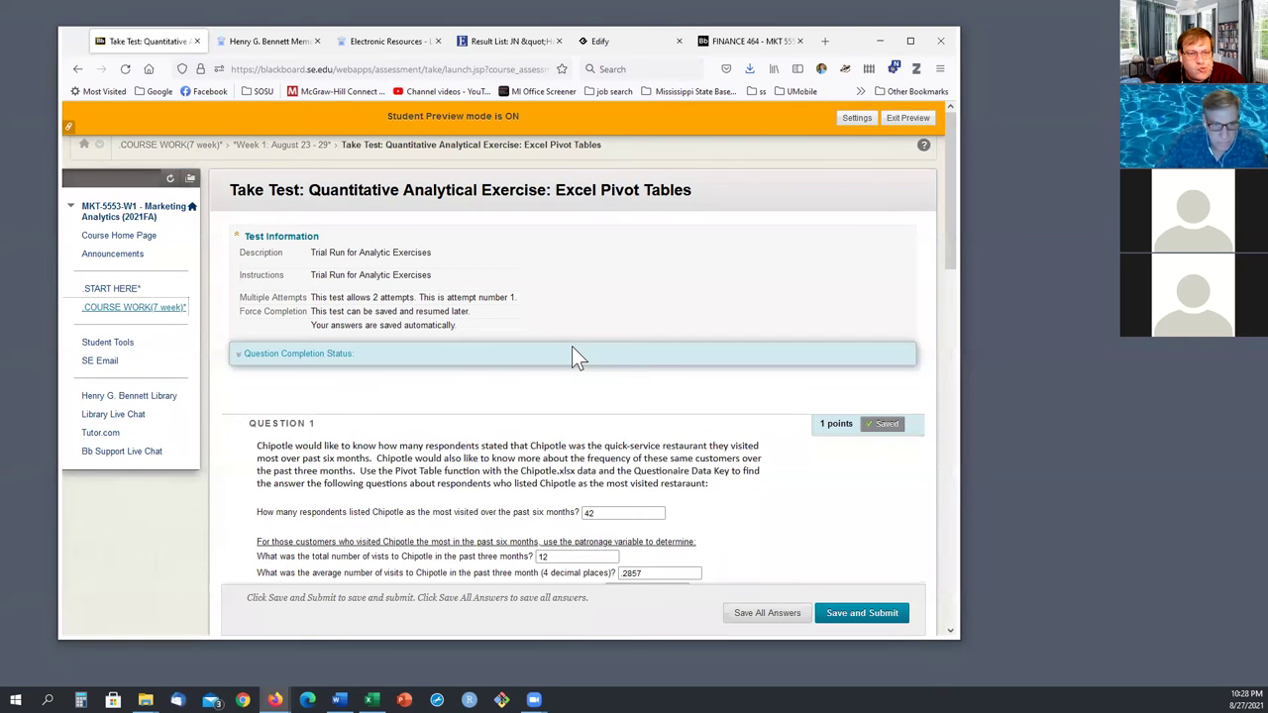
{"action": "left_click", "coordinate": [158, 308]}
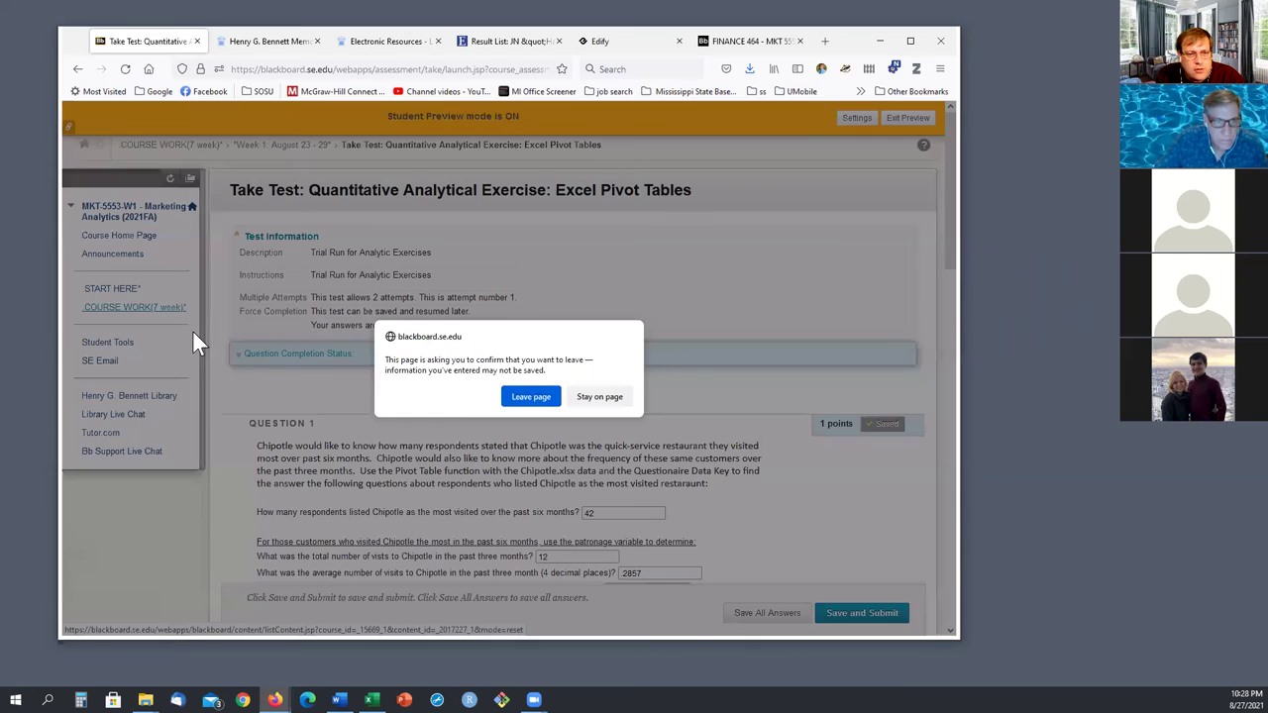
{"action": "left_click", "coordinate": [526, 398]}
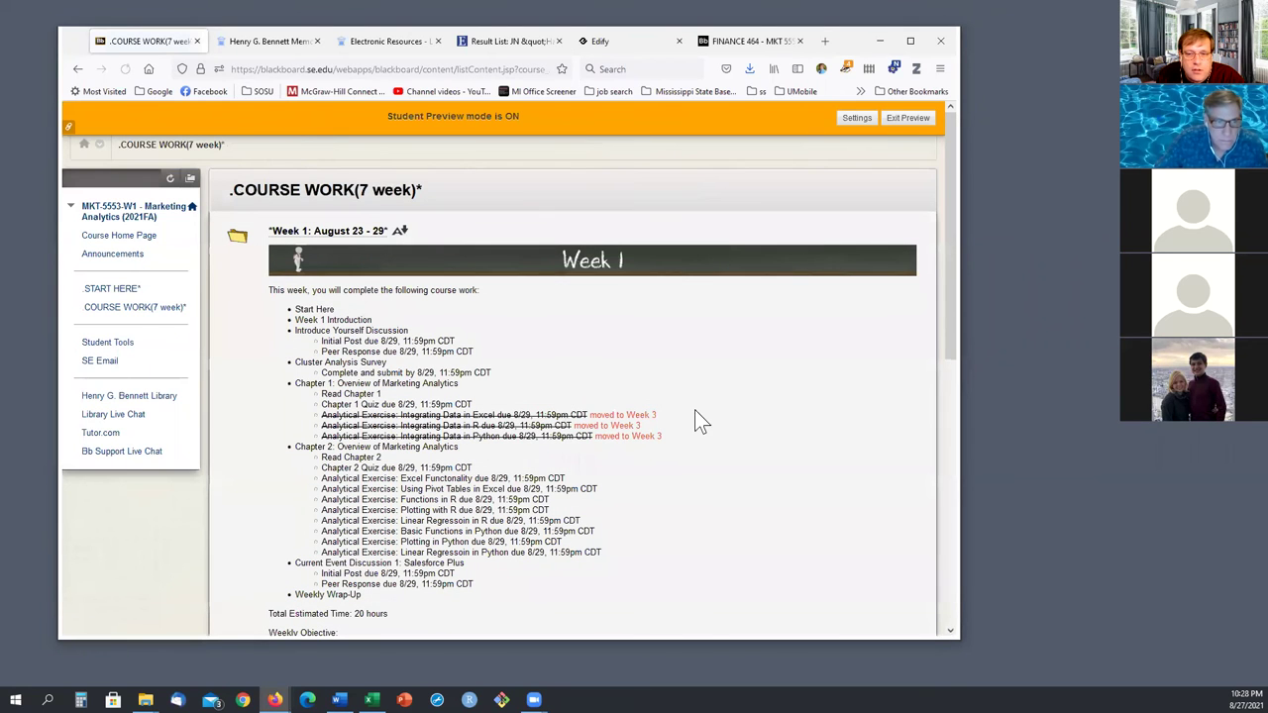
- Highlight and discuss the Week 1 heading and course work list down to Peer Response
{"action": "left_click_drag", "start_coordinate": [627, 424], "coordinate": [297, 287]}
{"action": "left_click", "coordinate": [381, 514]}
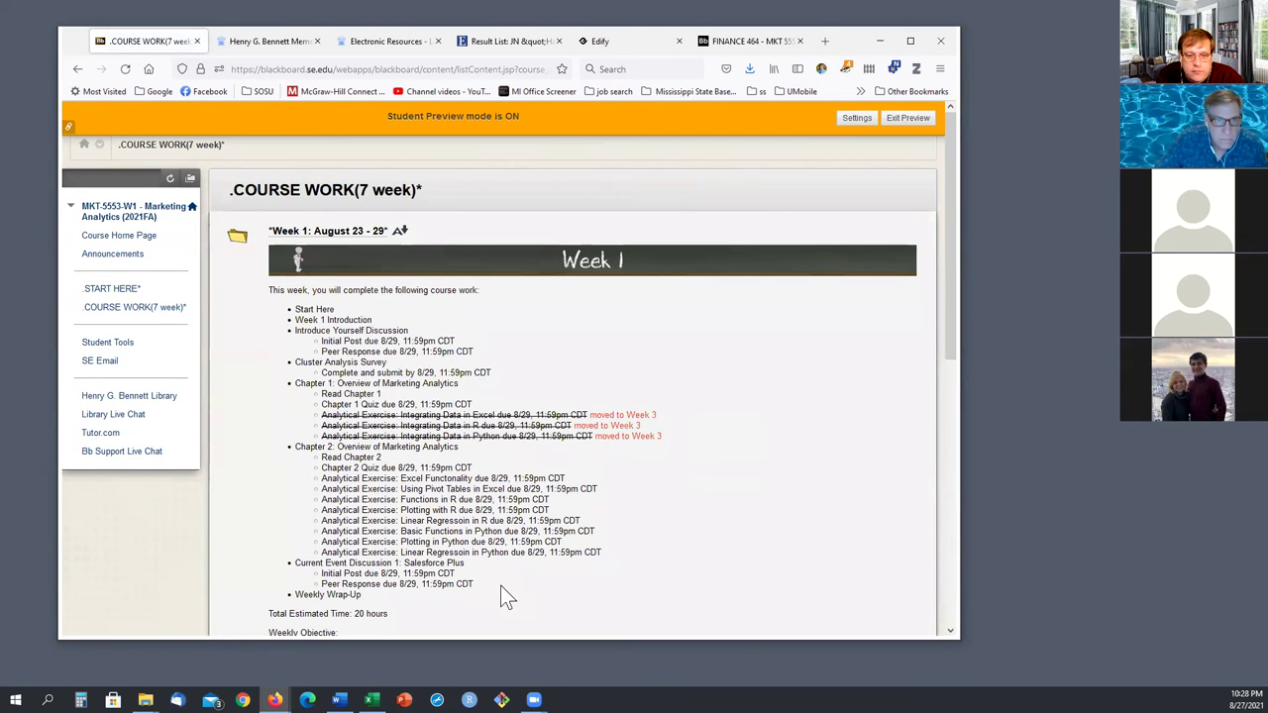
{"action": "left_click_drag", "start_coordinate": [503, 594], "coordinate": [322, 198]}
{"action": "left_click", "coordinate": [572, 472]}
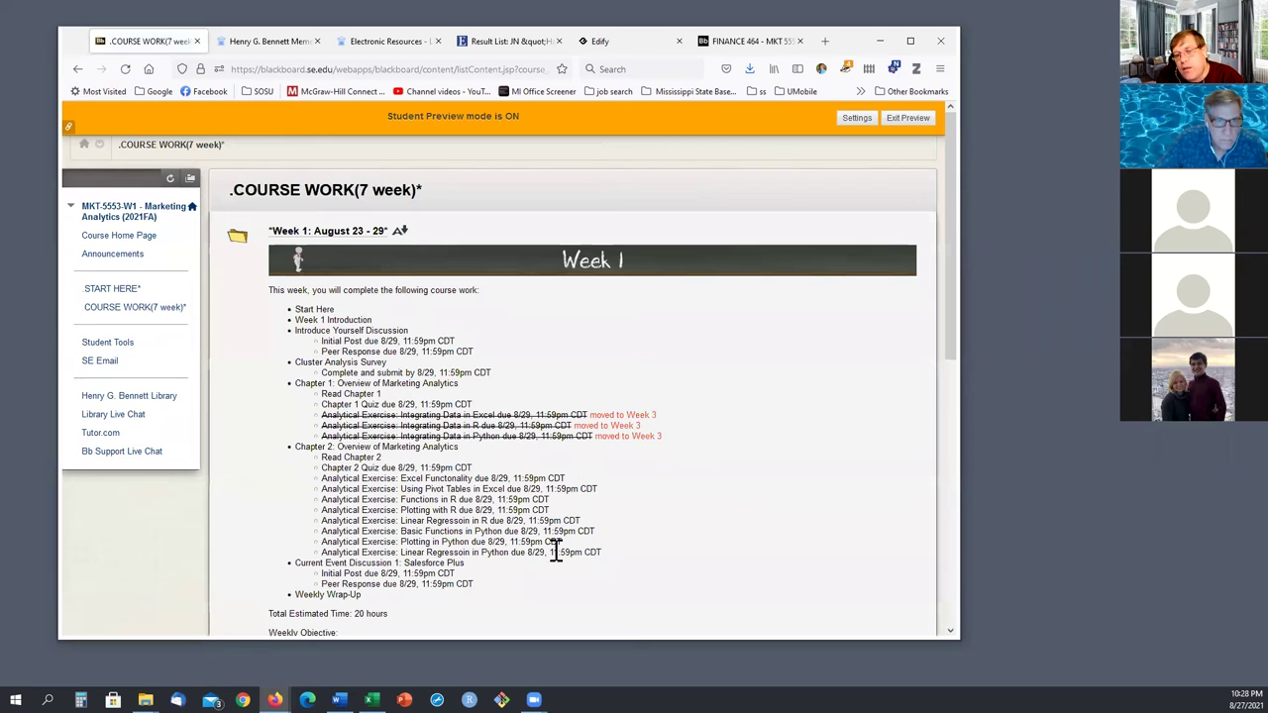
{"action": "left_click_drag", "start_coordinate": [429, 606], "coordinate": [300, 201]}
{"action": "left_click", "coordinate": [513, 411]}
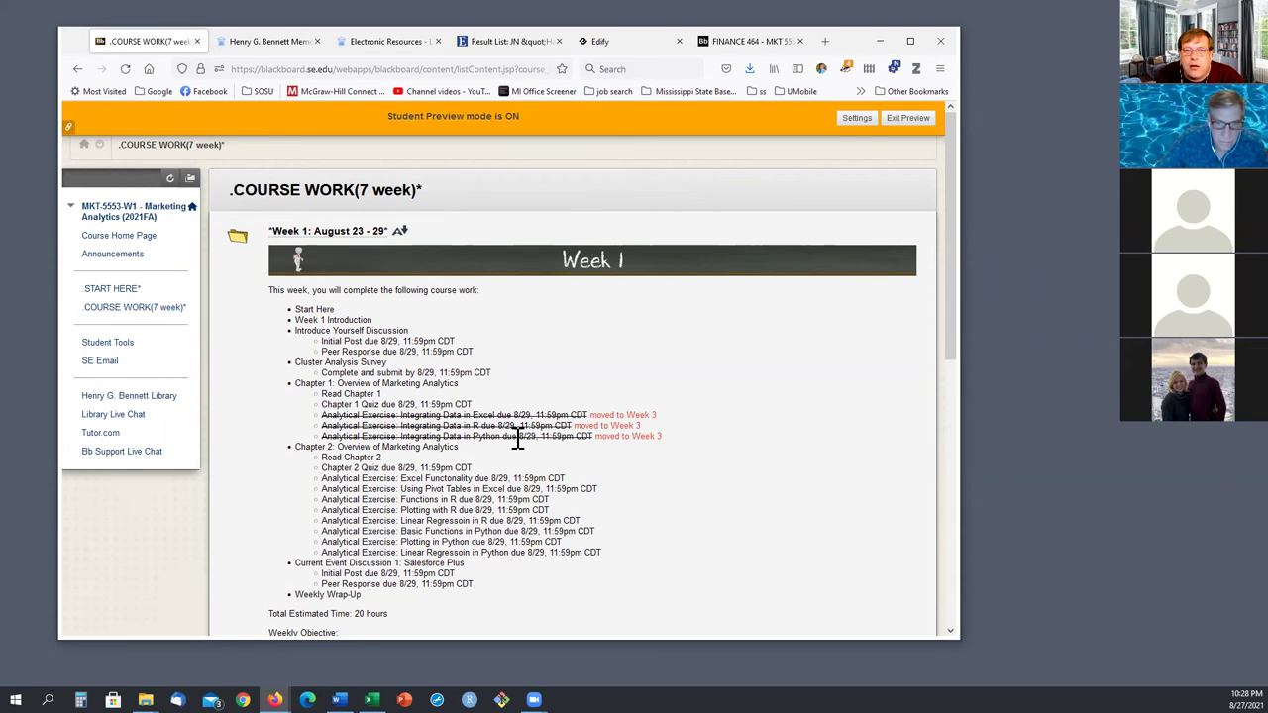
- Highlight the Chapter 2: Overview of Marketing Analytics line and its analytical exercise entries
{"action": "triple_click", "coordinate": [681, 446]}
{"action": "left_click", "coordinate": [529, 207]}
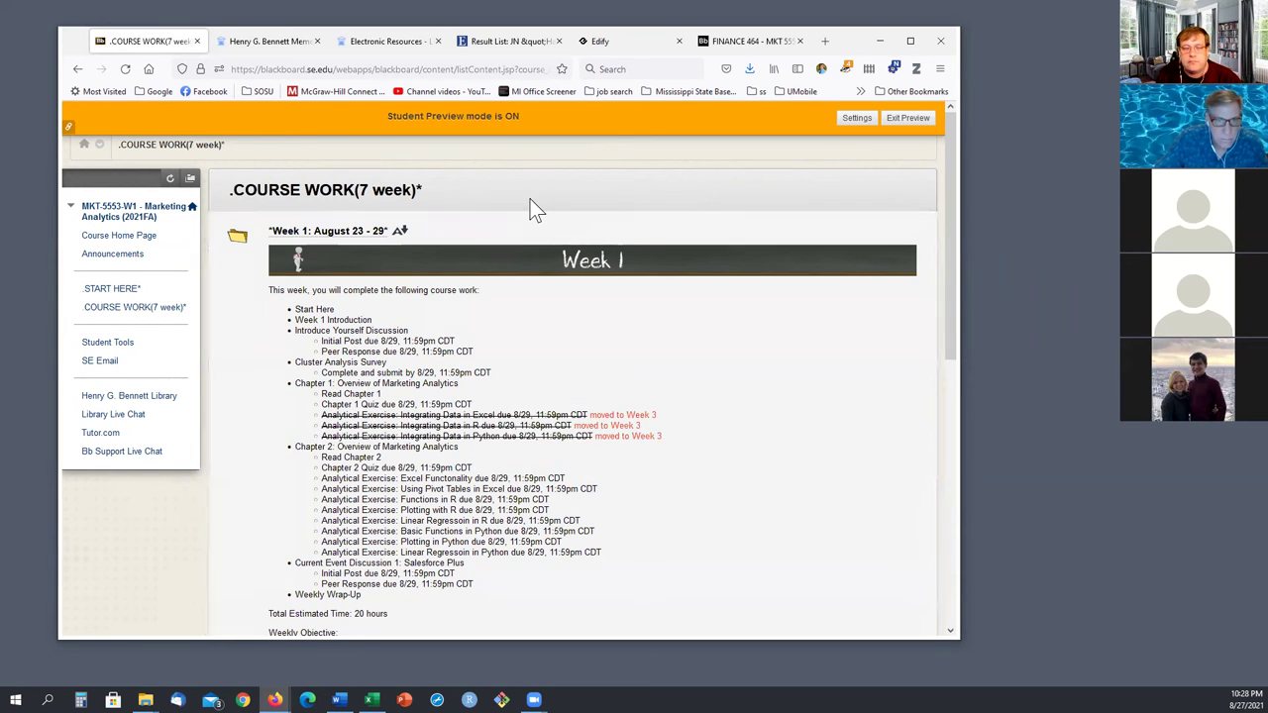
{"action": "left_click_drag", "start_coordinate": [594, 342], "coordinate": [626, 542]}
{"action": "left_click", "coordinate": [635, 523]}
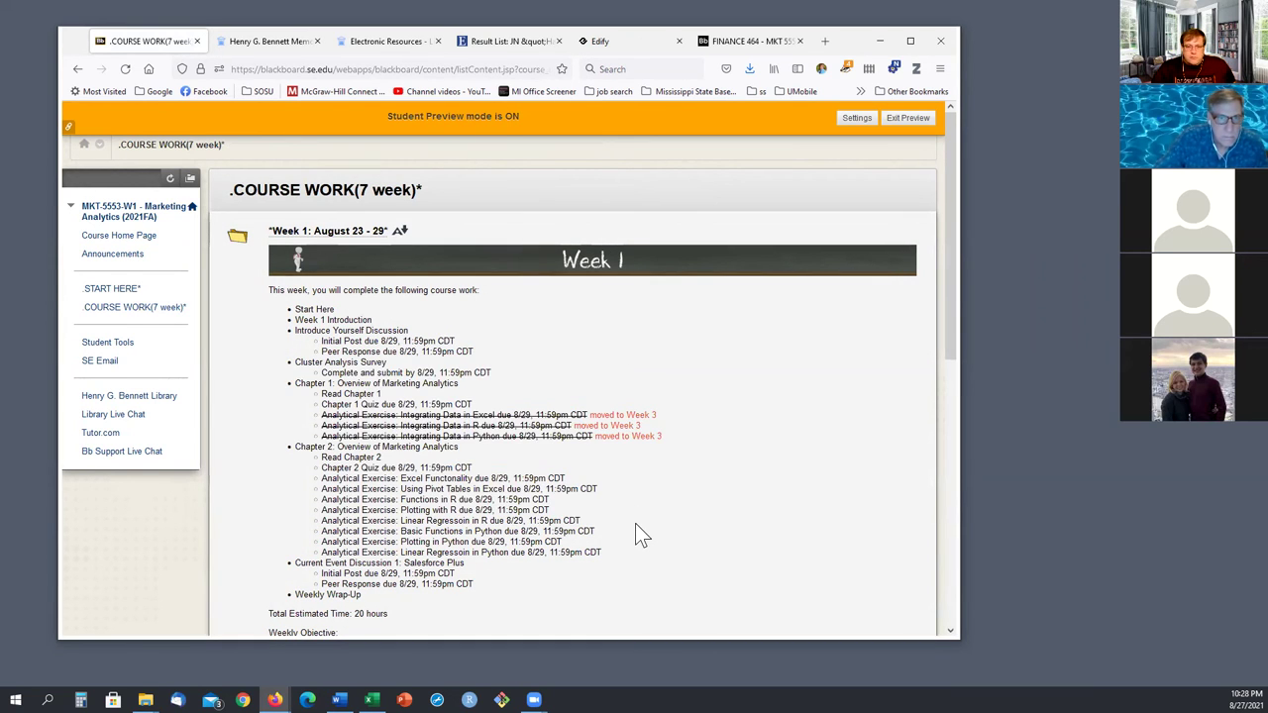
- Look through the Edify, syllabus PDF, library, Electronic Resources and EBSCO tabs, ending on Week 1 course work
{"action": "left_click", "coordinate": [605, 46]}
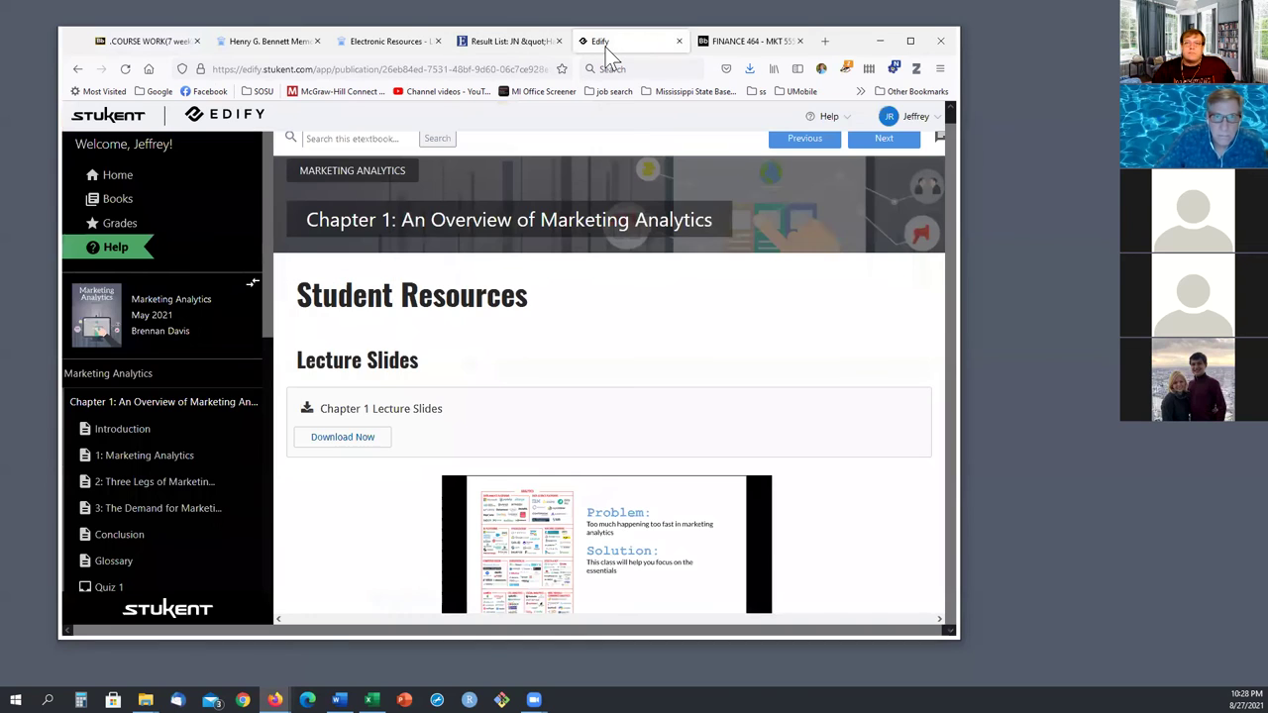
{"action": "left_click", "coordinate": [741, 41]}
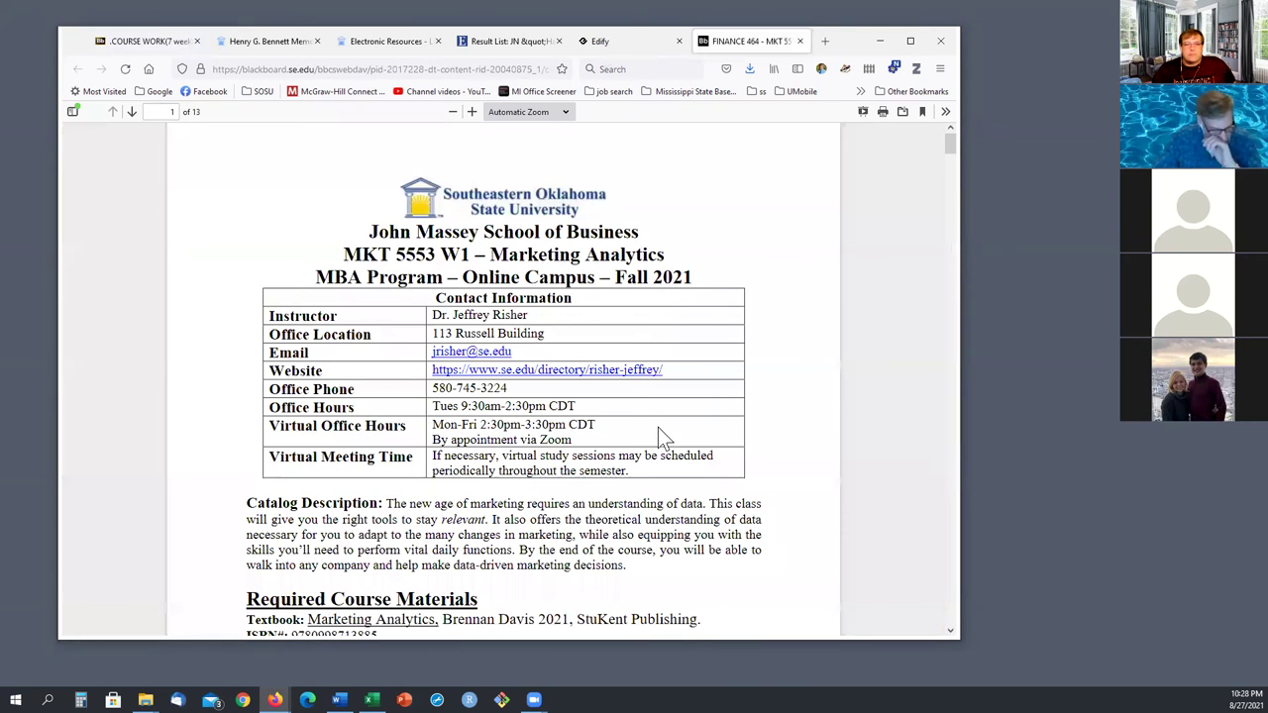
{"action": "left_click", "coordinate": [297, 44]}
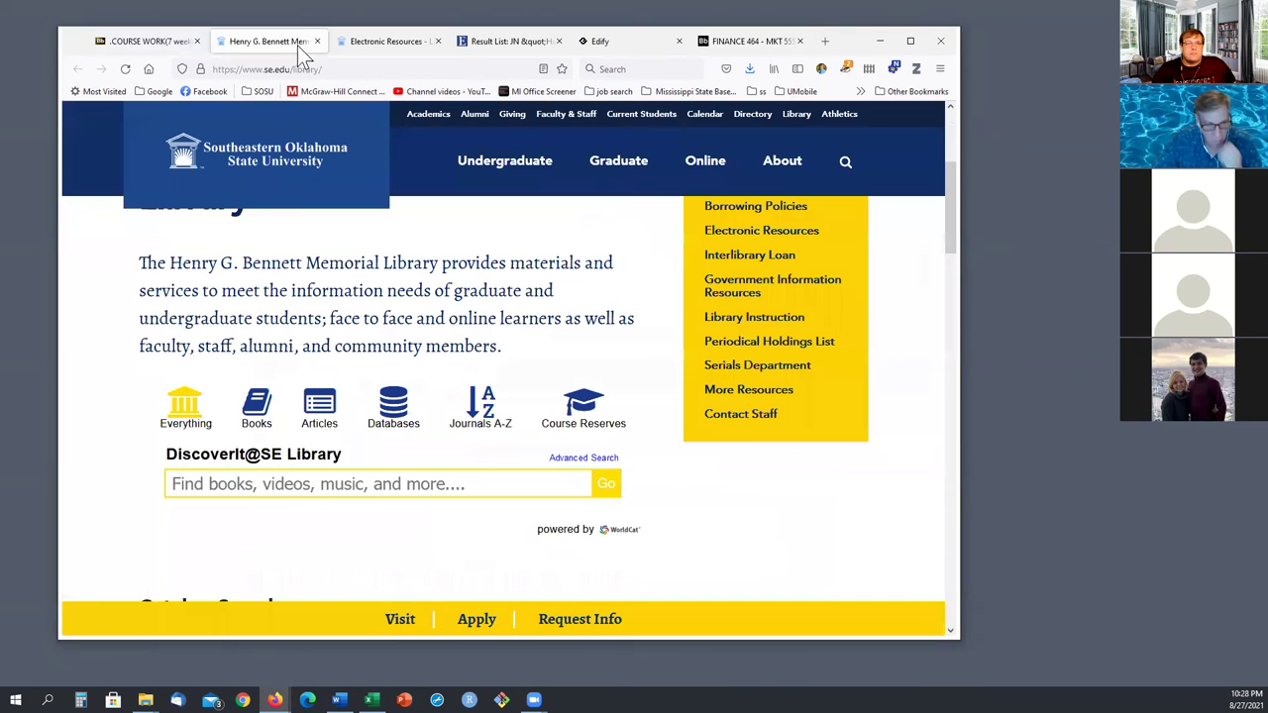
{"action": "left_click", "coordinate": [592, 41]}
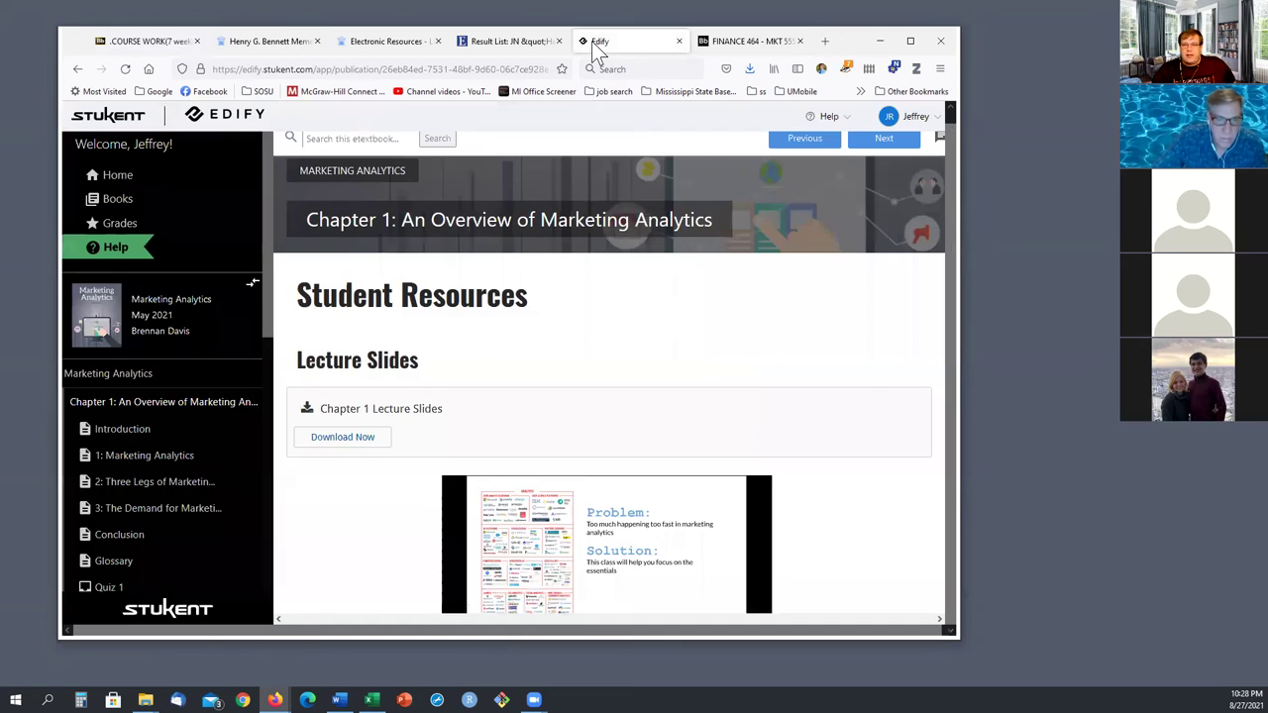
{"action": "left_click", "coordinate": [745, 41]}
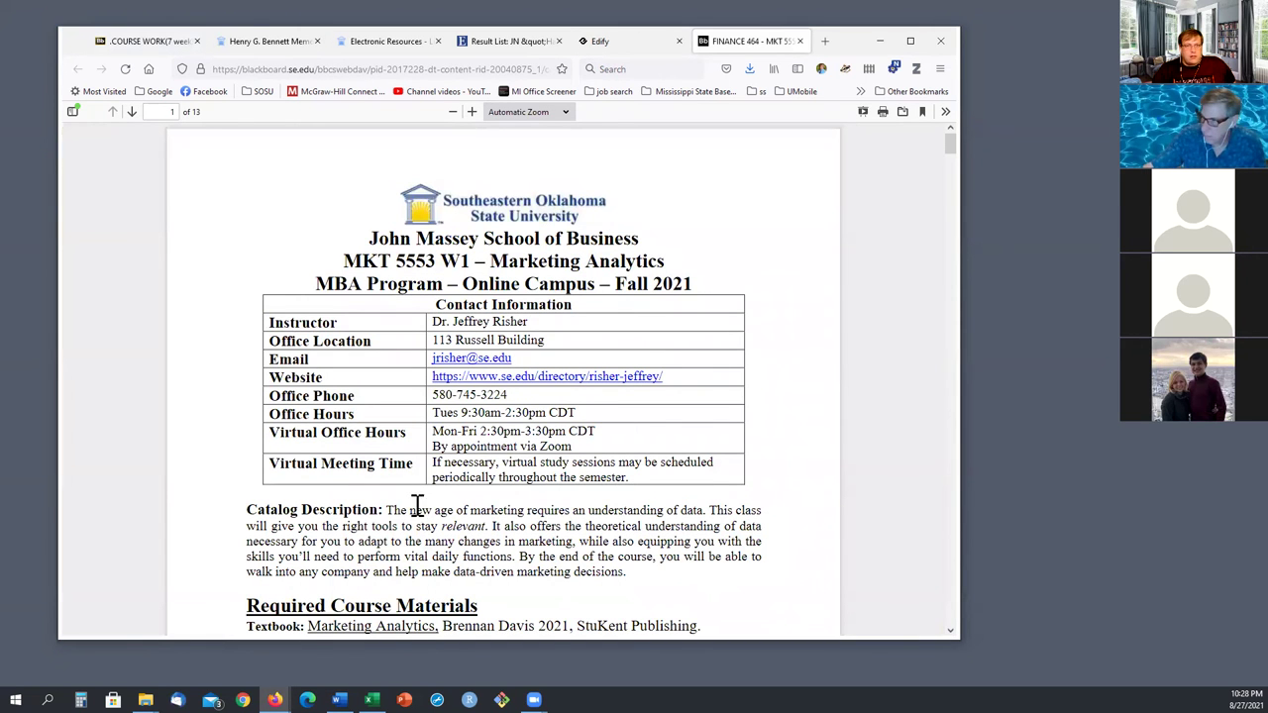
{"action": "left_click", "coordinate": [261, 40]}
{"action": "left_click", "coordinate": [348, 42]}
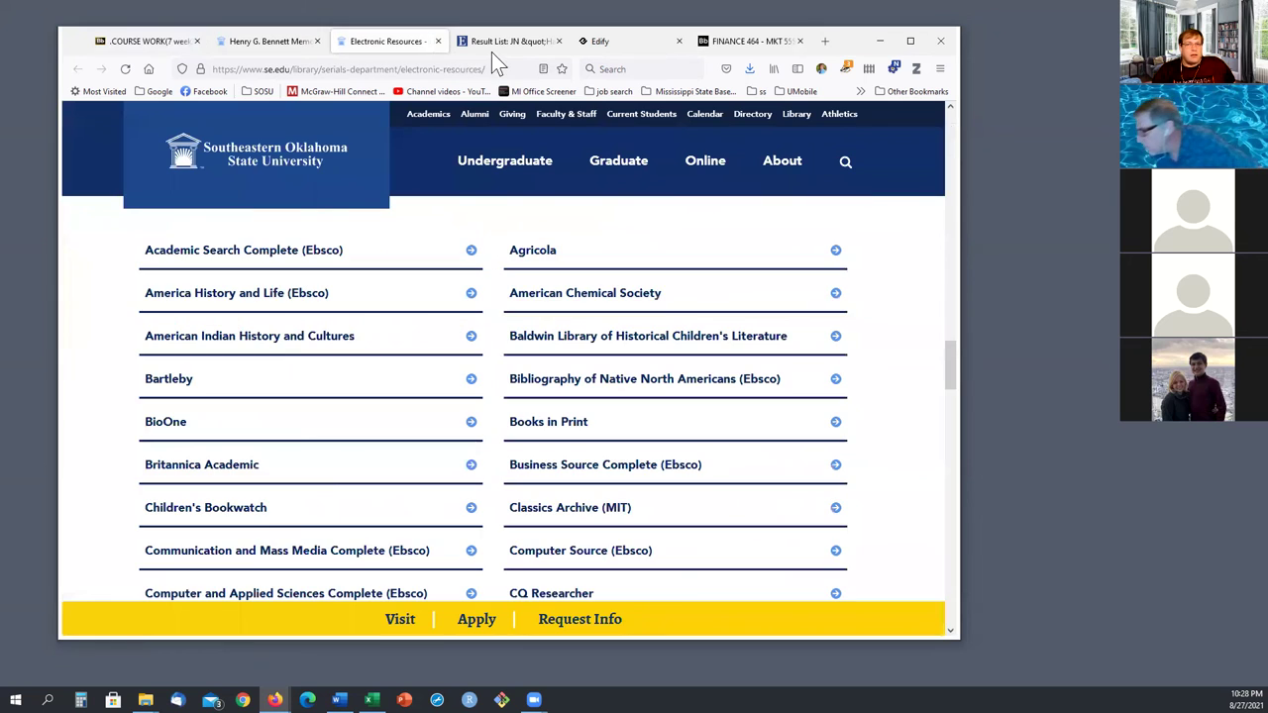
{"action": "left_click", "coordinate": [495, 42]}
{"action": "key", "text": "ctrl+Tab"}
{"action": "key", "text": "ctrl+Tab"}
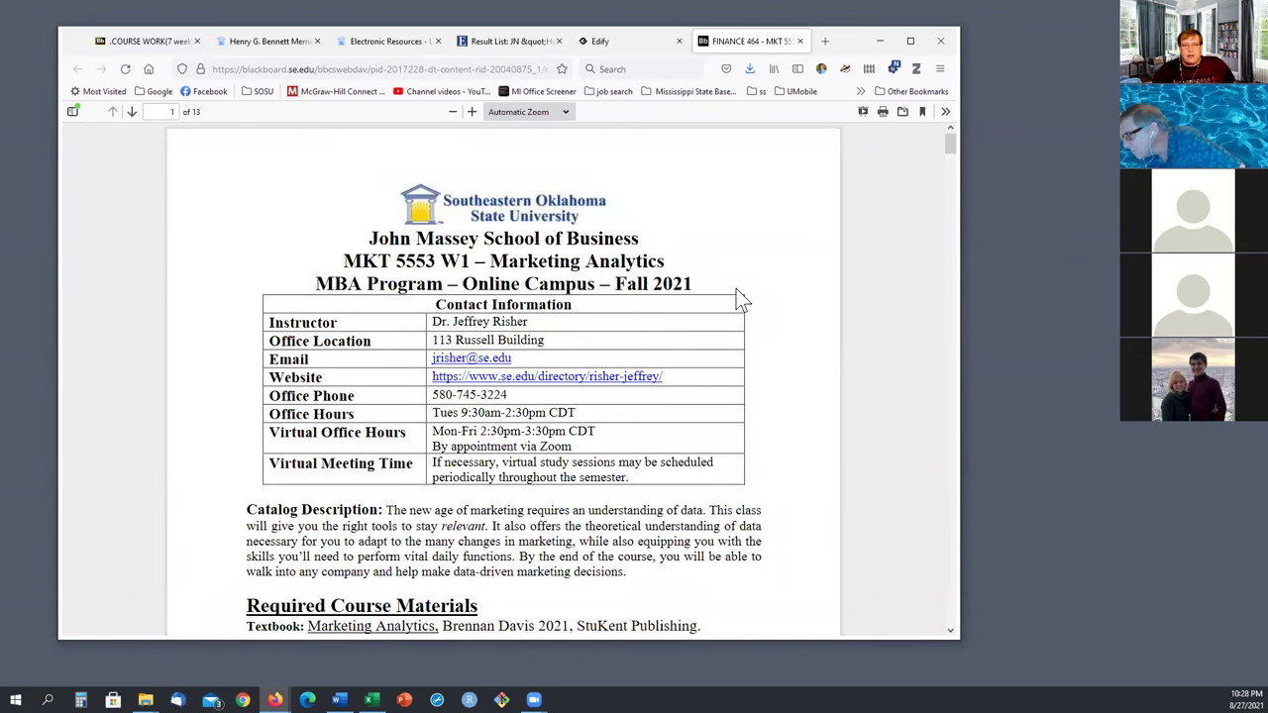
{"action": "left_click", "coordinate": [359, 43]}
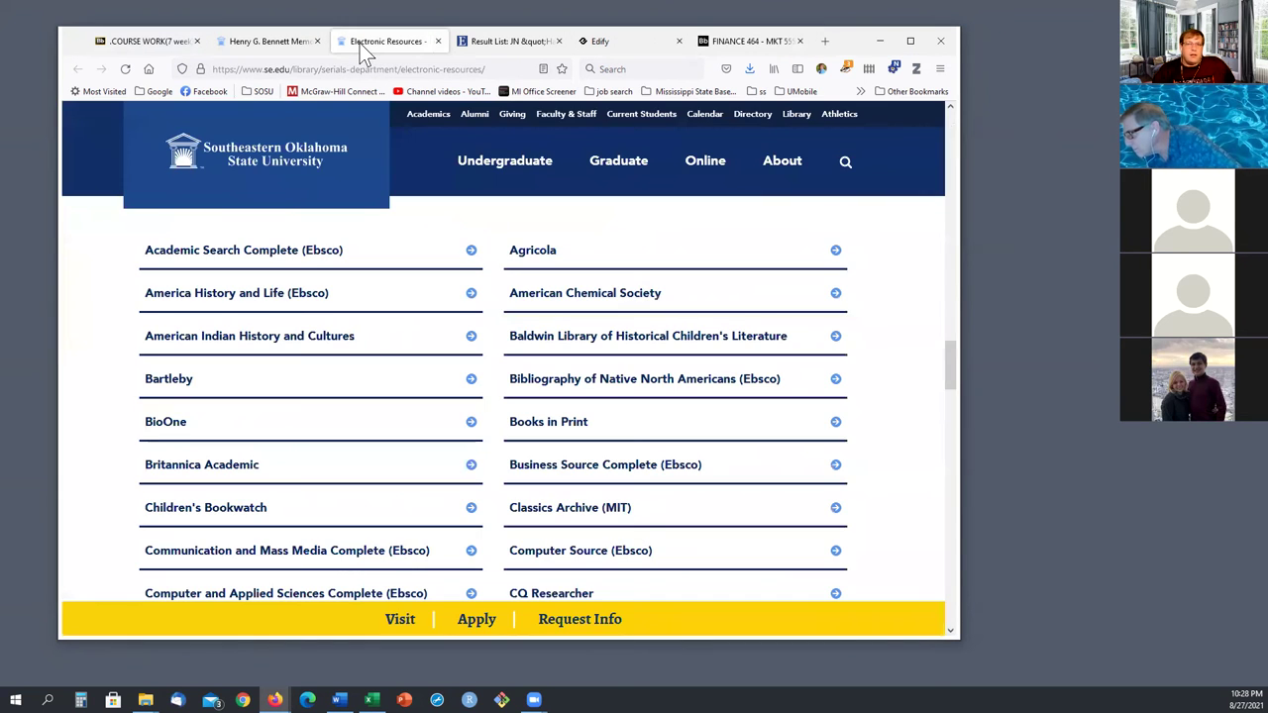
{"action": "left_click", "coordinate": [267, 42]}
{"action": "left_click", "coordinate": [157, 48]}
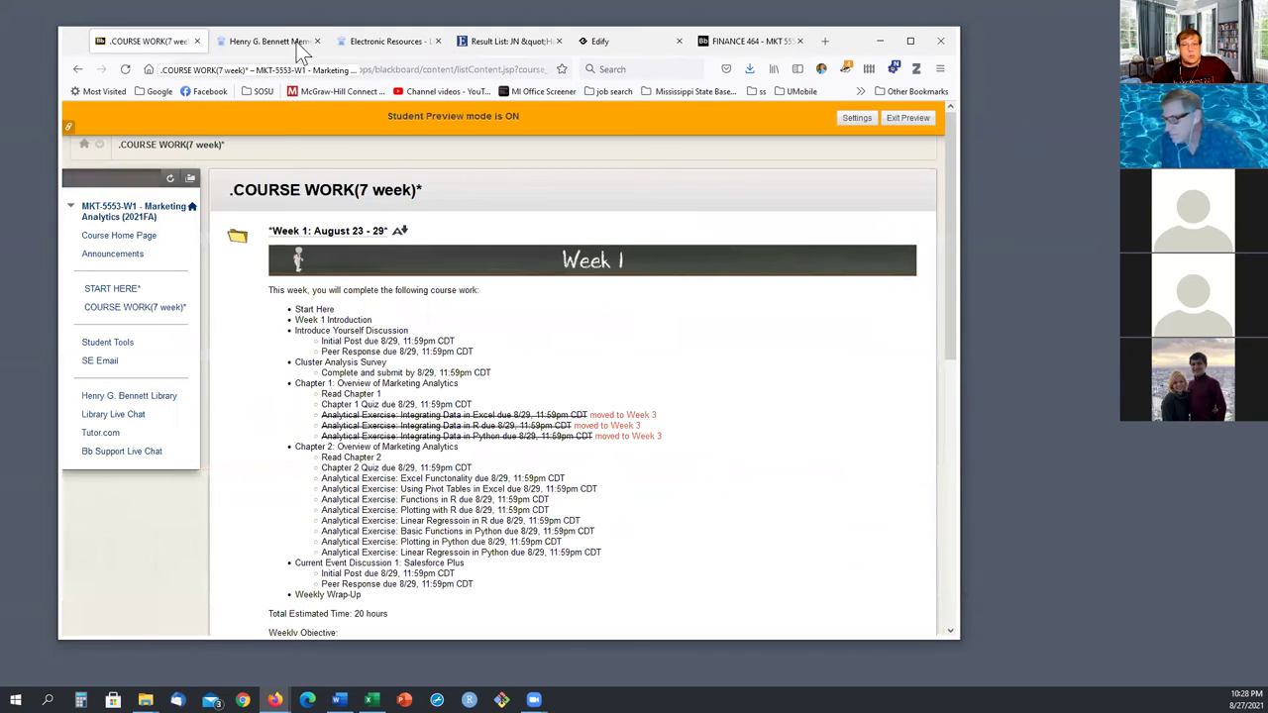
- Close the Result List, Electronic Resources and library homepage tabs, then return to the Excel pivot table
{"action": "left_click", "coordinate": [557, 42]}
{"action": "left_click", "coordinate": [435, 43]}
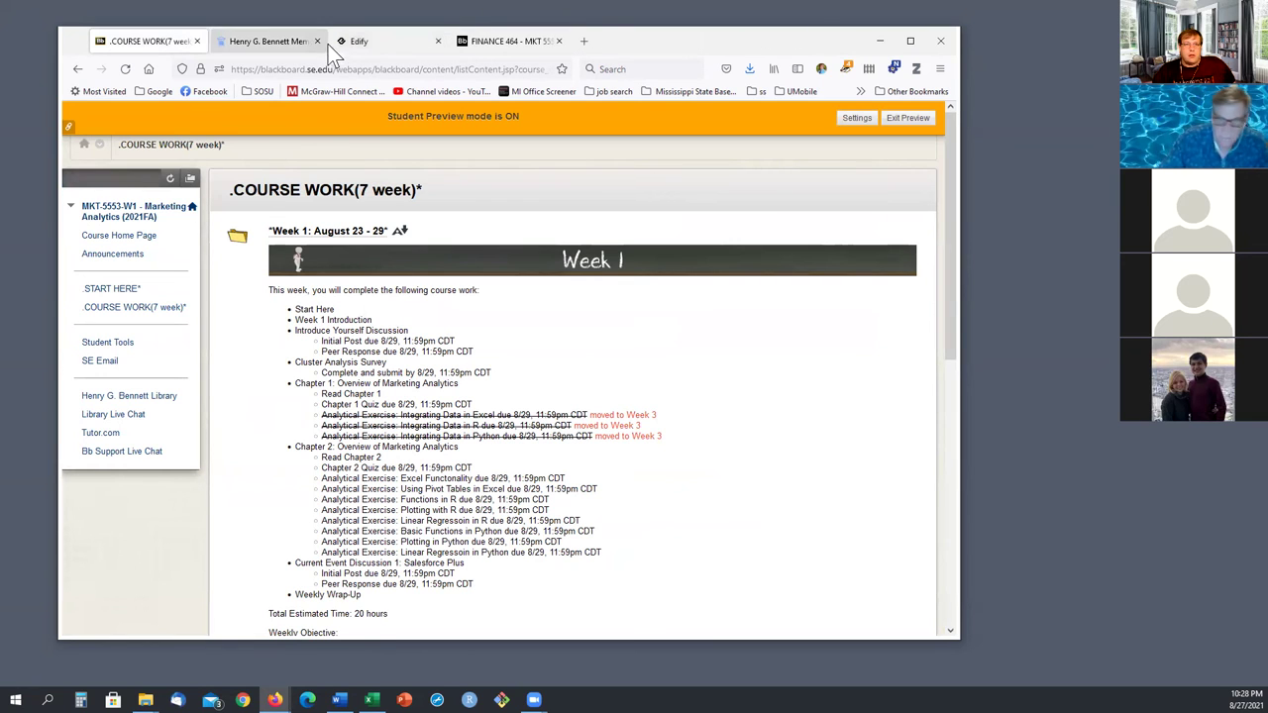
{"action": "left_click", "coordinate": [318, 42]}
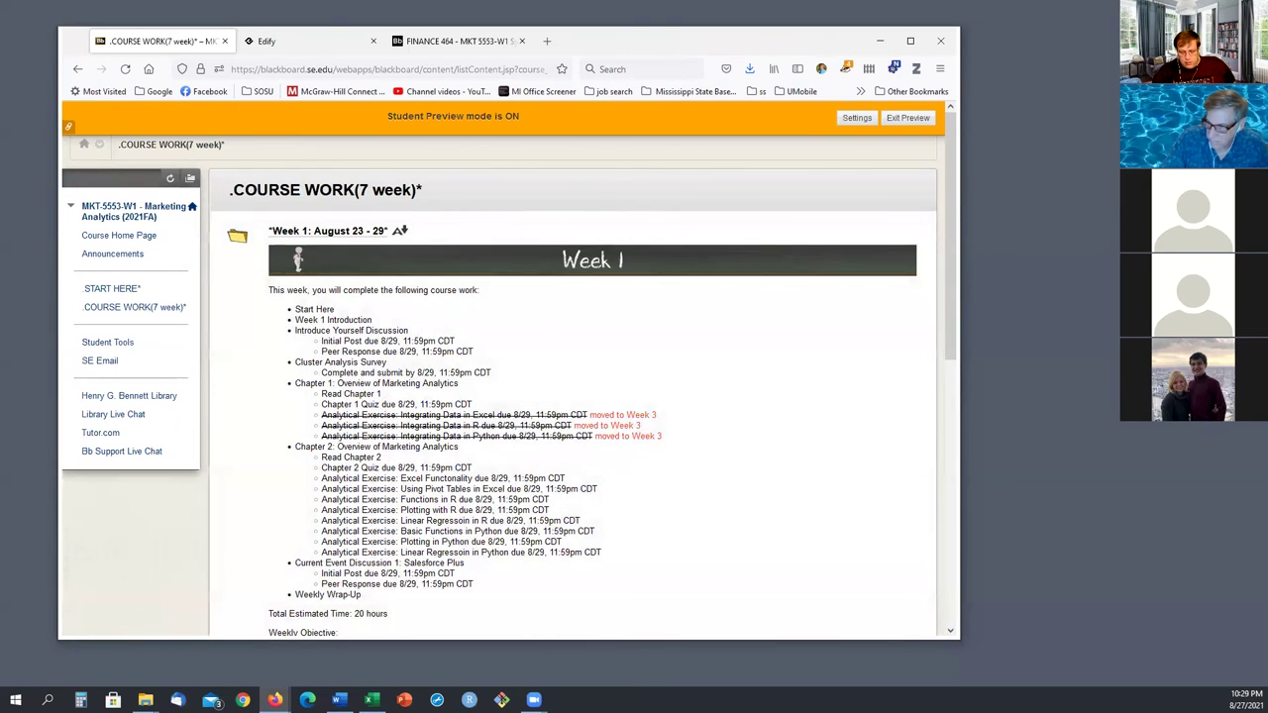
{"action": "key", "text": "alt+Tab"}
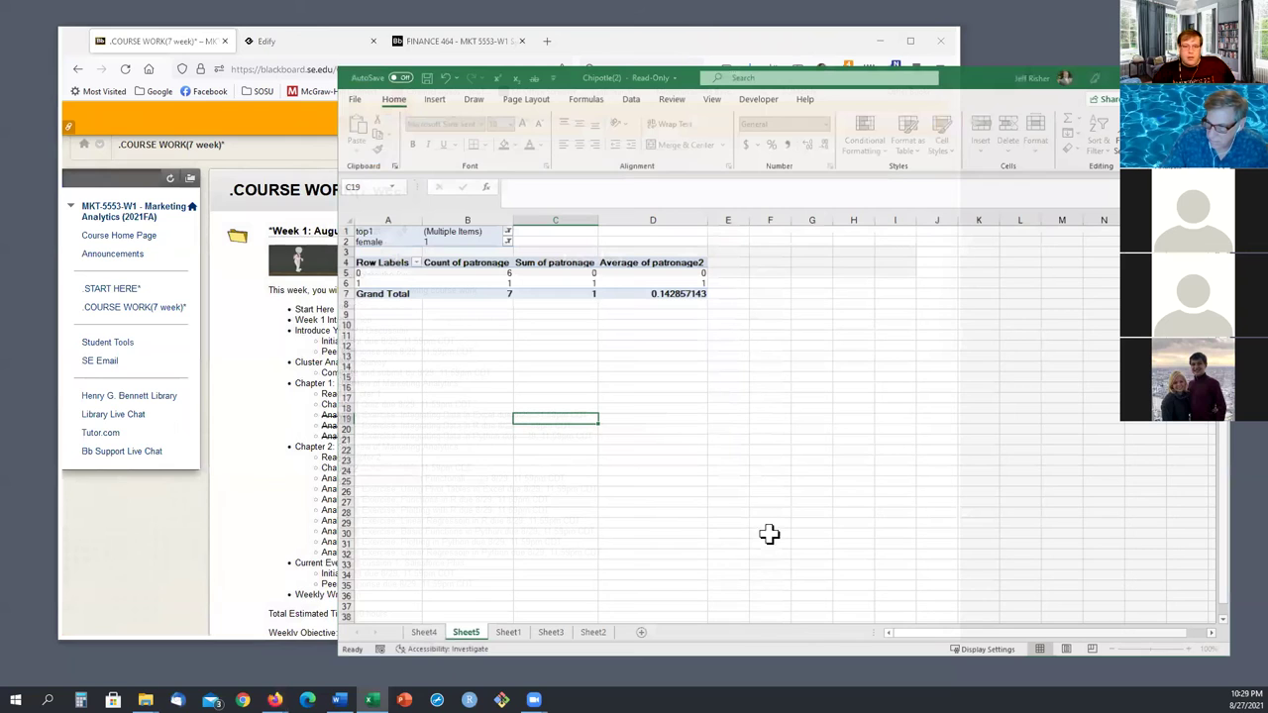
- Filter the top1 field to only Chipotle, Chipole and Chipolte
{"action": "left_click", "coordinate": [509, 228]}
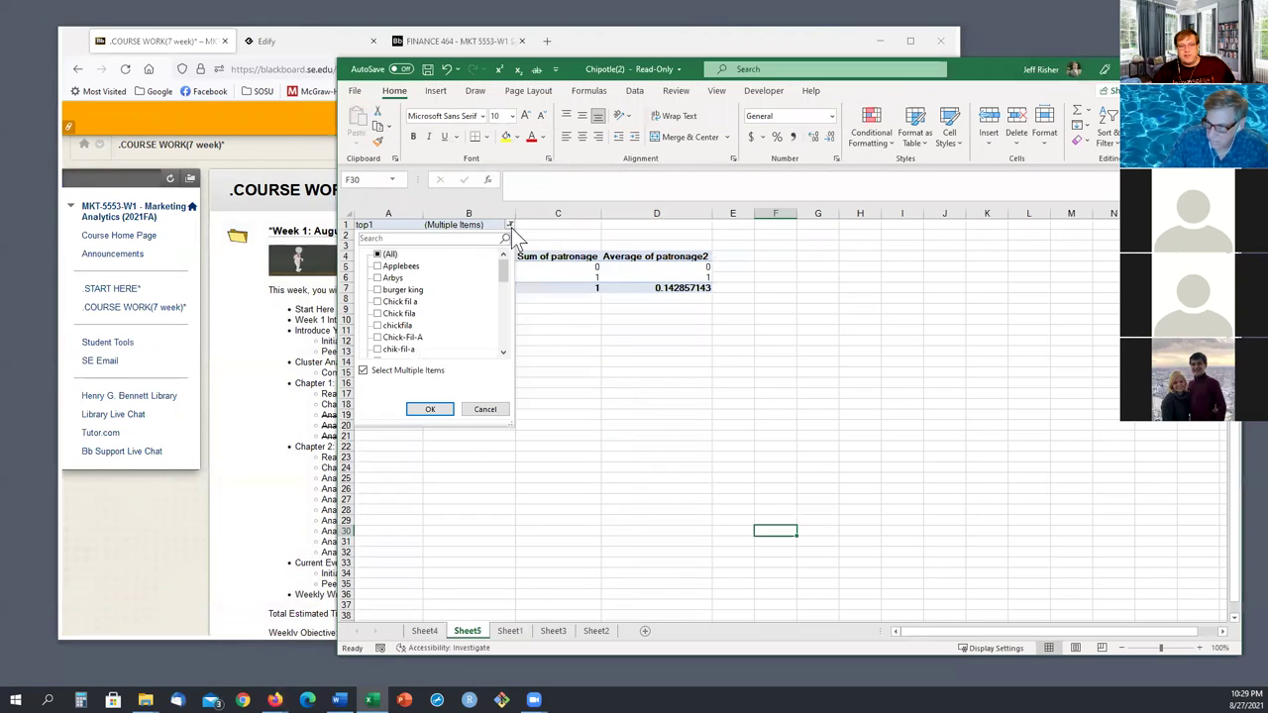
{"action": "left_click", "coordinate": [377, 255]}
{"action": "scroll", "coordinate": [378, 285], "scroll_direction": "down", "scroll_amount": 1}
{"action": "scroll", "coordinate": [378, 290], "scroll_direction": "up", "scroll_amount": 3}
{"action": "left_click", "coordinate": [378, 255]}
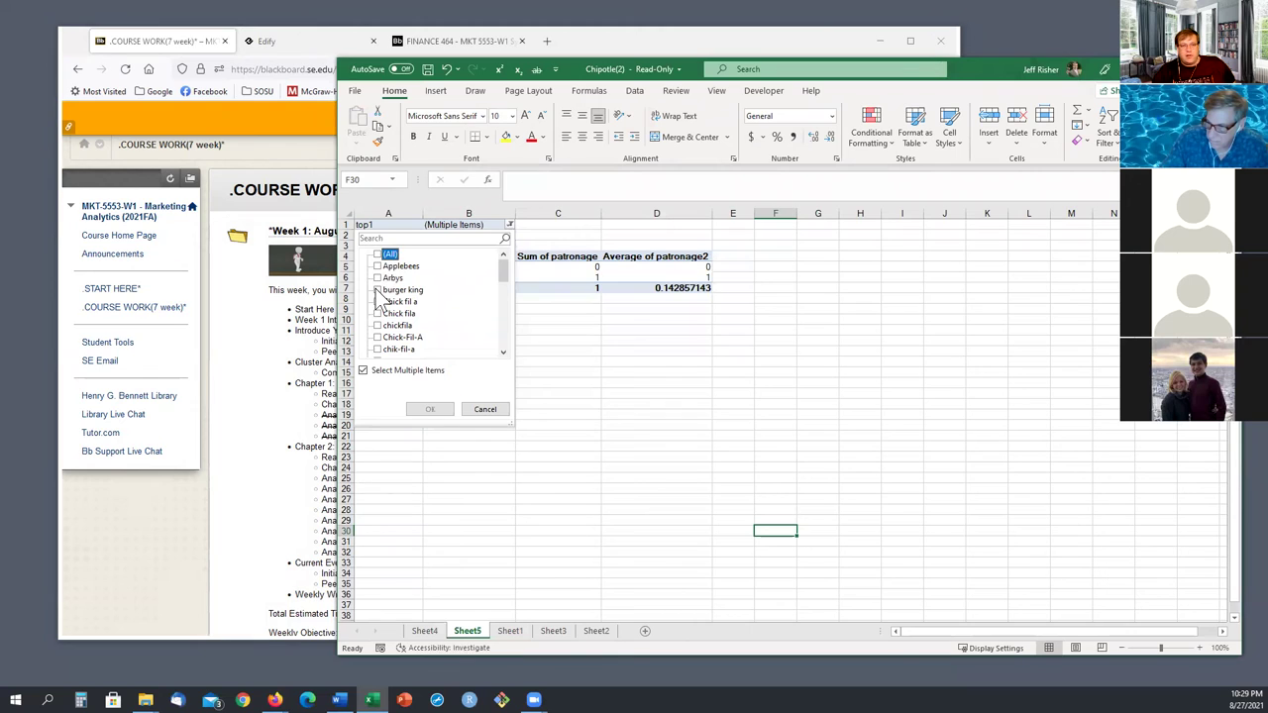
{"action": "scroll", "coordinate": [377, 303], "scroll_direction": "down", "scroll_amount": 3}
{"action": "left_click", "coordinate": [379, 277]}
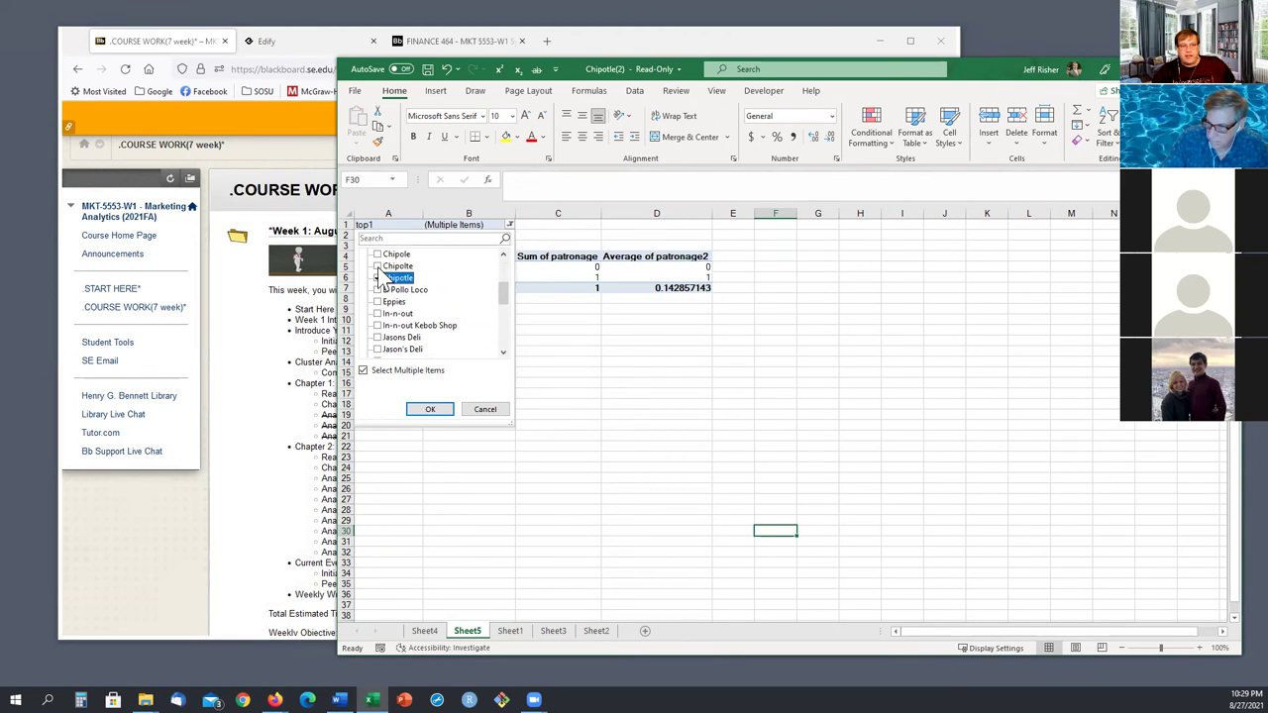
{"action": "left_click", "coordinate": [378, 254]}
{"action": "left_click", "coordinate": [379, 266]}
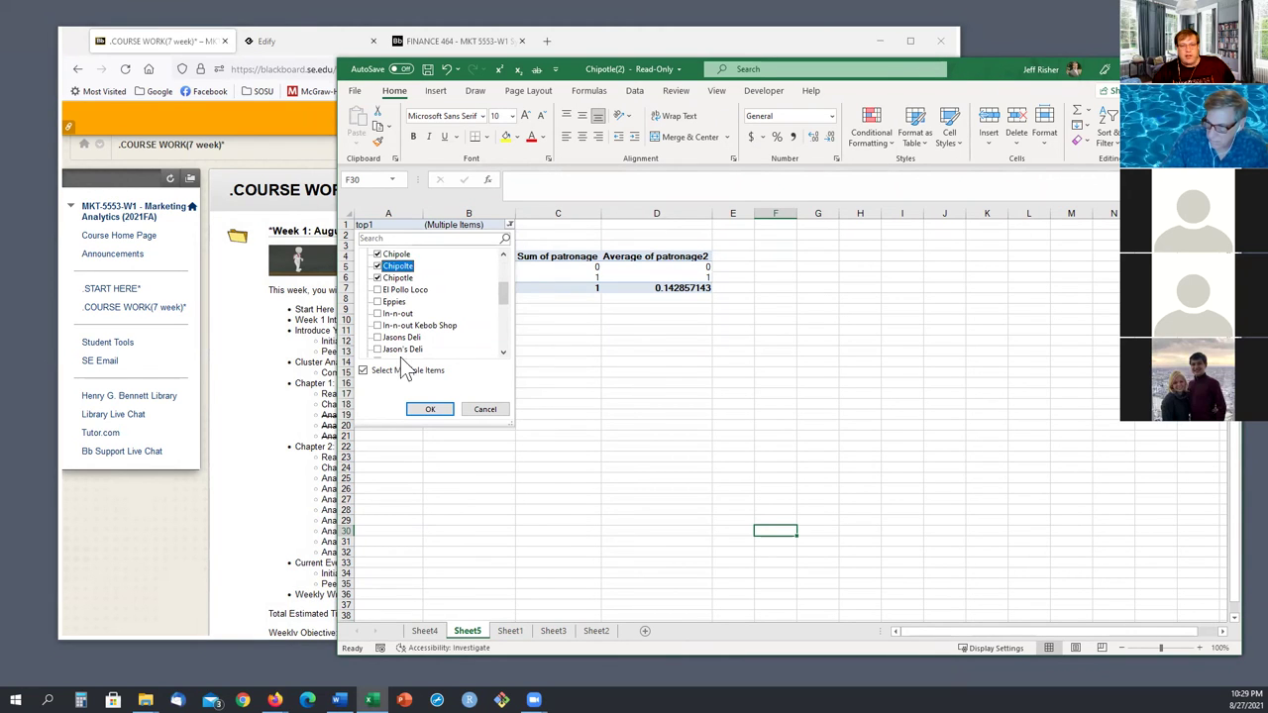
{"action": "left_click", "coordinate": [428, 408]}
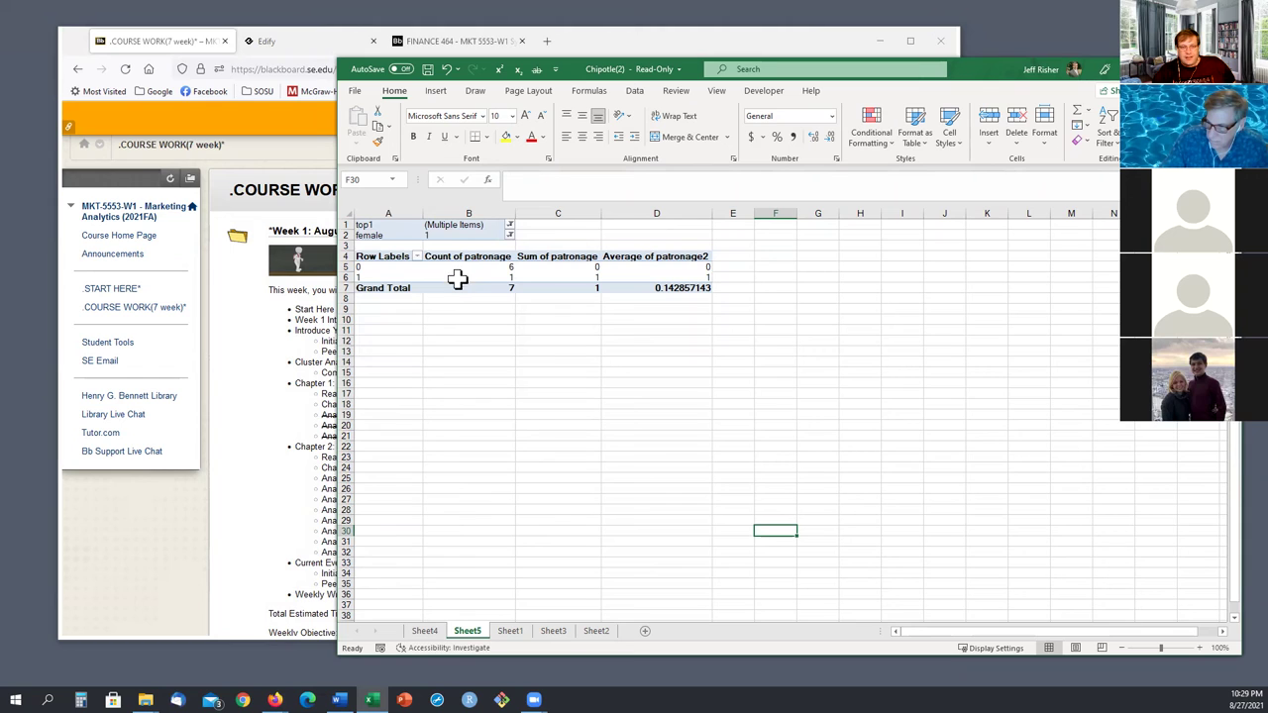
{"action": "left_click", "coordinate": [509, 225]}
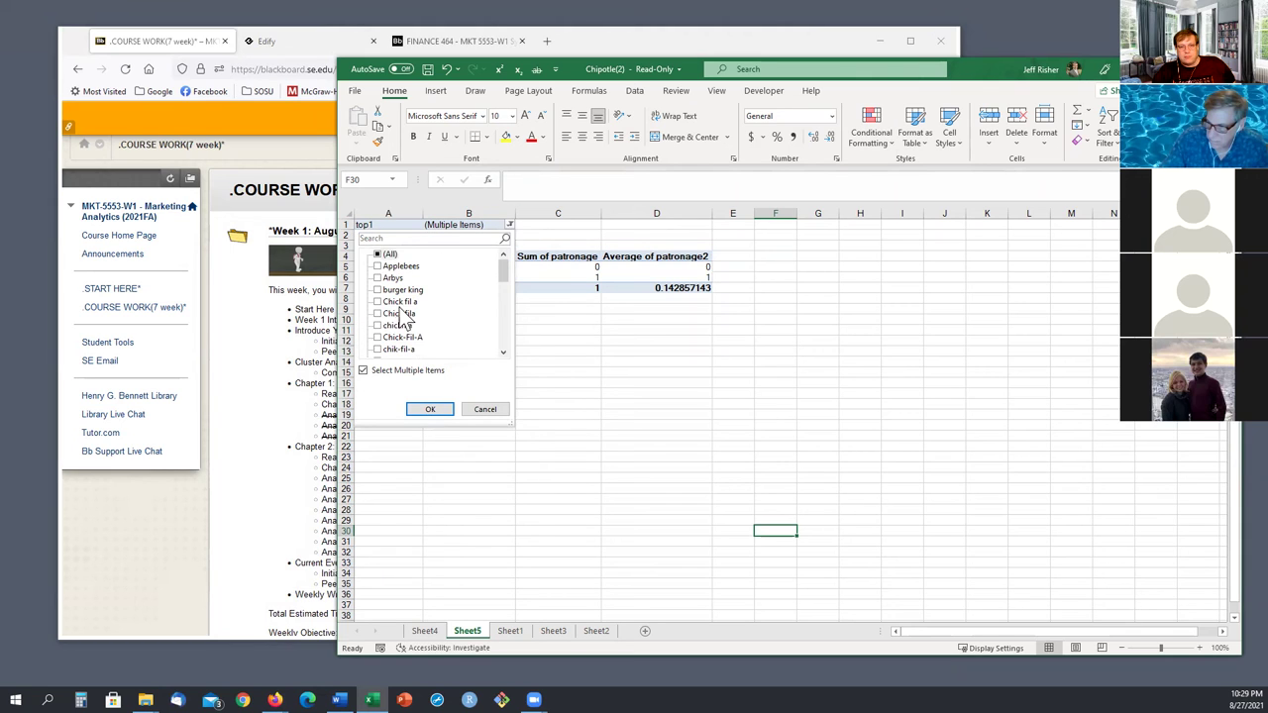
{"action": "scroll", "coordinate": [481, 332], "scroll_direction": "down", "scroll_amount": 4}
{"action": "left_click", "coordinate": [432, 409]}
- Set the female filter to (All), giving 42 respondents, 12 visits and average 0.285714286
{"action": "left_click", "coordinate": [460, 339]}
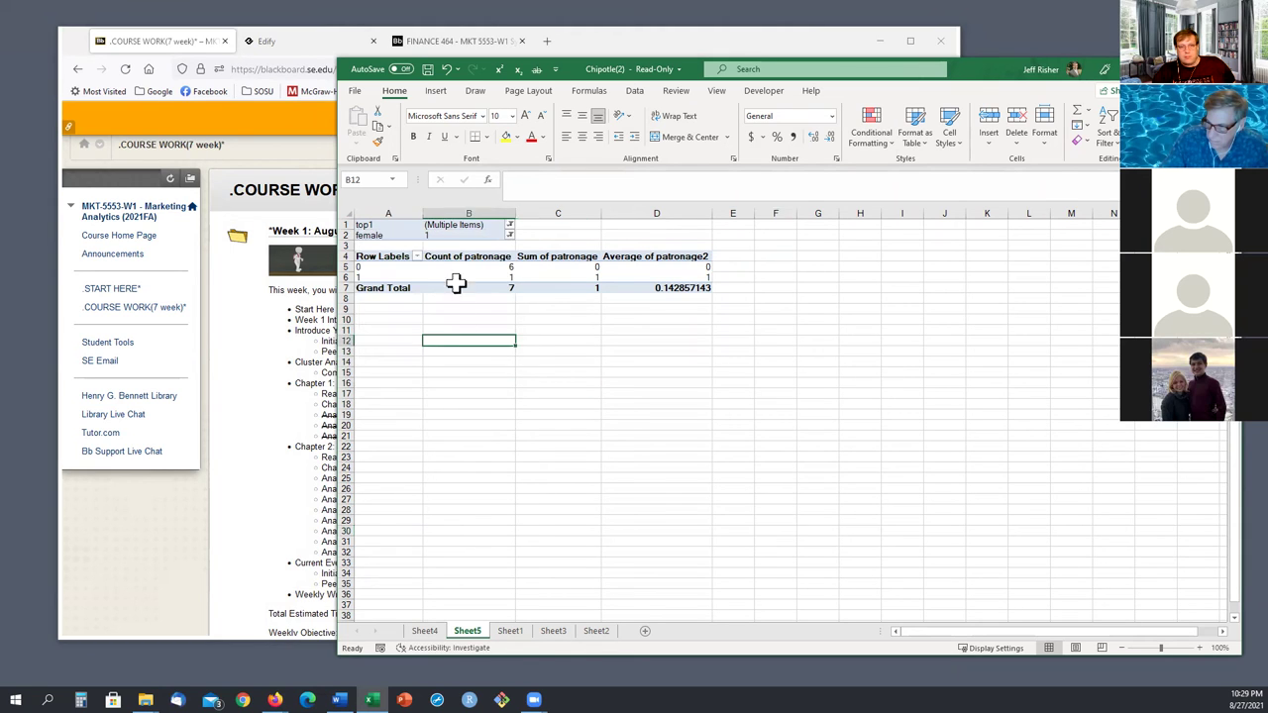
{"action": "left_click", "coordinate": [366, 268]}
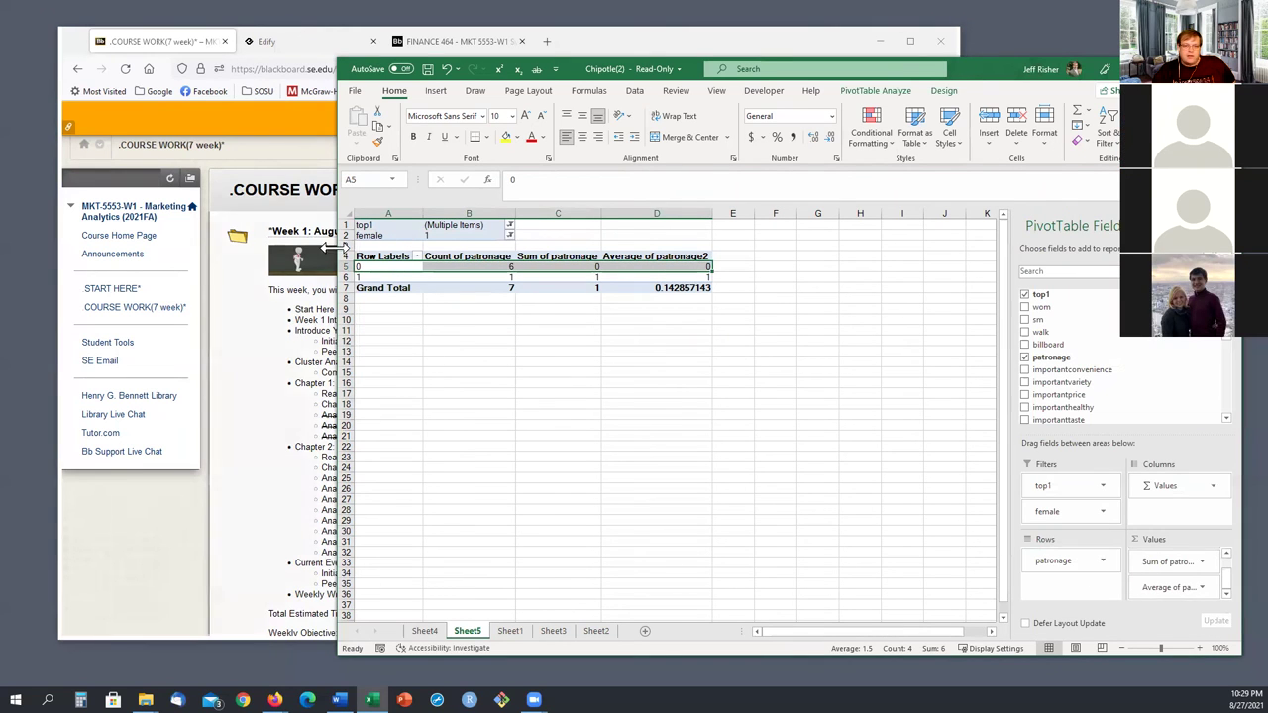
{"action": "left_click", "coordinate": [420, 330]}
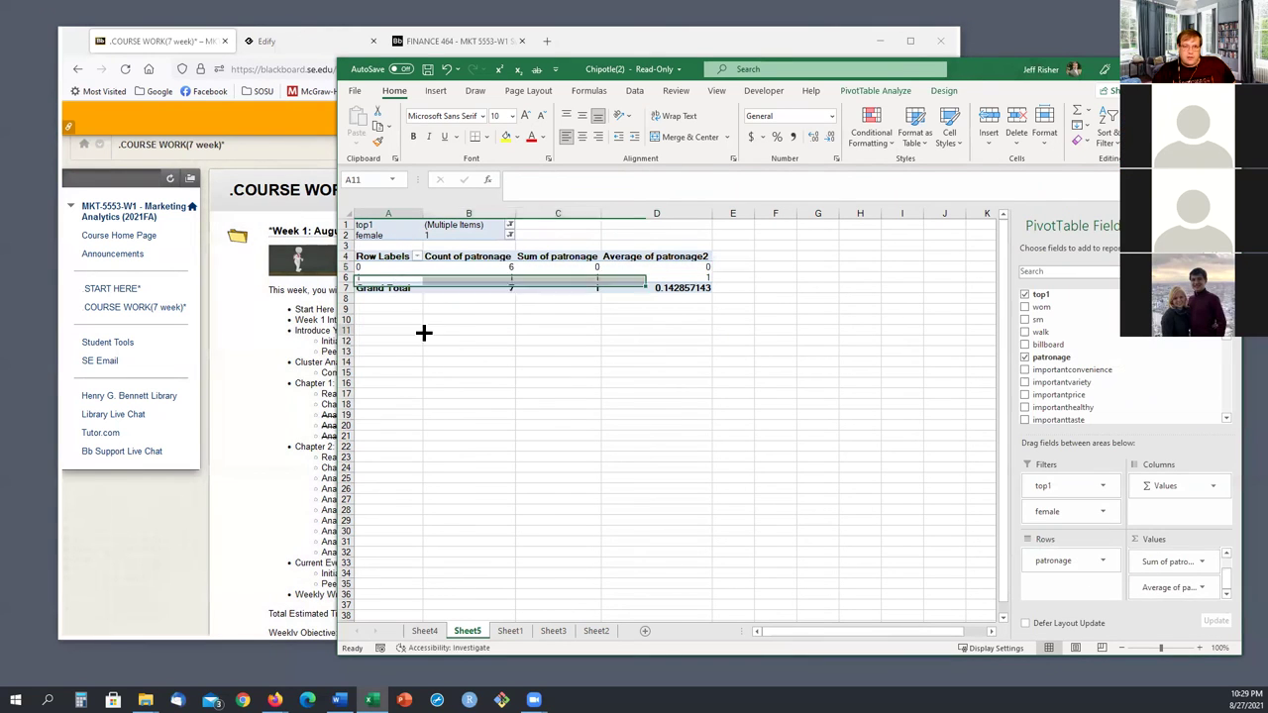
{"action": "left_click", "coordinate": [509, 235]}
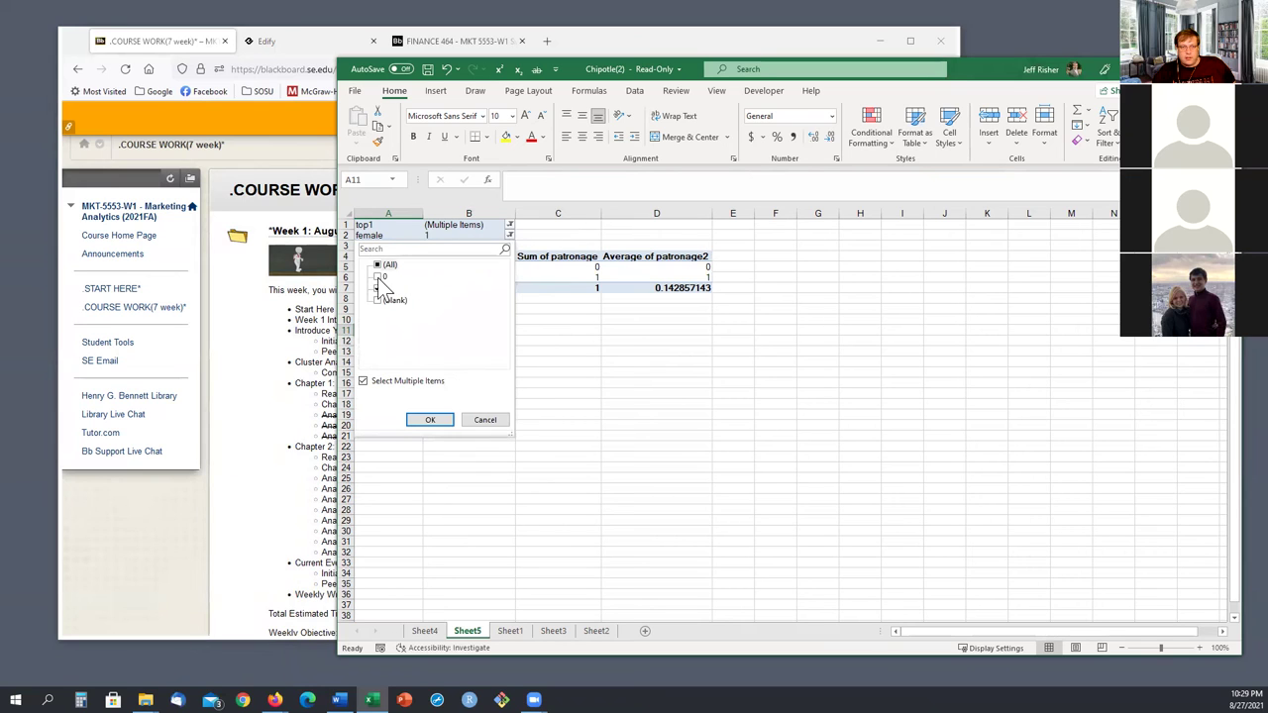
{"action": "left_click", "coordinate": [377, 266]}
{"action": "left_click", "coordinate": [430, 419]}
{"action": "left_click", "coordinate": [599, 459]}
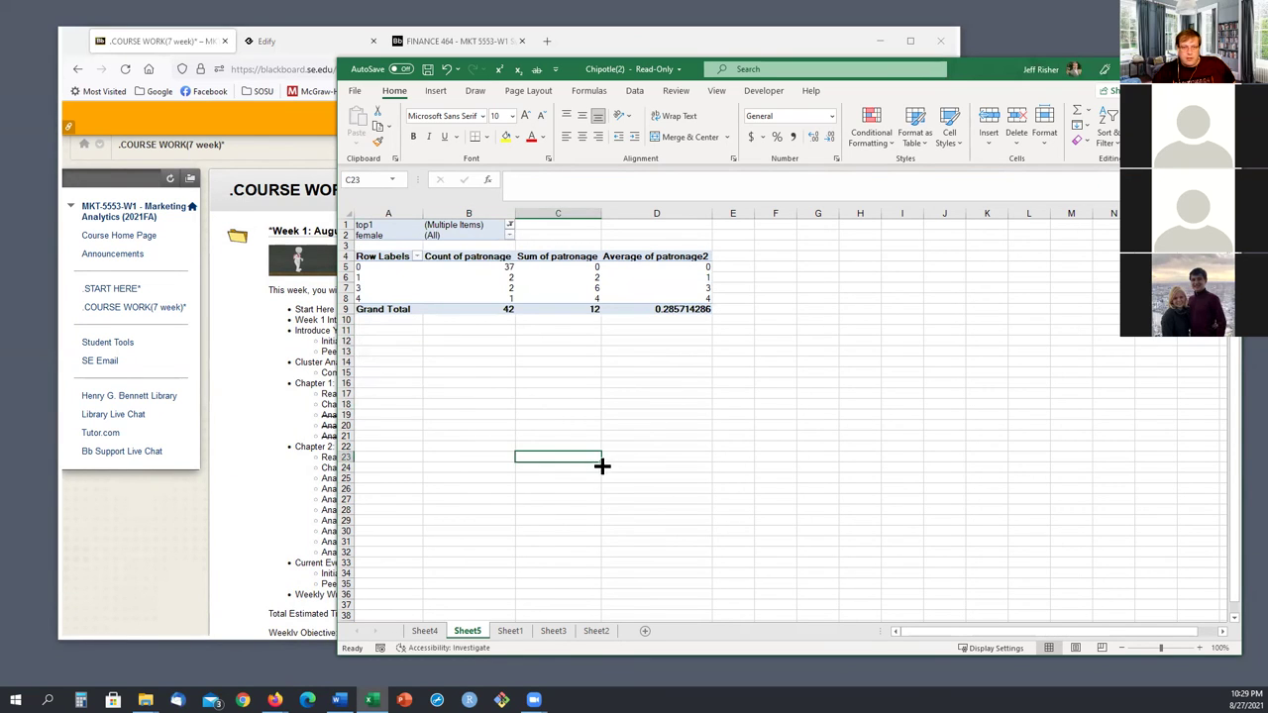
{"action": "left_click", "coordinate": [464, 268]}
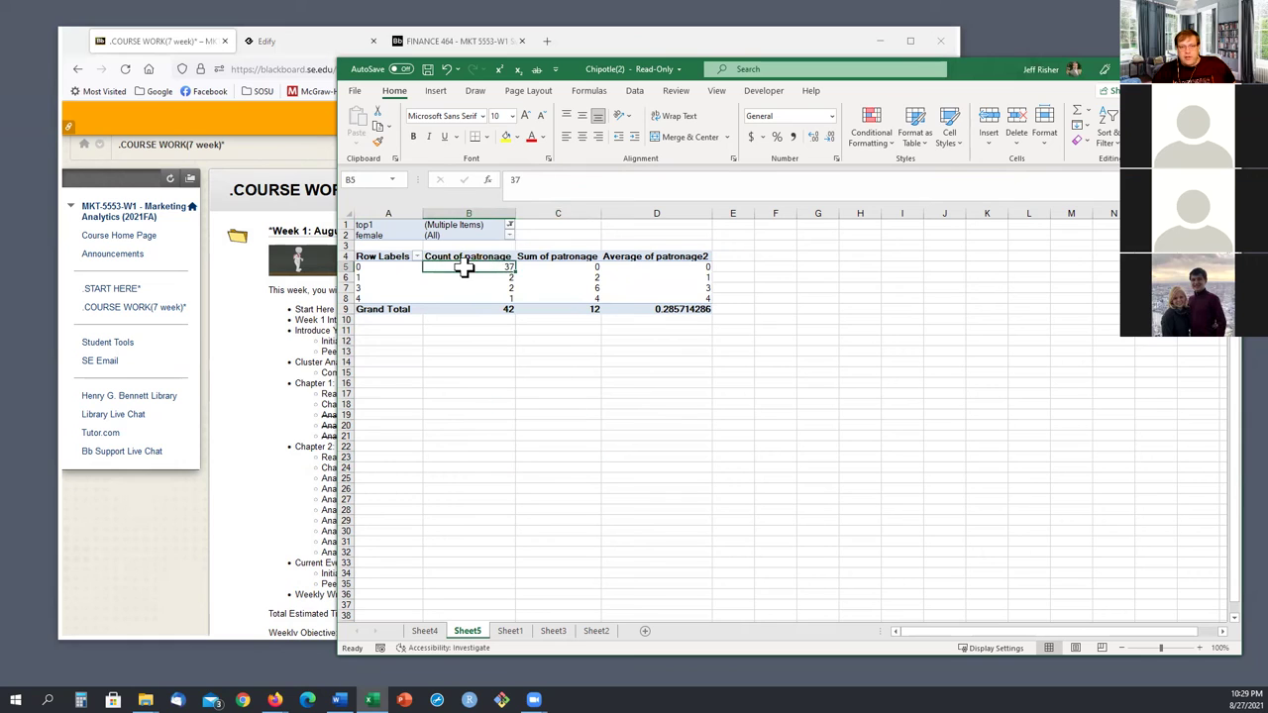
{"action": "left_click_drag", "start_coordinate": [464, 267], "coordinate": [782, 268]}
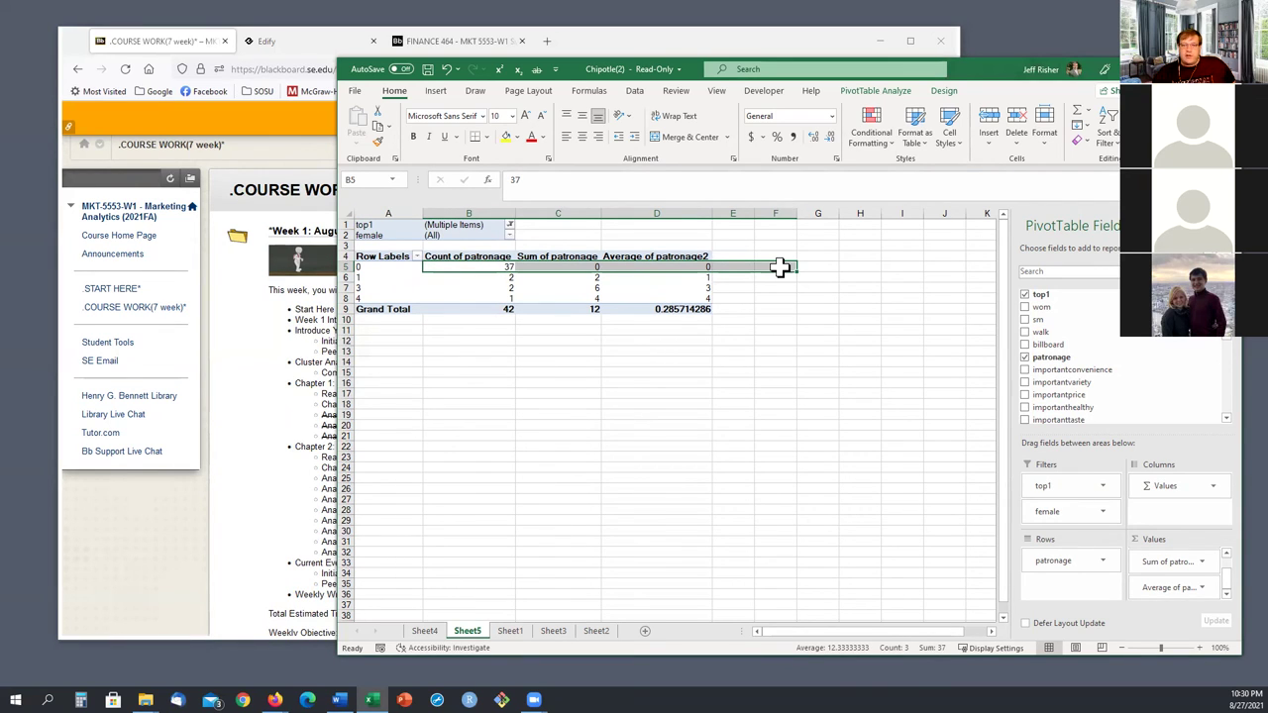
{"action": "left_click", "coordinate": [876, 531]}
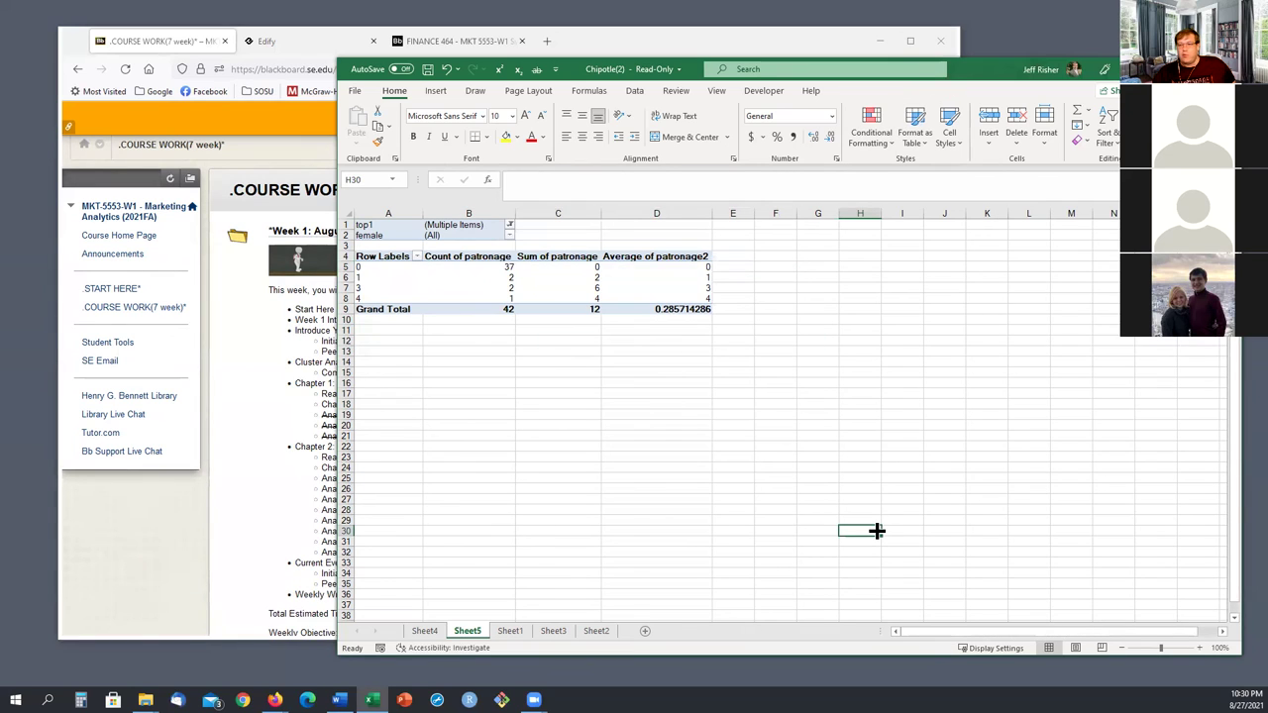
{"action": "left_click", "coordinate": [501, 265]}
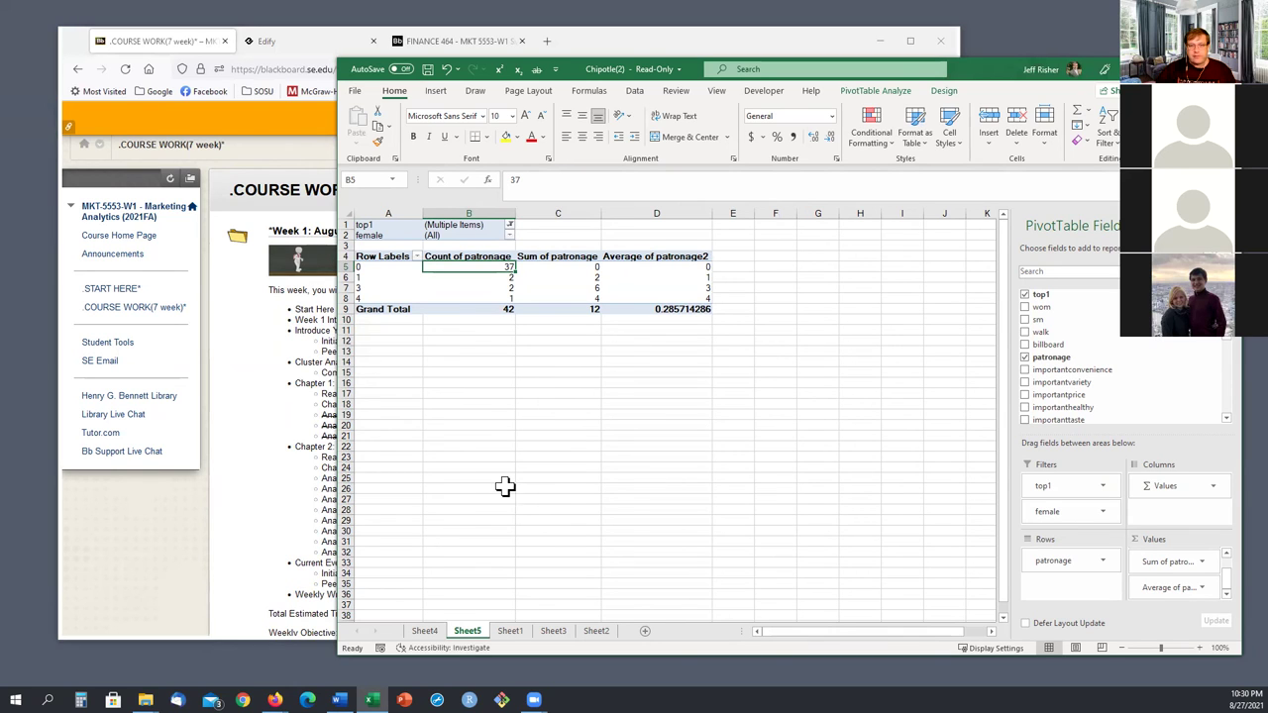
{"action": "left_click", "coordinate": [637, 477]}
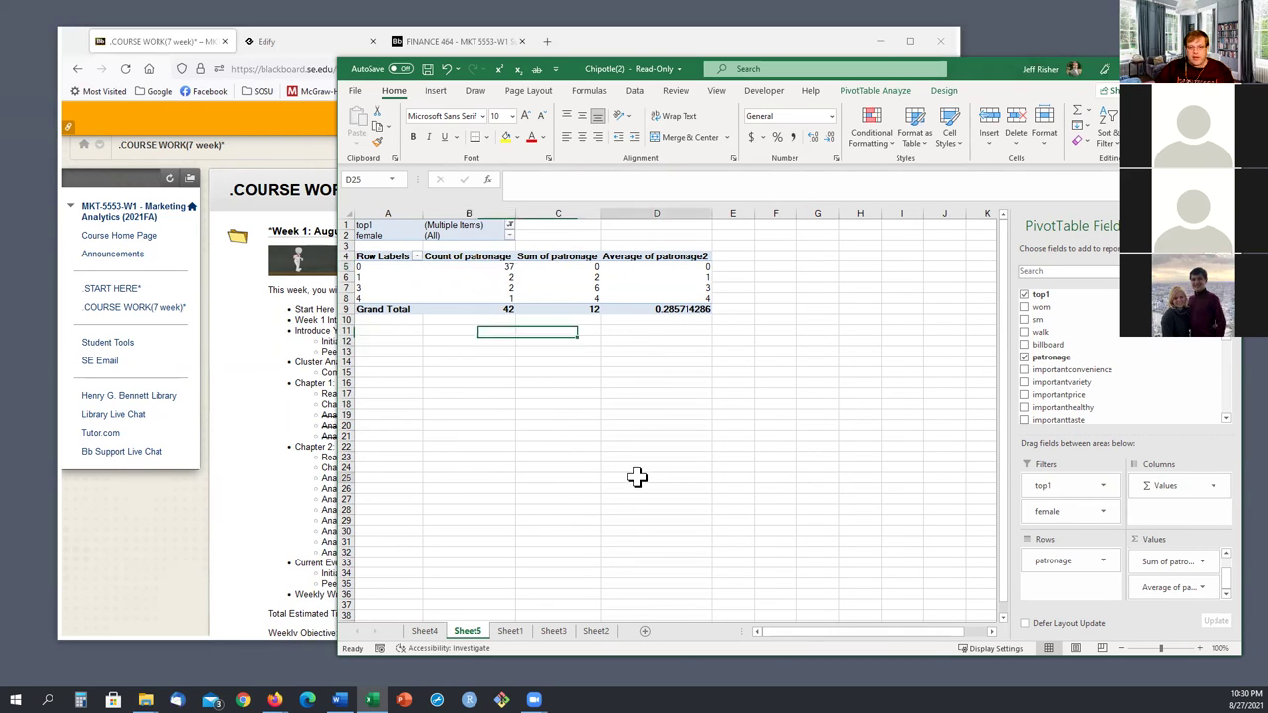
{"action": "left_click", "coordinate": [511, 416]}
{"action": "left_click", "coordinate": [430, 361]}
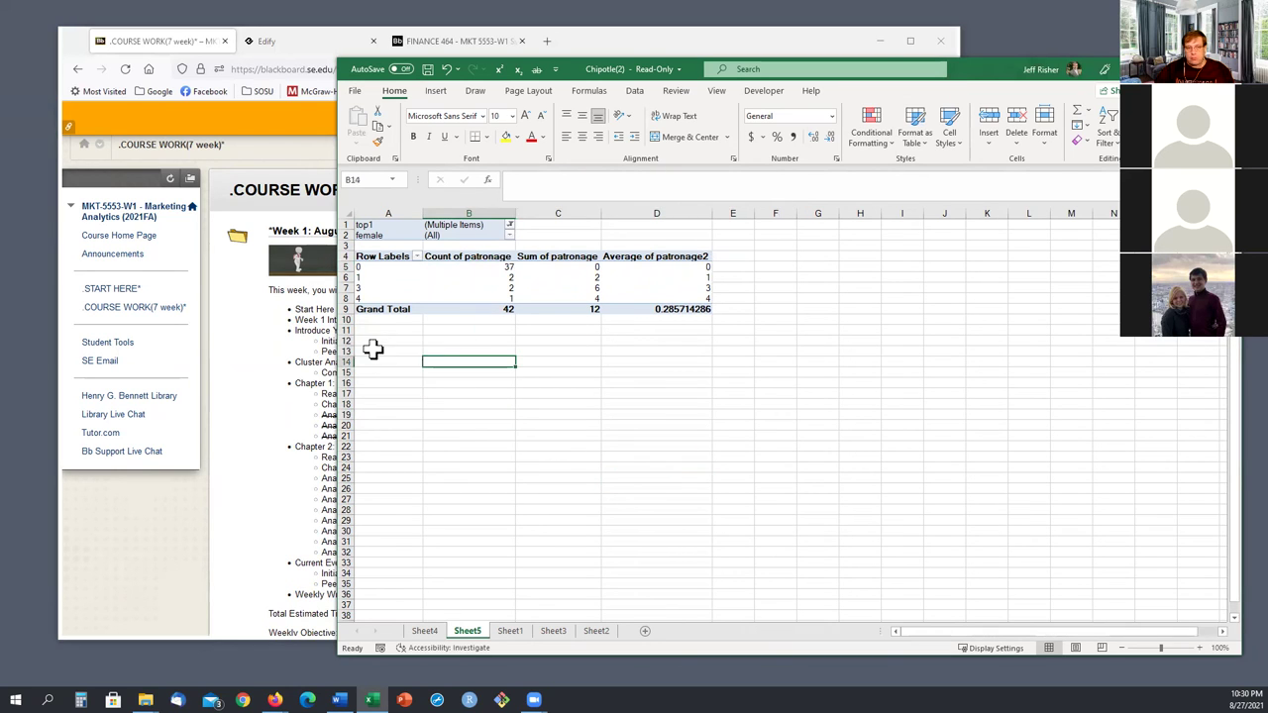
{"action": "left_click_drag", "start_coordinate": [427, 339], "coordinate": [569, 419]}
{"action": "left_click", "coordinate": [559, 414]}
{"action": "left_click", "coordinate": [407, 343]}
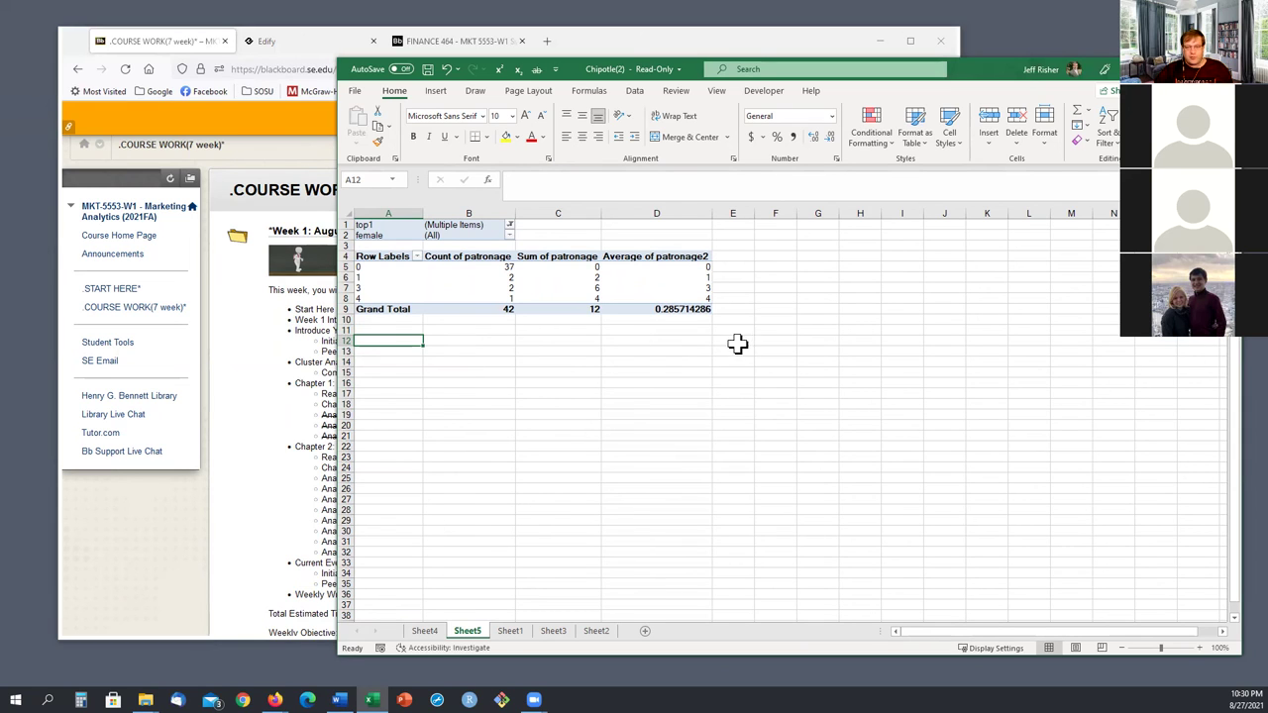
{"action": "left_click_drag", "start_coordinate": [736, 343], "coordinate": [387, 320]}
{"action": "left_click", "coordinate": [414, 416]}
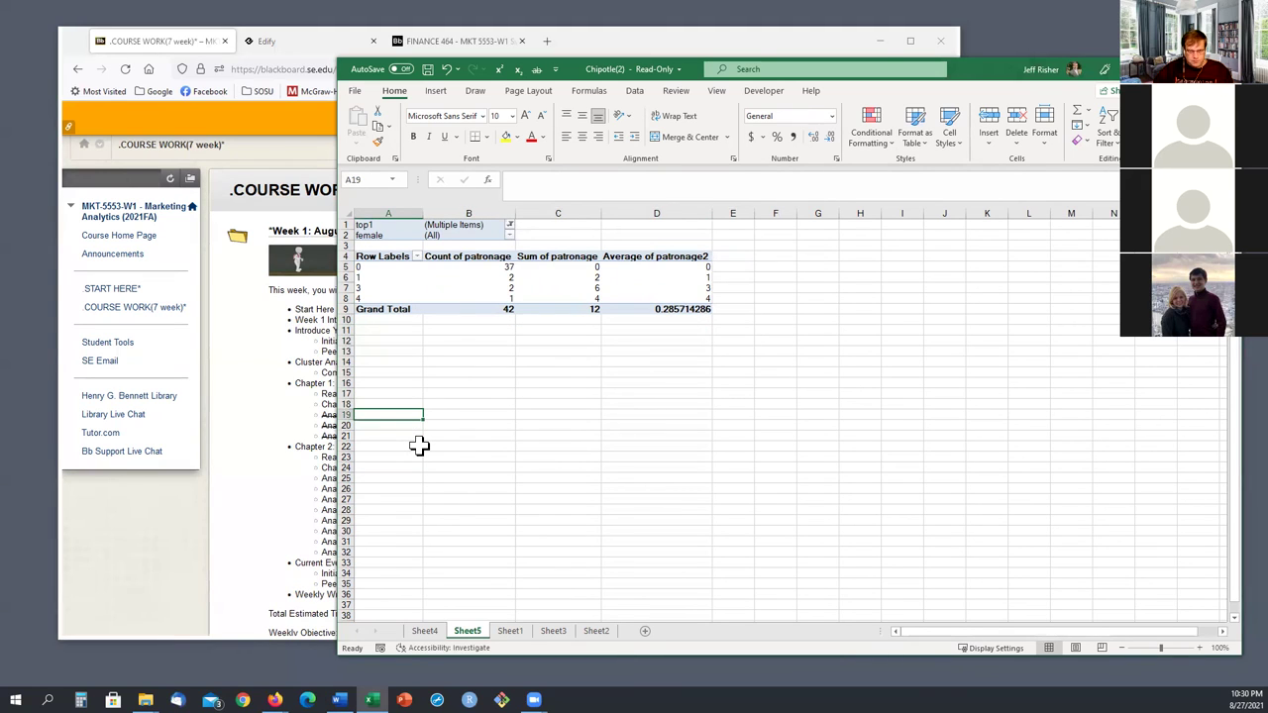
{"action": "left_click", "coordinate": [426, 446]}
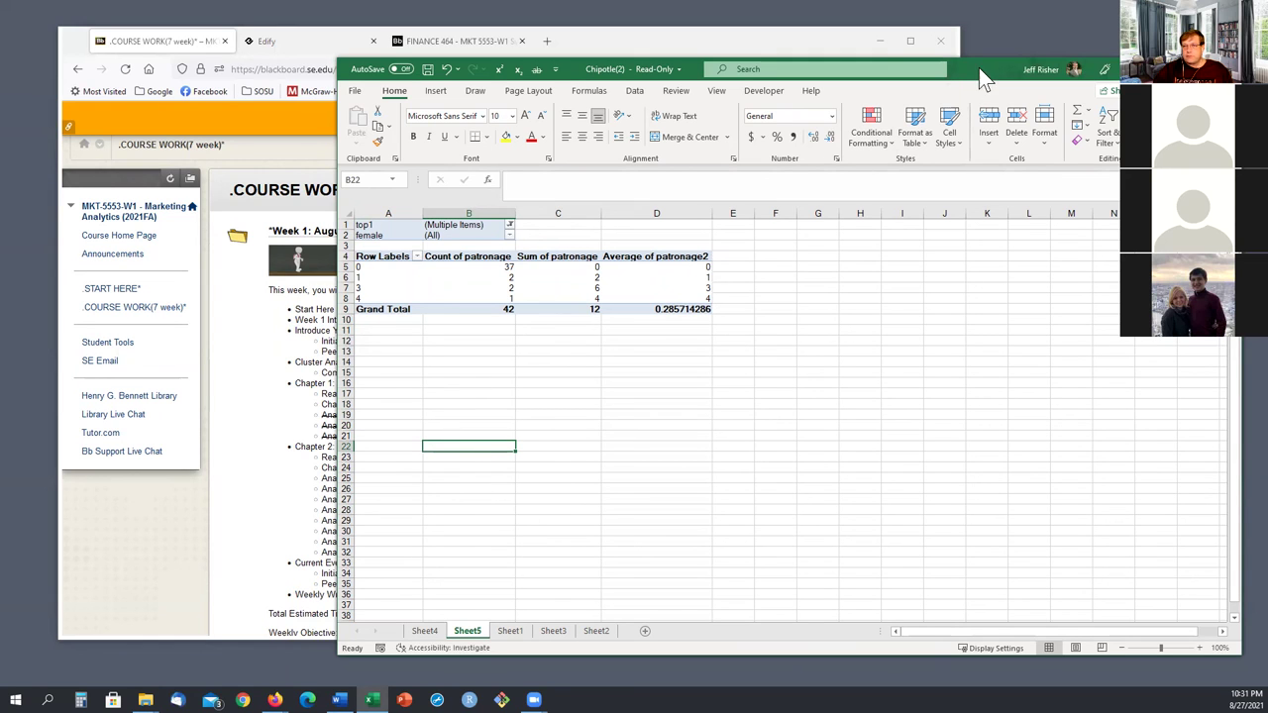
{"action": "left_click_drag", "start_coordinate": [693, 68], "coordinate": [689, 106]}
- Add patronage to Values as Average beside Count and Sum, showing 42, 12 and 0.285714286
{"action": "left_click", "coordinate": [665, 410]}
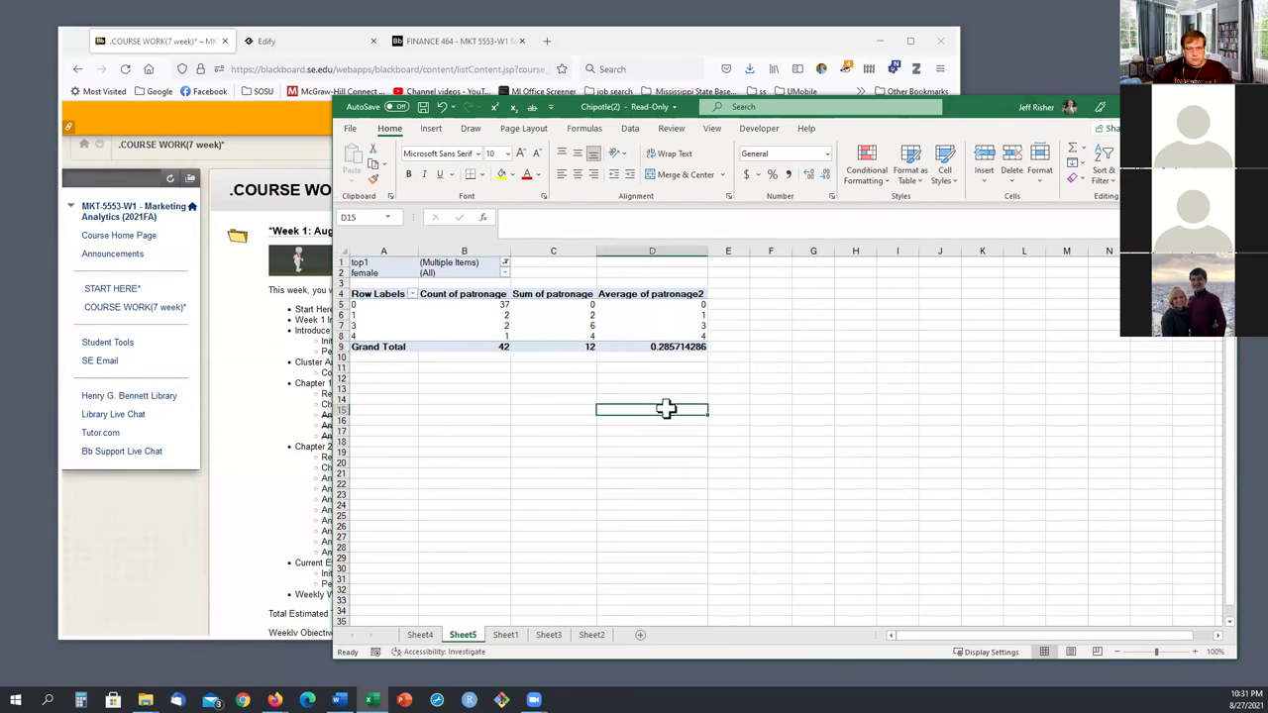
{"action": "left_click", "coordinate": [507, 305]}
{"action": "left_click_drag", "start_coordinate": [530, 306], "coordinate": [694, 305]}
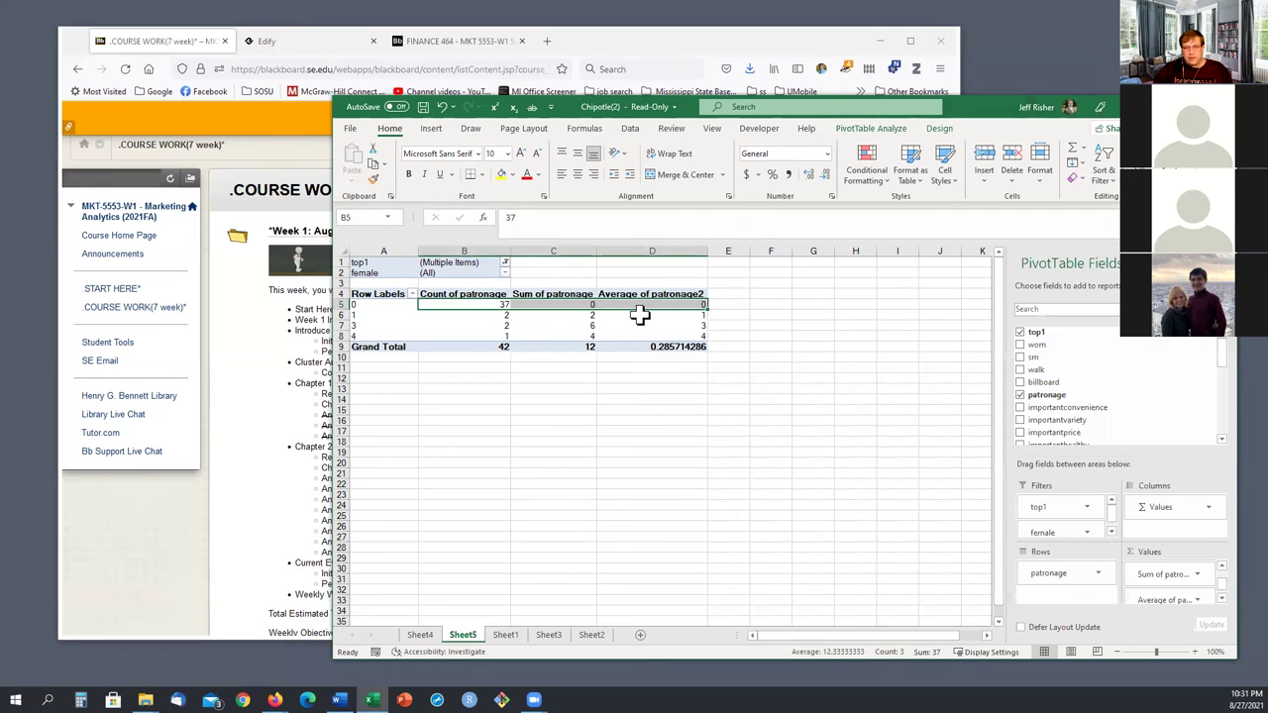
{"action": "left_click", "coordinate": [730, 368]}
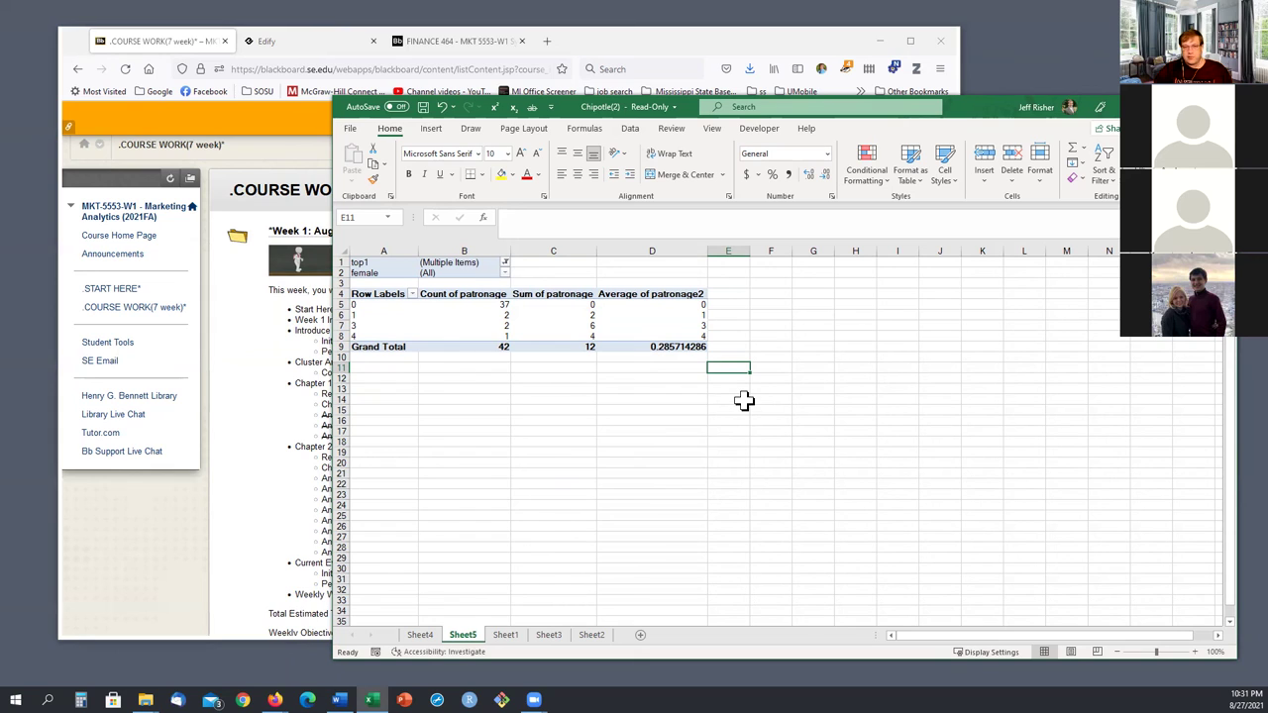
{"action": "left_click", "coordinate": [788, 368]}
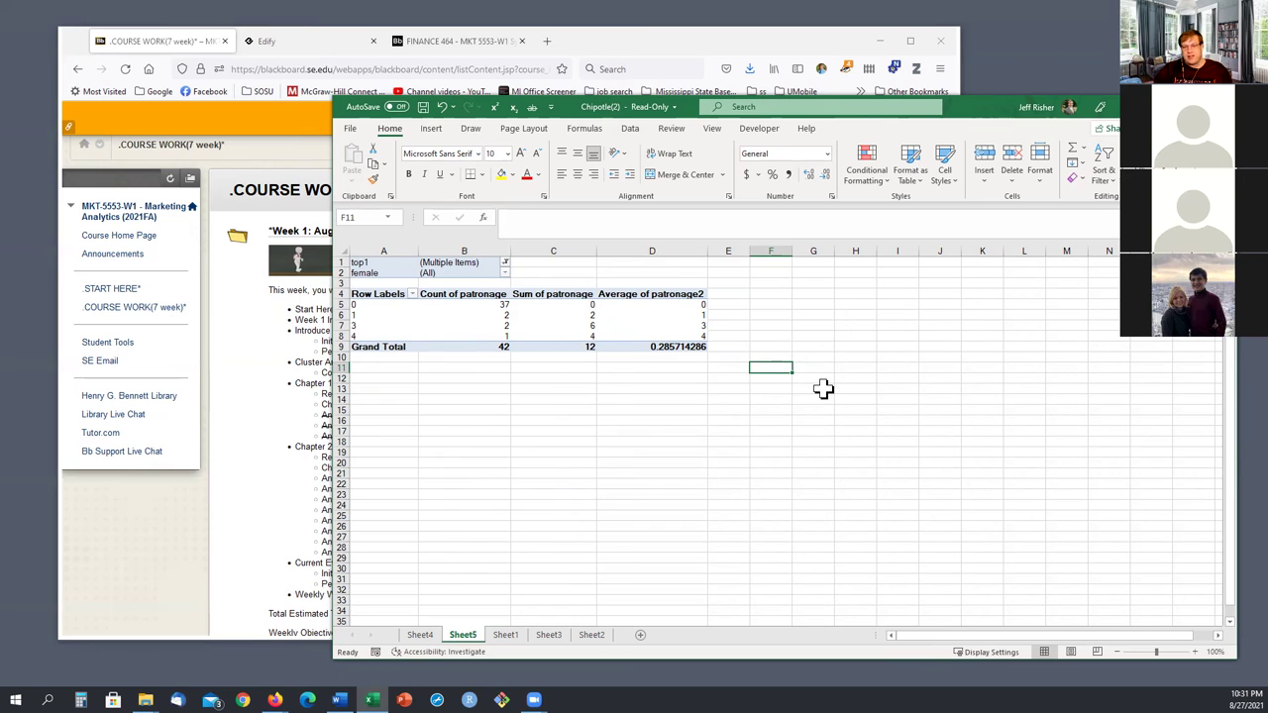
{"action": "left_click", "coordinate": [837, 399]}
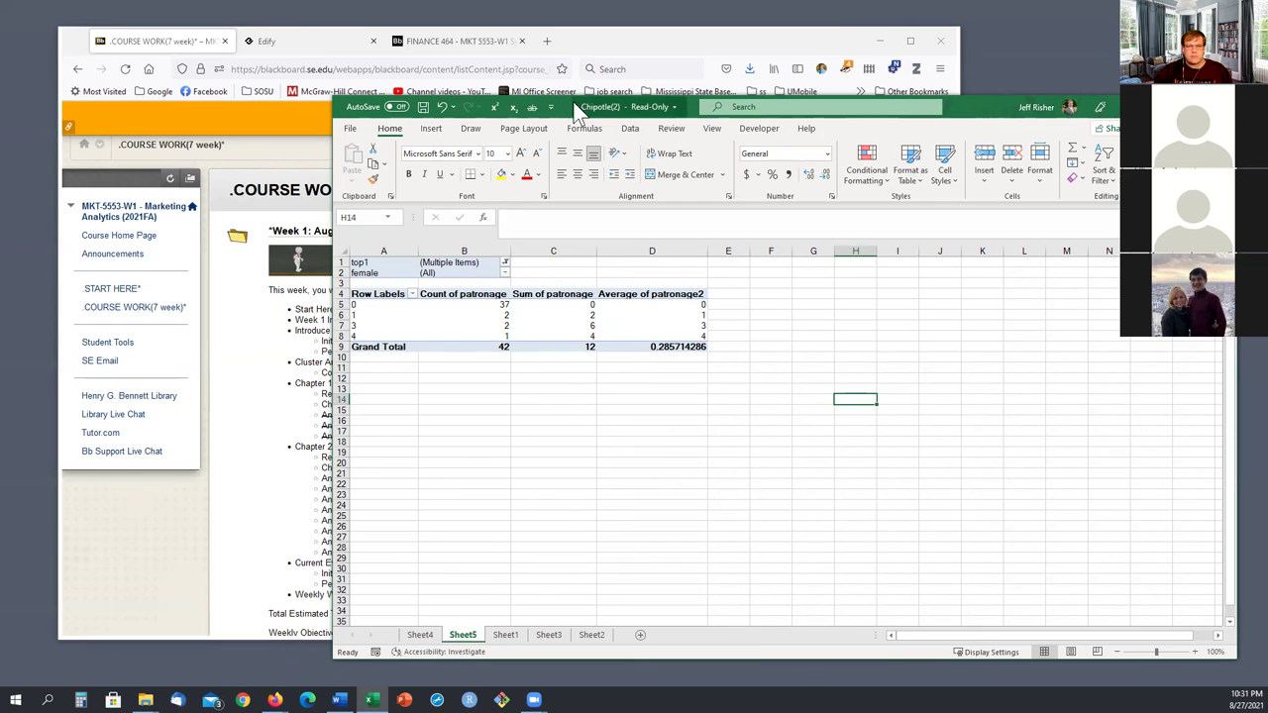
- Bring Blackboard's COURSE WORK page forward and scroll through it
{"action": "left_click", "coordinate": [218, 482]}
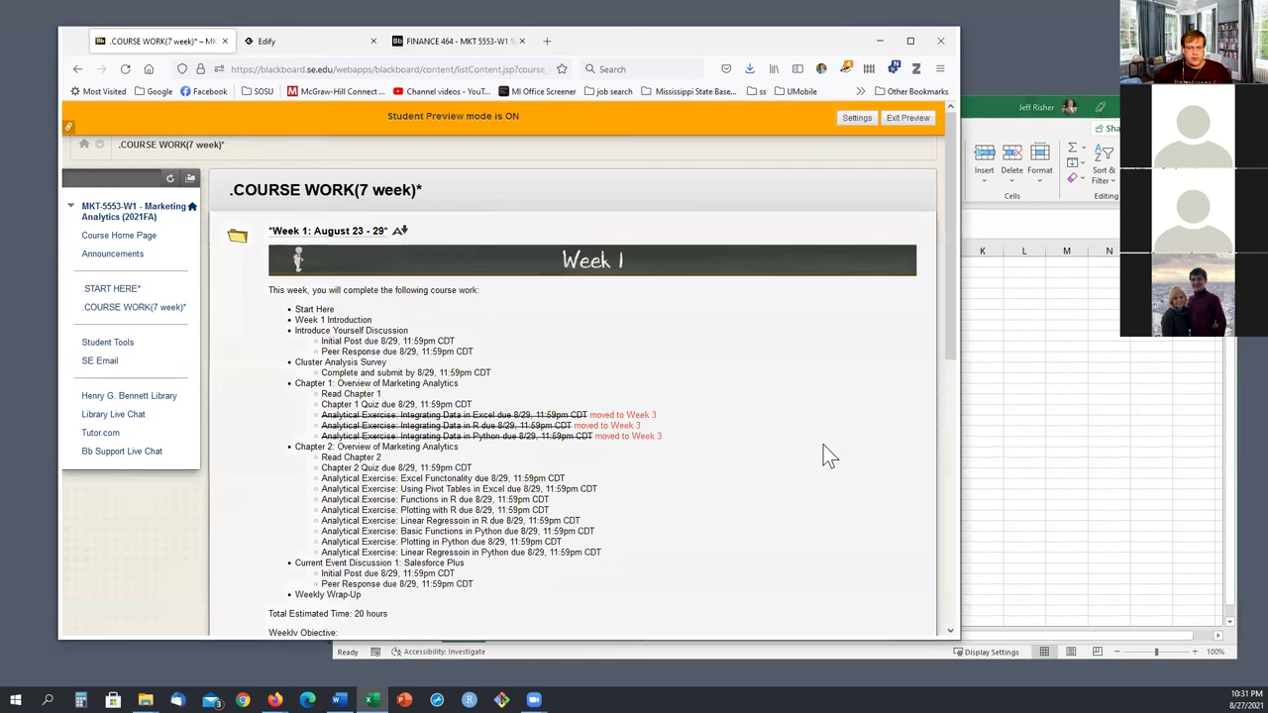
{"action": "scroll", "coordinate": [327, 416], "scroll_direction": "down", "scroll_amount": 2}
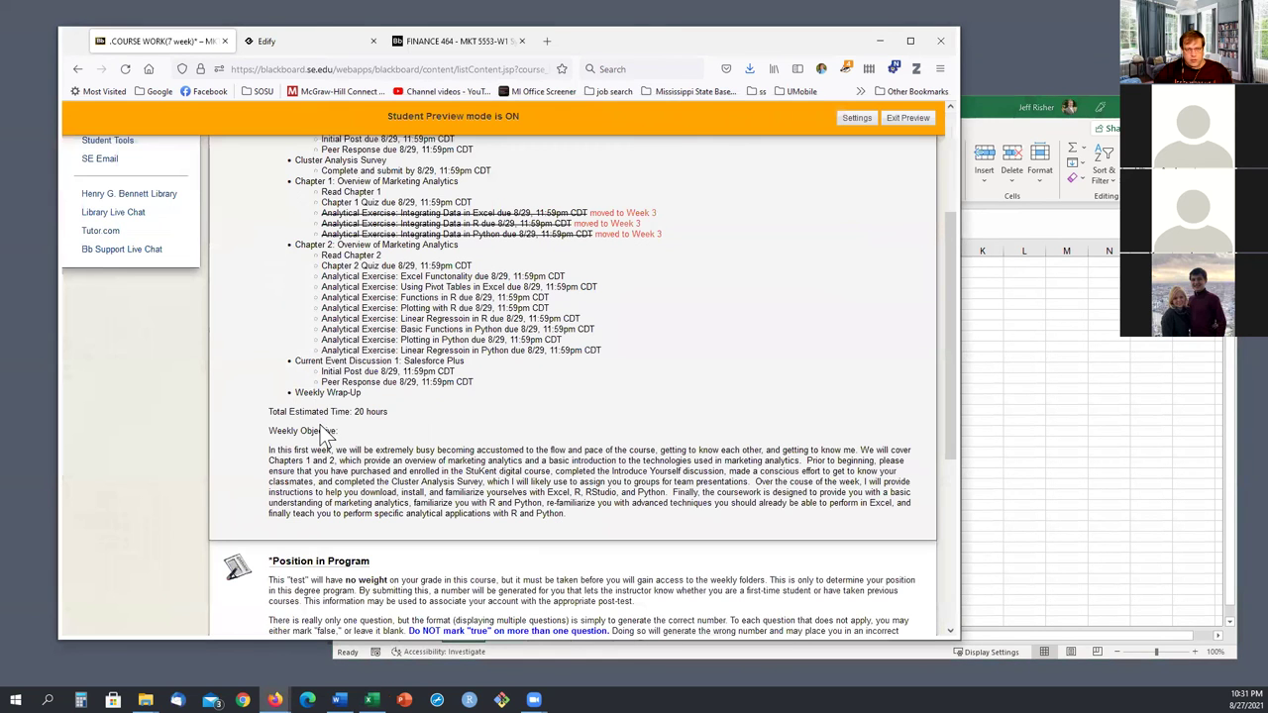
{"action": "scroll", "coordinate": [705, 519], "scroll_direction": "up", "scroll_amount": 1}
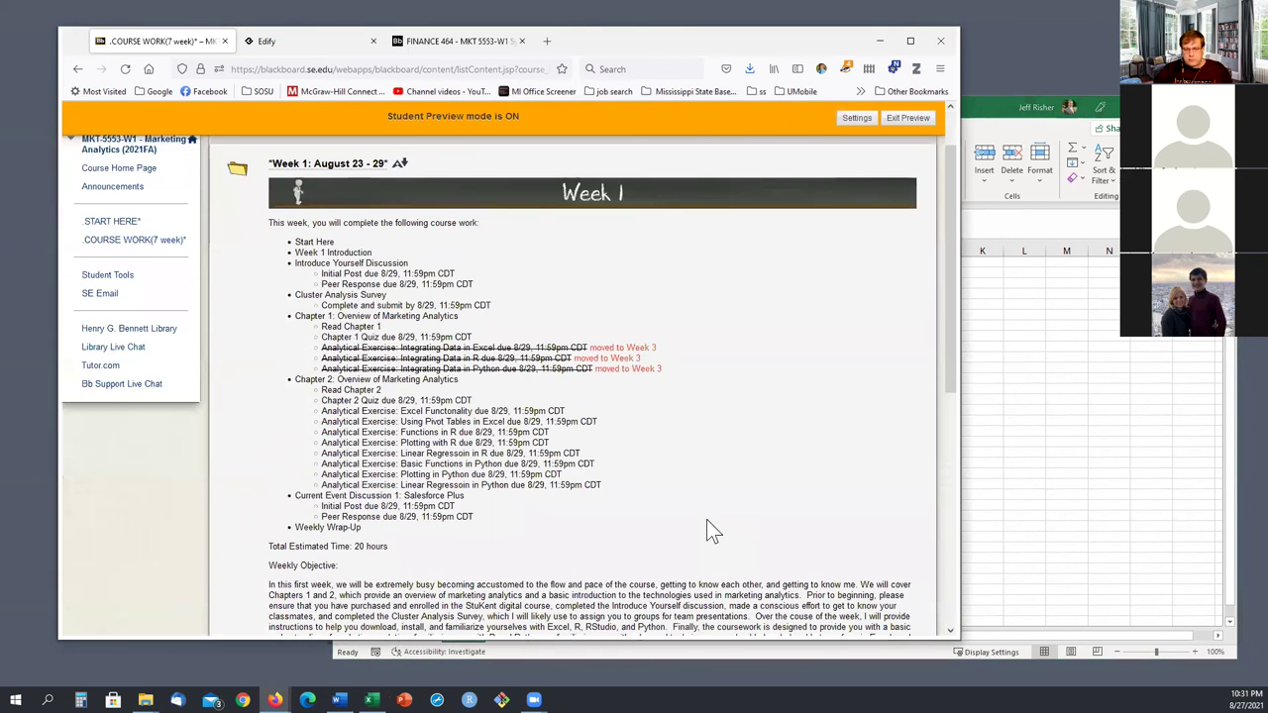
{"action": "scroll", "coordinate": [709, 527], "scroll_direction": "down", "scroll_amount": 1}
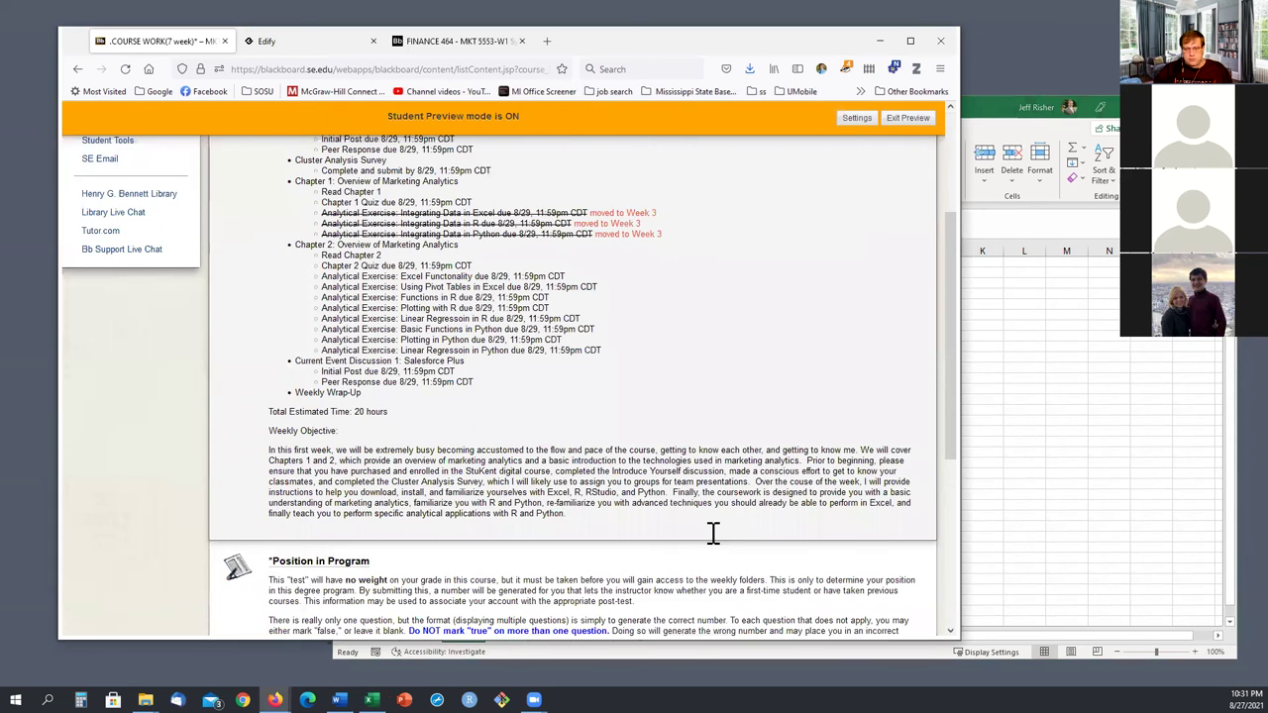
{"action": "scroll", "coordinate": [714, 533], "scroll_direction": "up", "scroll_amount": 1}
- Alternate between the PivotTable and the Blackboard page, ending on Week 1 course work scrolled down
{"action": "left_click", "coordinate": [1086, 526]}
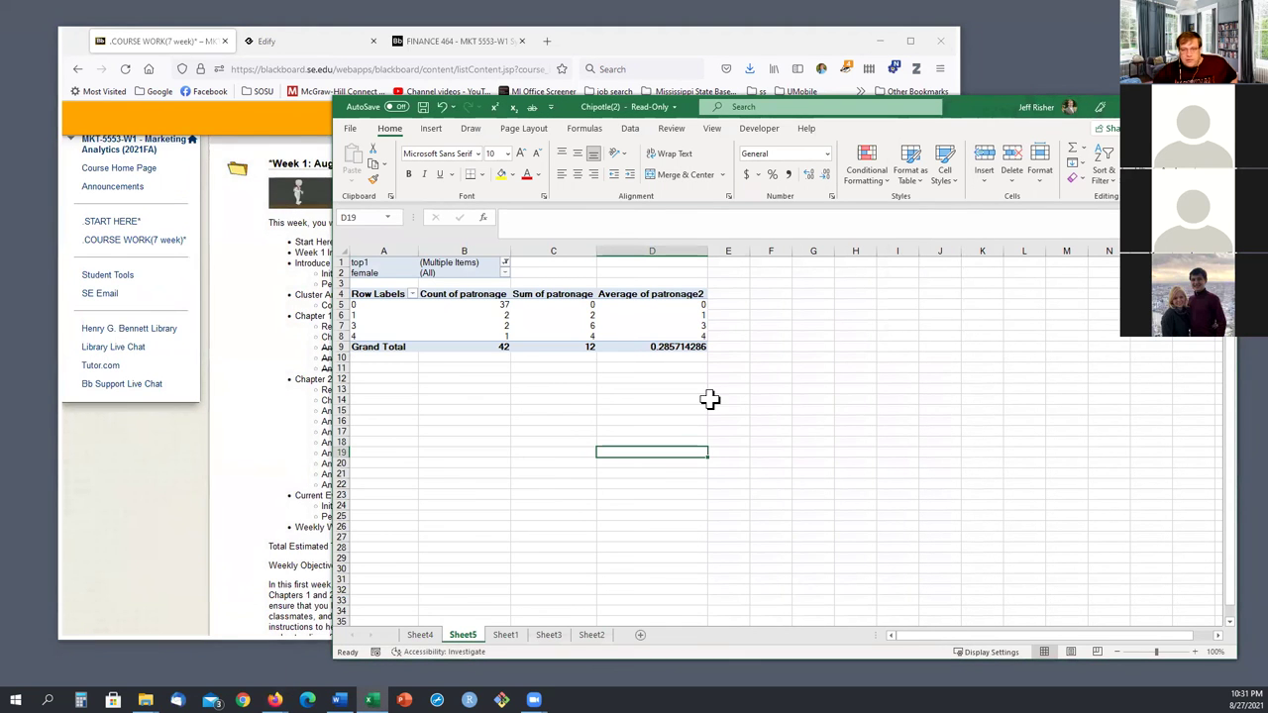
{"action": "left_click", "coordinate": [374, 400]}
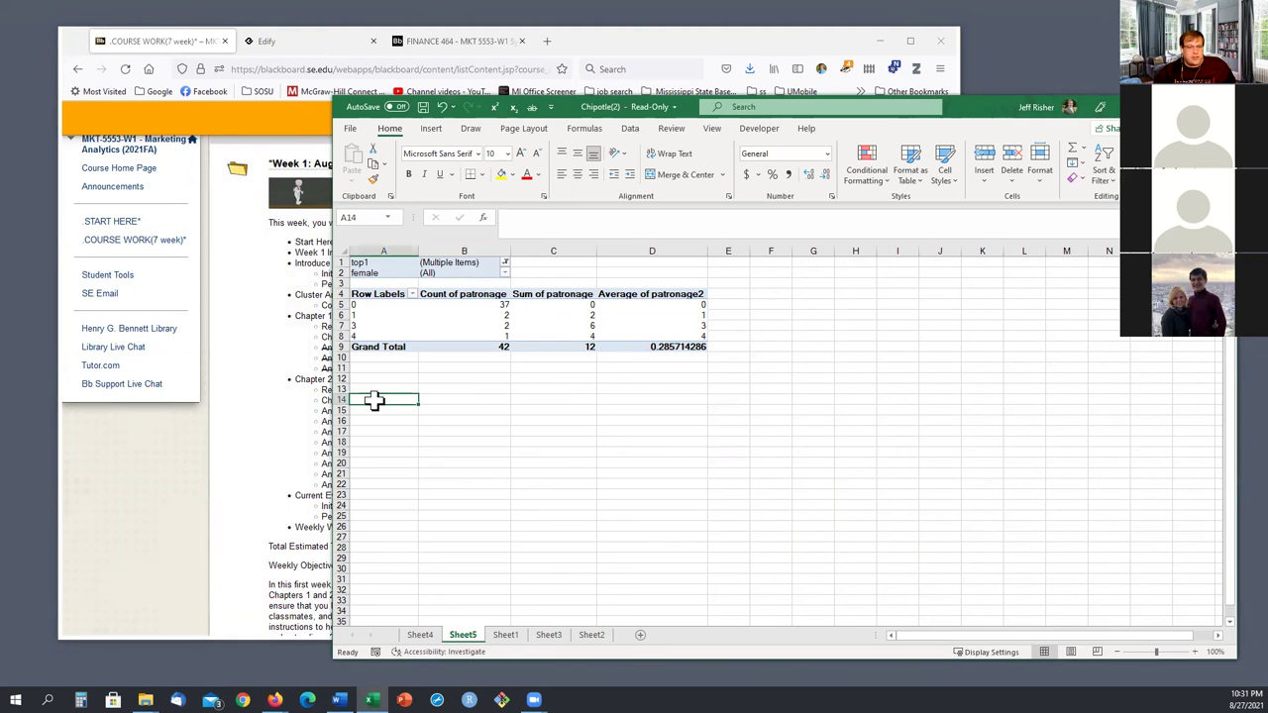
{"action": "left_click", "coordinate": [290, 391]}
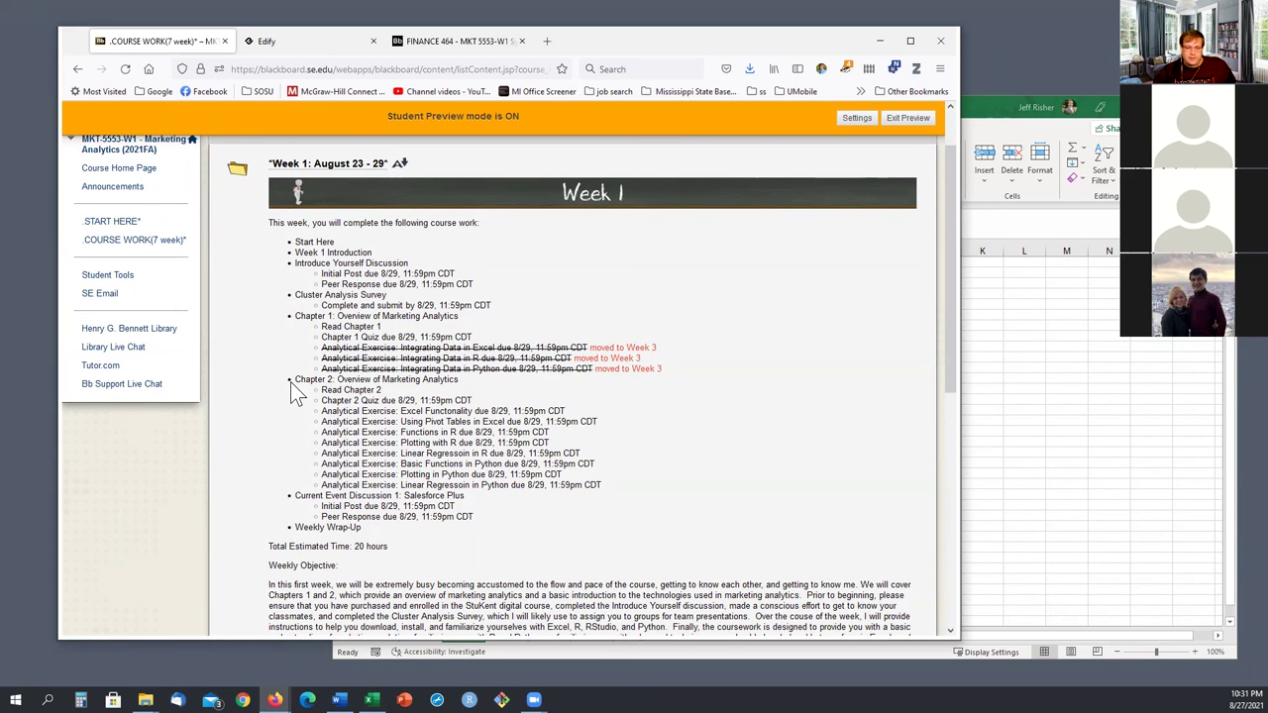
{"action": "left_click", "coordinate": [1115, 436]}
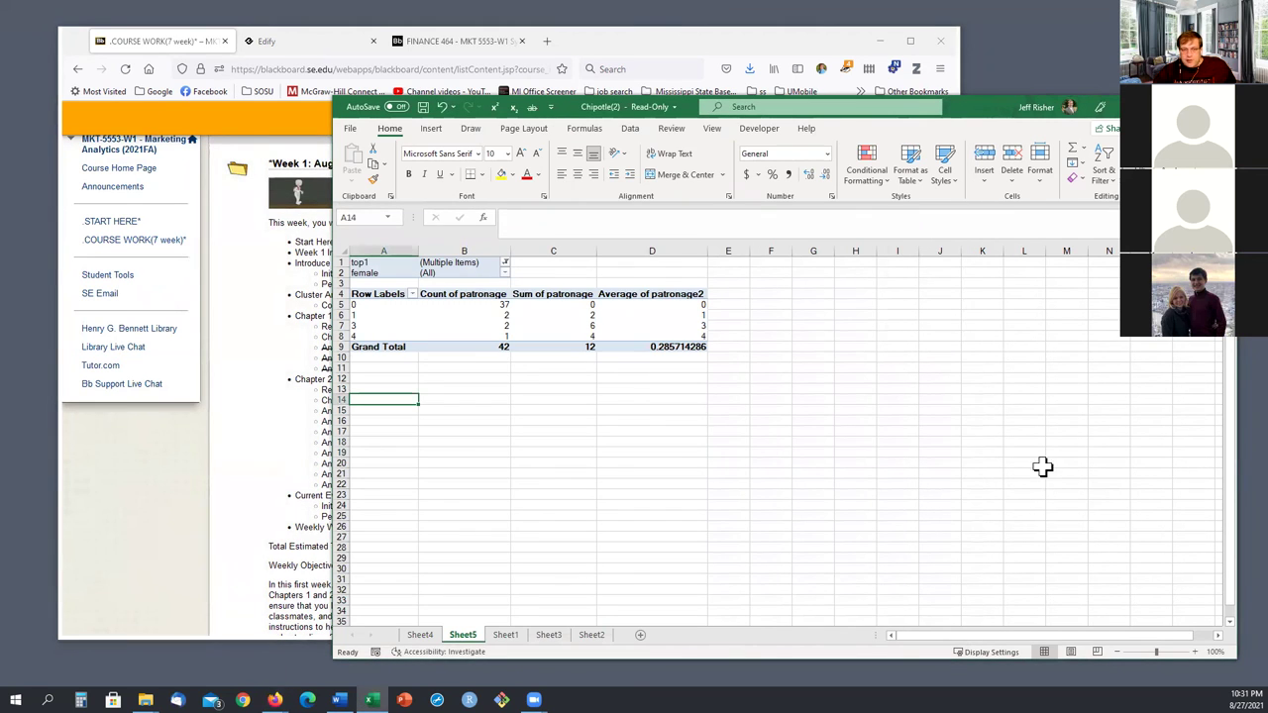
{"action": "left_click", "coordinate": [884, 456]}
{"action": "left_click", "coordinate": [736, 383]}
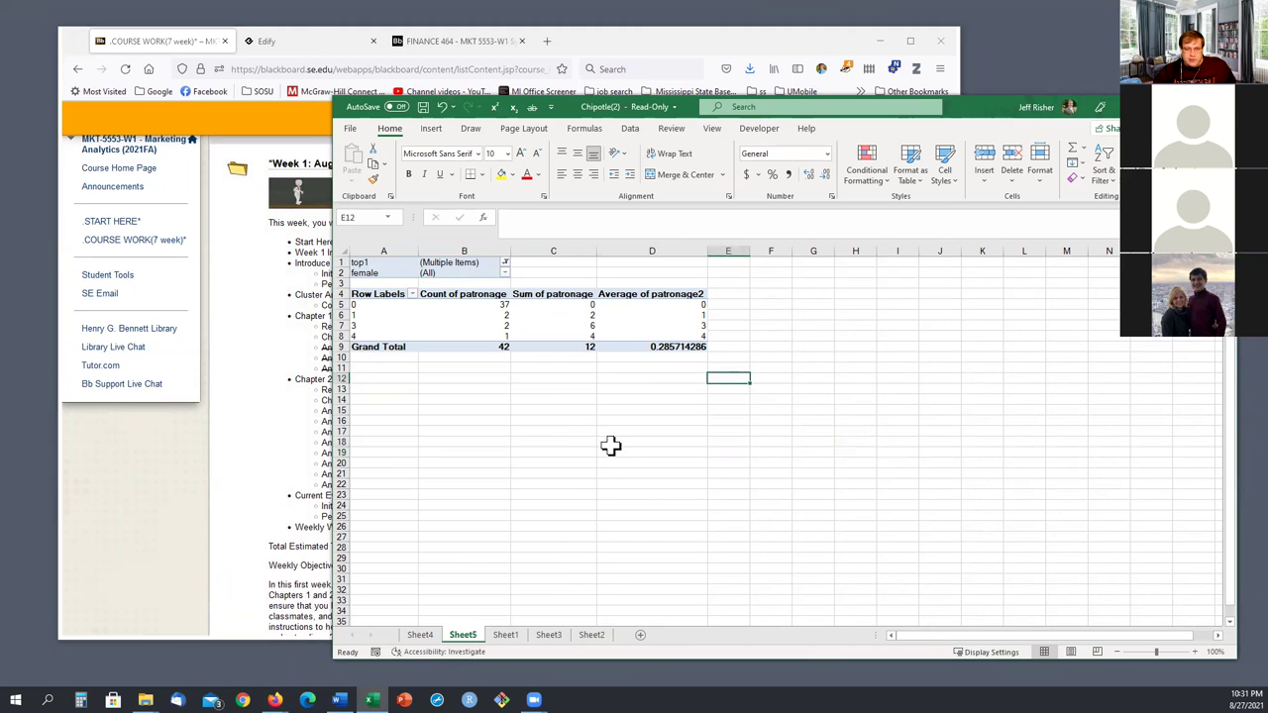
{"action": "left_click", "coordinate": [608, 443]}
{"action": "left_click", "coordinate": [247, 441]}
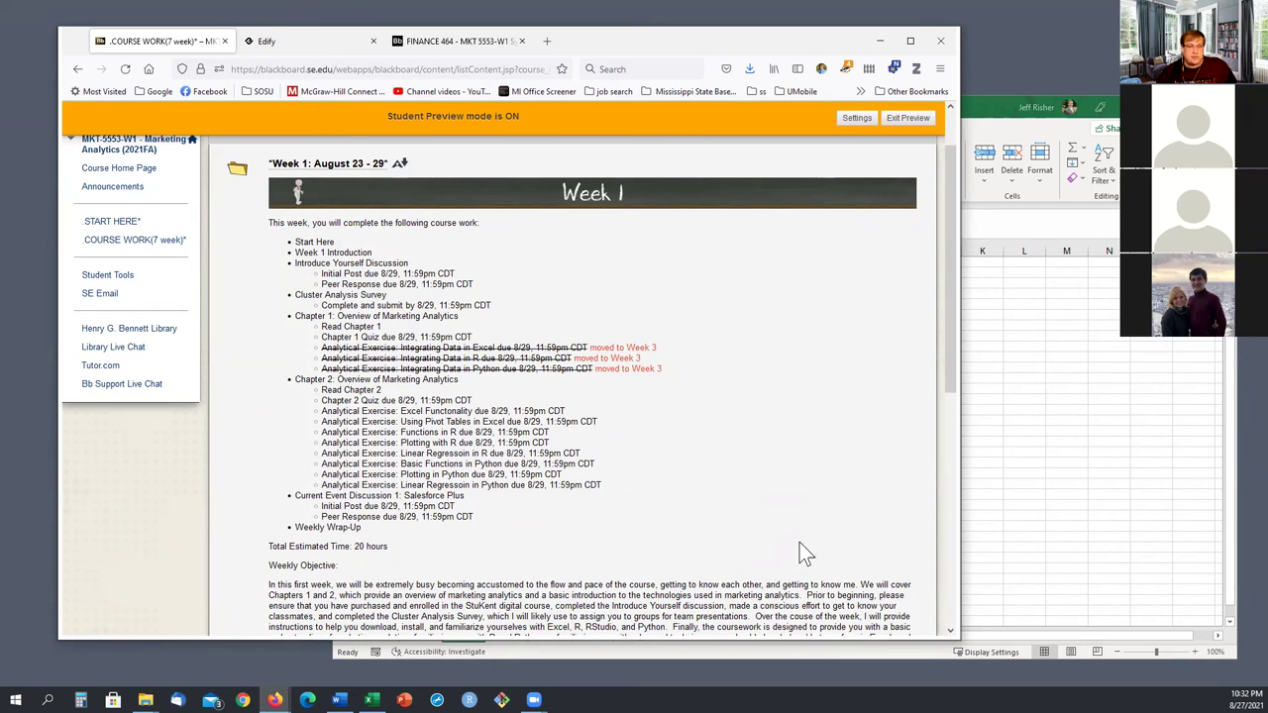
{"action": "scroll", "coordinate": [728, 555], "scroll_direction": "down", "scroll_amount": 3}
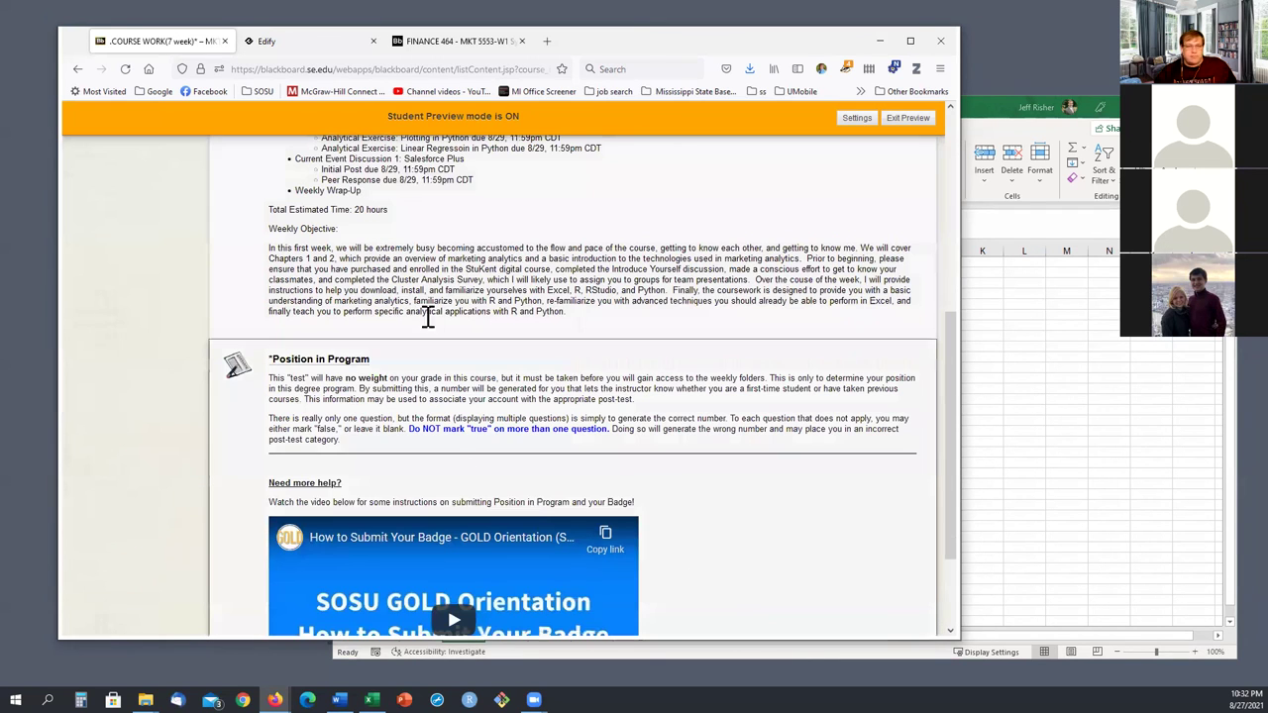
- Open the Week 1: August 23 - 29 folder, scroll its exercises to Linear Regression in R, then return to Excel
{"action": "left_click", "coordinate": [369, 335]}
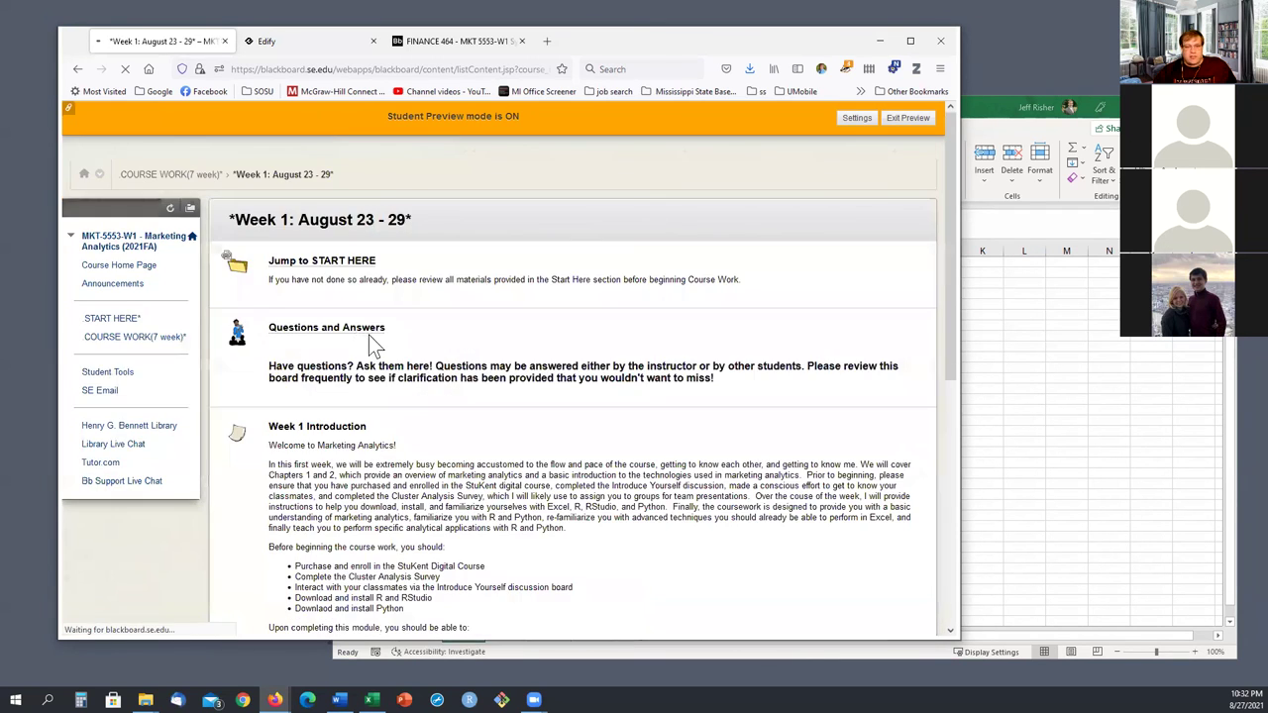
{"action": "scroll", "coordinate": [372, 363], "scroll_direction": "down", "scroll_amount": 4}
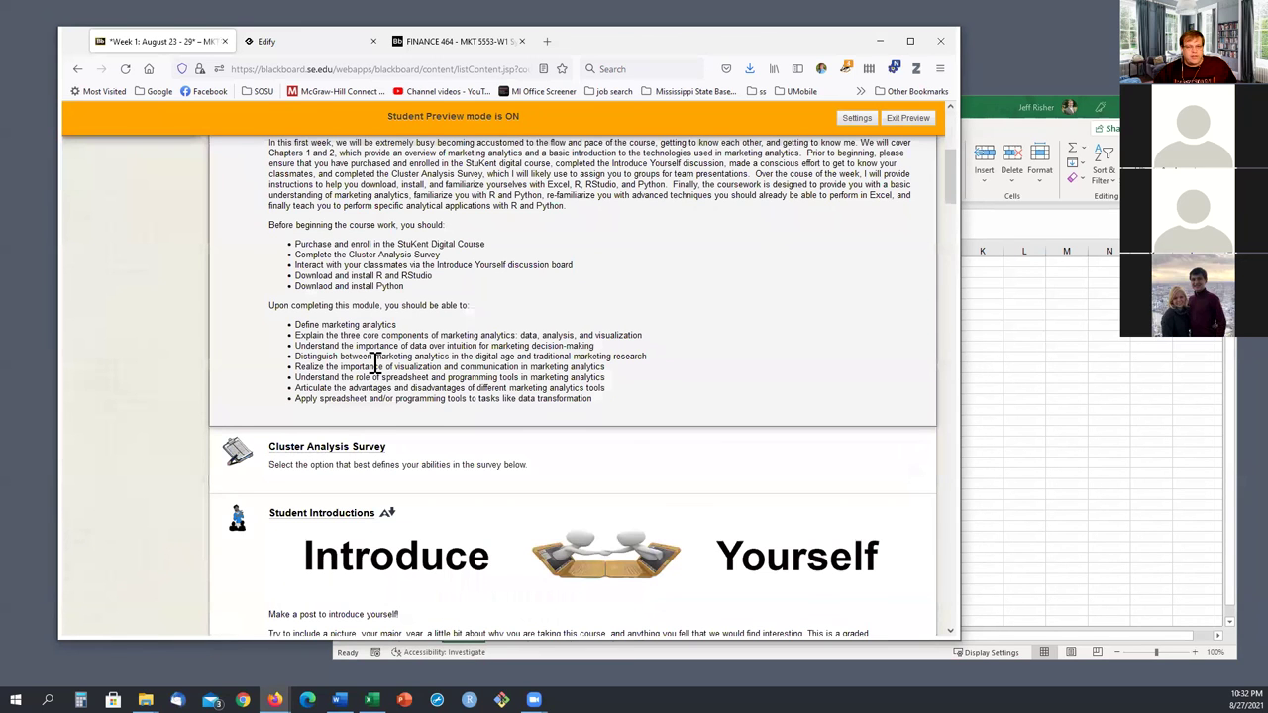
{"action": "scroll", "coordinate": [375, 363], "scroll_direction": "down", "scroll_amount": 4}
{"action": "scroll", "coordinate": [371, 451], "scroll_direction": "down", "scroll_amount": 10}
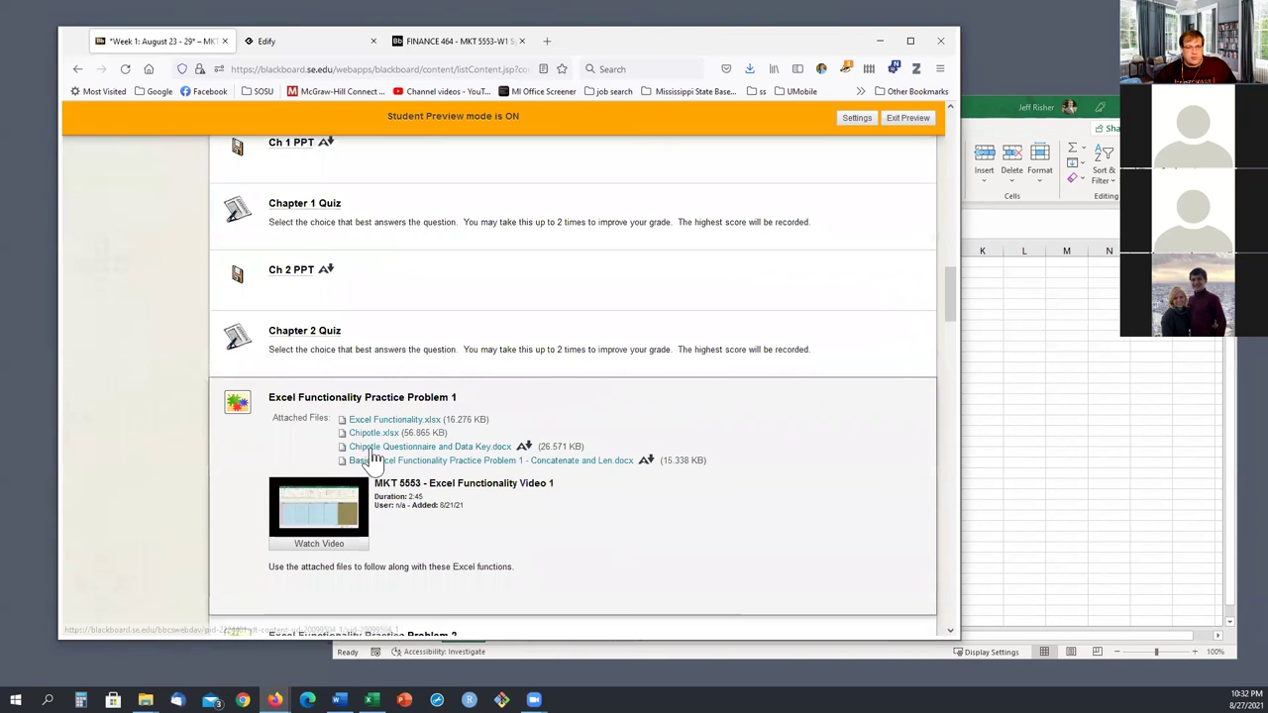
{"action": "scroll", "coordinate": [370, 455], "scroll_direction": "down", "scroll_amount": 3}
{"action": "scroll", "coordinate": [369, 461], "scroll_direction": "down", "scroll_amount": 5}
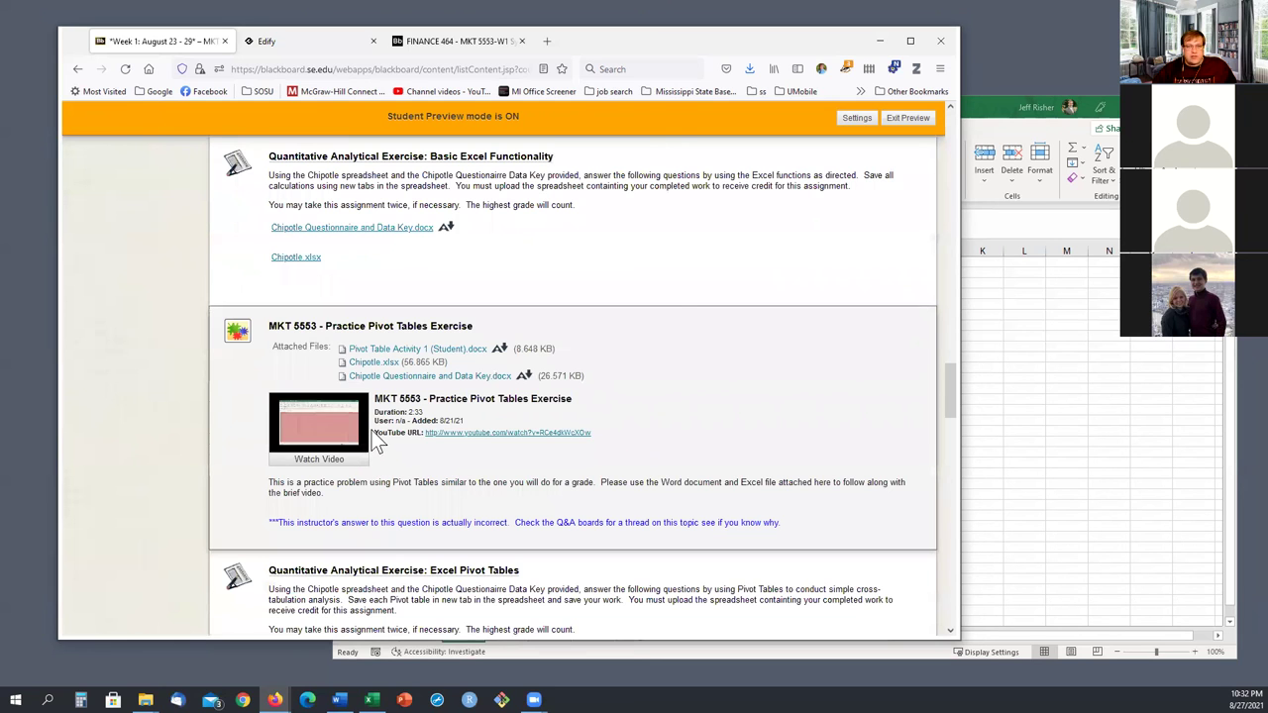
{"action": "scroll", "coordinate": [374, 436], "scroll_direction": "down", "scroll_amount": 5}
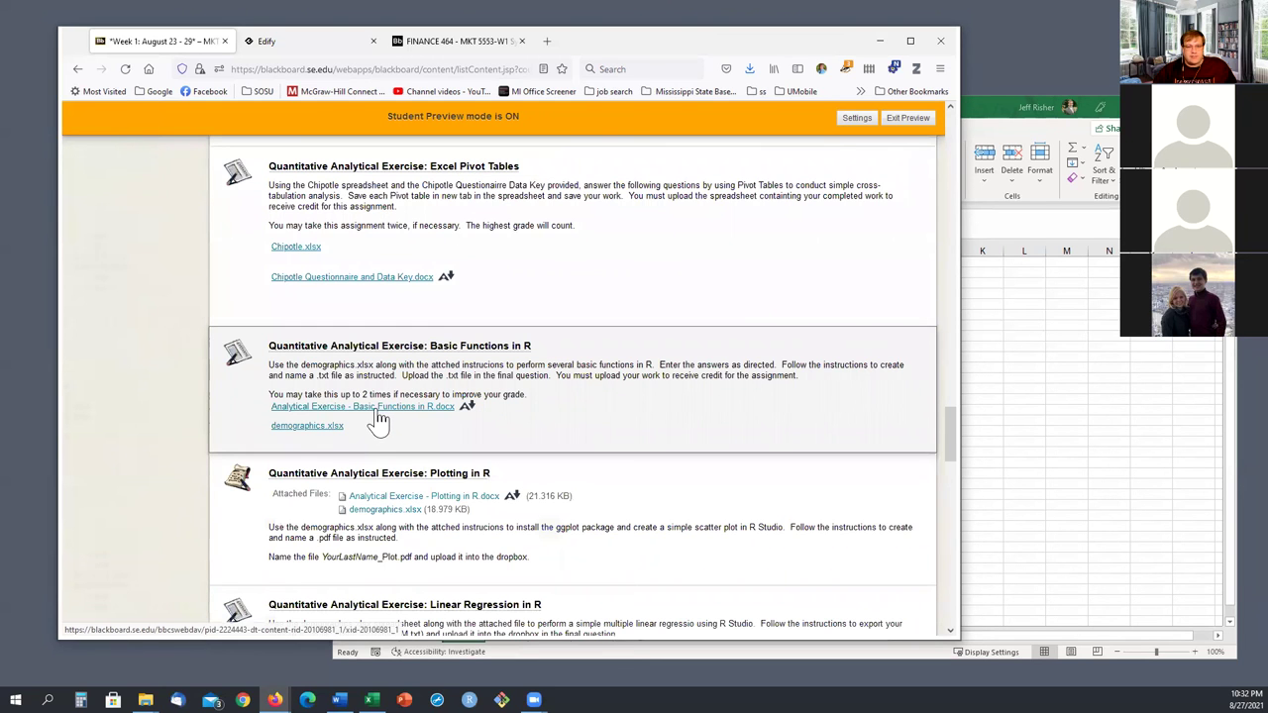
{"action": "scroll", "coordinate": [376, 421], "scroll_direction": "down", "scroll_amount": 3}
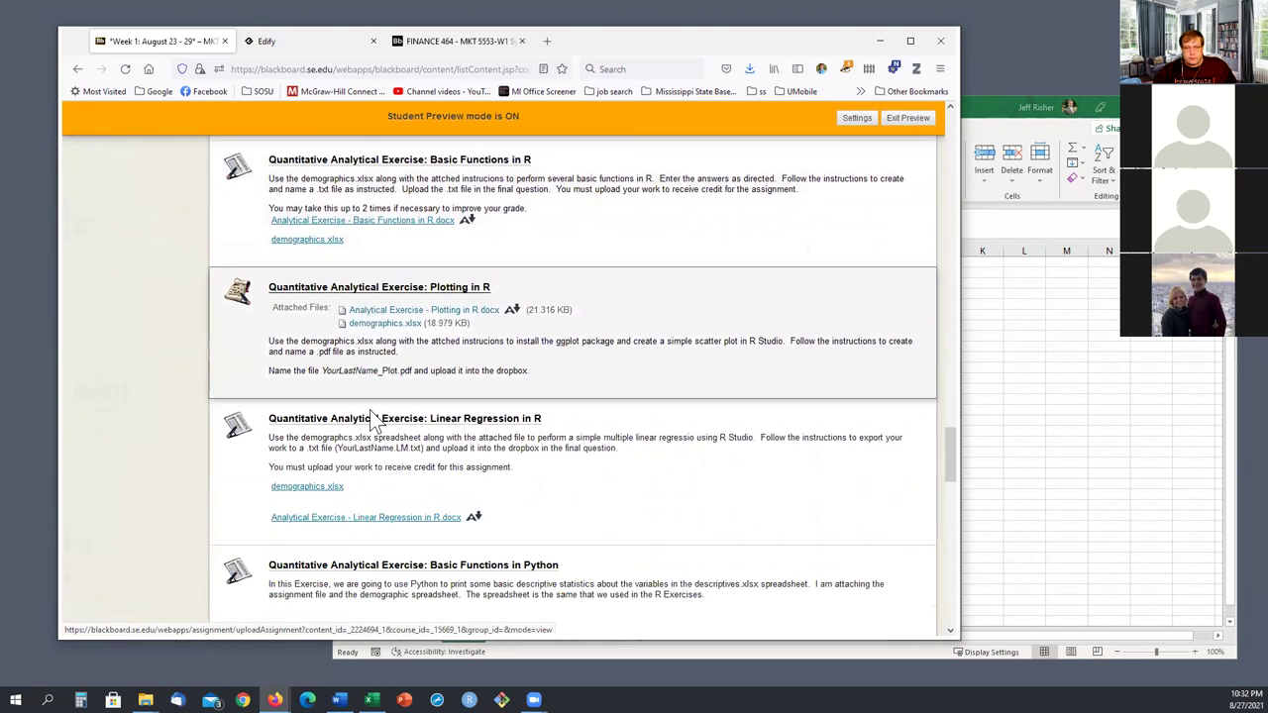
{"action": "scroll", "coordinate": [843, 480], "scroll_direction": "up", "scroll_amount": 1}
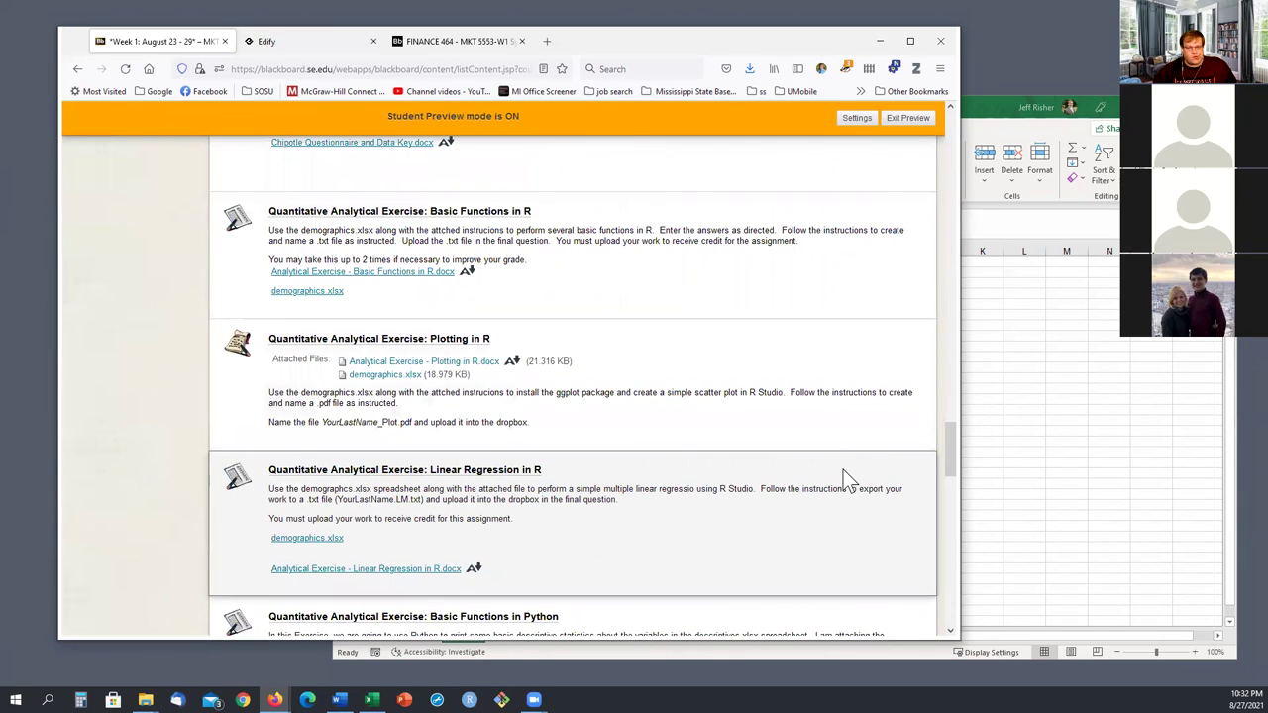
{"action": "left_click", "coordinate": [988, 462]}
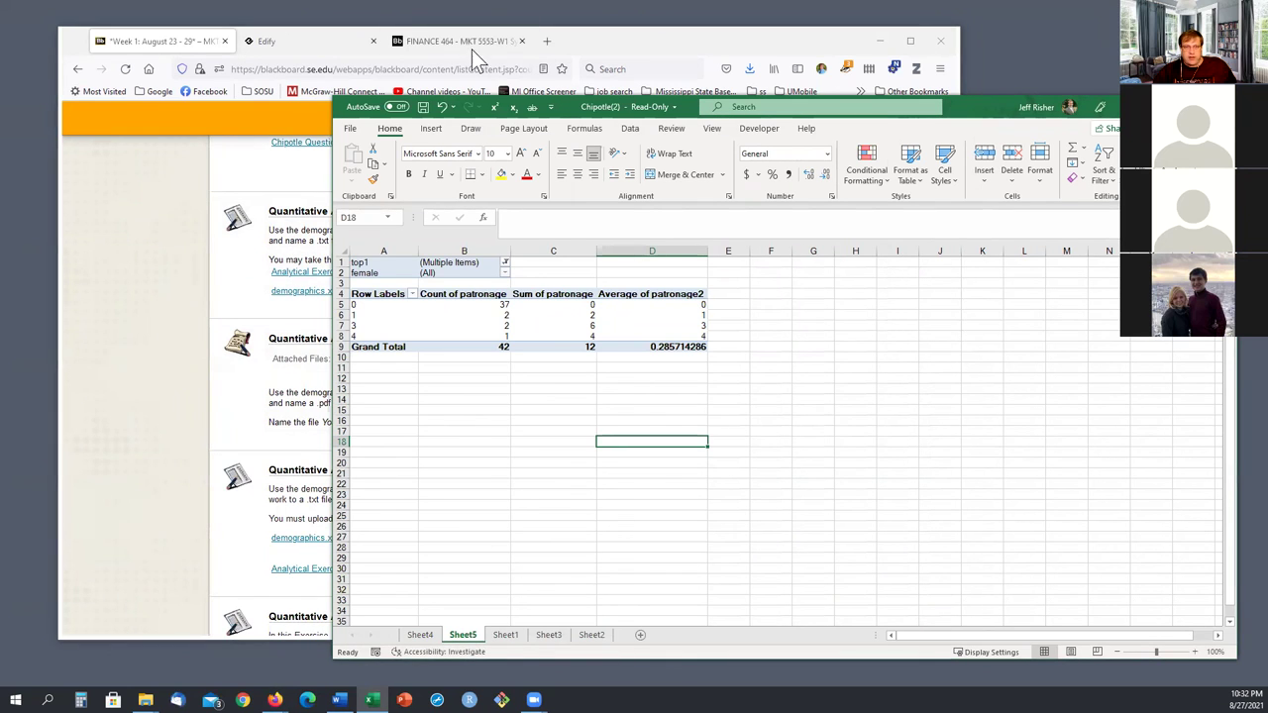
- Close the Chipotle(2) workbook with Ctrl+W, choosing Don't Save
{"action": "left_click", "coordinate": [1155, 347]}
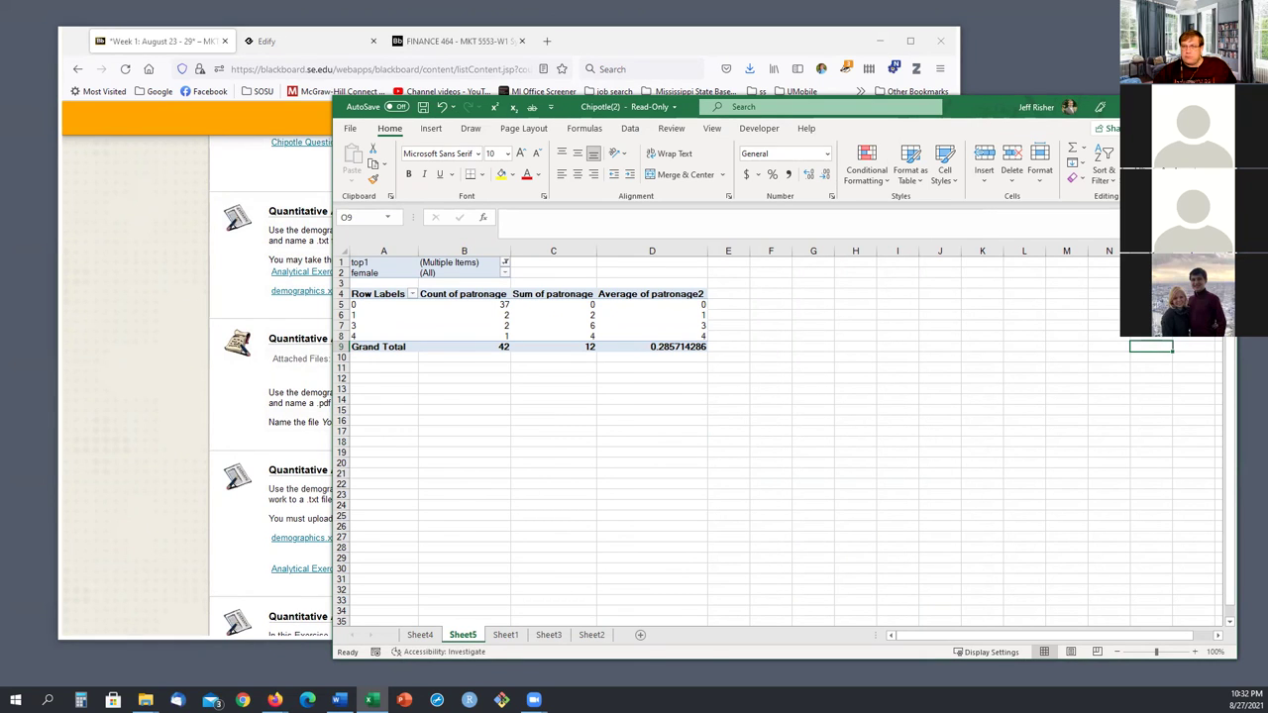
{"action": "key", "text": "ctrl+w"}
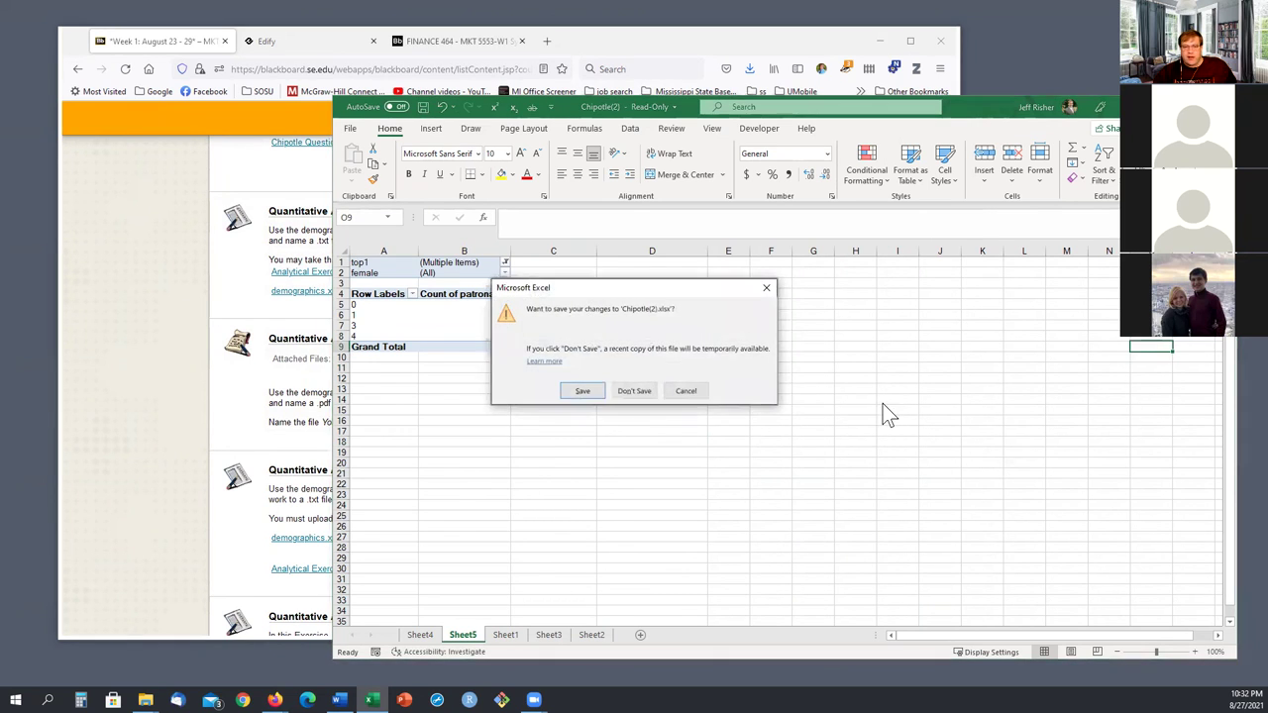
{"action": "left_click", "coordinate": [634, 395]}
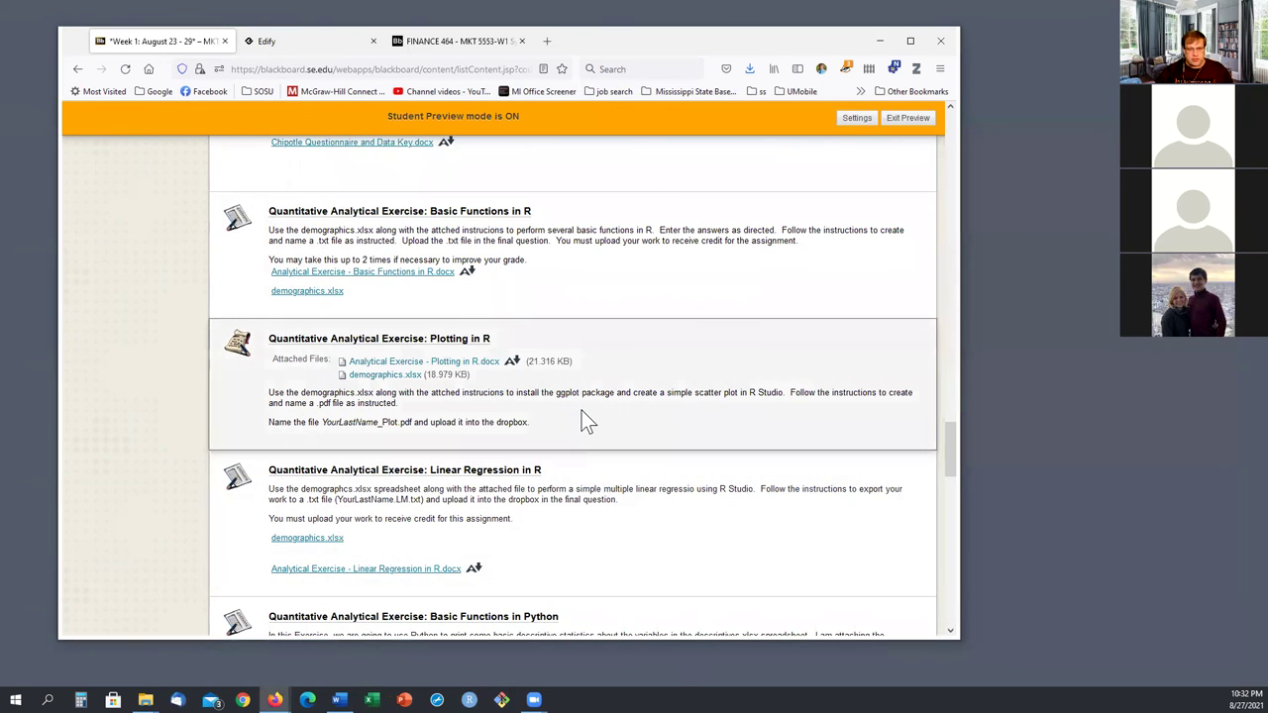
{"action": "scroll", "coordinate": [680, 553], "scroll_direction": "down", "scroll_amount": 2}
{"action": "scroll", "coordinate": [683, 558], "scroll_direction": "up", "scroll_amount": 2}
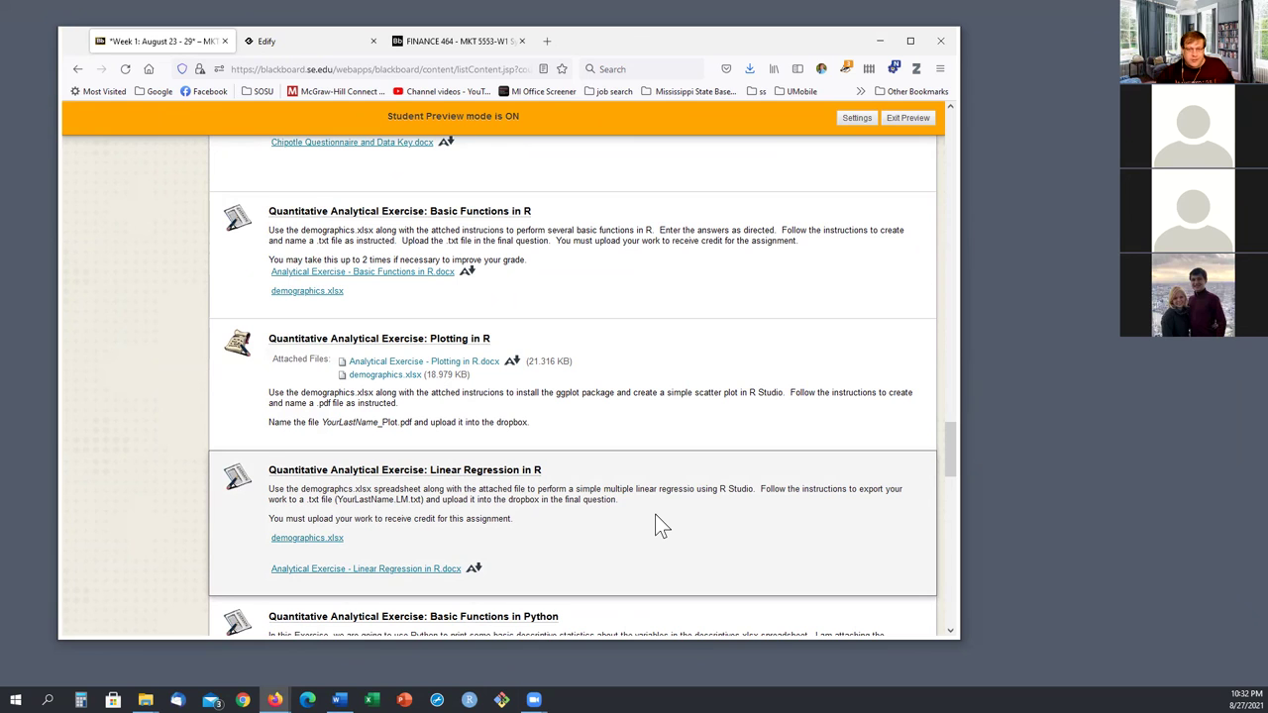
{"action": "left_click_drag", "start_coordinate": [533, 424], "coordinate": [562, 433]}
{"action": "left_click", "coordinate": [268, 393]}
{"action": "left_click", "coordinate": [560, 434]}
{"action": "scroll", "coordinate": [597, 533], "scroll_direction": "down", "scroll_amount": 1}
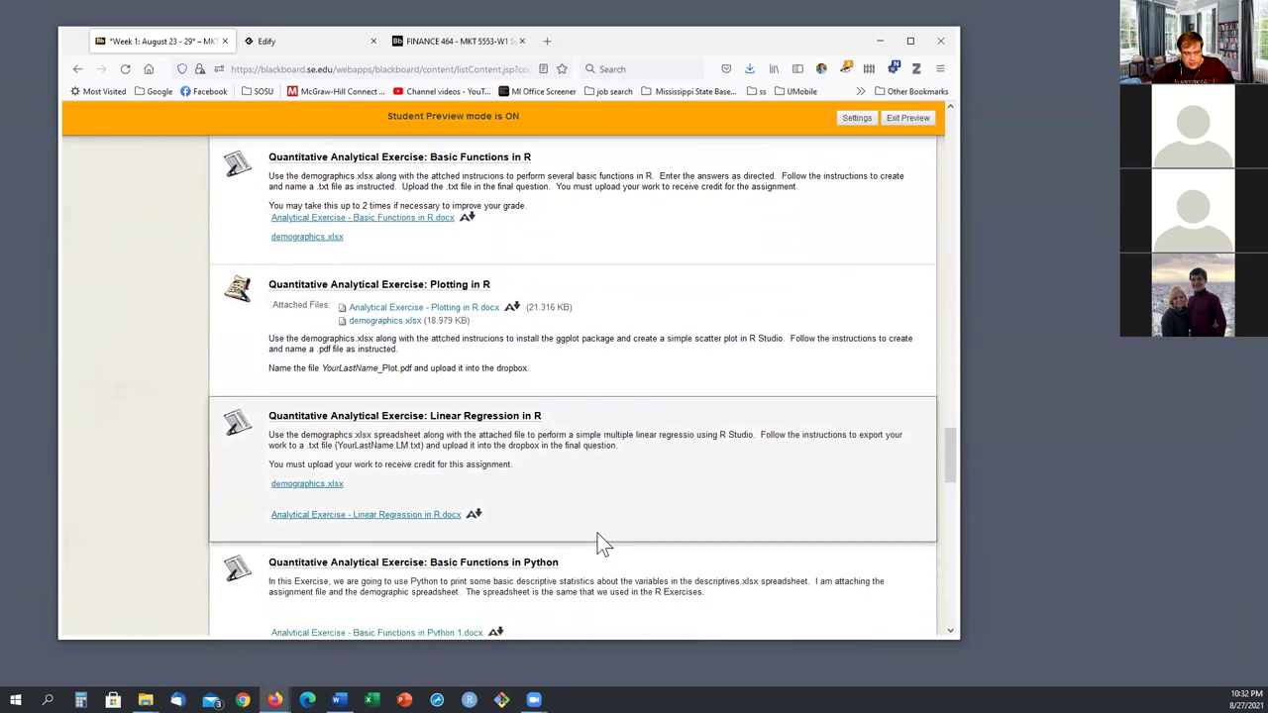
{"action": "scroll", "coordinate": [597, 543], "scroll_direction": "down", "scroll_amount": 3}
{"action": "scroll", "coordinate": [602, 562], "scroll_direction": "up", "scroll_amount": 2}
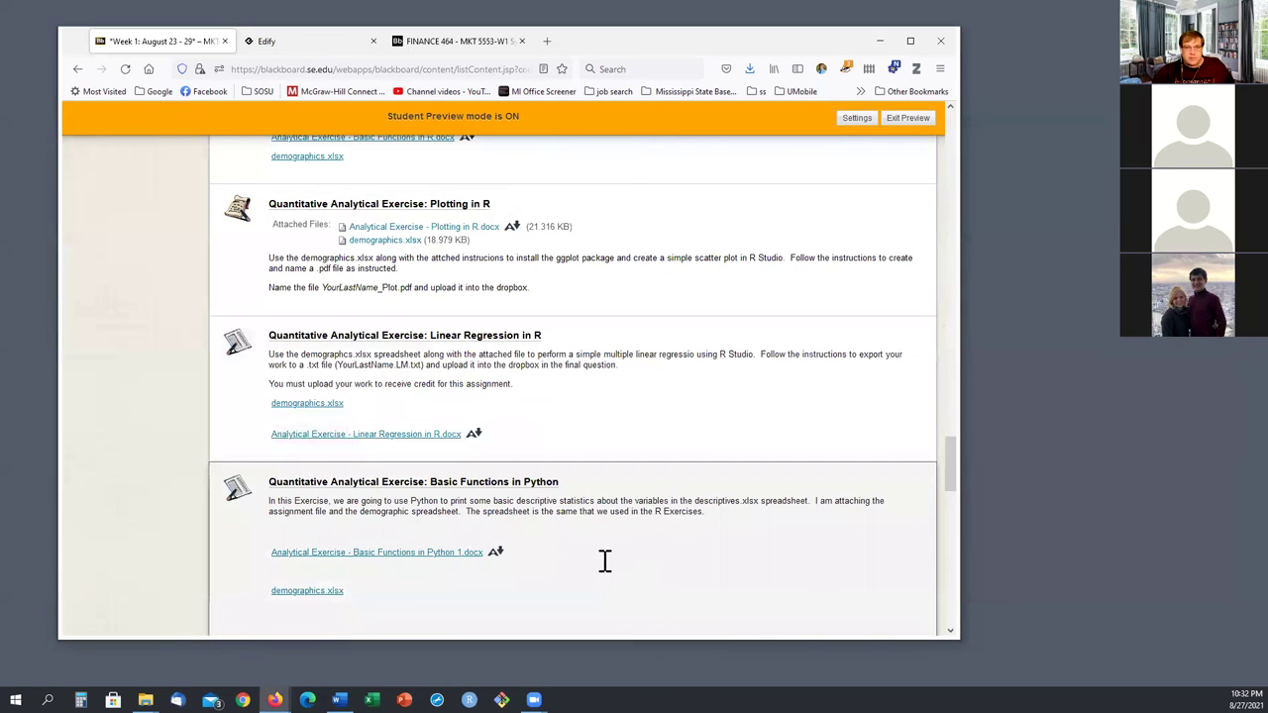
{"action": "scroll", "coordinate": [602, 563], "scroll_direction": "up", "scroll_amount": 2}
{"action": "scroll", "coordinate": [600, 569], "scroll_direction": "down", "scroll_amount": 3}
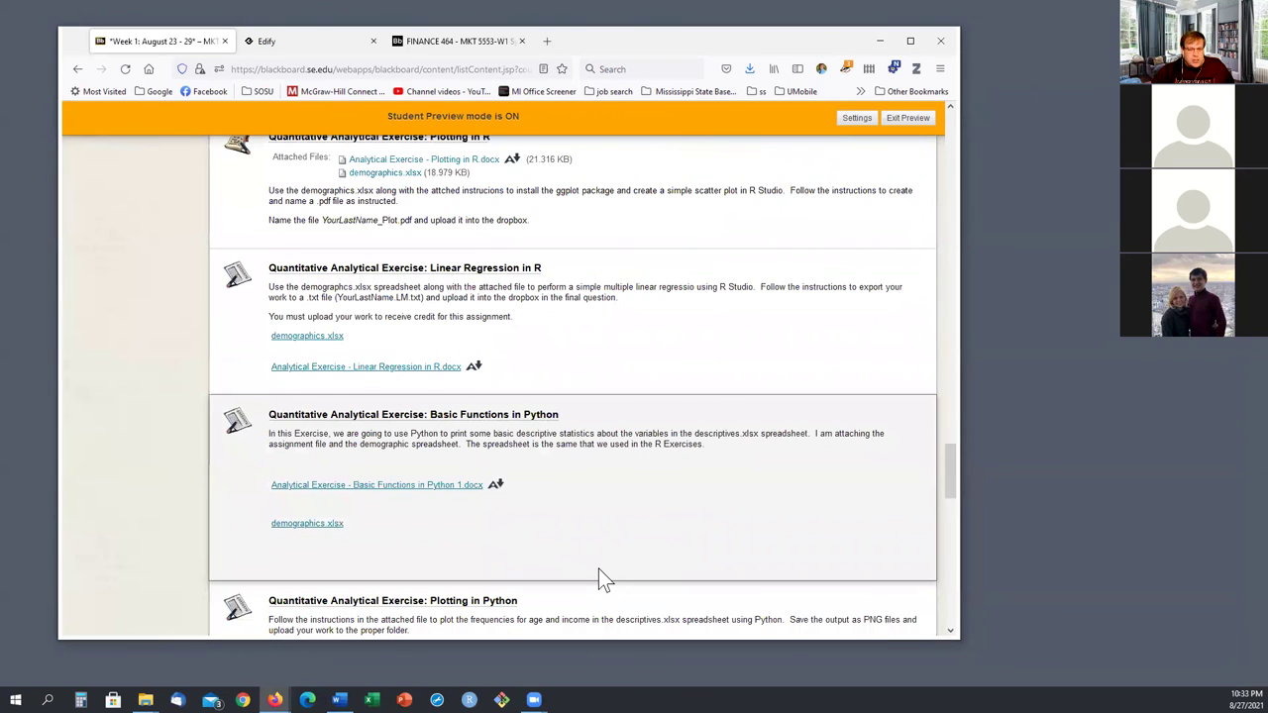